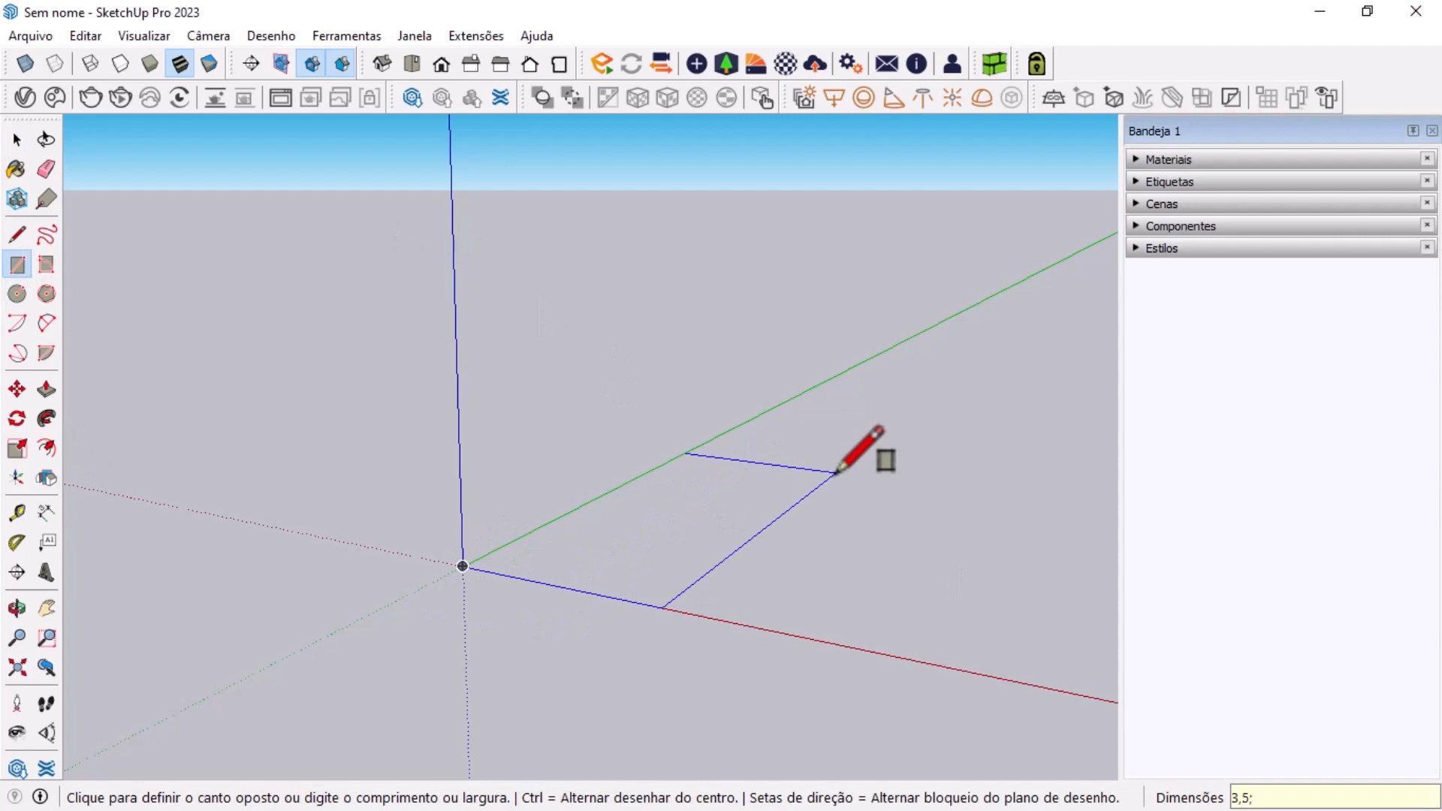
- Finish the floor rectangle from the origin at 3.5 by 2 m and extrude it 0.1 m upward
text(1)
key(Return)
key(space)
click(798, 623)
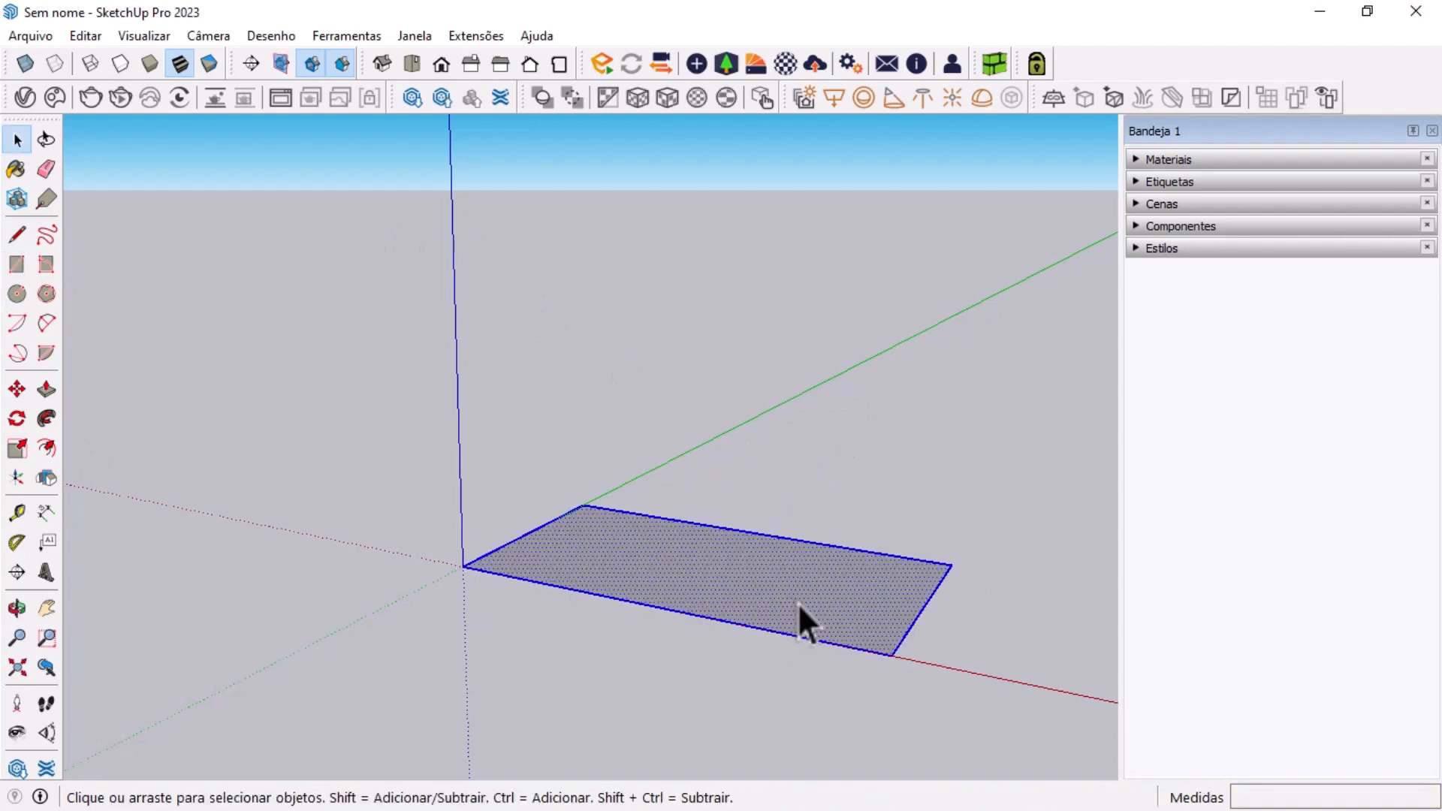
text(p0,1)
key(Return)
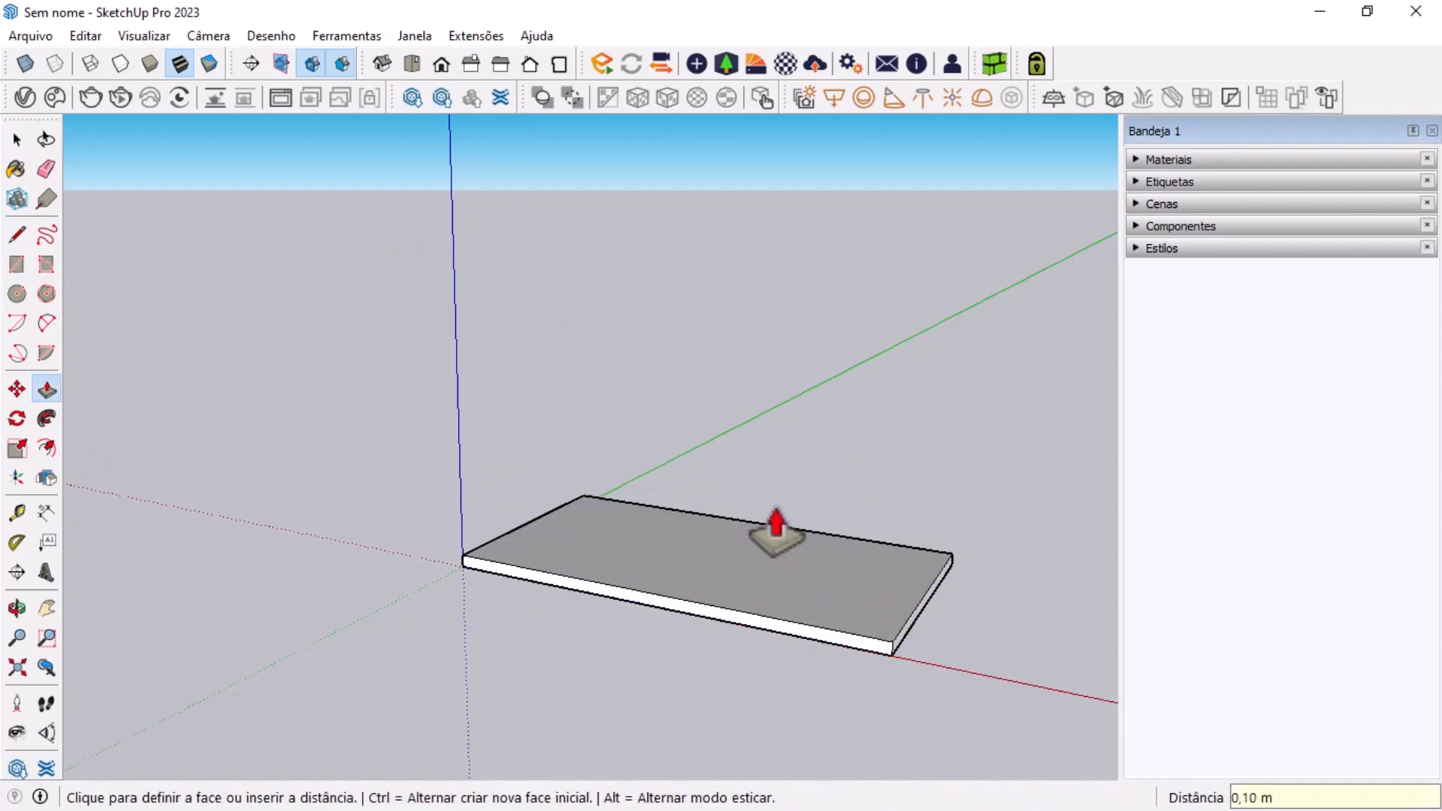
- Turn the whole floor slab into a component named Piso
key(space)
triple_click(818, 560)
right_click(818, 560)
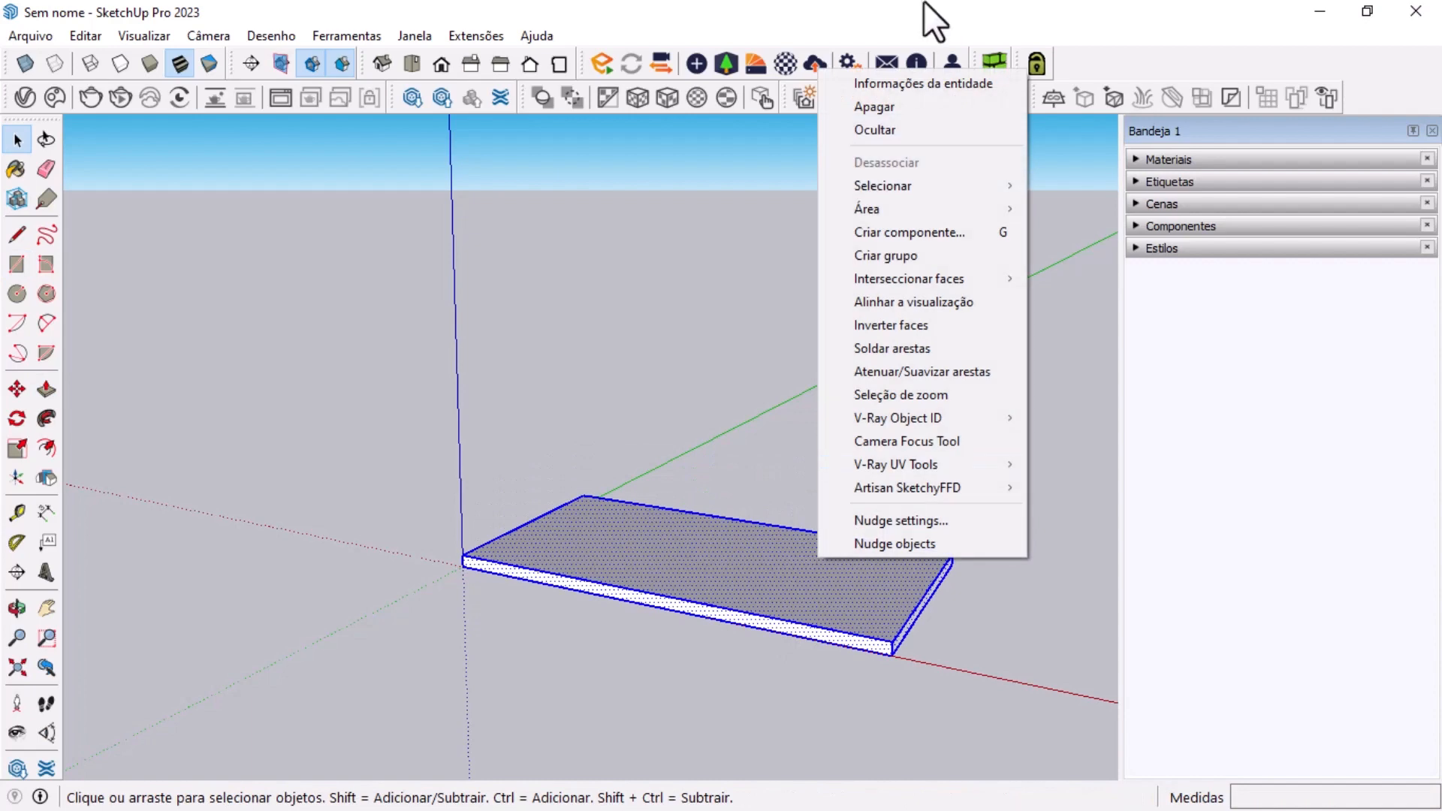
click(929, 239)
key(Return)
- Rotate the floor slab so its long side runs along the green axis, and place its corner back on the origin
key(m)
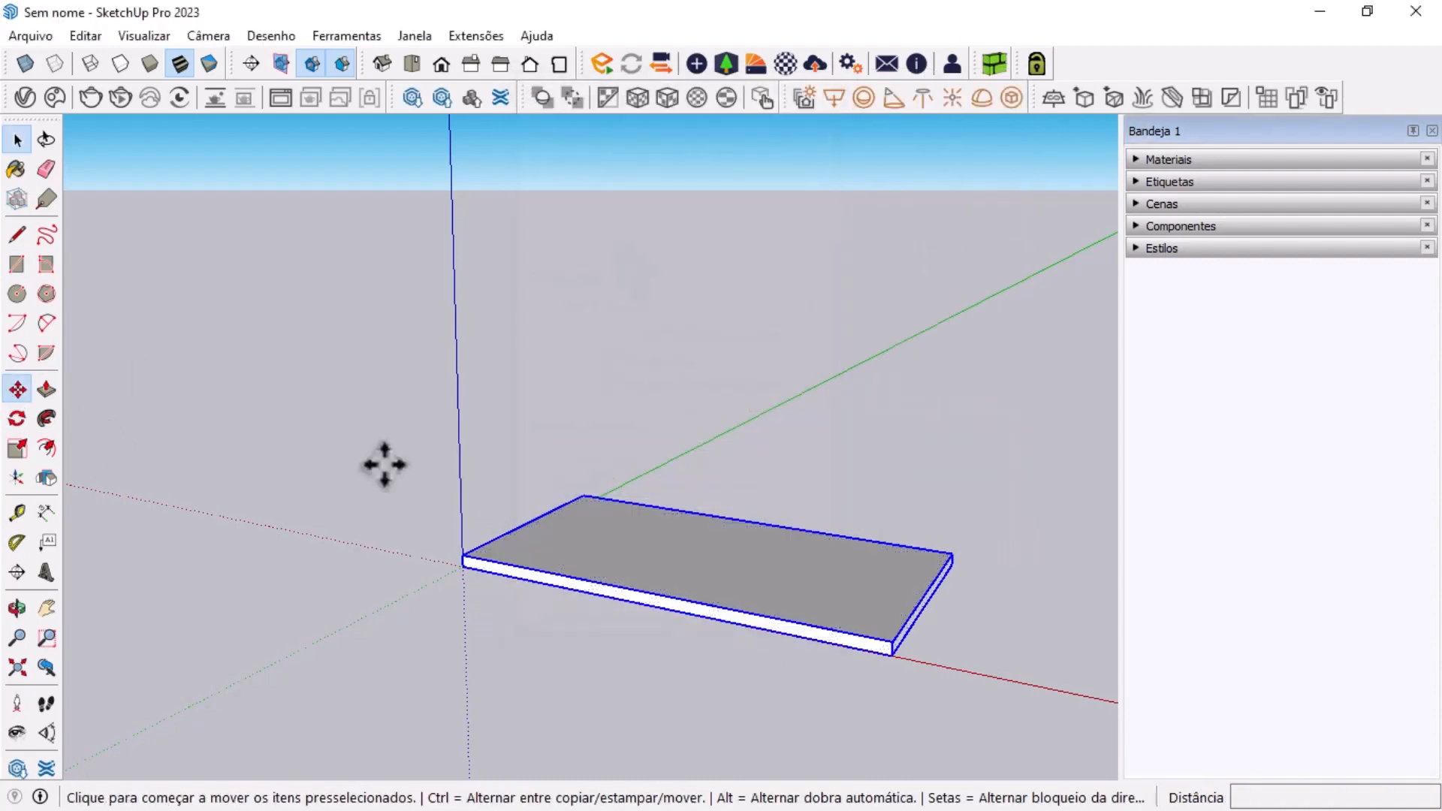
click(565, 515)
click(619, 536)
click(621, 536)
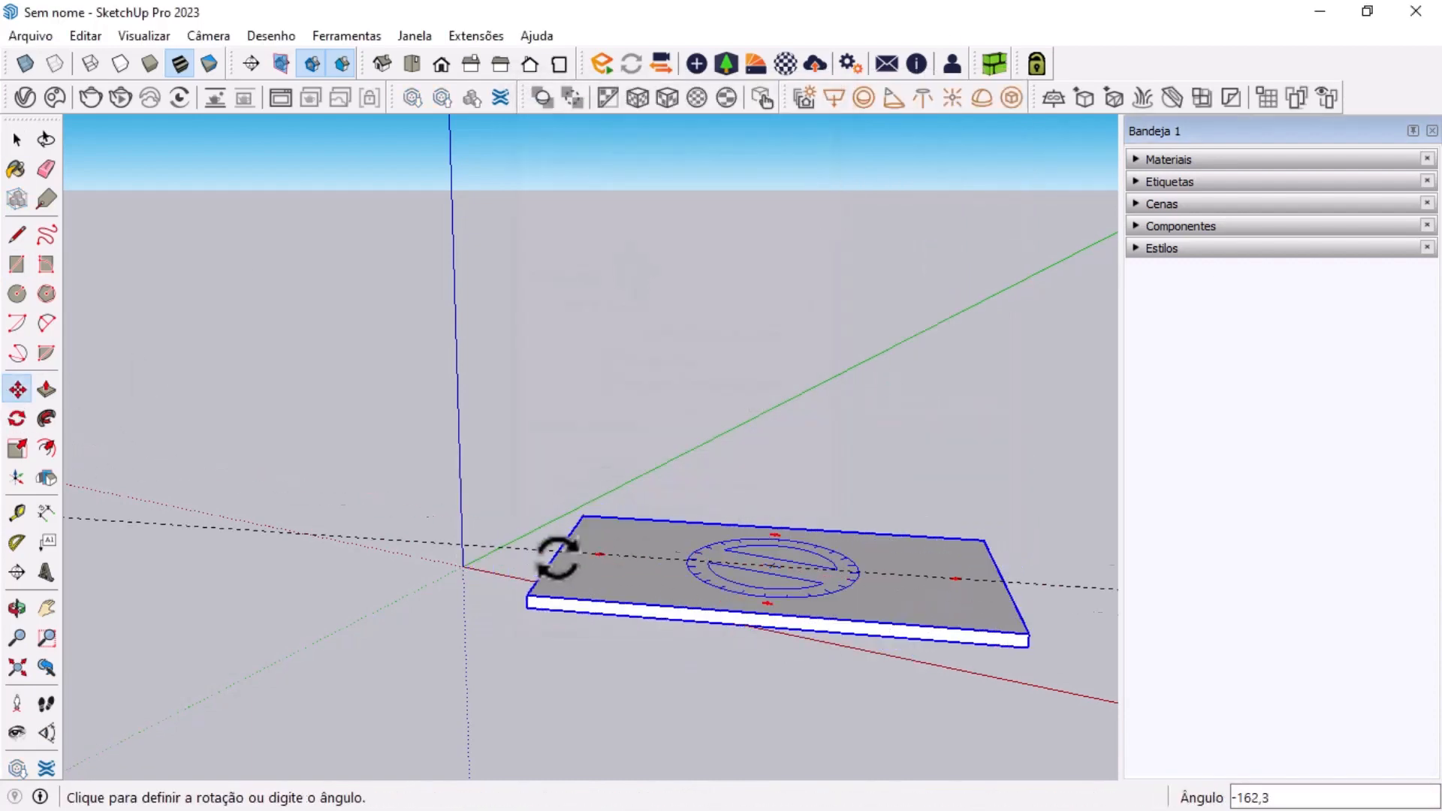
click(705, 628)
click(552, 631)
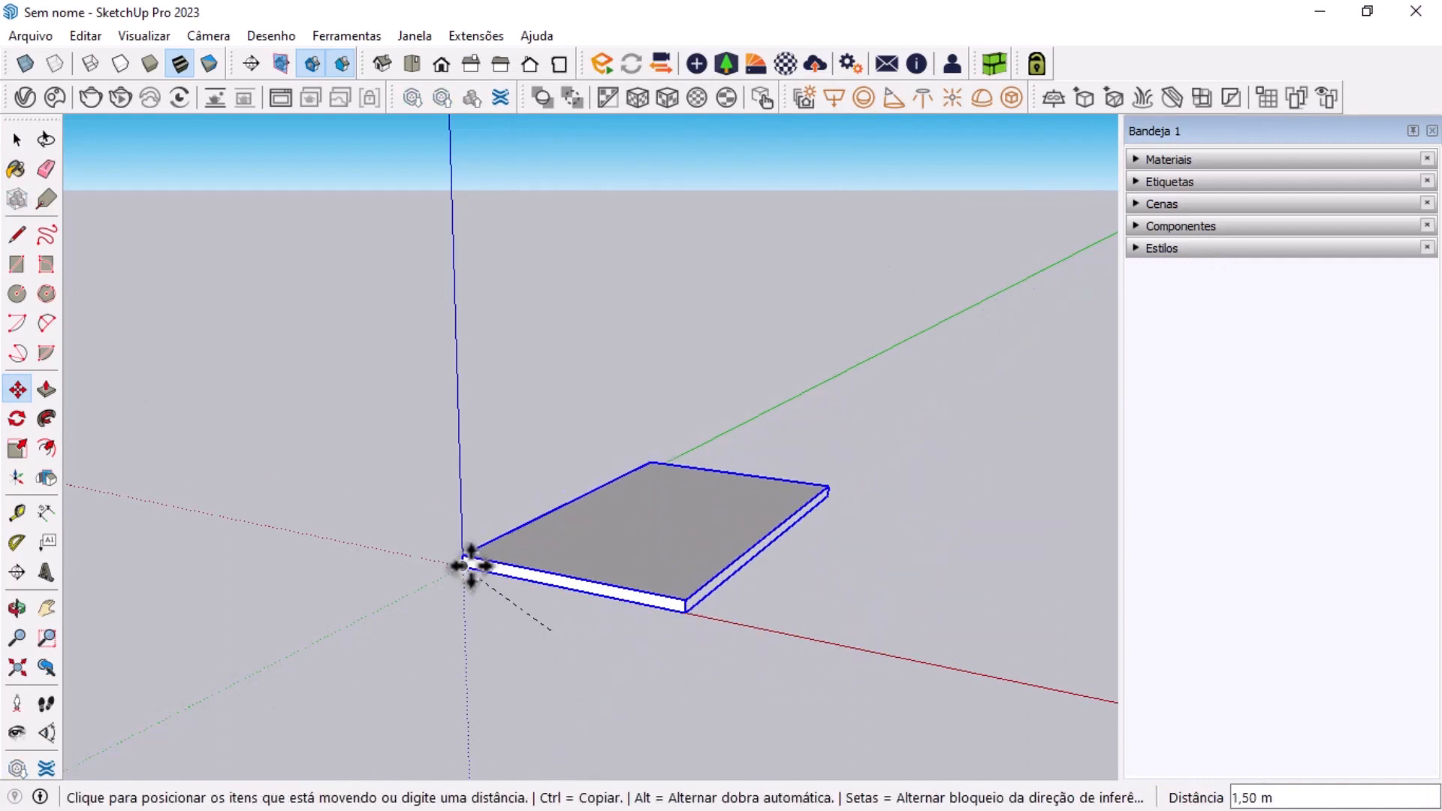
click(464, 567)
- Draw a thin rectangle across the floor slab's full 2 m width at the far end
middle_drag(401, 522, 479, 544)
click(17, 263)
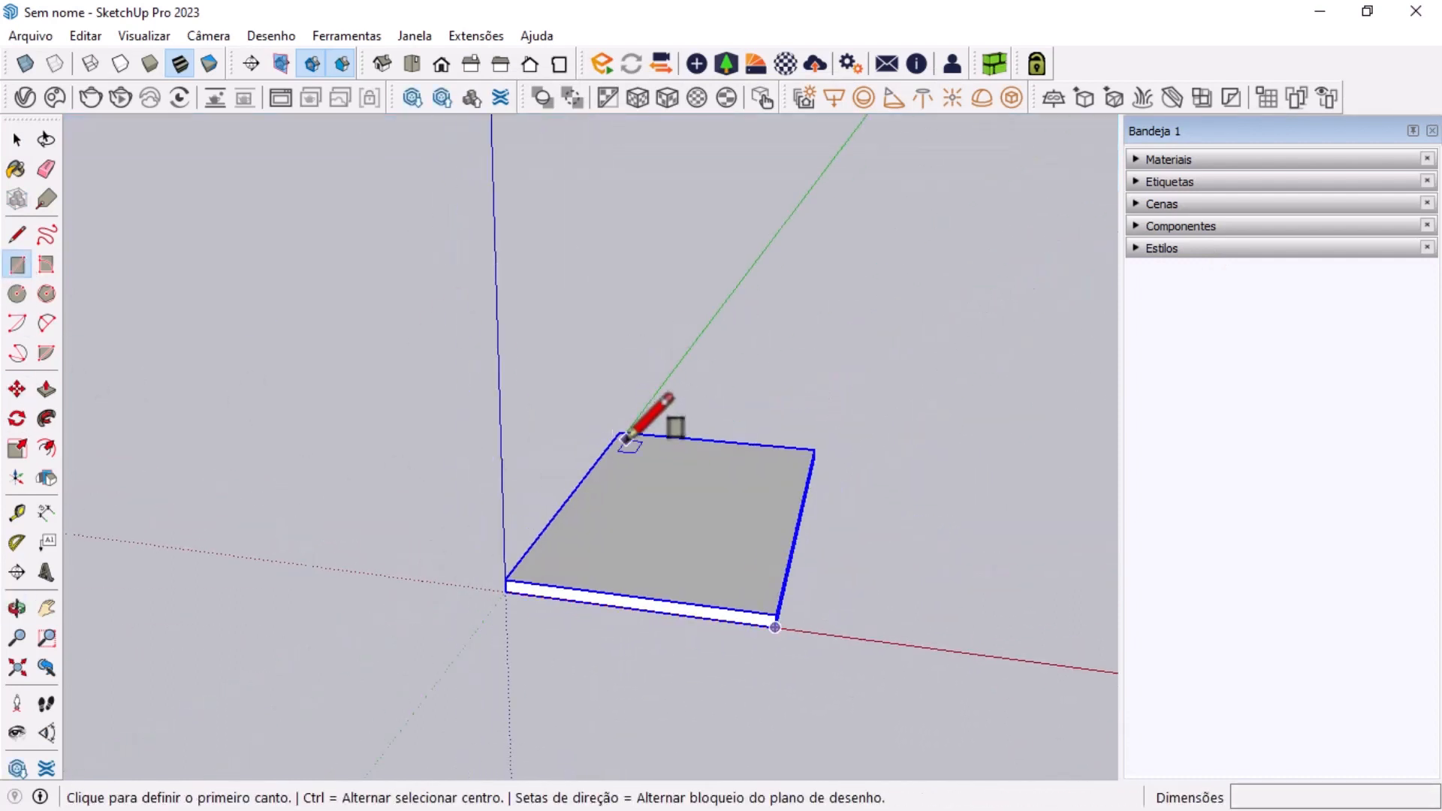
click(619, 433)
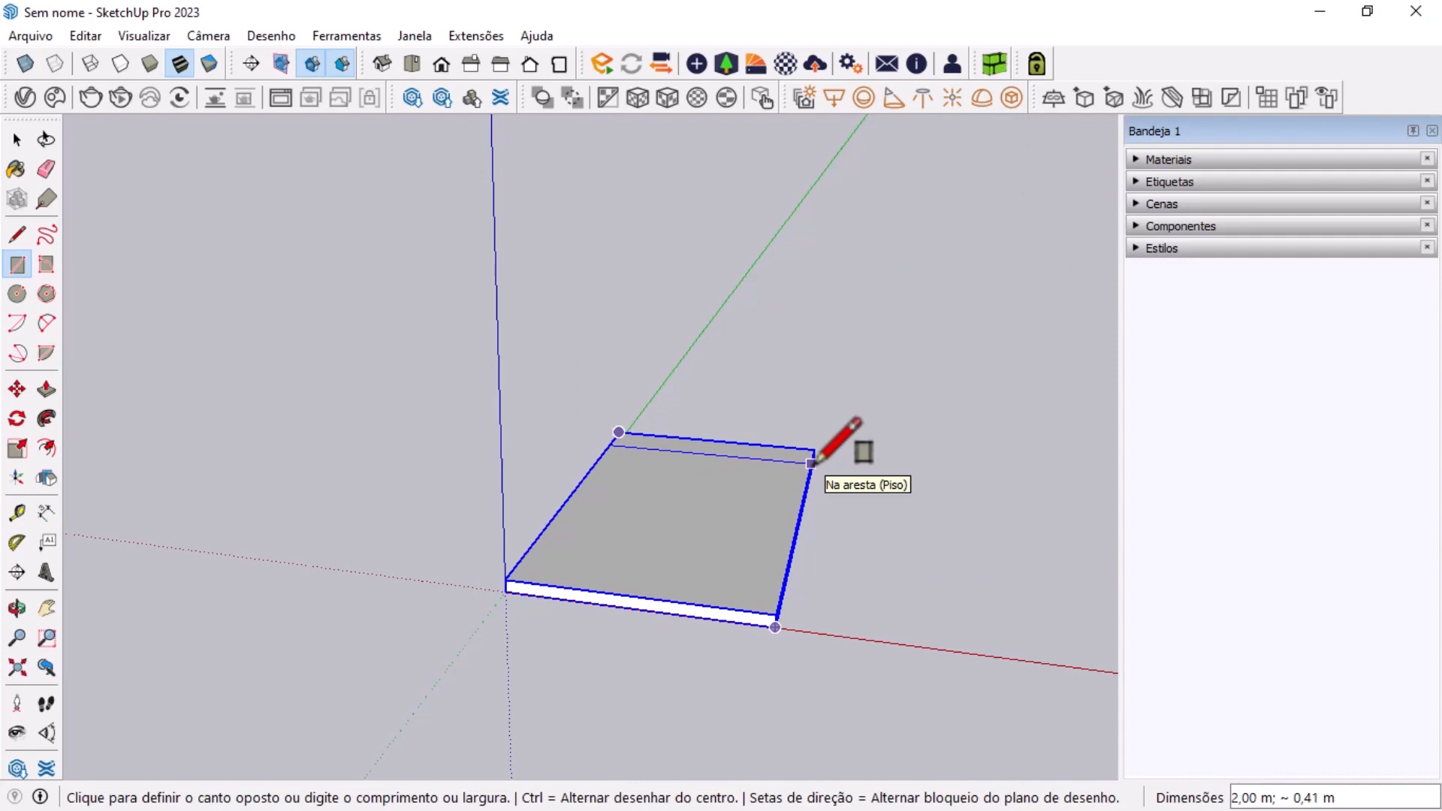
click(813, 461)
key(space)
- Extrude the thin strip at the floor's far end 3 m upward to form the back wall
key(p)
scroll(805, 460, up, 5)
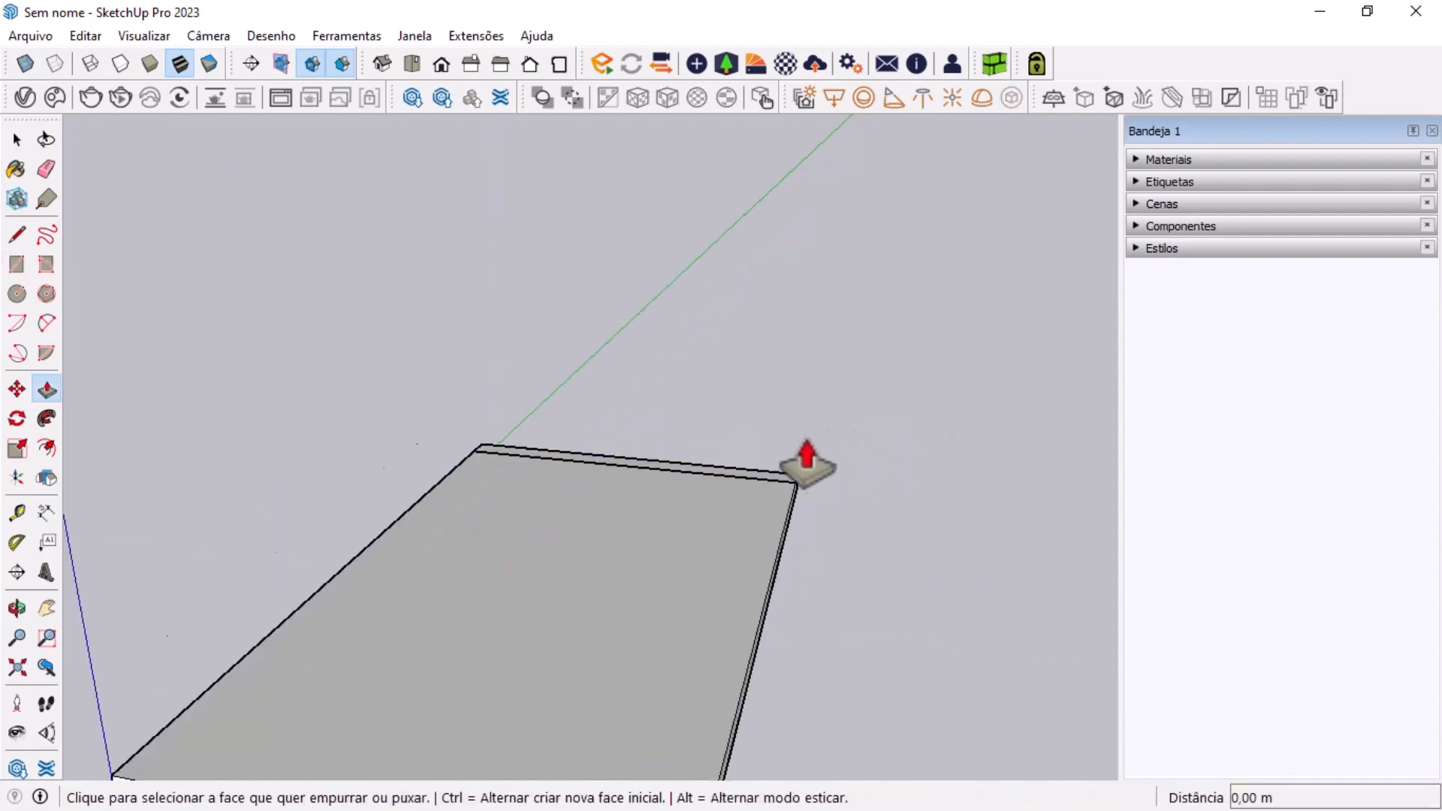
click(805, 460)
text(3)
key(Return)
- Mark off a 0.14 m wide vertical strip on the back wall's inner face beside the green axis, down to the floor
scroll(762, 267, down, 6)
middle_drag(665, 349, 1194, 462)
scroll(727, 267, down, 2)
key(l)
middle_drag(731, 274, 323, 319)
scroll(640, 153, up, 5)
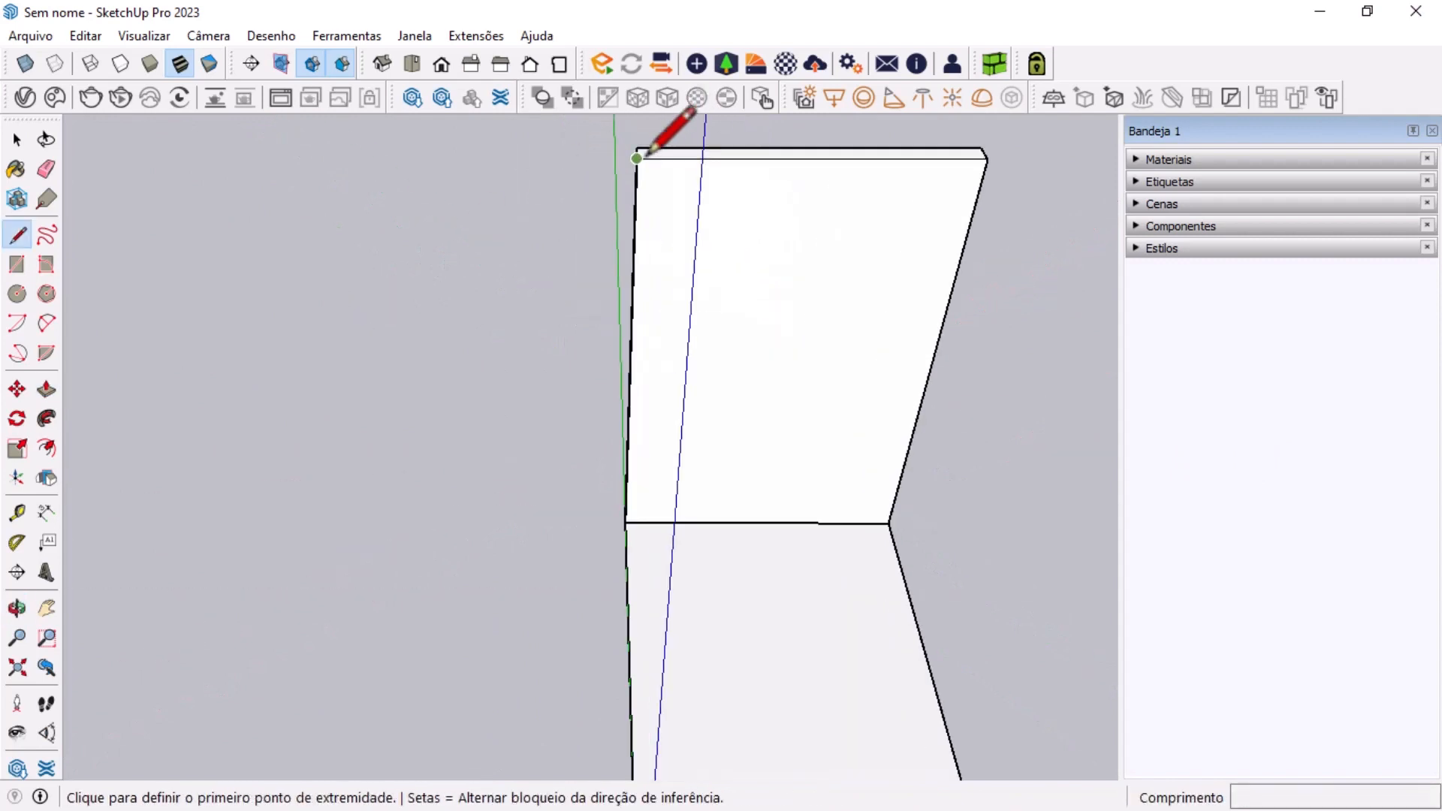
click(637, 159)
text(,14)
key(Return)
click(661, 158)
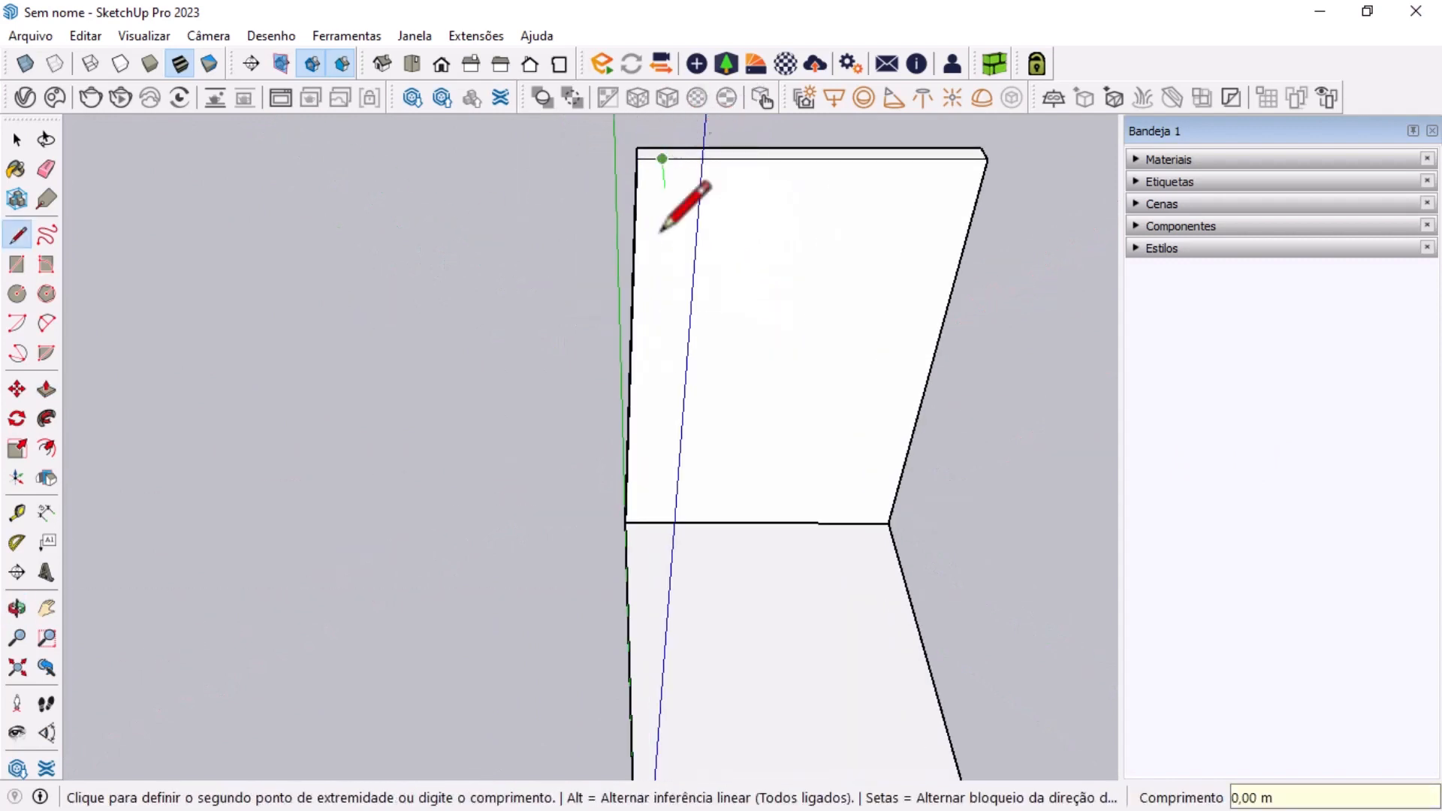
click(644, 522)
- Extrude the vertical strip along the floor's long side to its front edge to form the side wall
key(space)
key(p)
click(644, 306)
scroll(736, 412, down, 3)
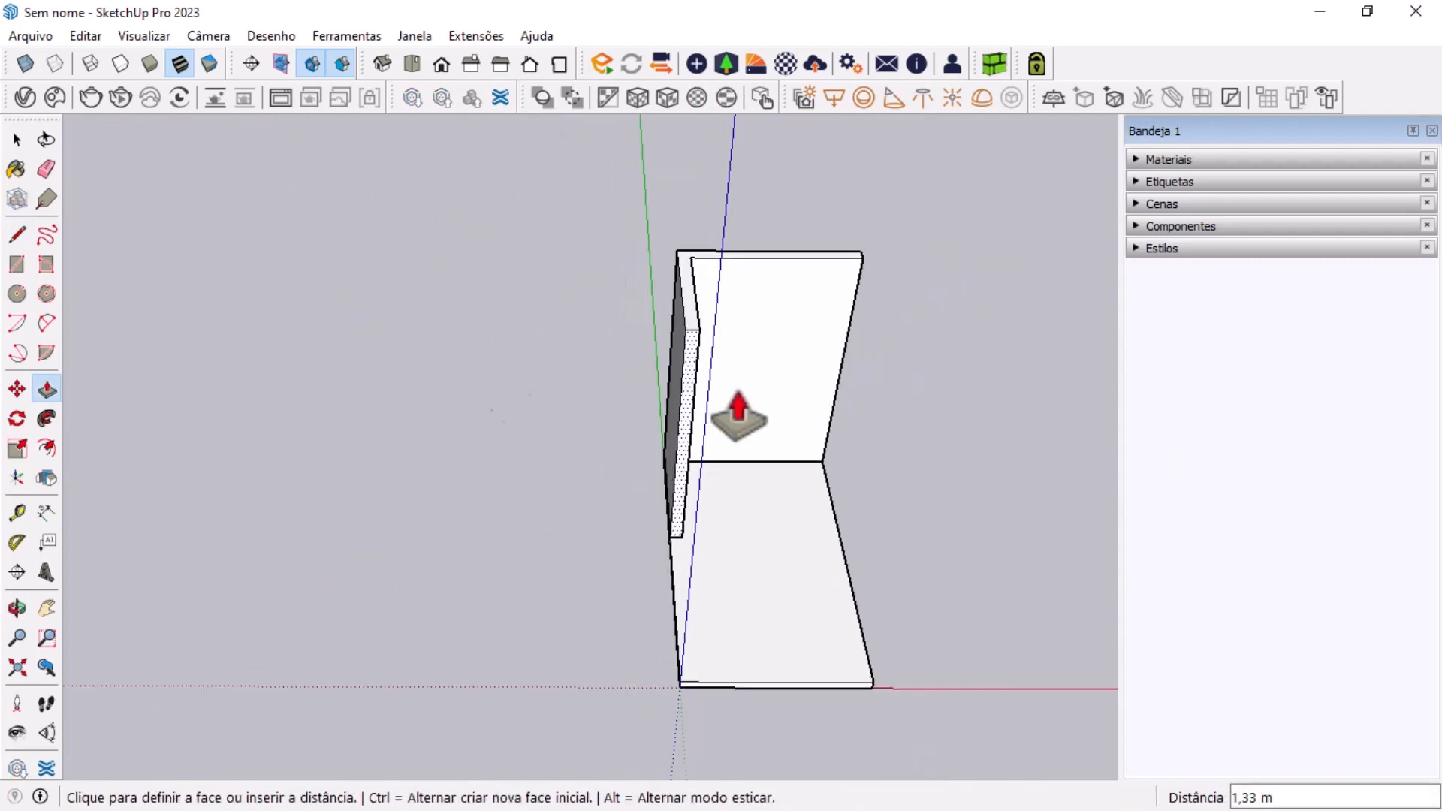
- Select both connected walls and make them a component named Parede
middle_drag(882, 699, 648, 361)
key(space)
triple_click(640, 357)
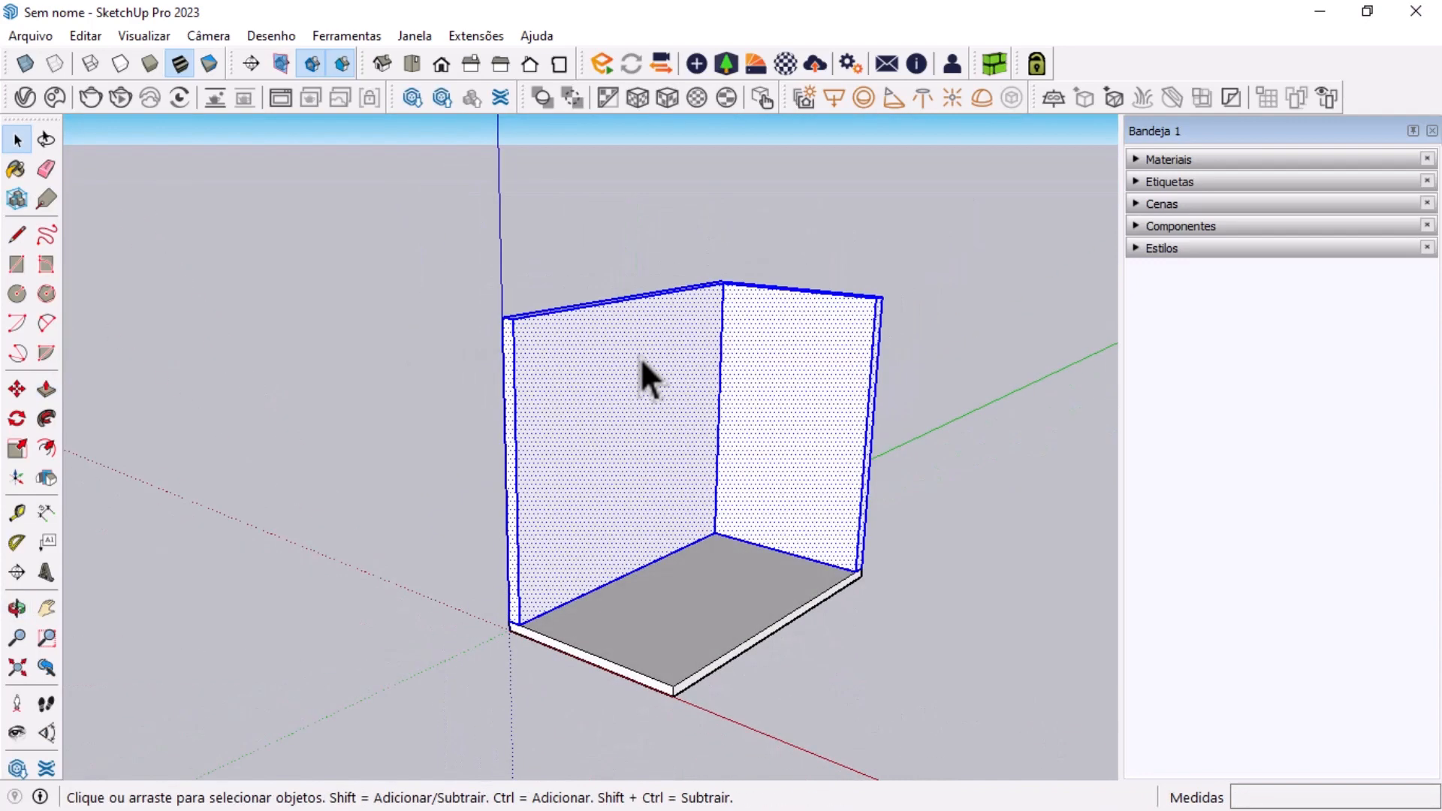
text(g)
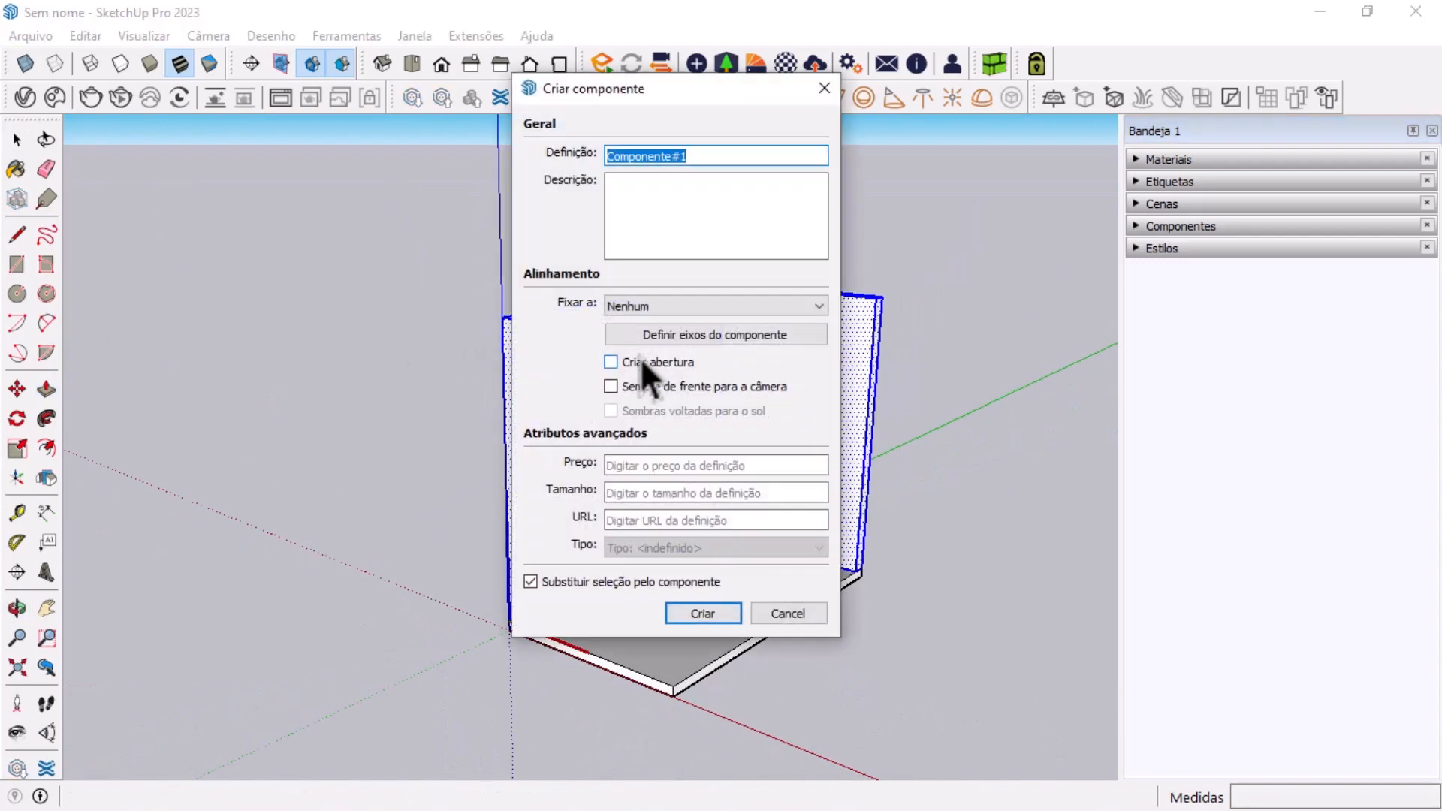
text(Parede)
key(Return)
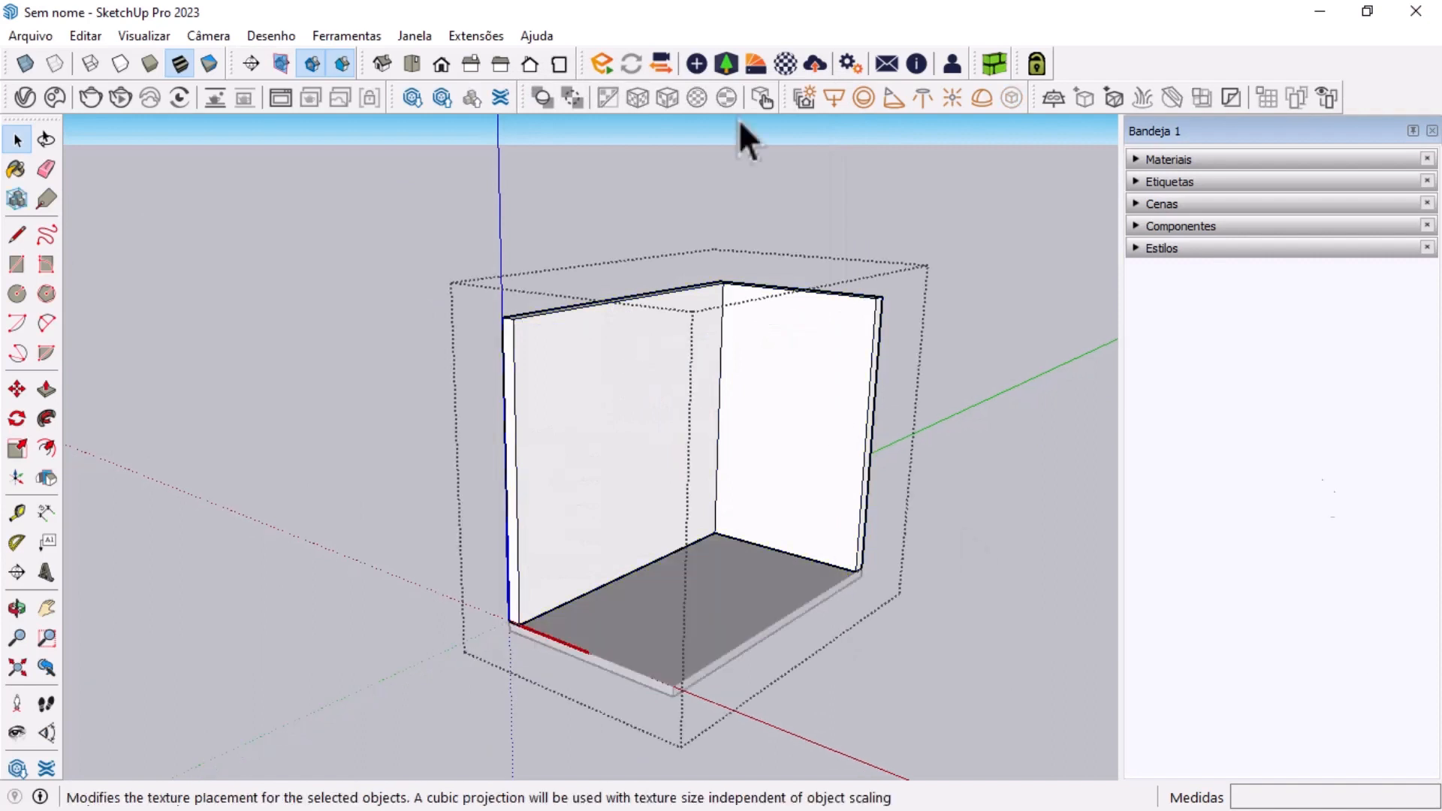
- Inside the Parede component, draw a horizontal line across the back wall 0.9 m above the floor
click(16, 264)
scroll(992, 518, down, 2)
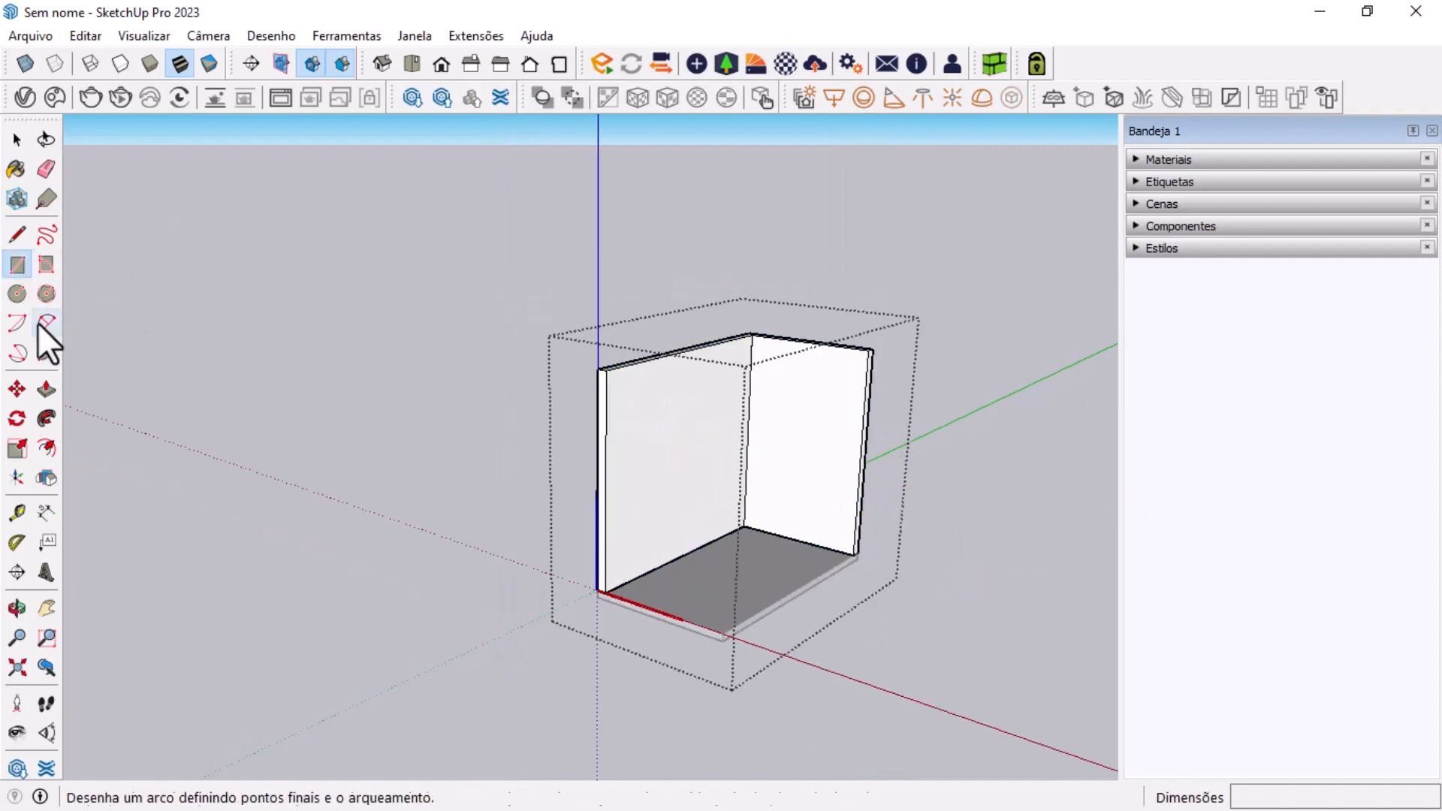
click(16, 234)
click(796, 540)
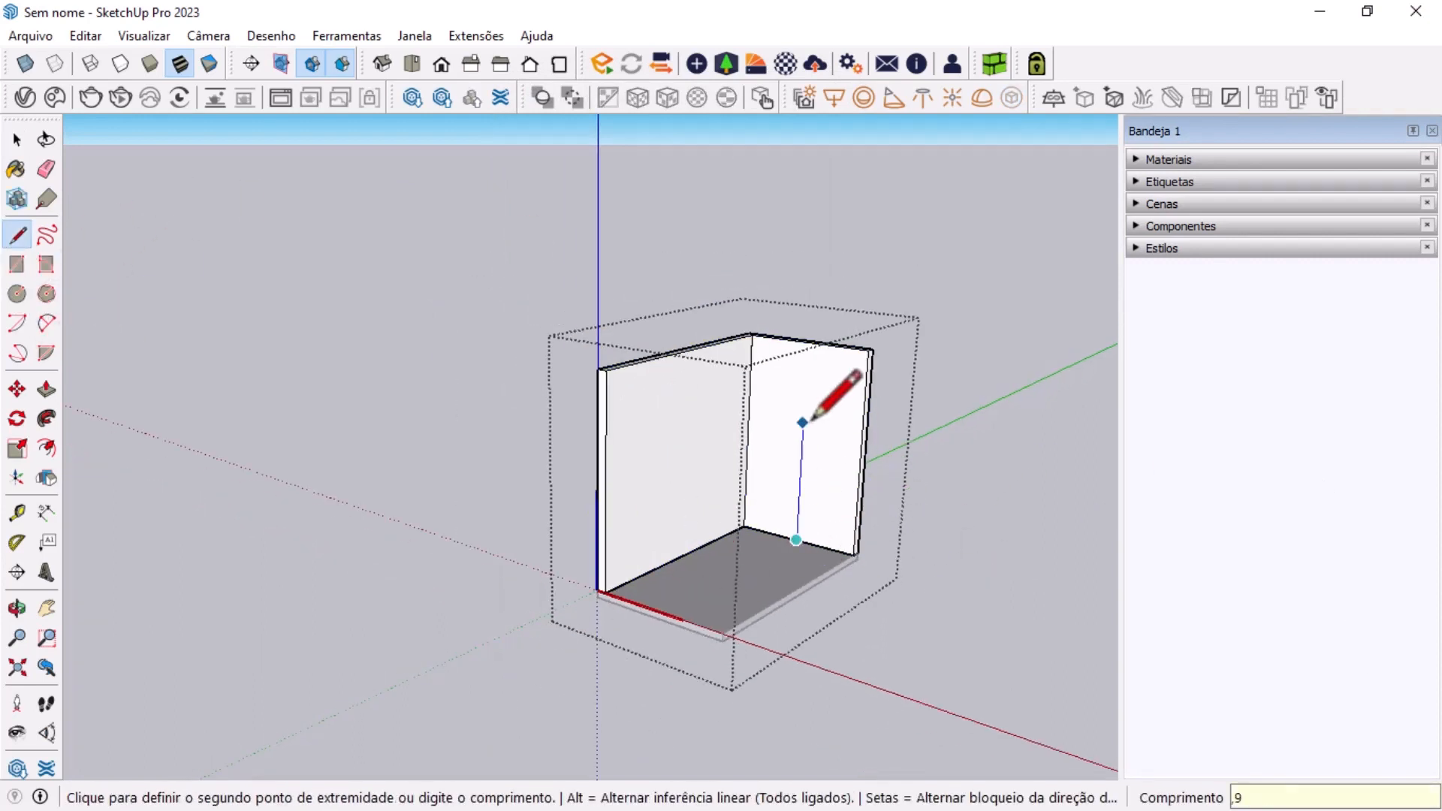
scroll(813, 422, up, 3)
click(655, 449)
click(737, 468)
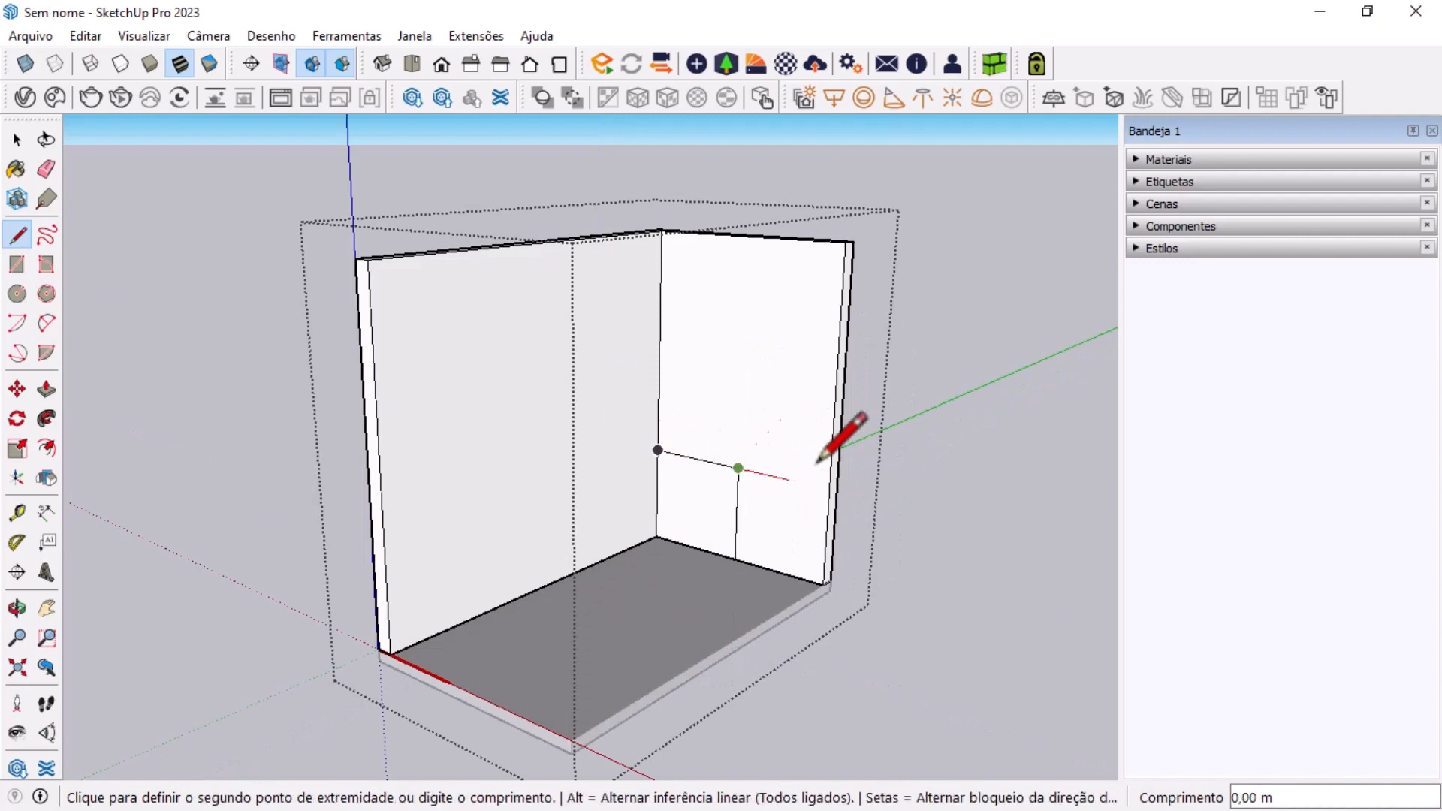
click(828, 488)
- Remove the vertical helper line and copy the horizontal line straight up the back wall to outline a band
key(space)
key(m)
click(772, 473)
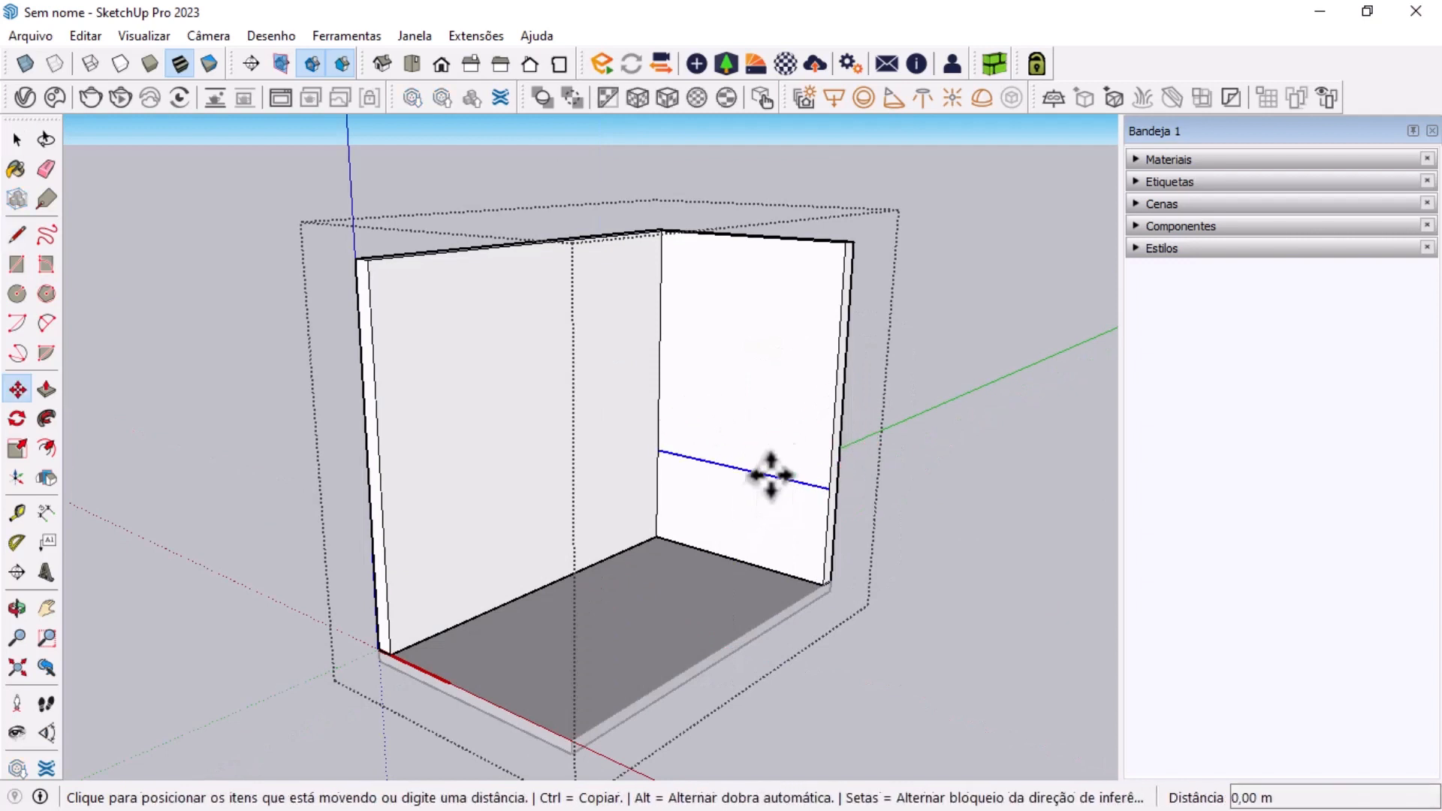
key(ctrl)
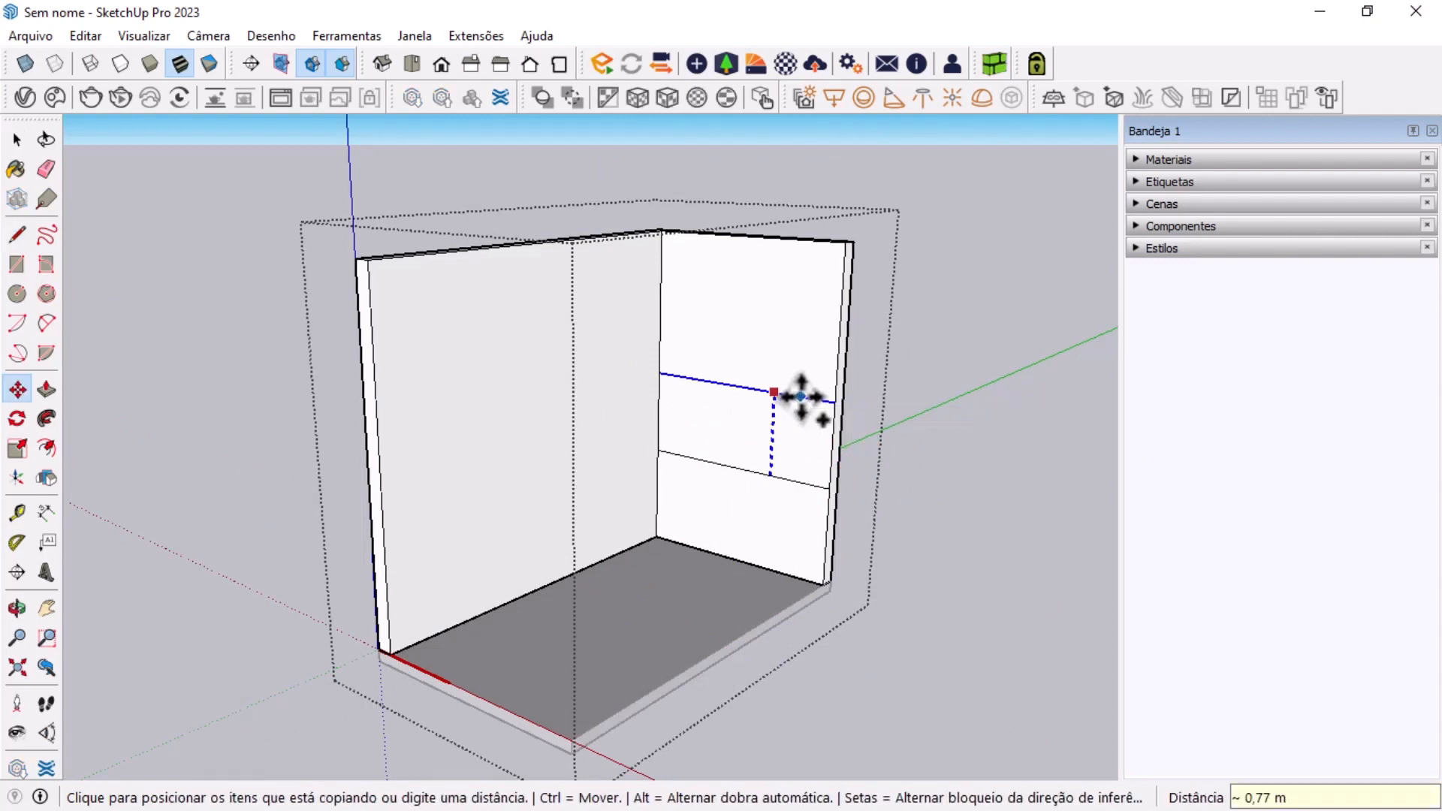
click(706, 417)
key(space)
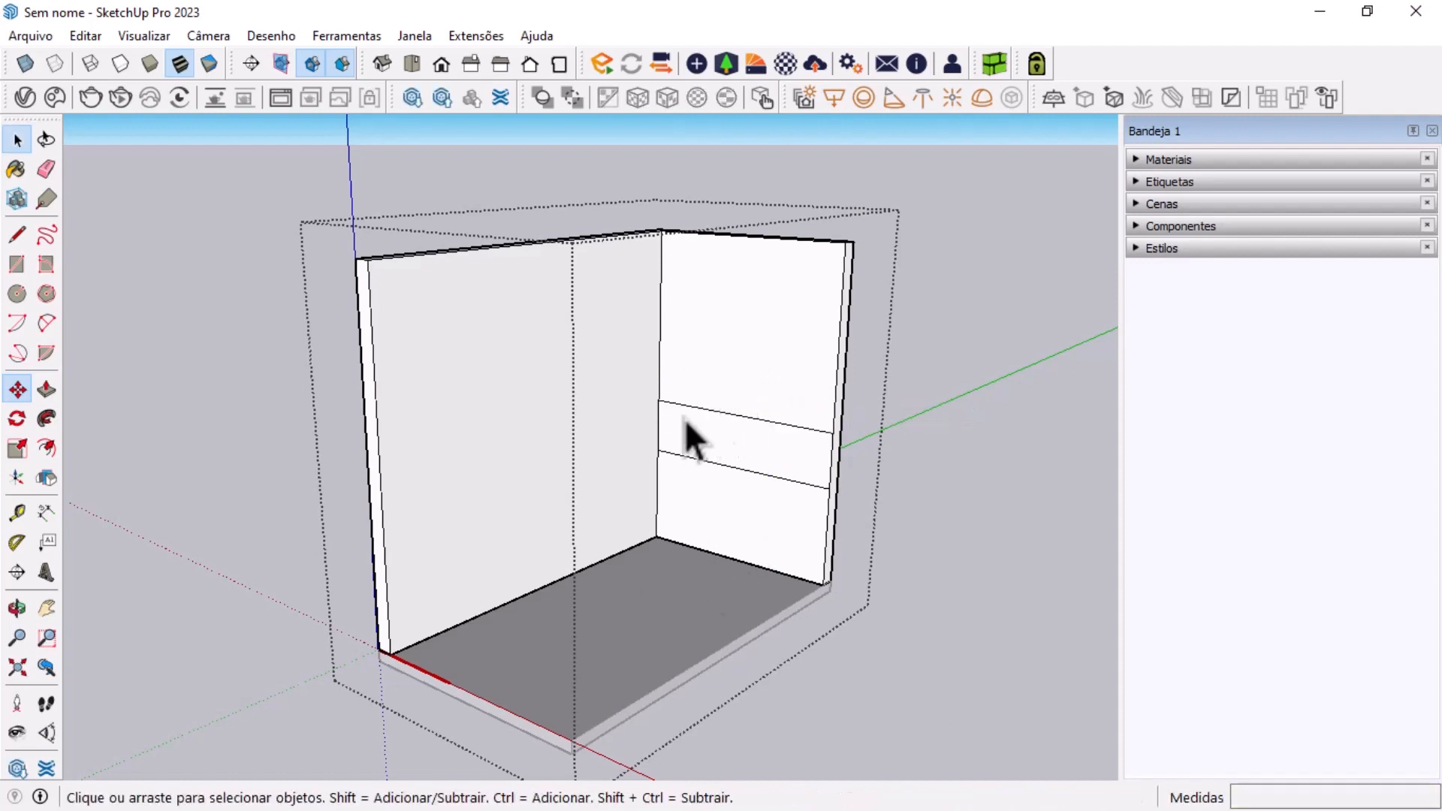
click(691, 436)
scroll(702, 428, up, 4)
click(46, 449)
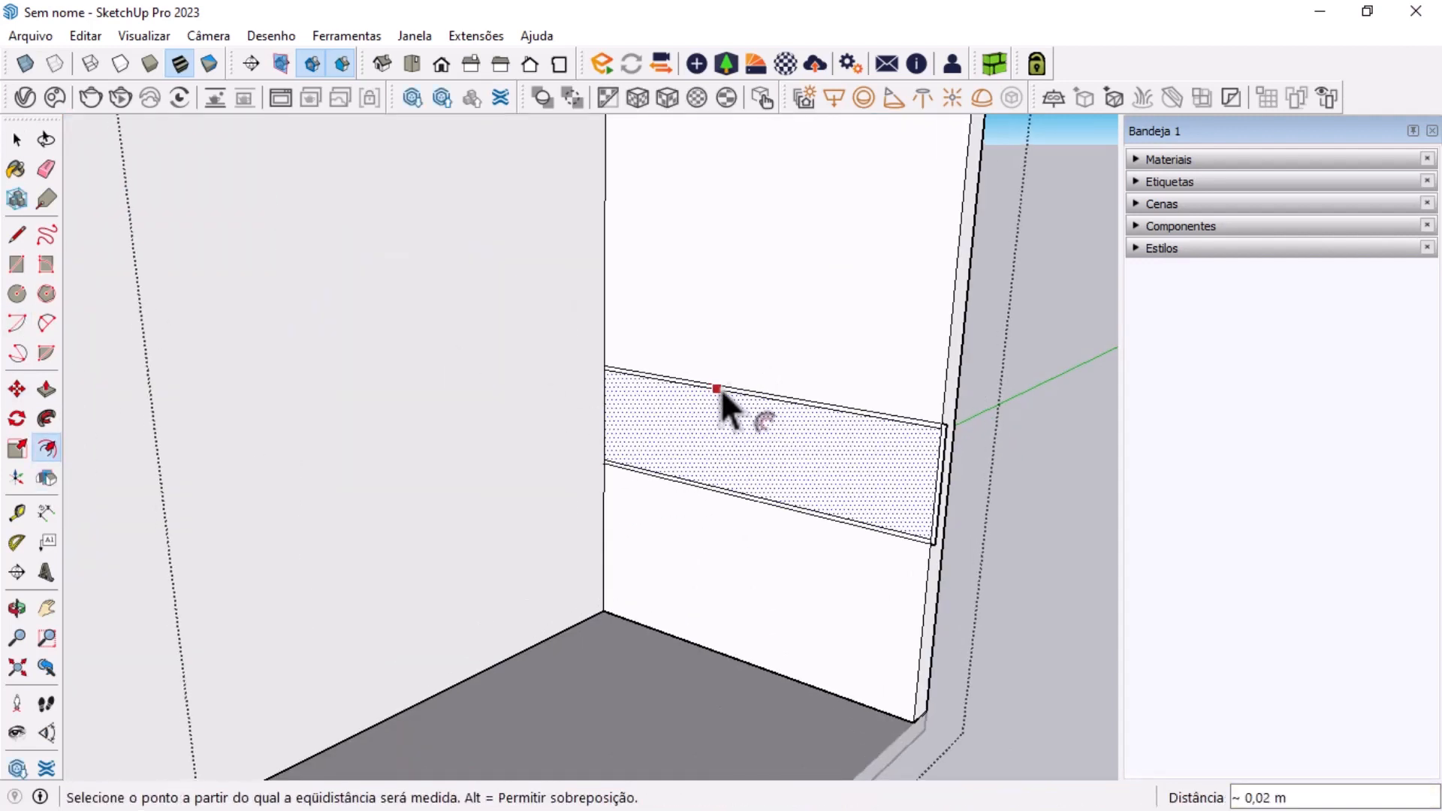
click(728, 392)
text(,02)
key(Return)
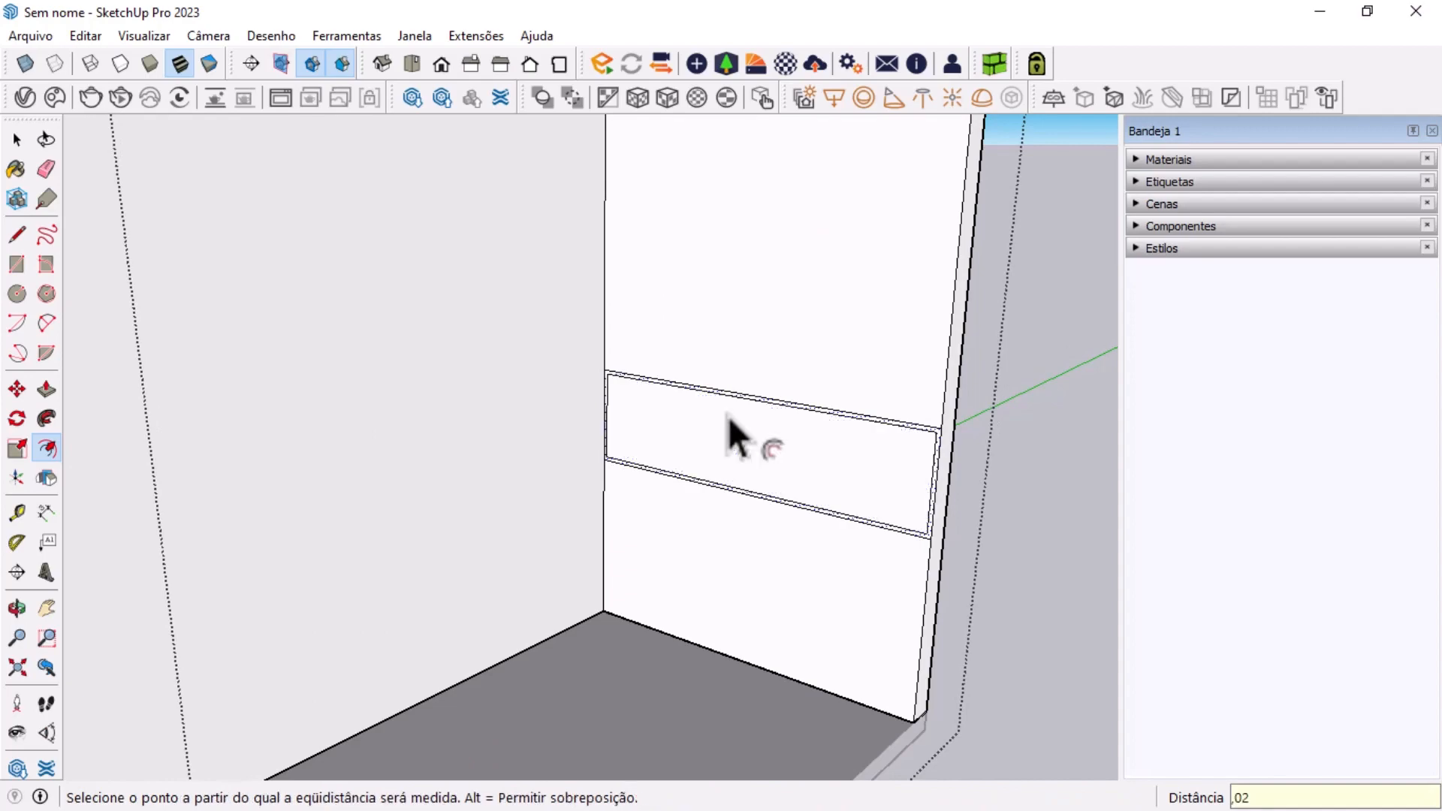
key(ctrl+z)
- Extrude the band on the back wall 0.02 m outward
click(46, 389)
click(760, 469)
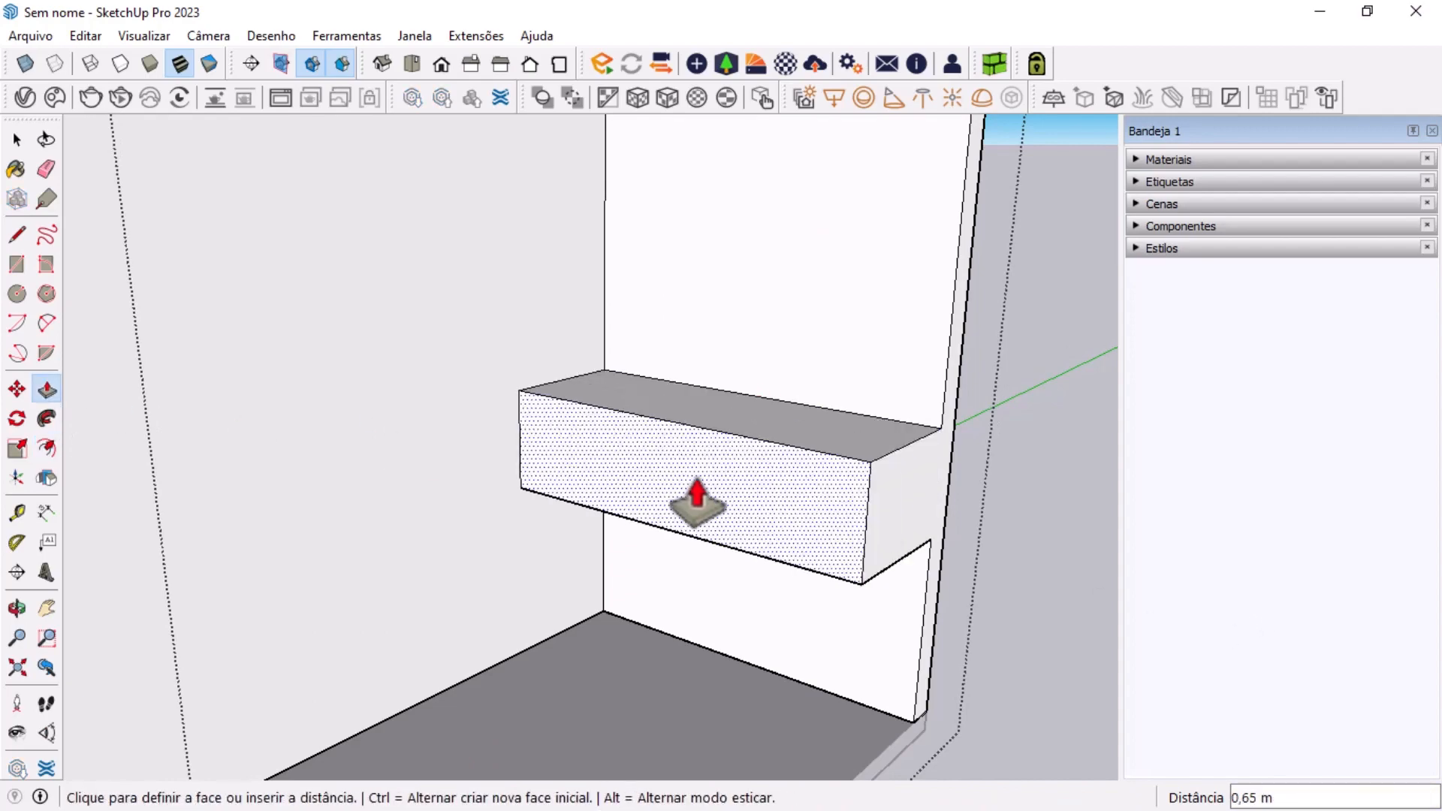
text(,02)
key(Return)
- Offset the outline of the raised band's front face 0.02 m inward
scroll(553, 393, up, 5)
click(47, 448)
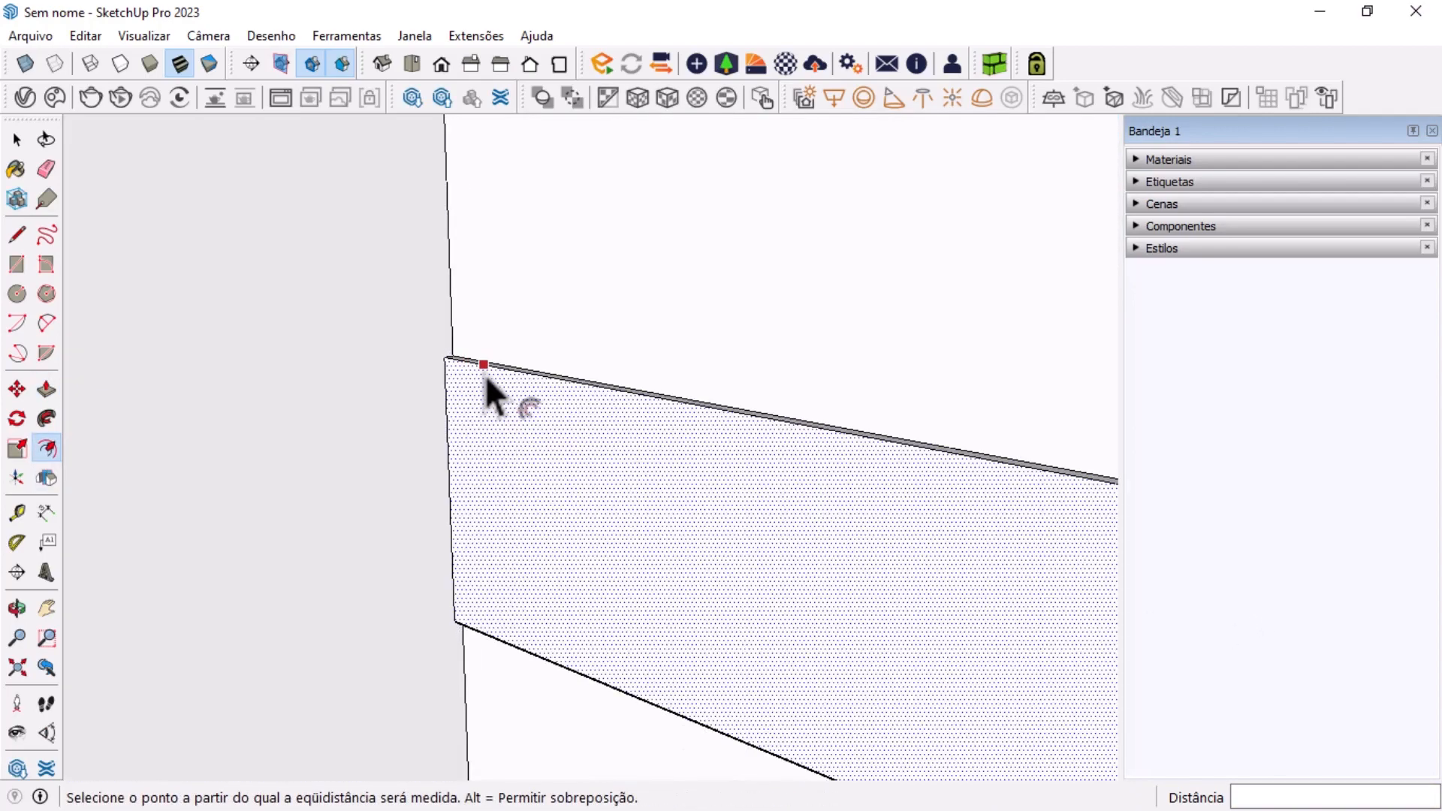
click(516, 371)
text(,02)
key(Return)
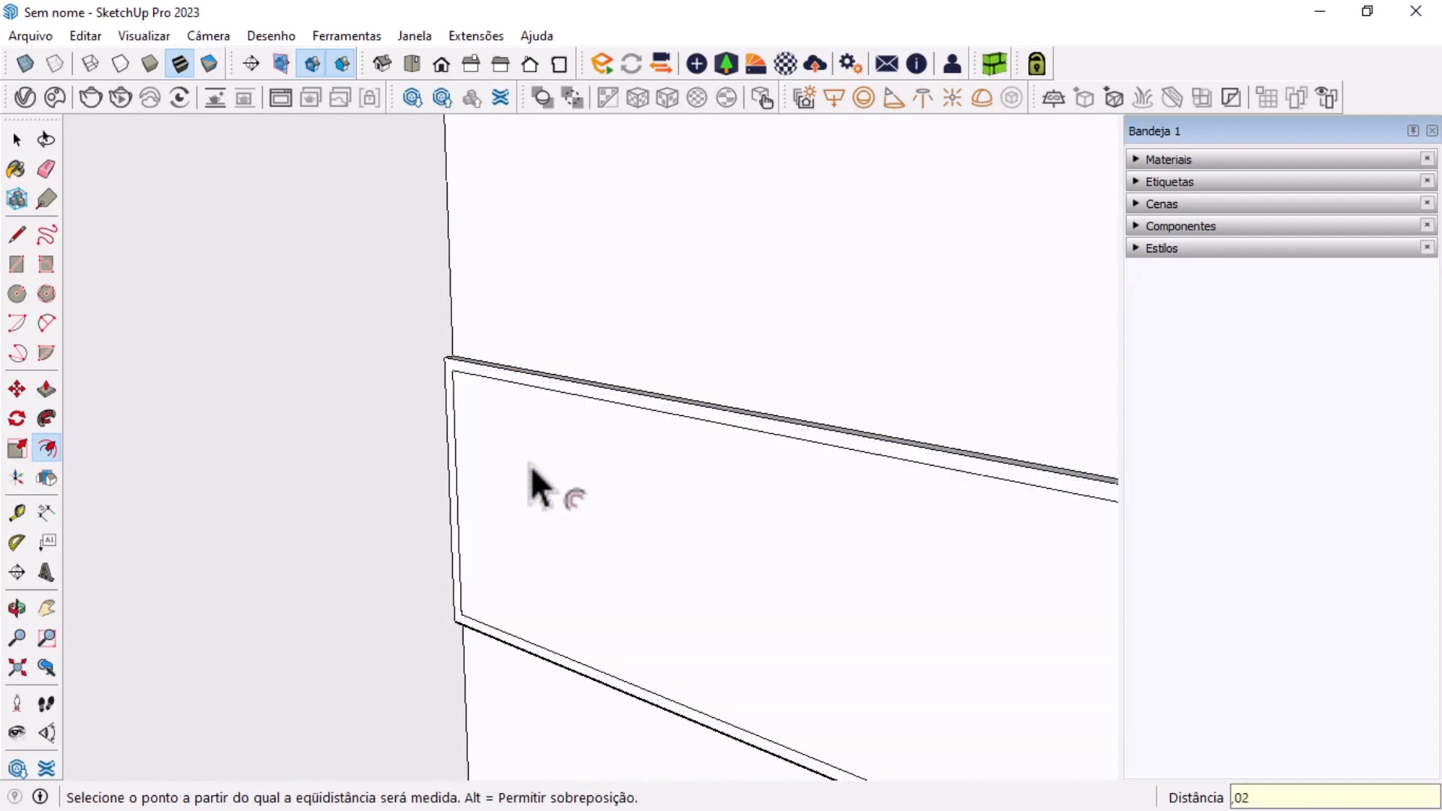
- Push the inner face of the band 0.15 m into the wall to form a framed niche
click(47, 389)
click(586, 553)
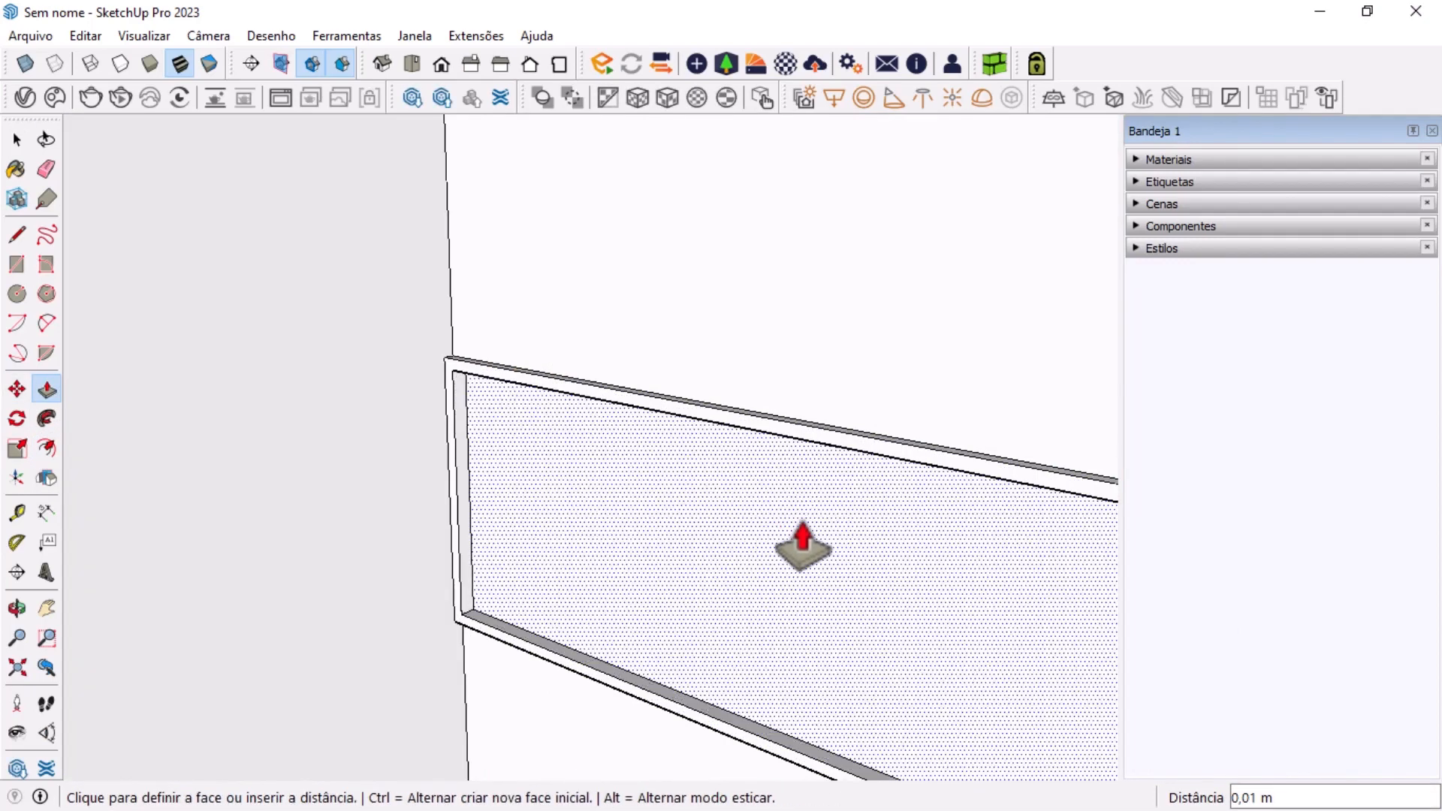
text(,15)
key(Return)
- Close the niche's open end with a vertical line along the edge of the wall's end face, and leave the wall component
scroll(824, 556, down, 5)
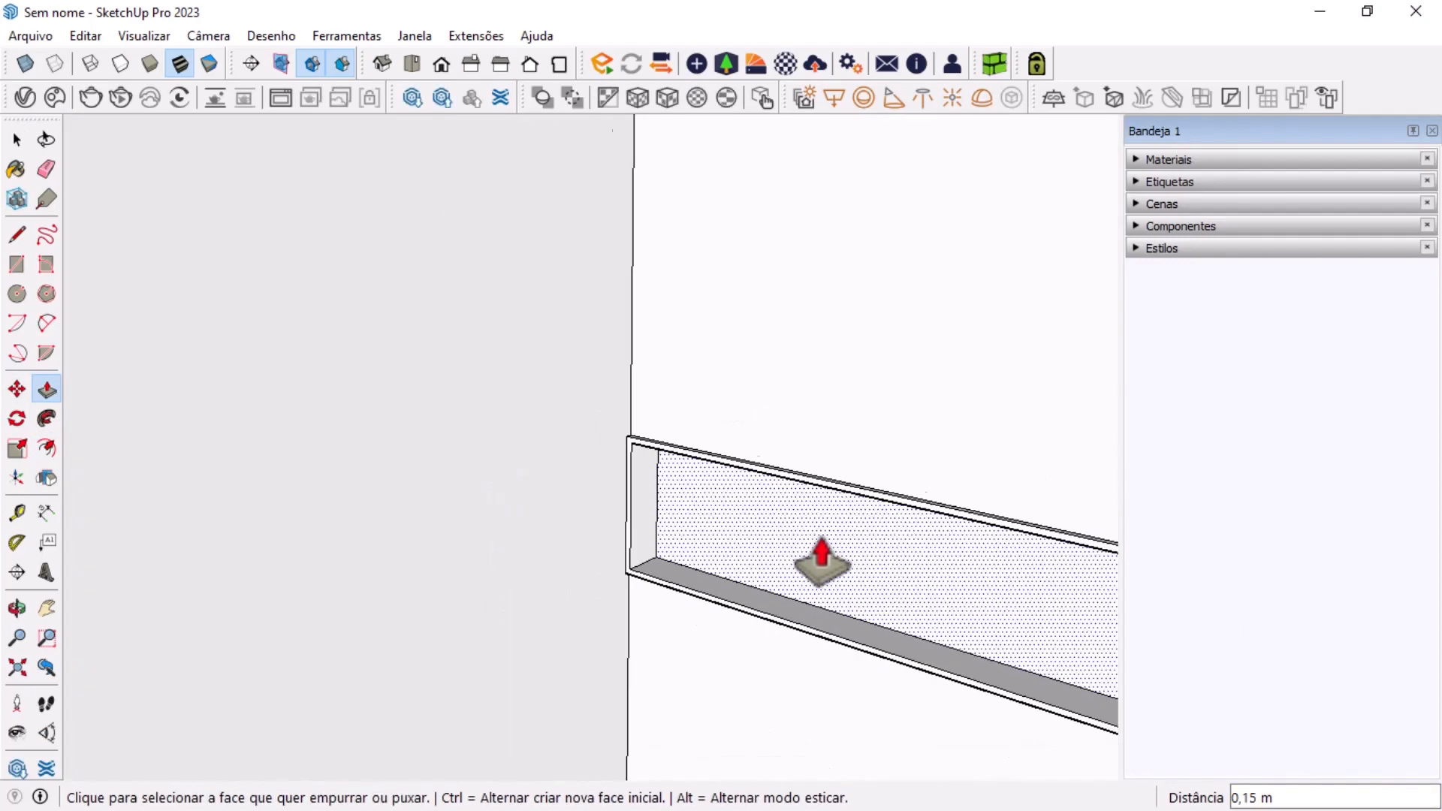
middle_drag(823, 556, 564, 483)
key(l)
scroll(869, 521, up, 5)
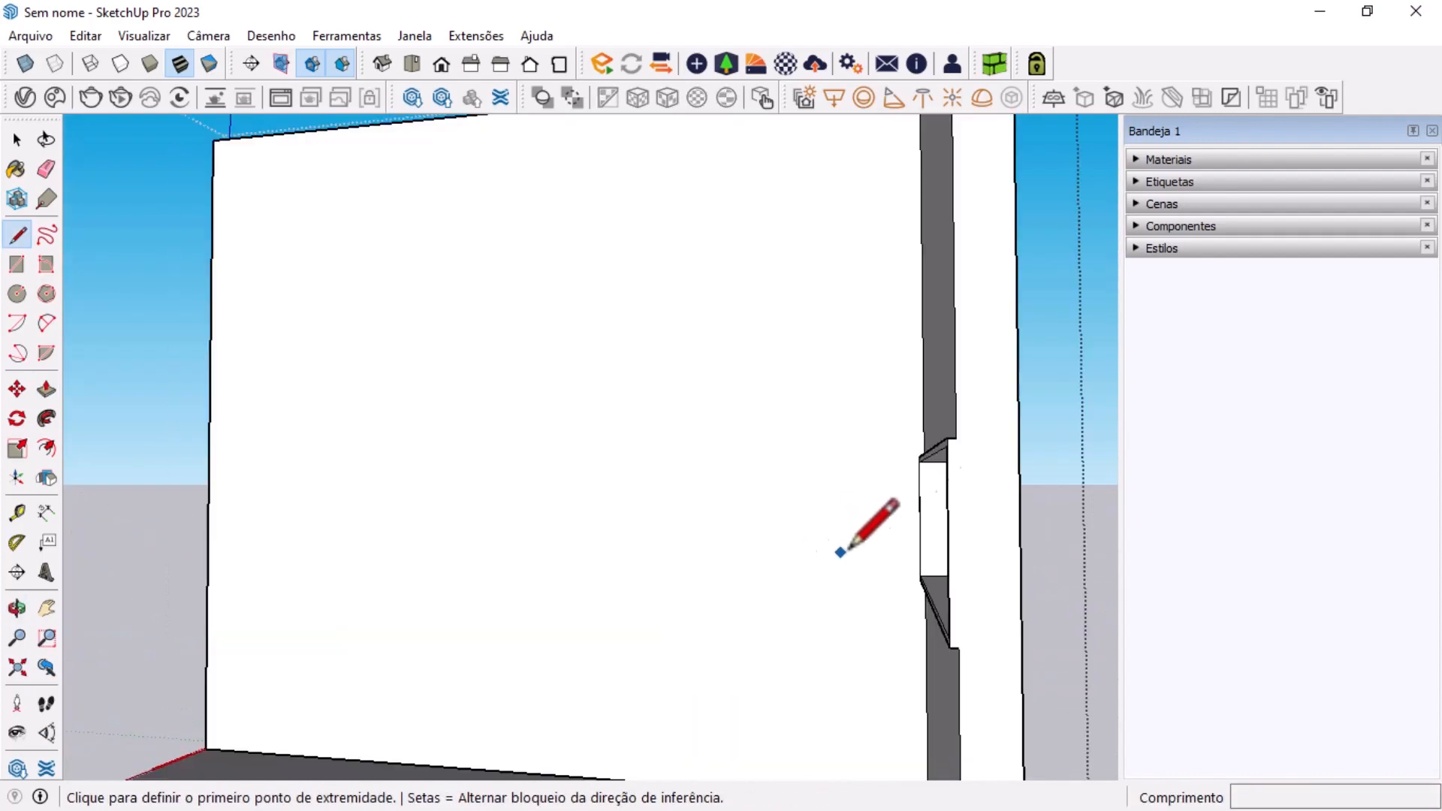
click(1005, 380)
scroll(1033, 492, down, 3)
click(1021, 617)
key(space)
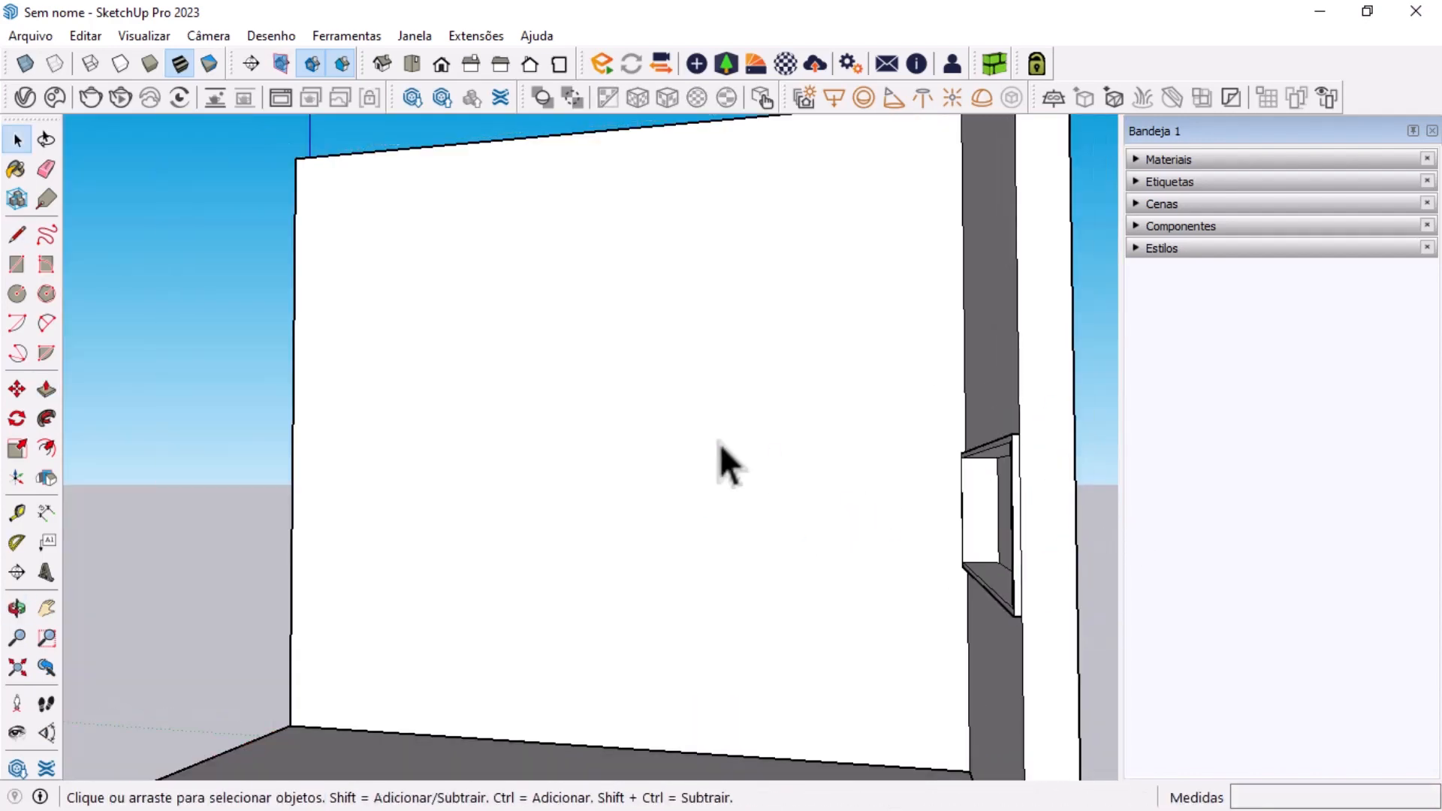
middle_drag(720, 443, 969, 574)
scroll(984, 608, down, 4)
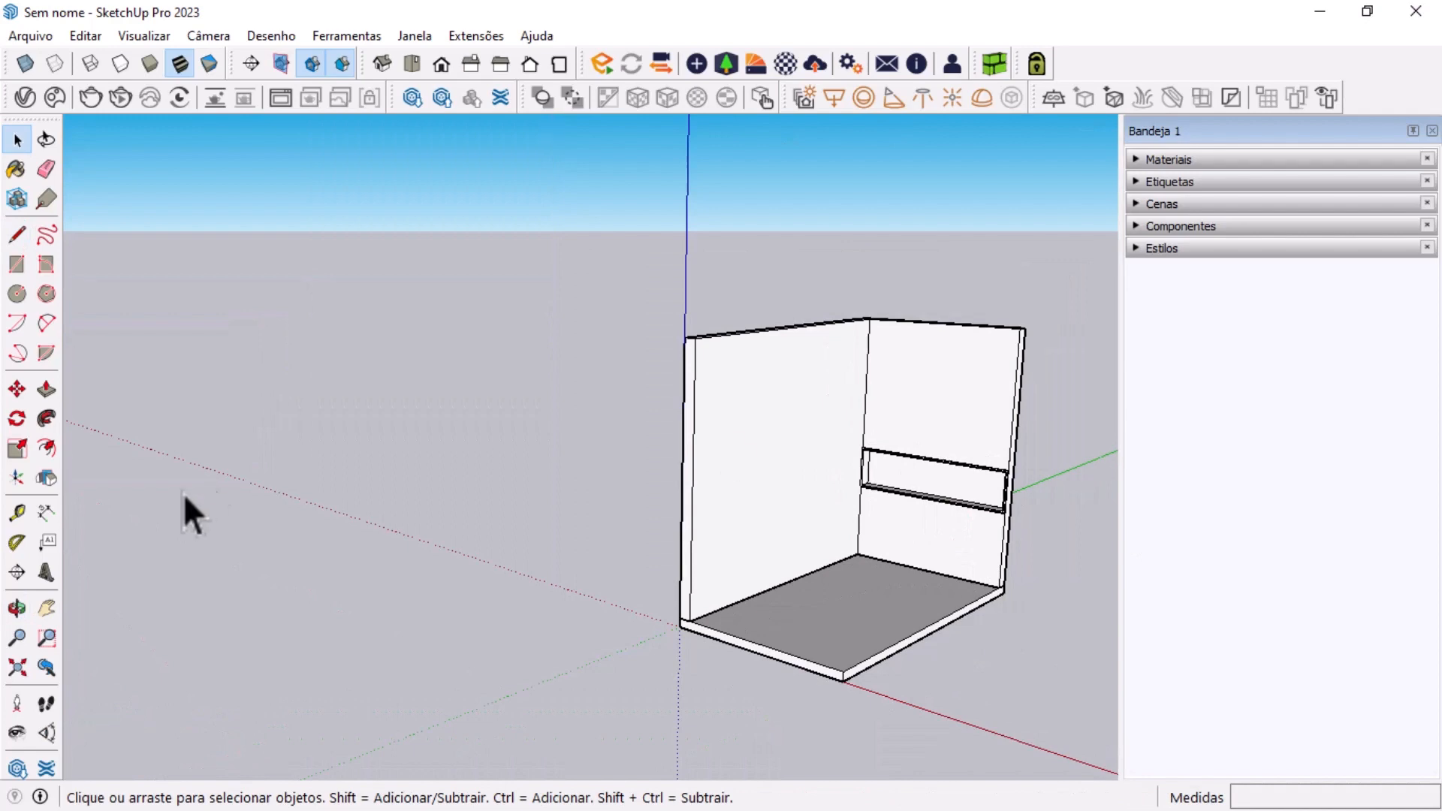
- Open the floor slab for editing and draw a rectangle on its top face from the inner wall corner, 1.2 m in the second dimension
shift+middle_drag(854, 519, 667, 517)
scroll(666, 517, down, 1)
double_click(601, 601)
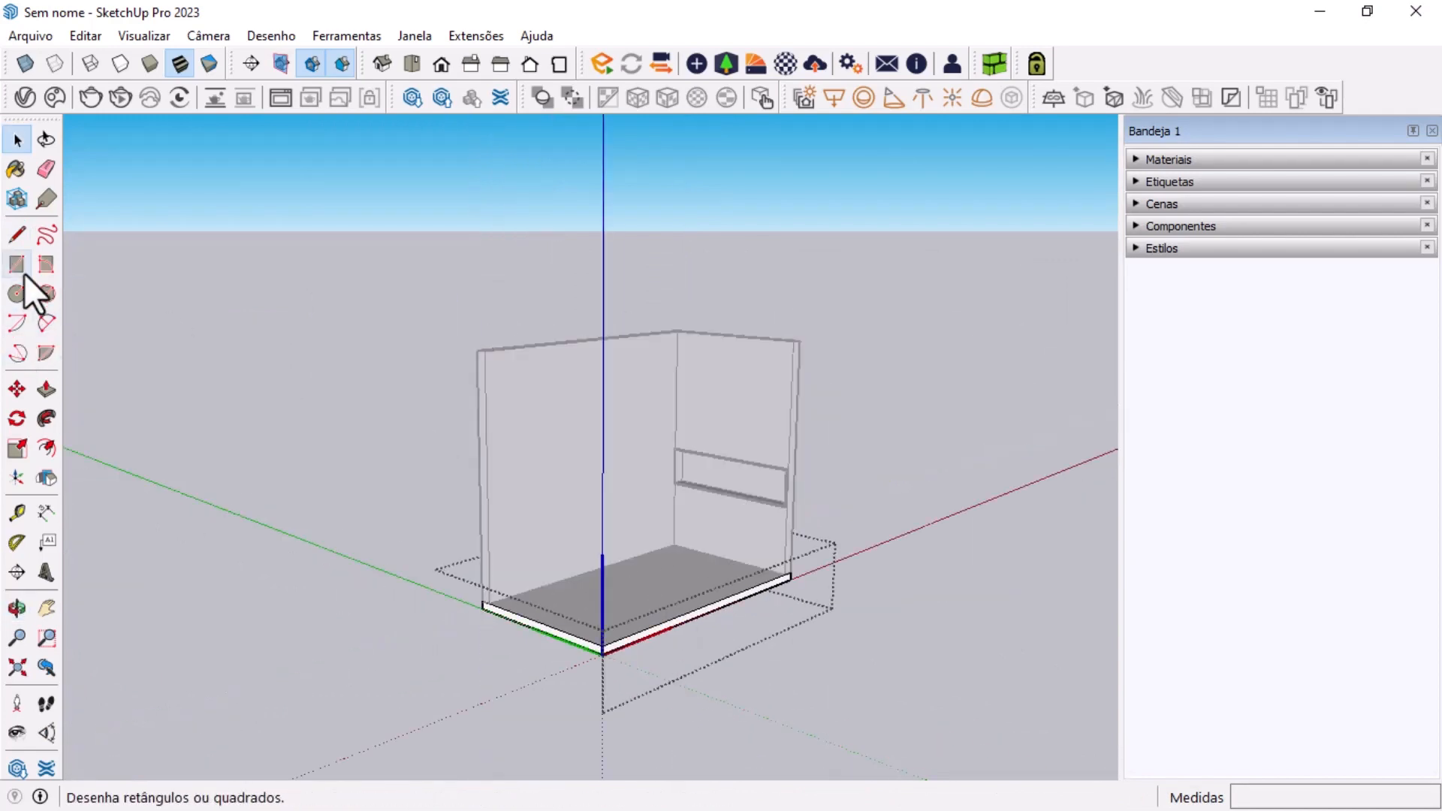
key(l)
click(783, 575)
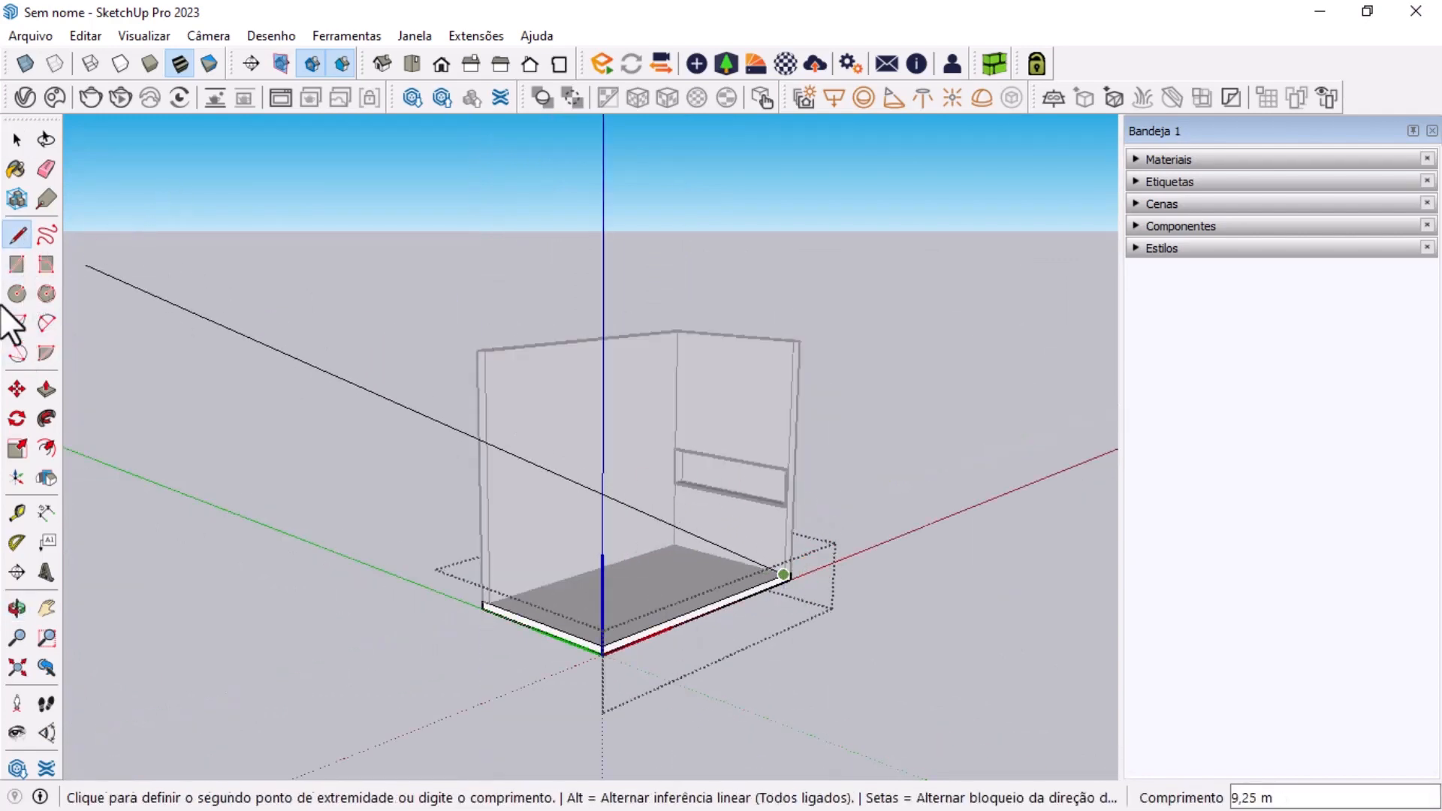
click(17, 264)
click(674, 544)
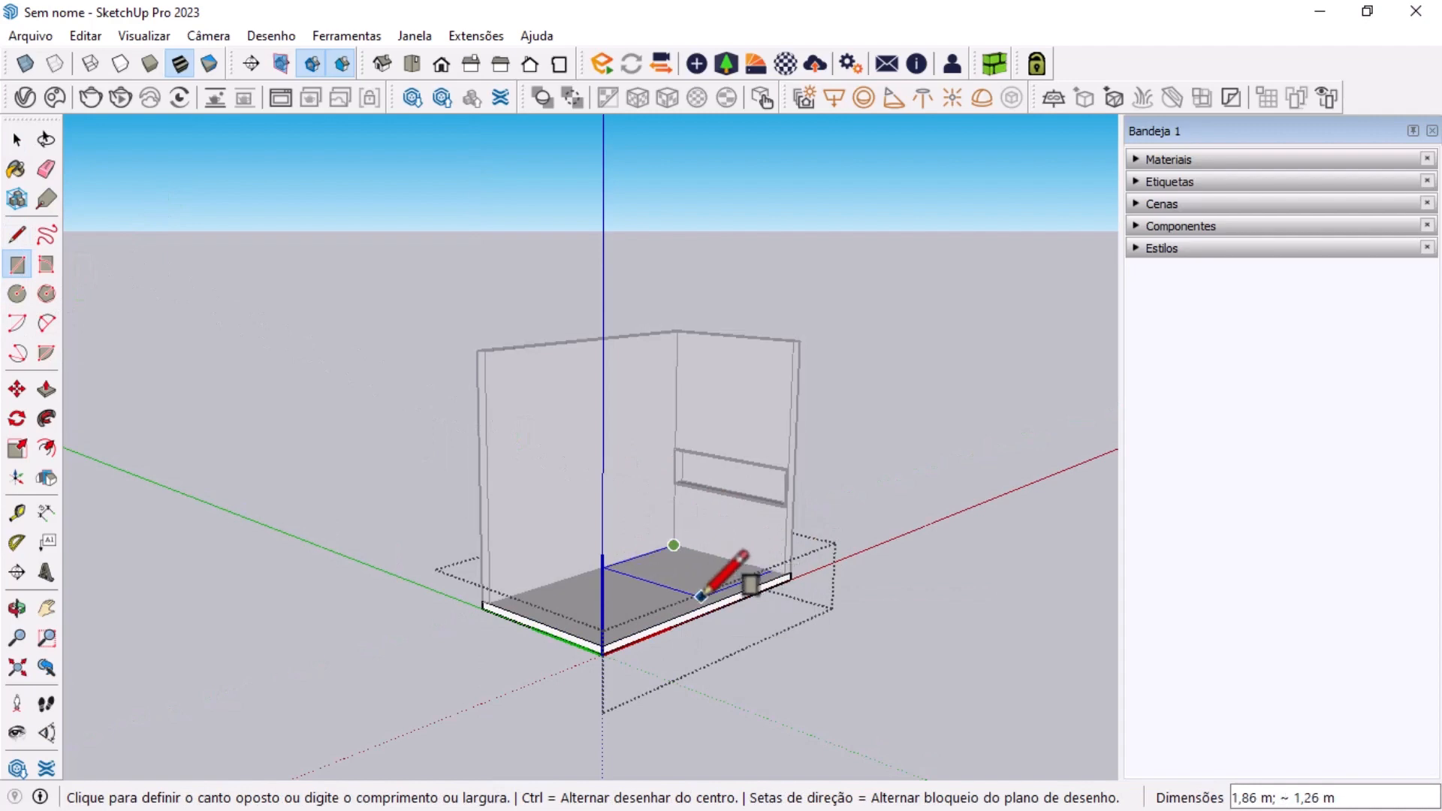
text(;1)
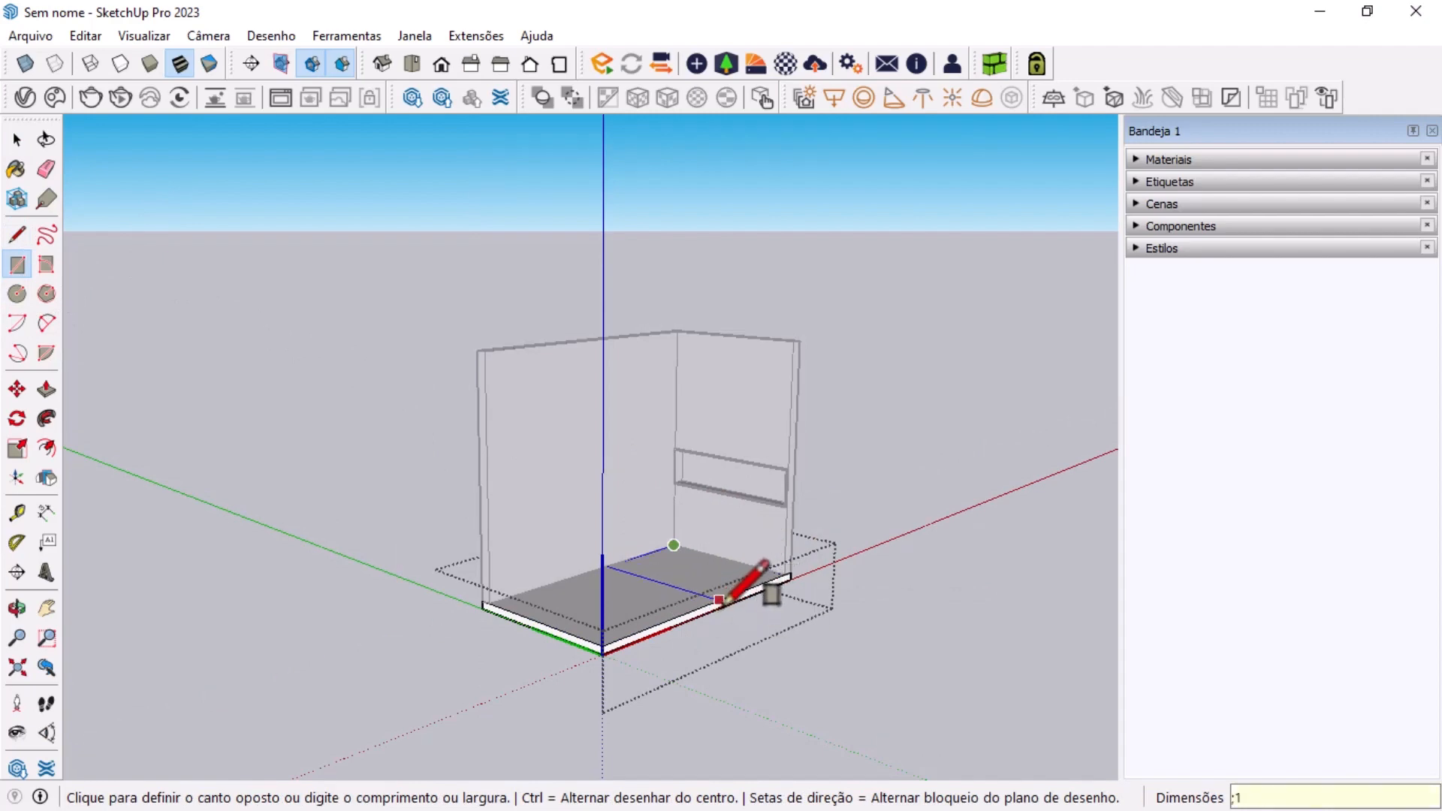
text(,2)
key(Return)
key(space)
- Push the rectangular area down 0.04 m into the floor slab with Push/Pull
key(p)
scroll(738, 567, up, 6)
click(587, 627)
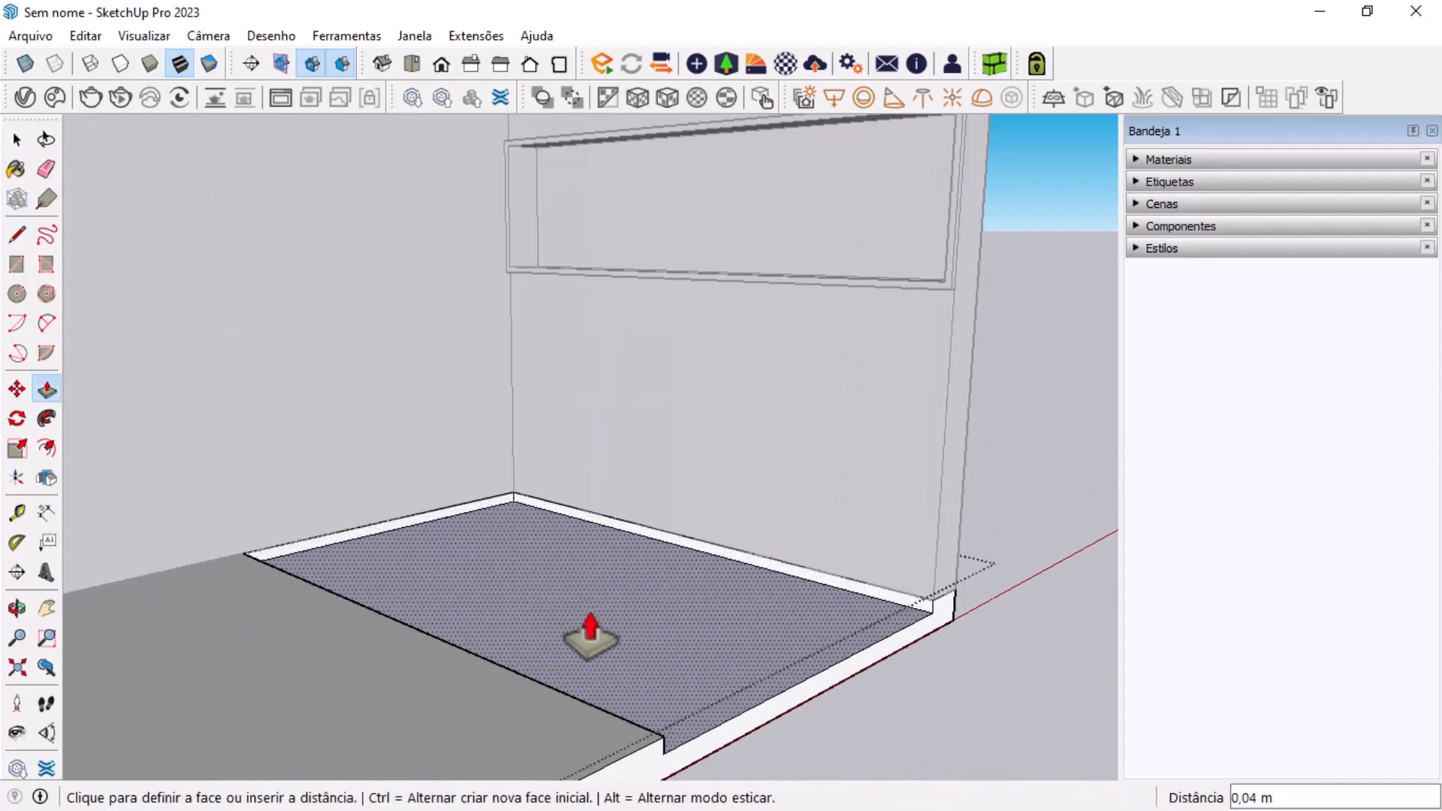
click(590, 635)
key(space)
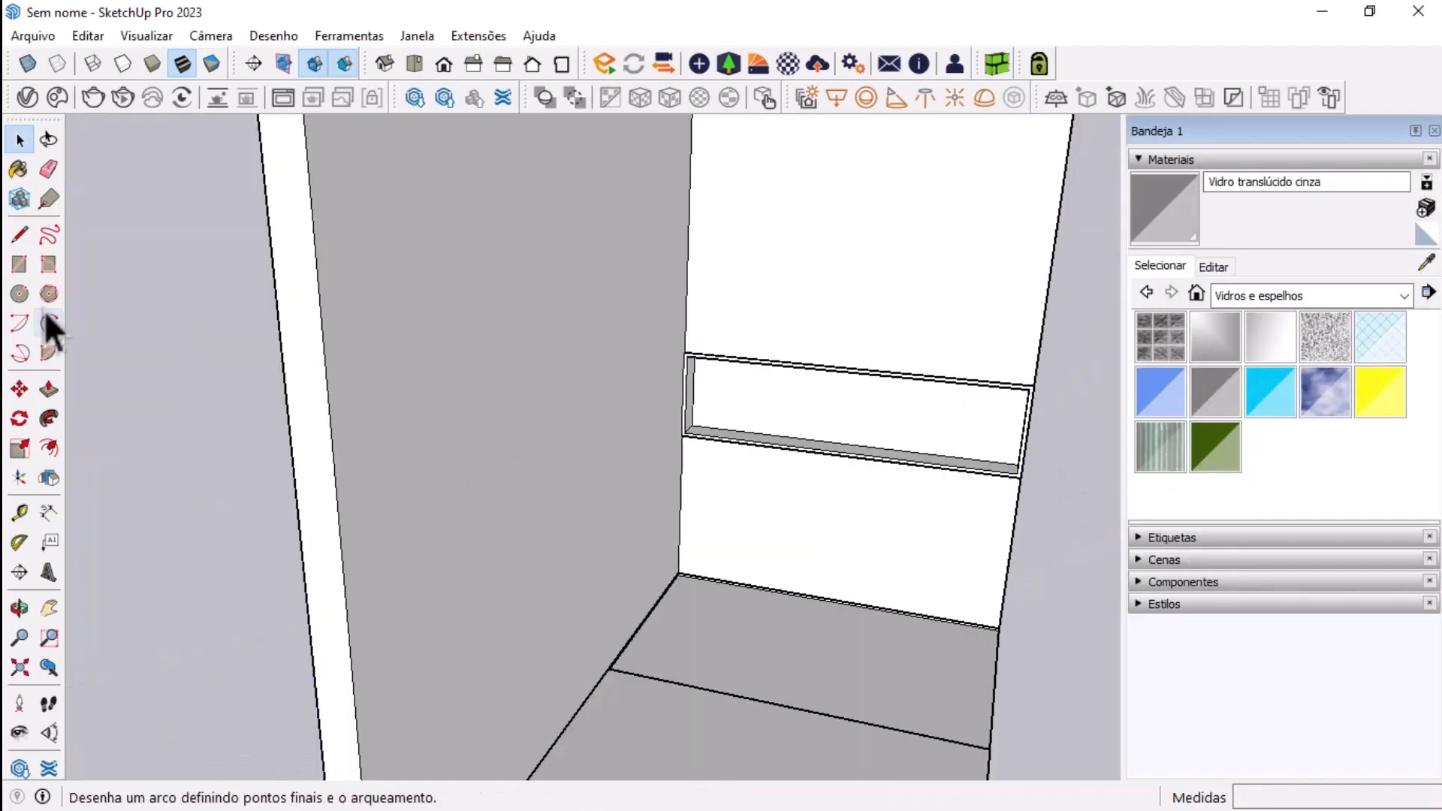
- Draw a 0.5 by 0.5 m square on the ground beside the room
key(r)
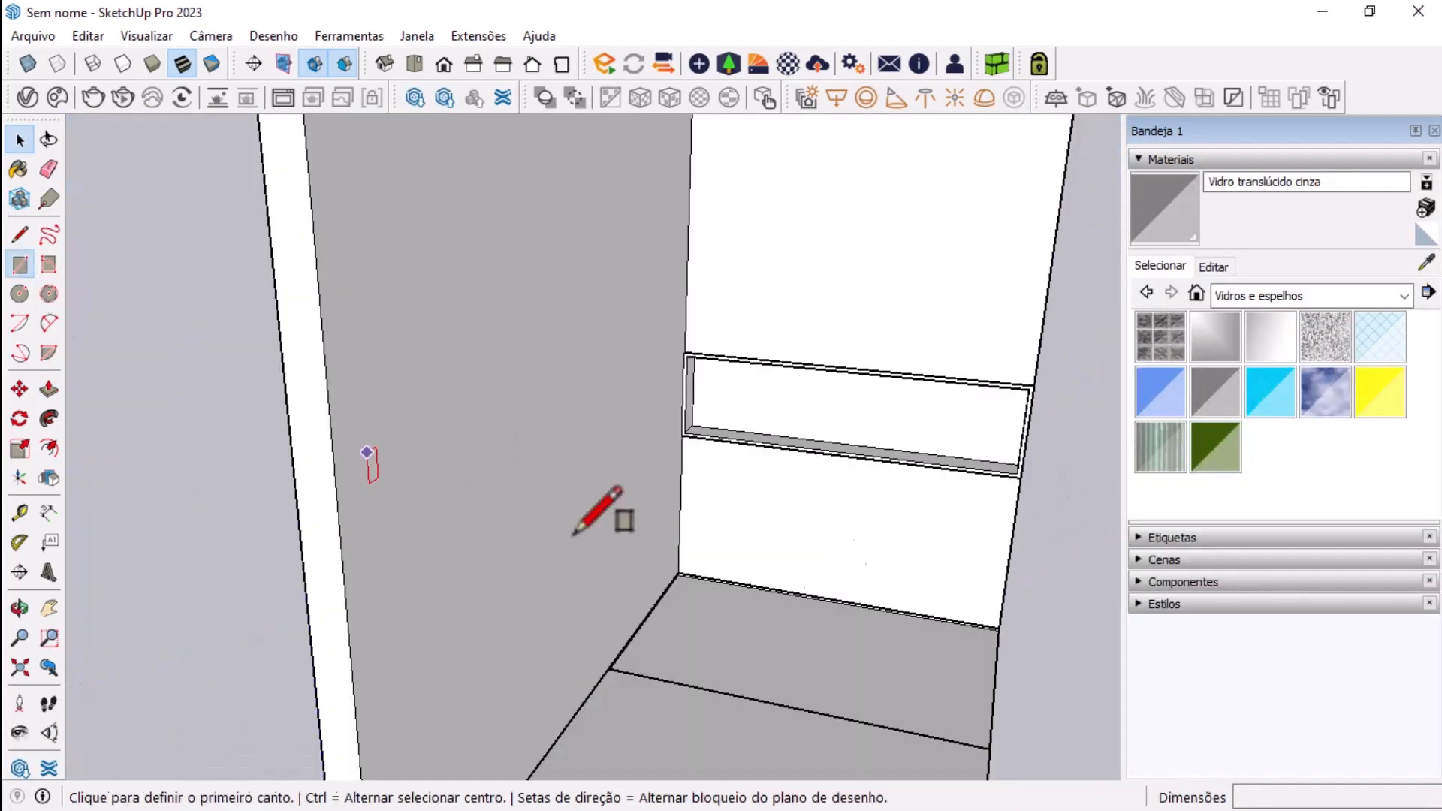
scroll(826, 567, down, 5)
shift+middle_drag(1023, 644, 703, 631)
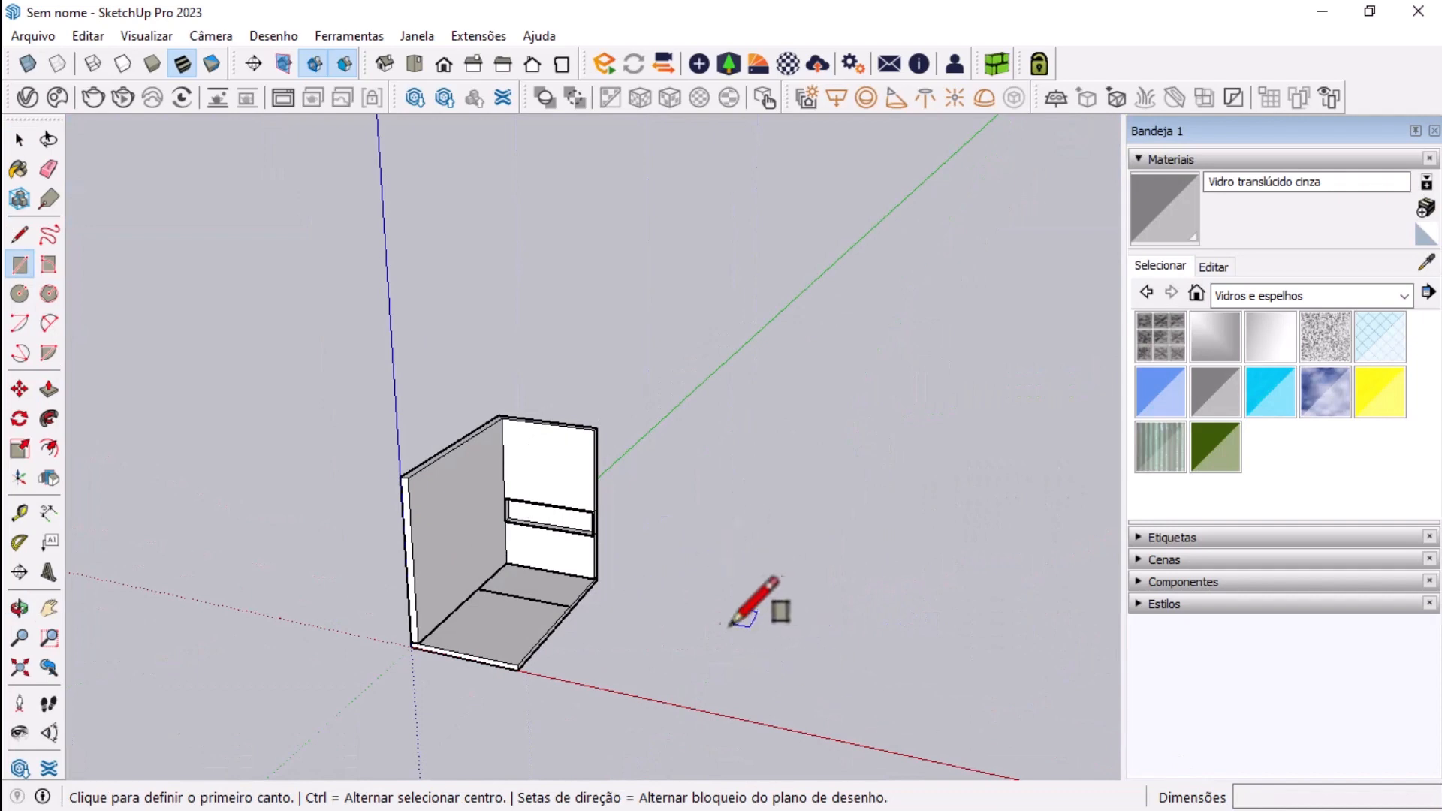
scroll(699, 624, up, 3)
click(692, 592)
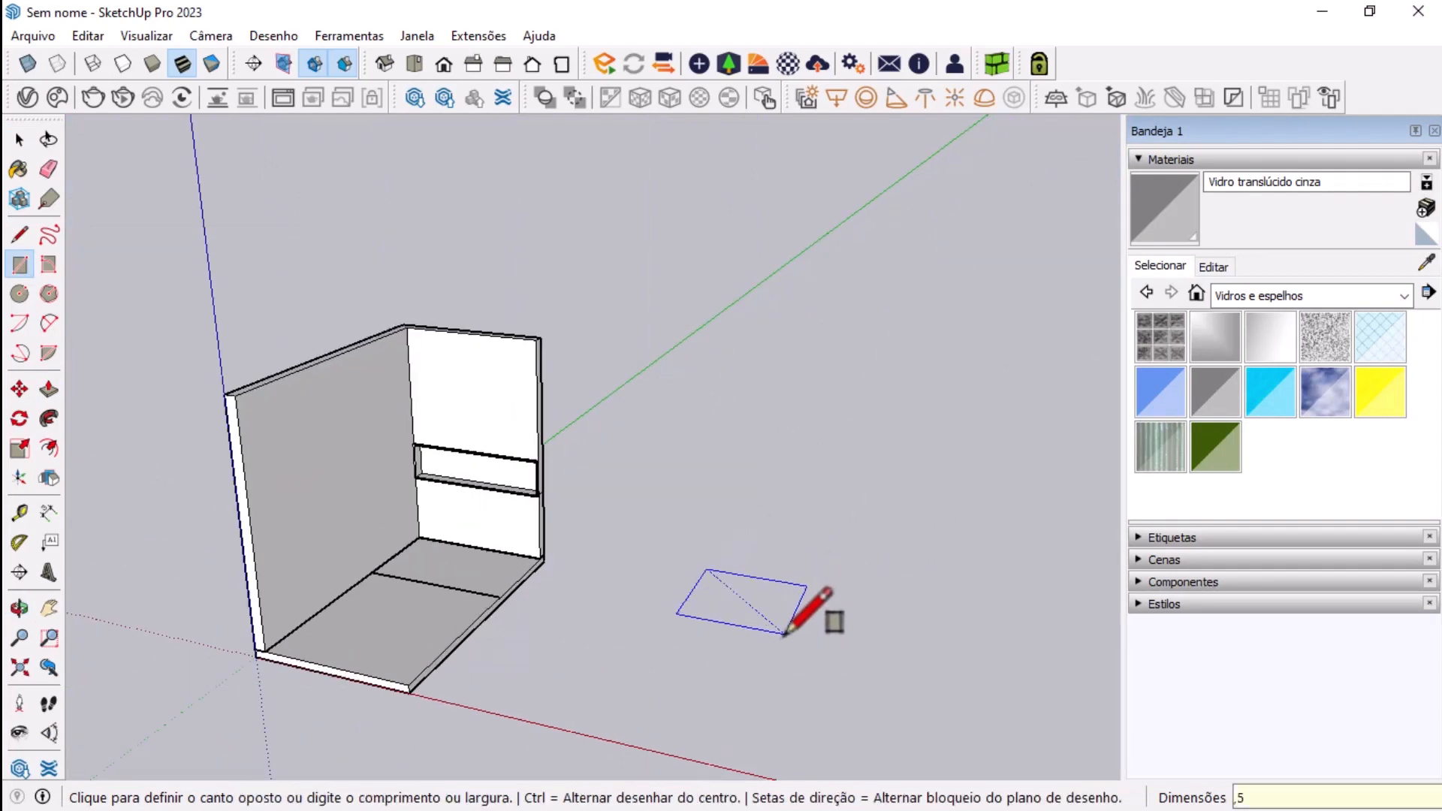
key(Return)
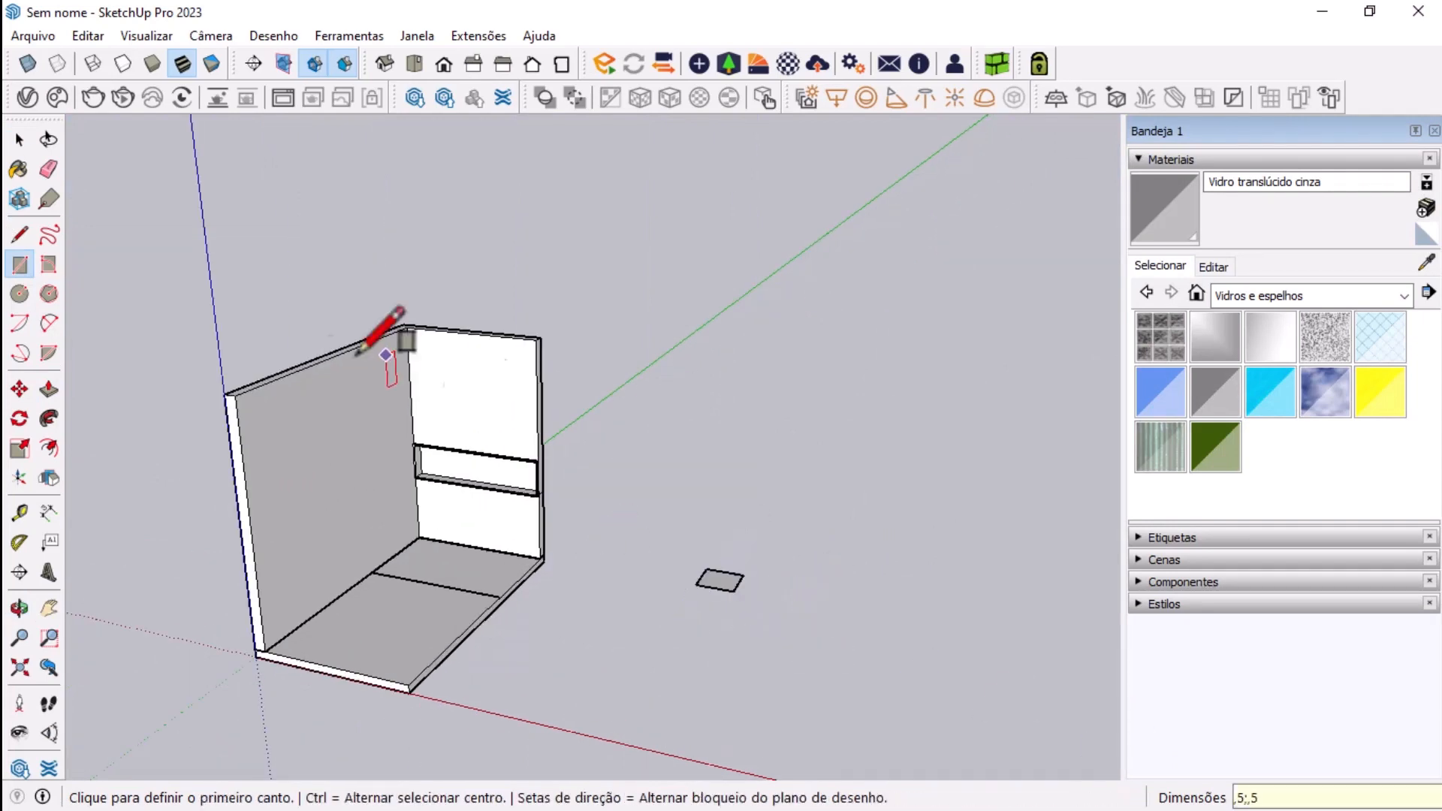
click(49, 448)
scroll(698, 571, up, 4)
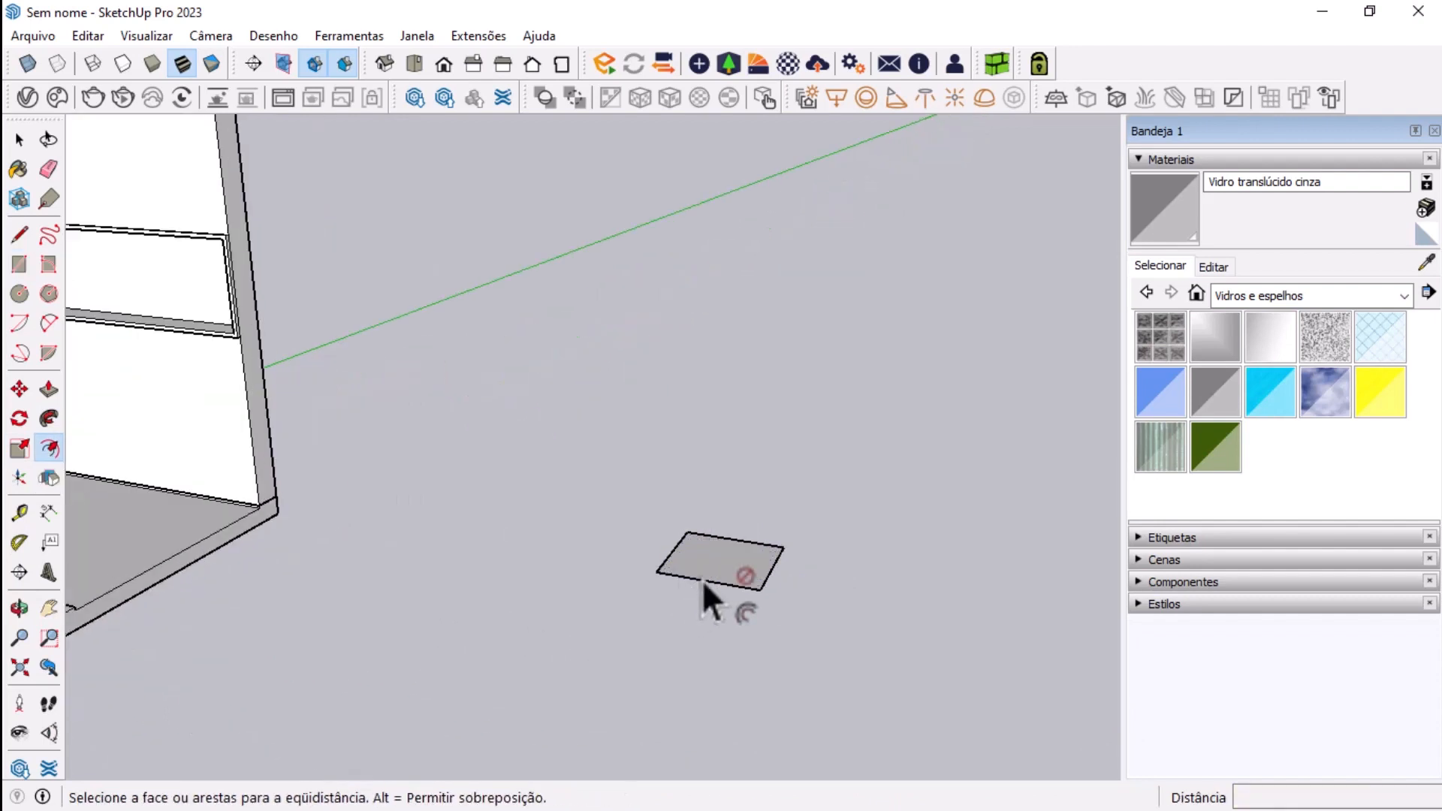
click(735, 581)
key(space)
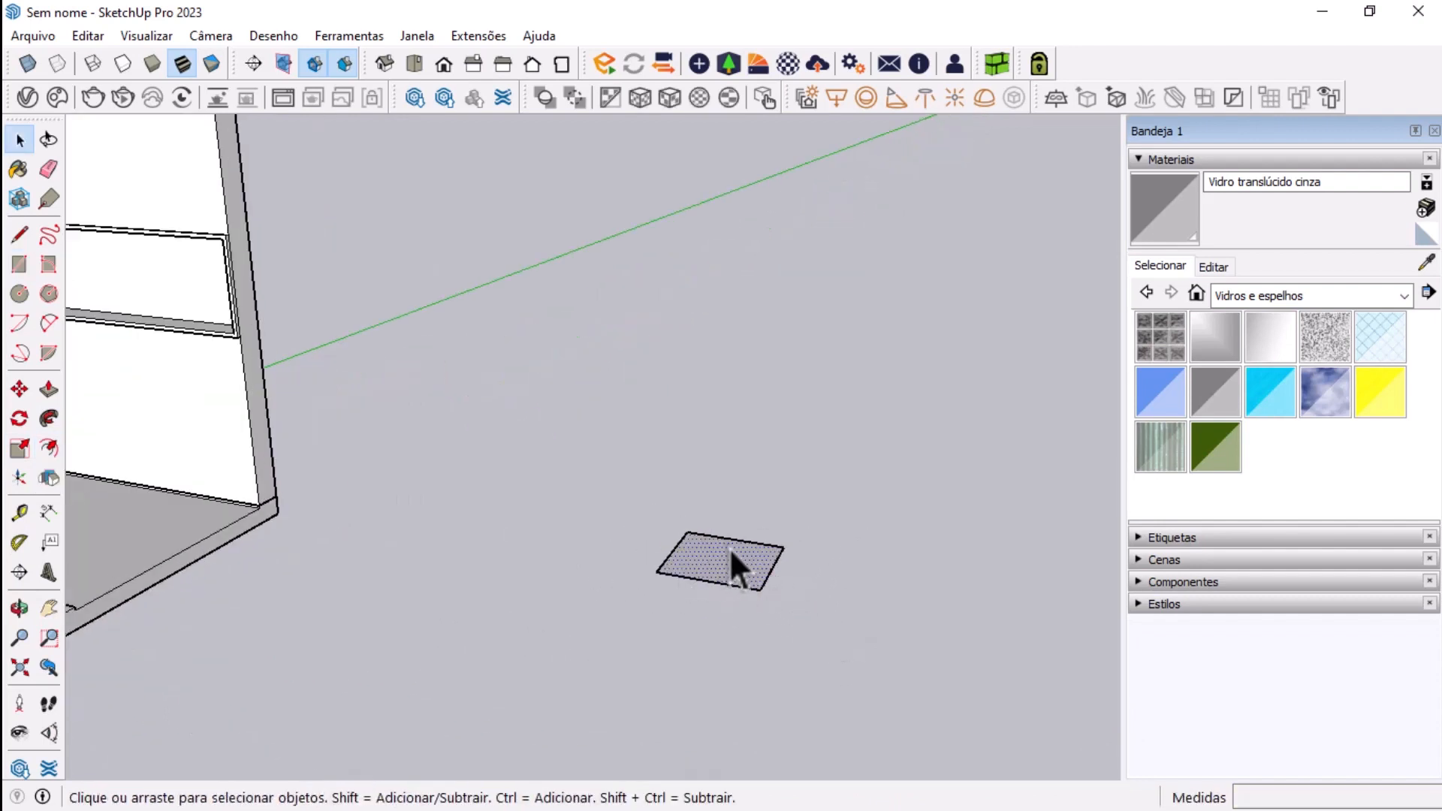
- Extrude the square 0.04 m and turn the resulting small slab into a component
key(p)
click(740, 560)
text(0,04 m)
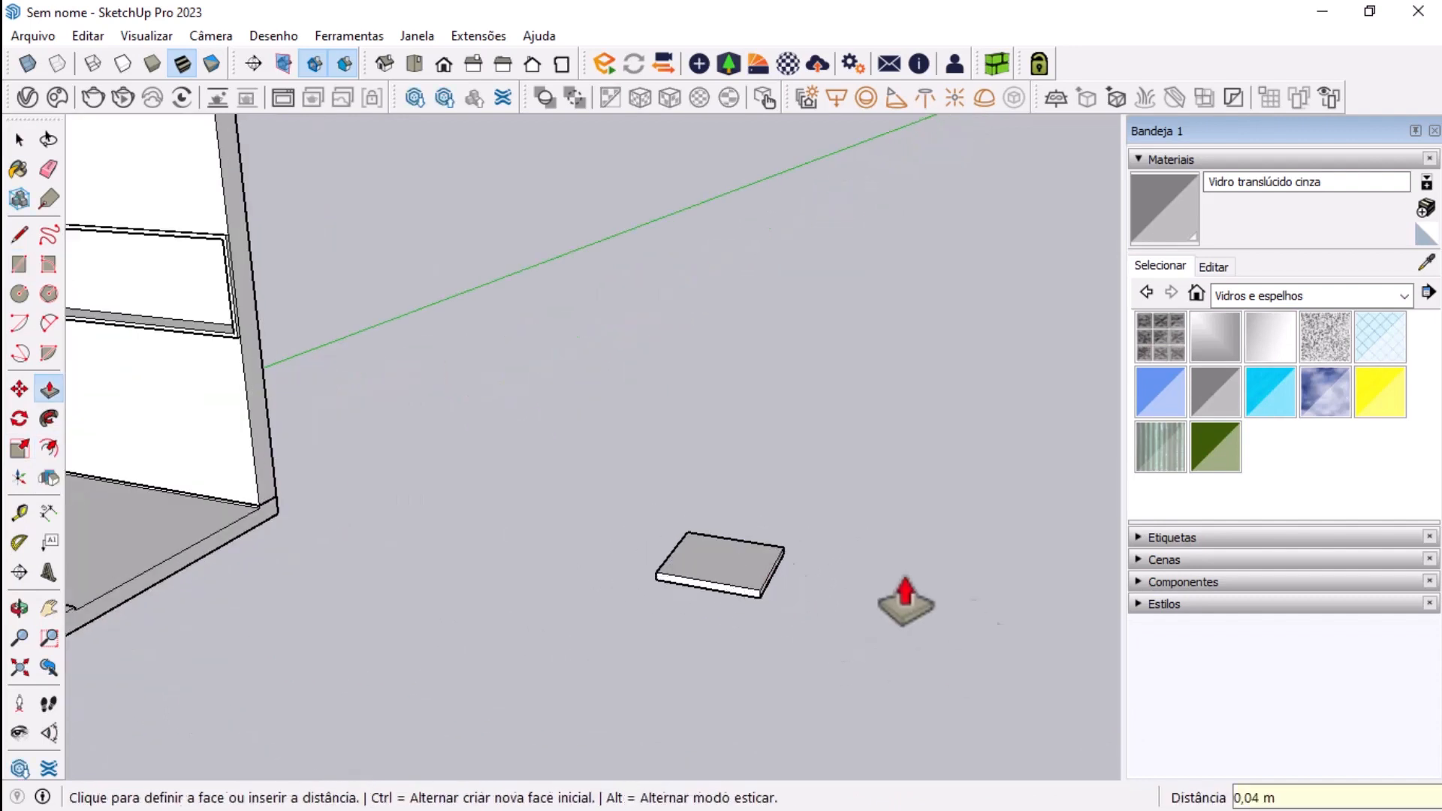
key(space)
triple_click(747, 557)
key(g)
click(723, 610)
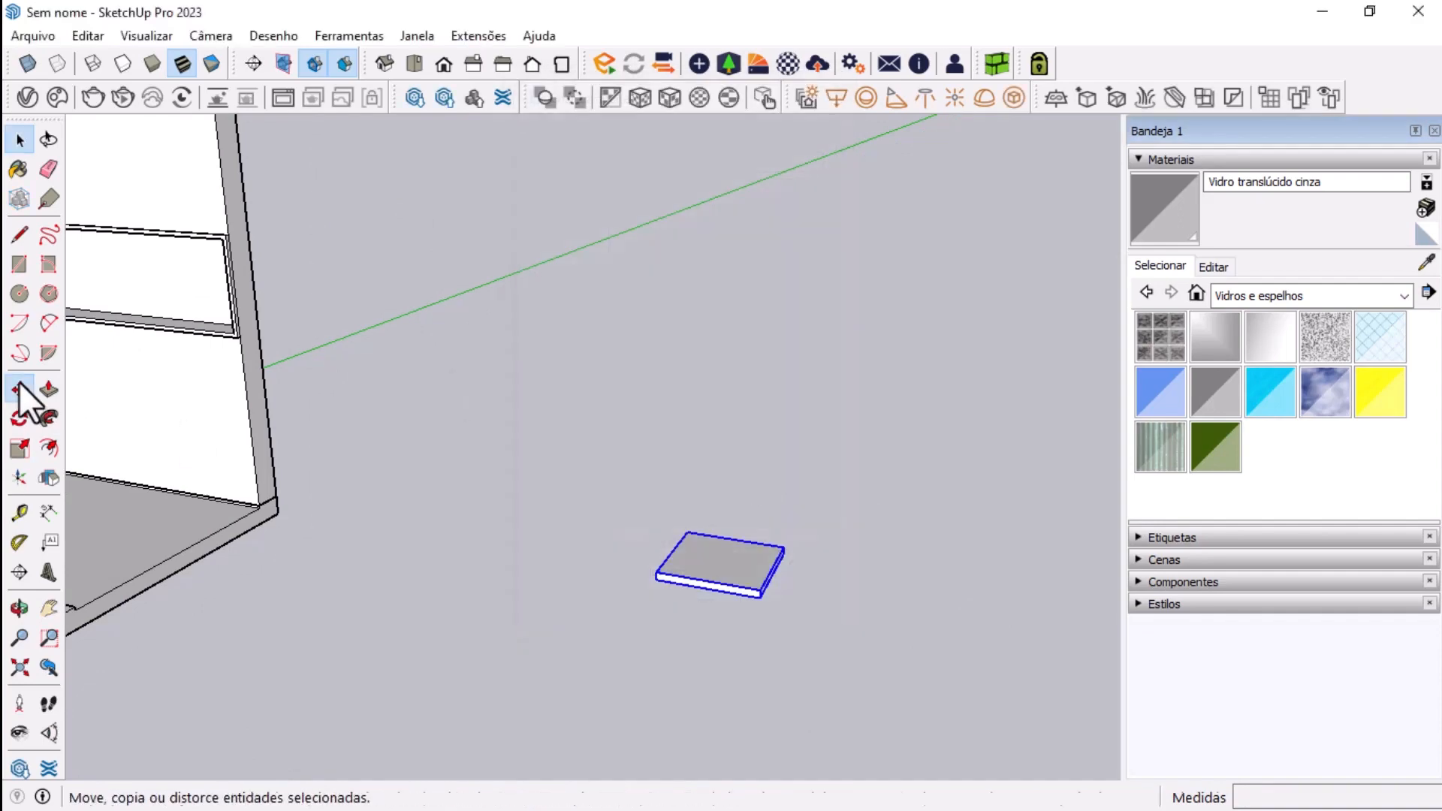
- Rotate the small slab component so that it stands upright
click(20, 387)
middle_drag(652, 631, 948, 451)
scroll(634, 581, up, 3)
click(653, 565)
click(582, 442)
shift+middle_drag(948, 451, 695, 530)
key(space)
- Open the upright slab and offset its front face outline inward, leaving a narrow border around a 0.48 m inner square
double_click(671, 582)
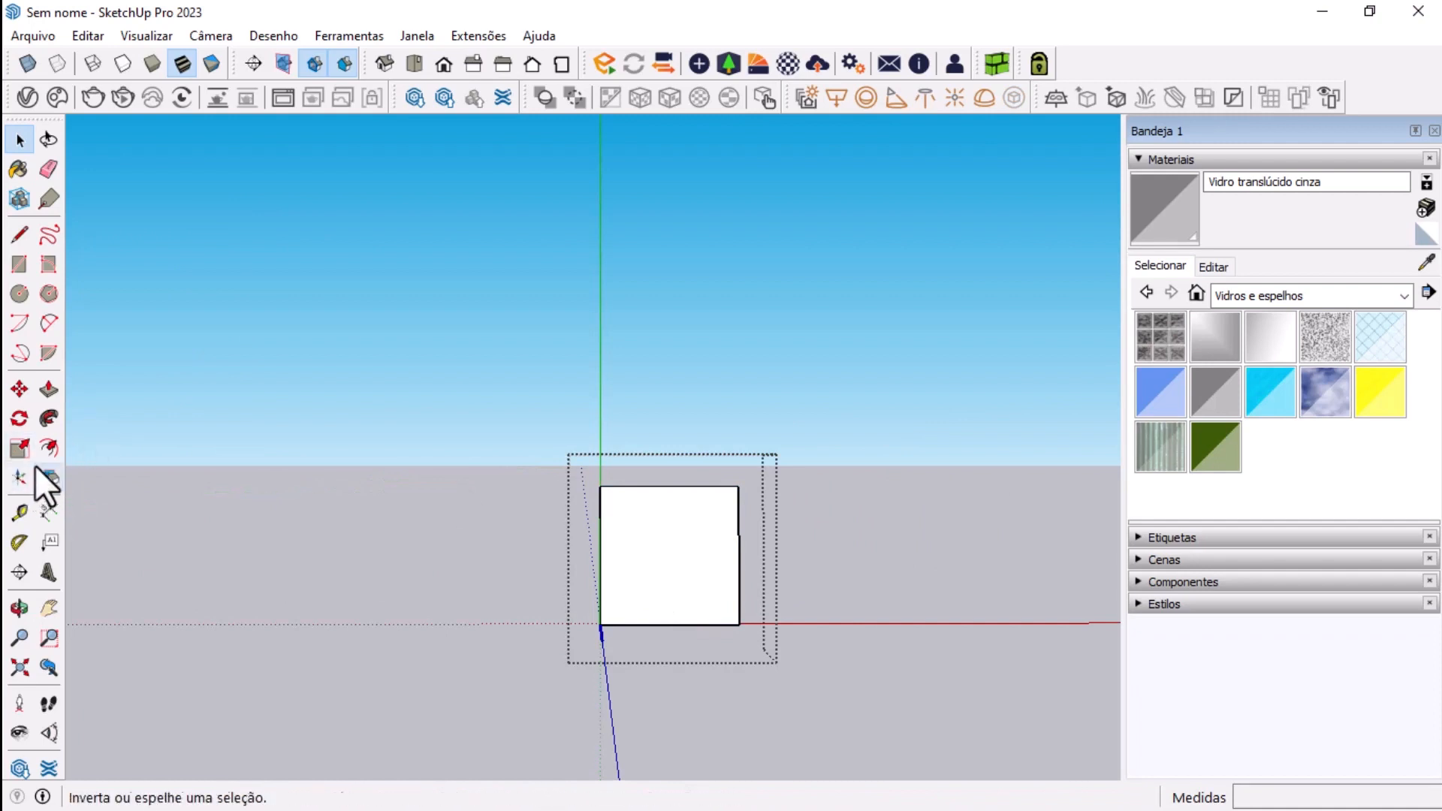
click(20, 448)
key(f)
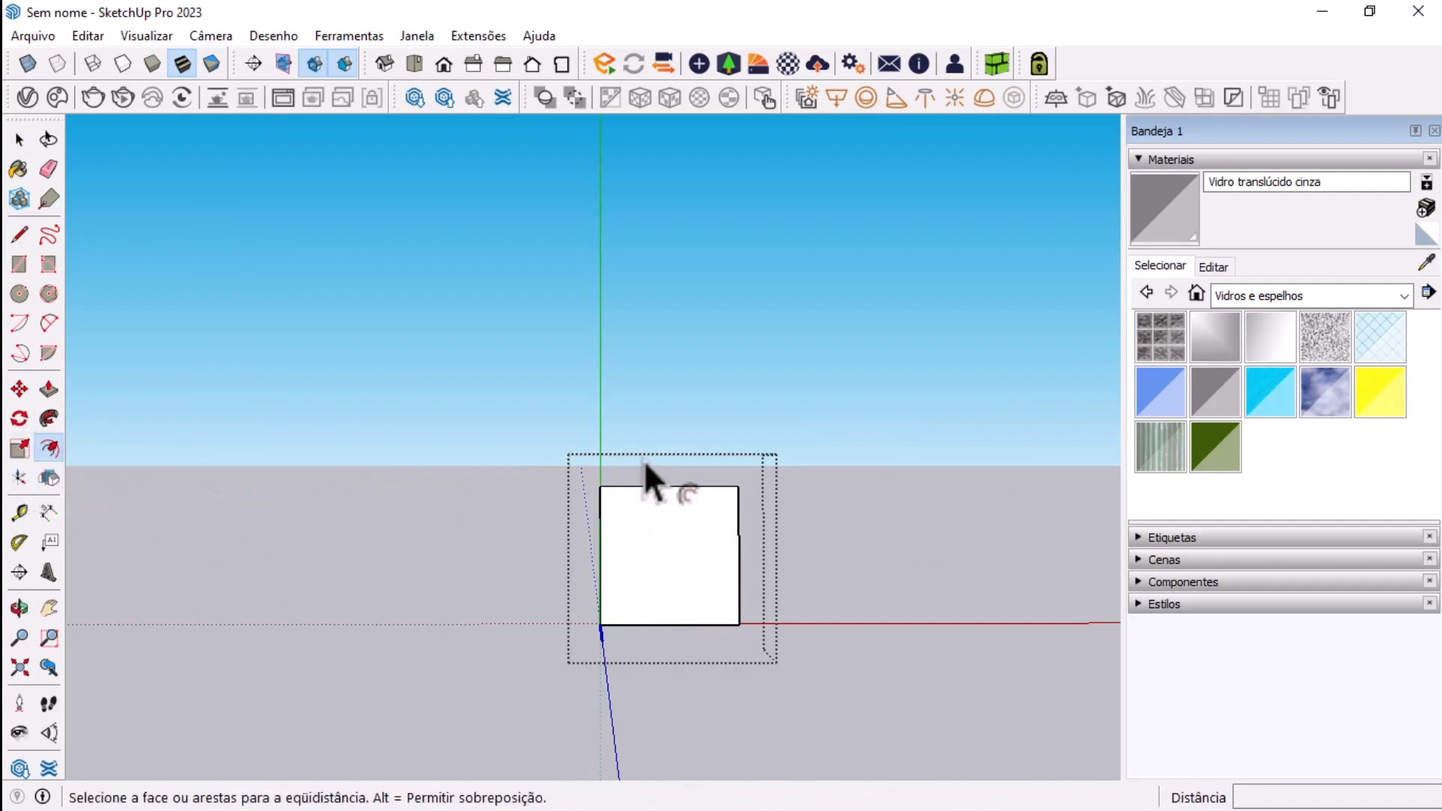
click(650, 486)
text(20)
key(Return)
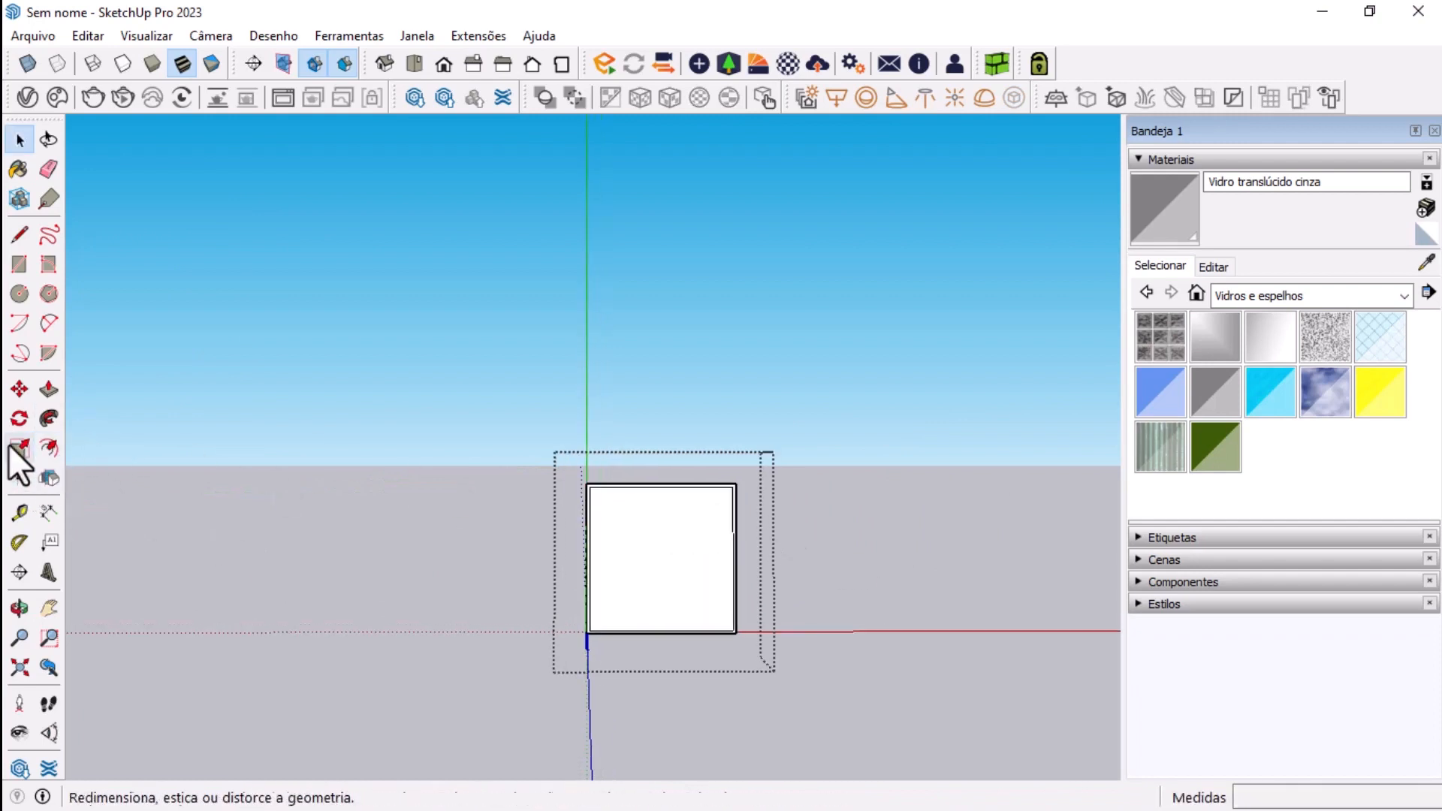
- Push the inner square through the slab's full thickness to leave an open frame
click(48, 389)
middle_drag(876, 579, 733, 714)
click(647, 577)
click(680, 612)
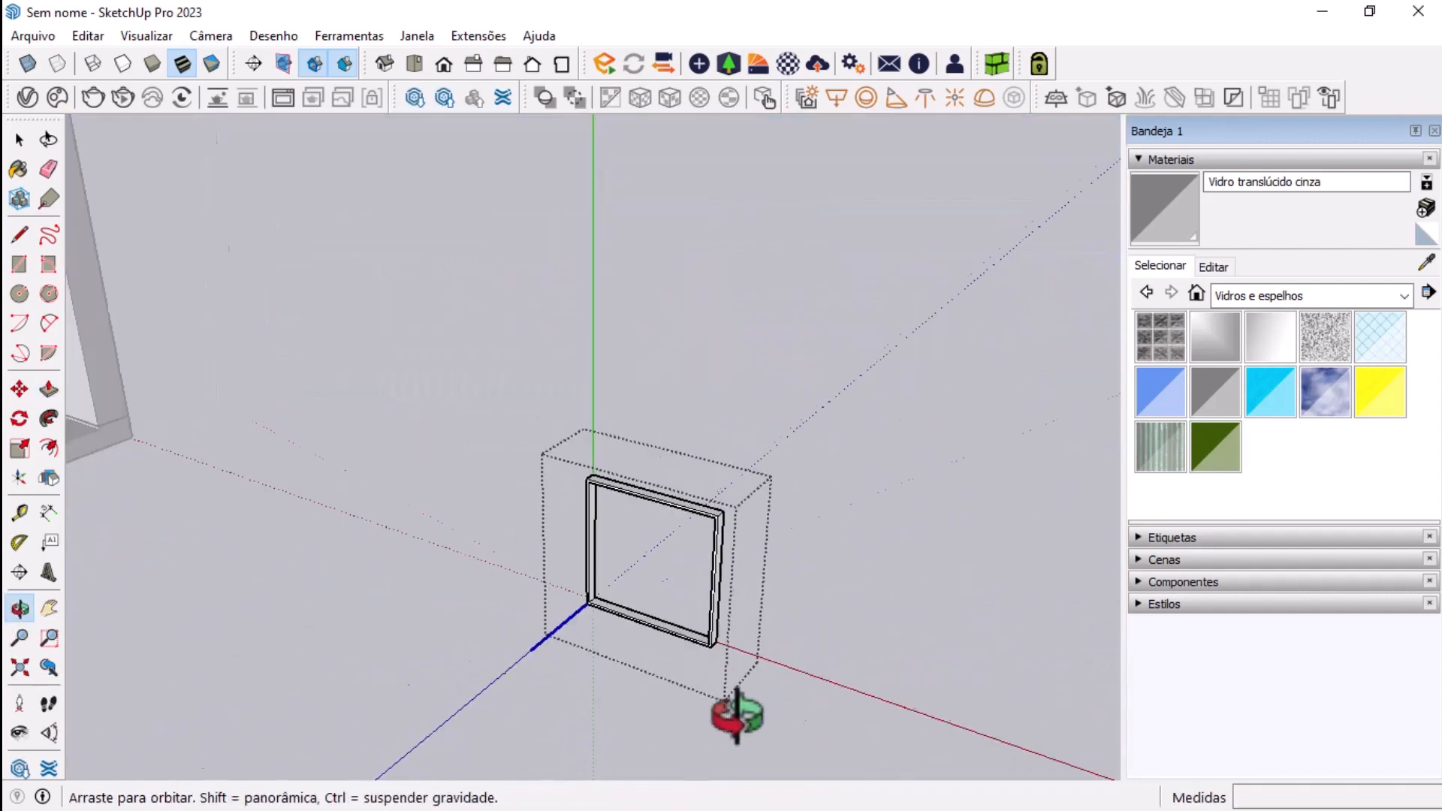
- Draw a 0.48 by 0.48 m rectangle across the frame opening, from the middle of one corner's depth edge to the opposite corner
click(20, 265)
scroll(527, 518, up, 5)
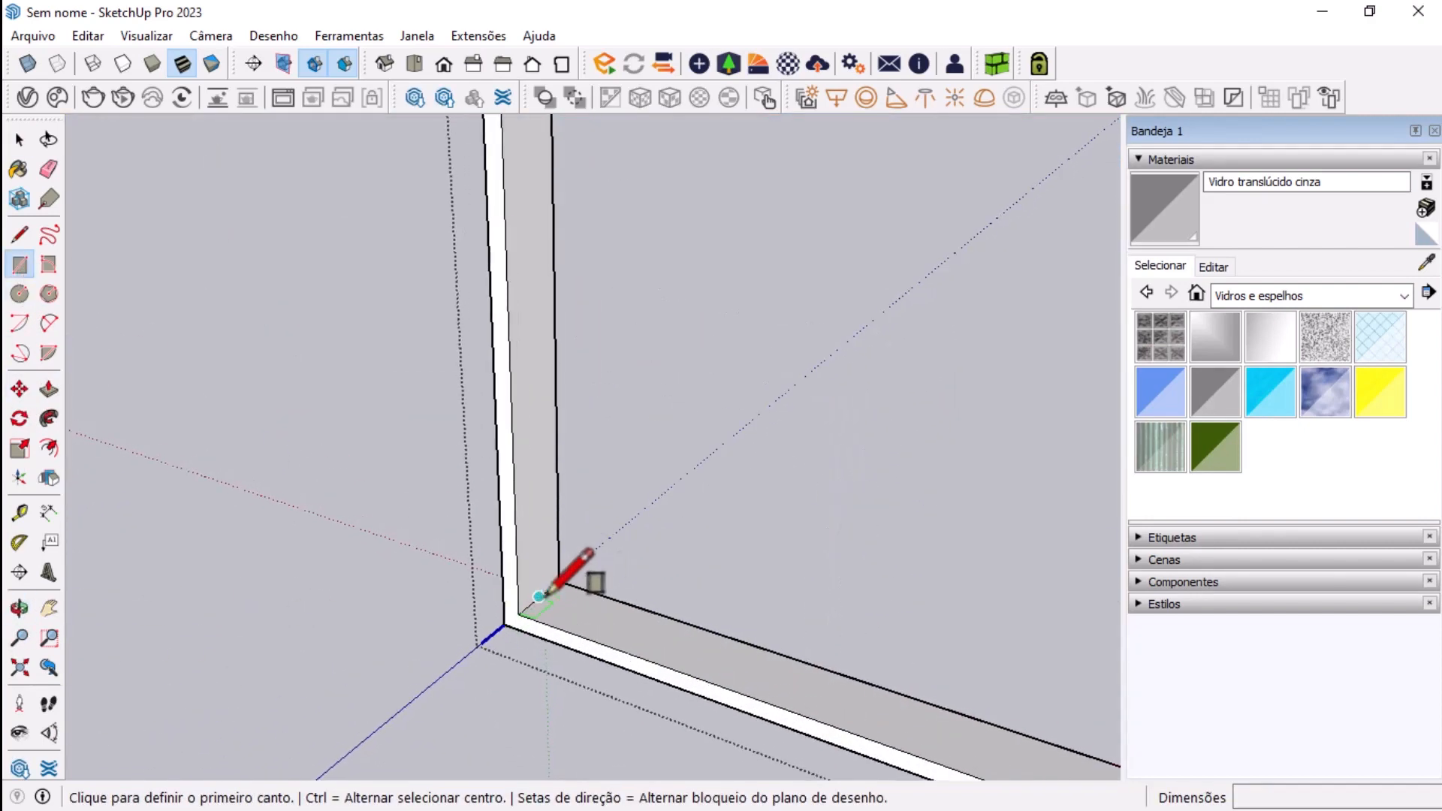
key(space)
click(19, 264)
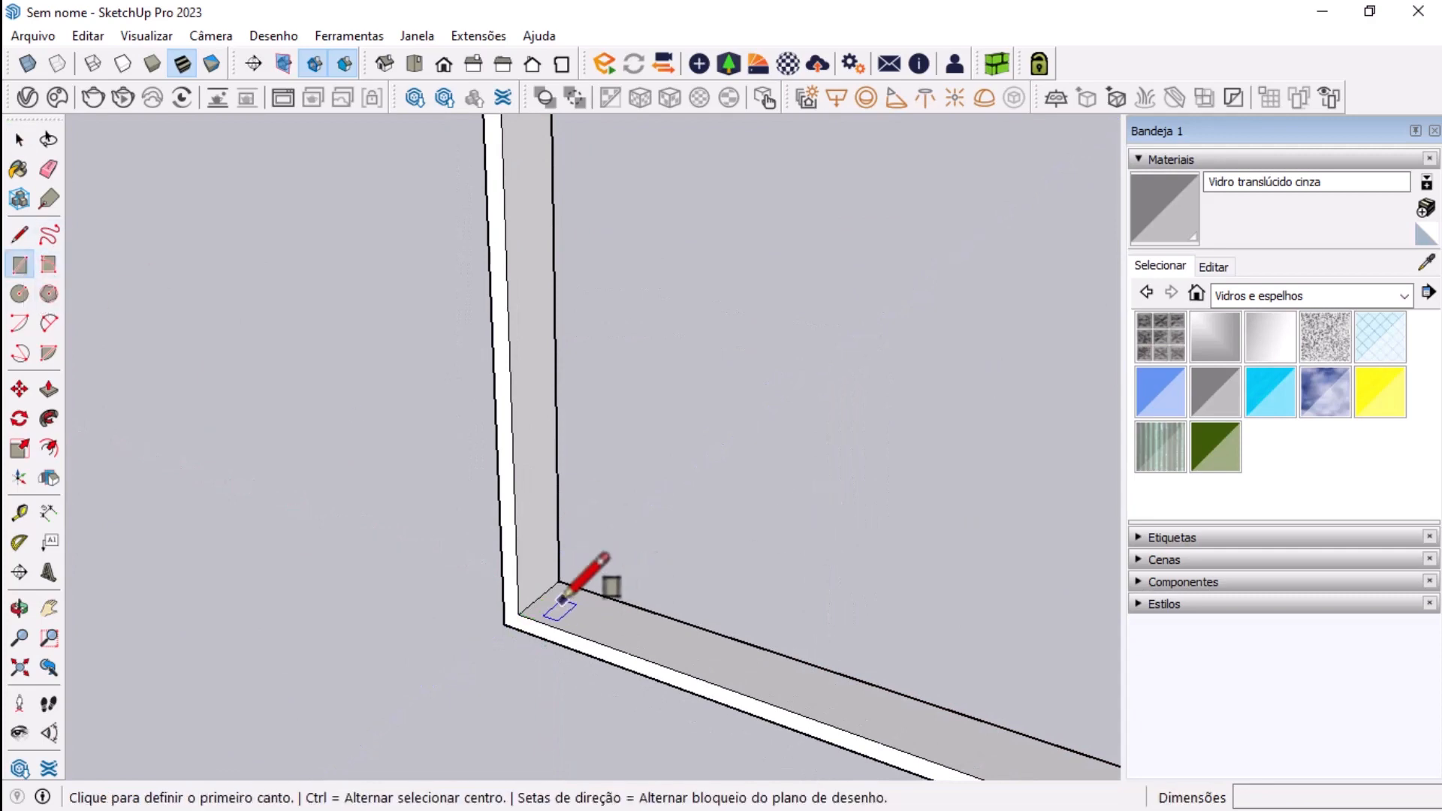
click(538, 595)
scroll(785, 691, down, 5)
middle_drag(676, 751, 835, 473)
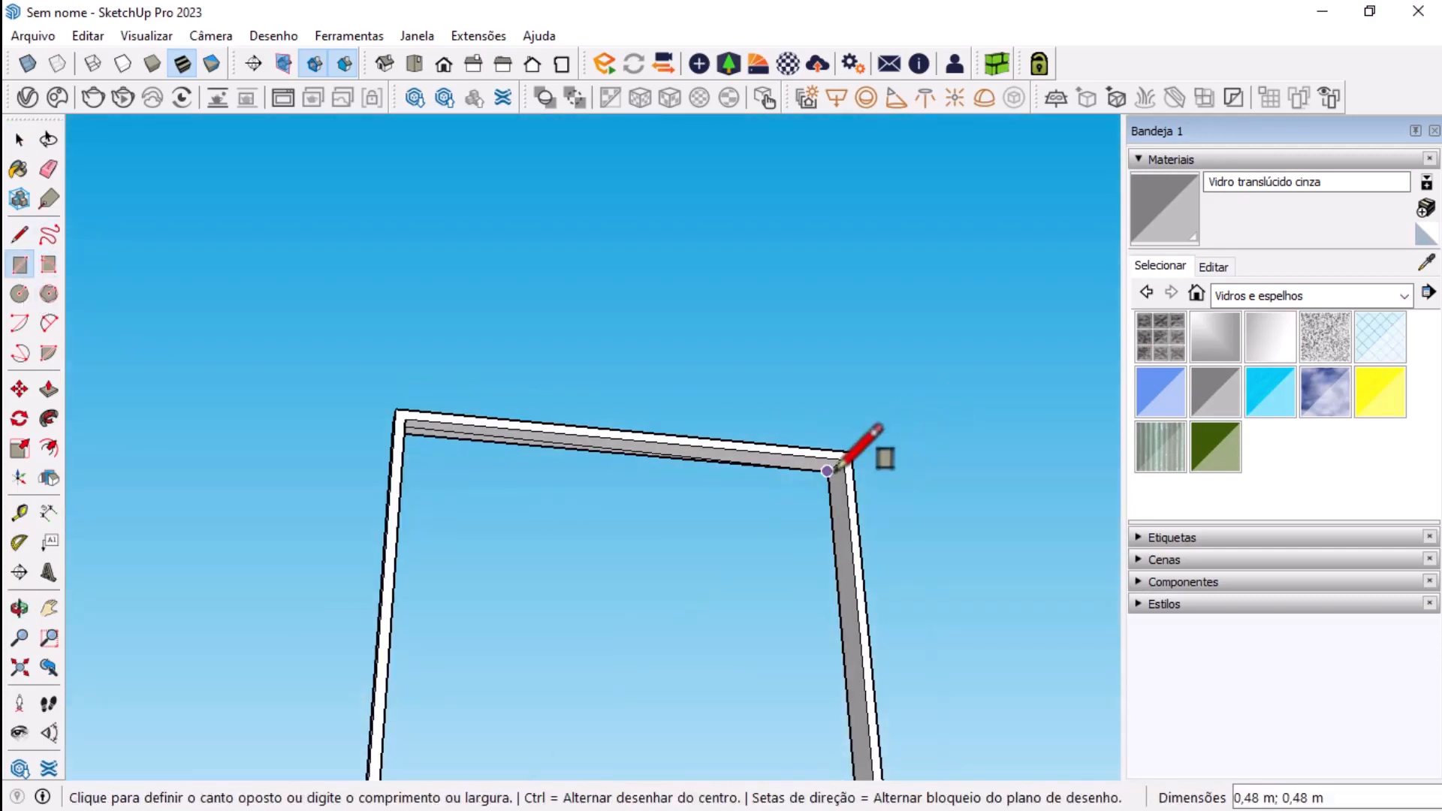
scroll(828, 473, up, 3)
click(824, 474)
- Extrude the pane face inside the frame slightly with Push/Pull to give it thickness
key(p)
click(841, 744)
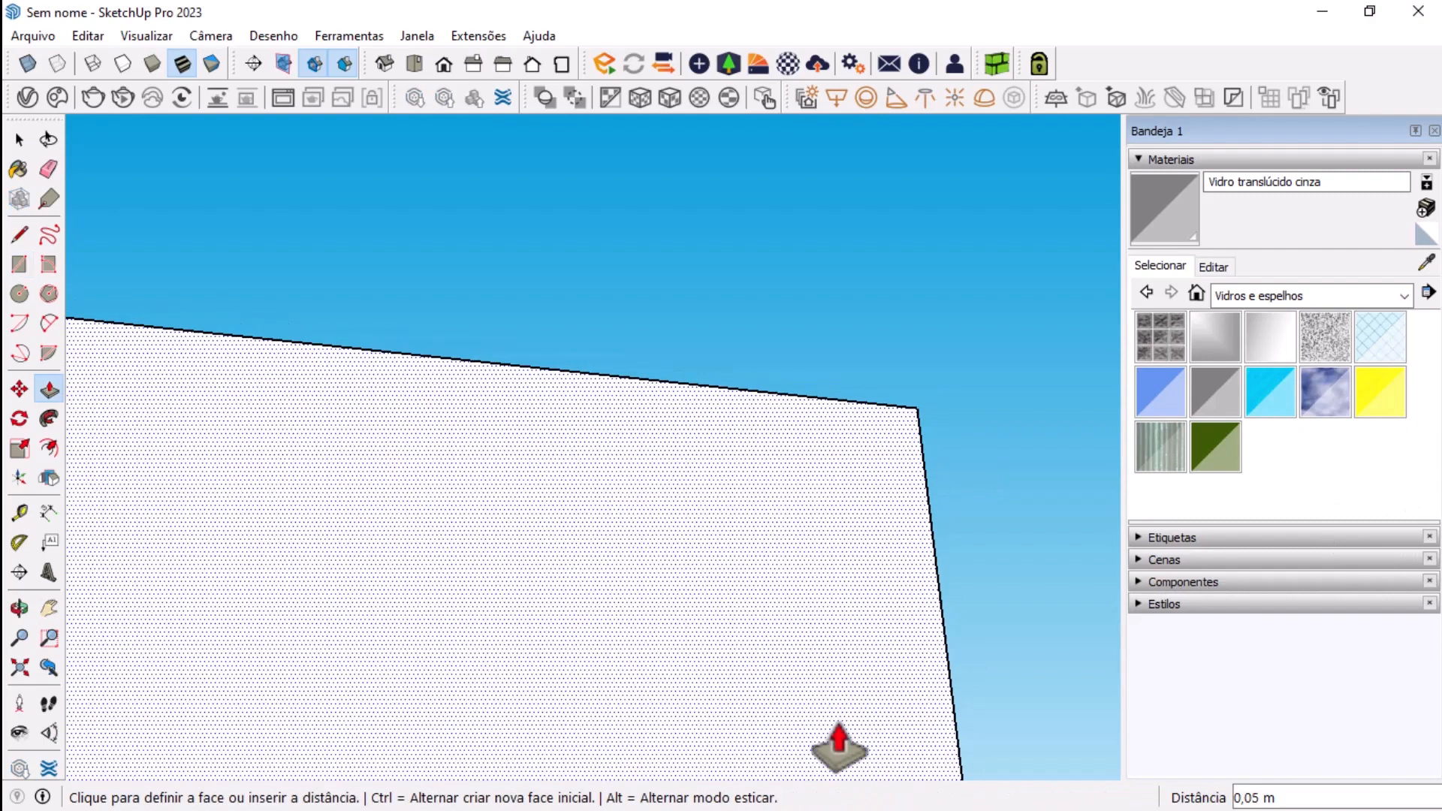
click(839, 747)
key(space)
- Turn the pane into a component and paint it with the Vidro translúcido cinza material
click(557, 687)
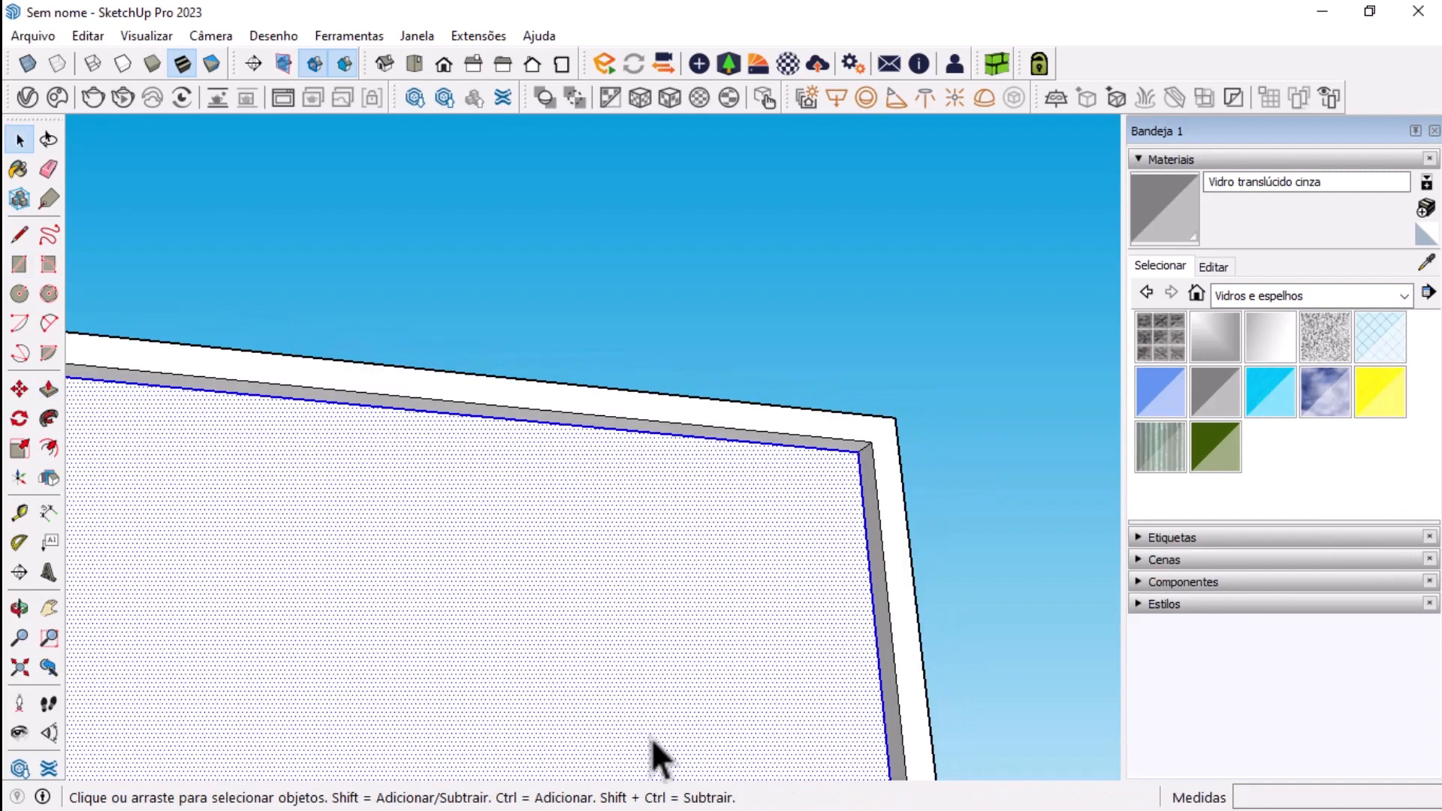
key(g)
click(691, 610)
click(1219, 401)
click(614, 582)
scroll(773, 680, down, 5)
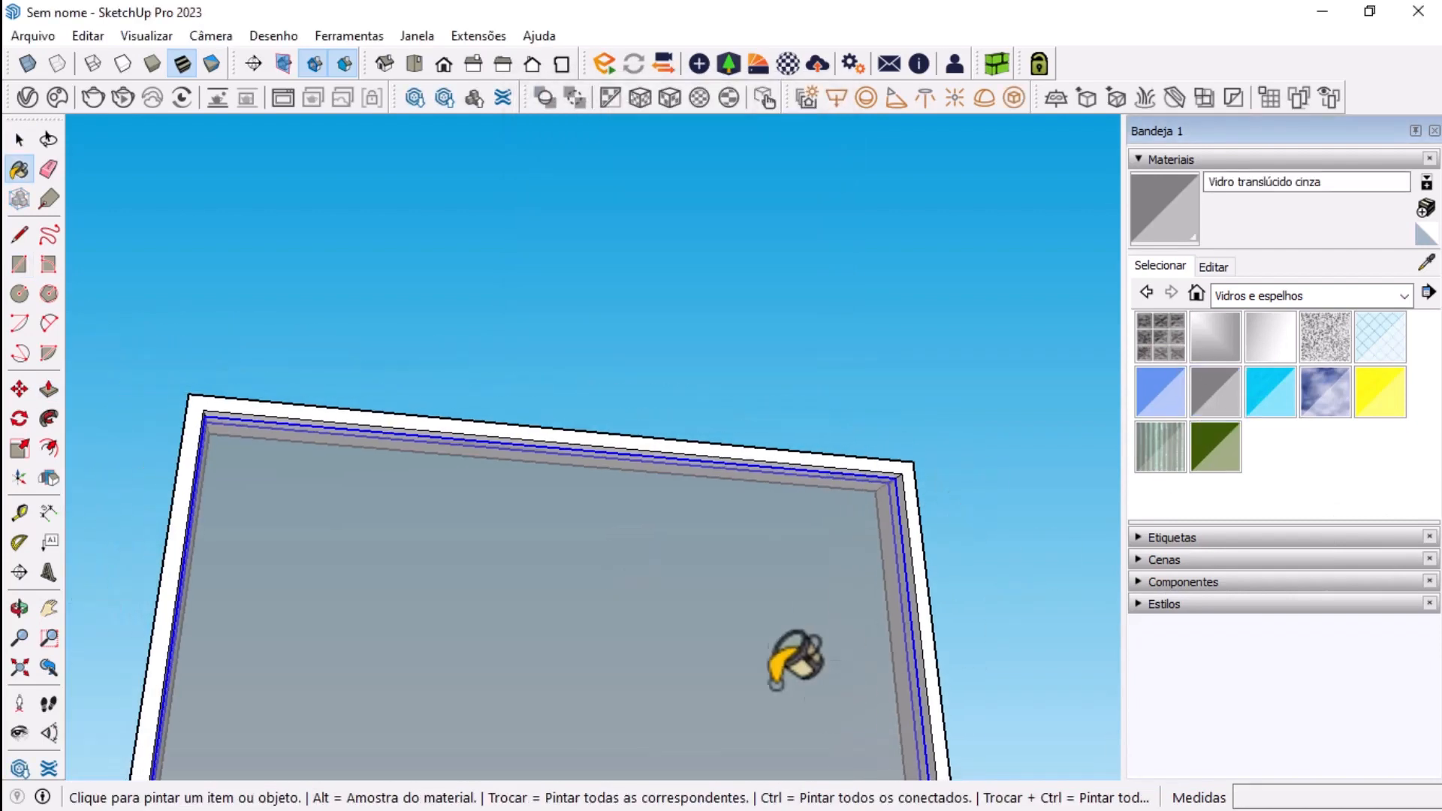
mouse_move(818, 646)
middle_down()
mouse_move(741, 589)
mouse_move(654, 638)
middle_up()
key(space)
- Copy the framed glass panel vertically edge to edge and multiply the copy to form a column of five stacked panels
scroll(876, 660, down, 5)
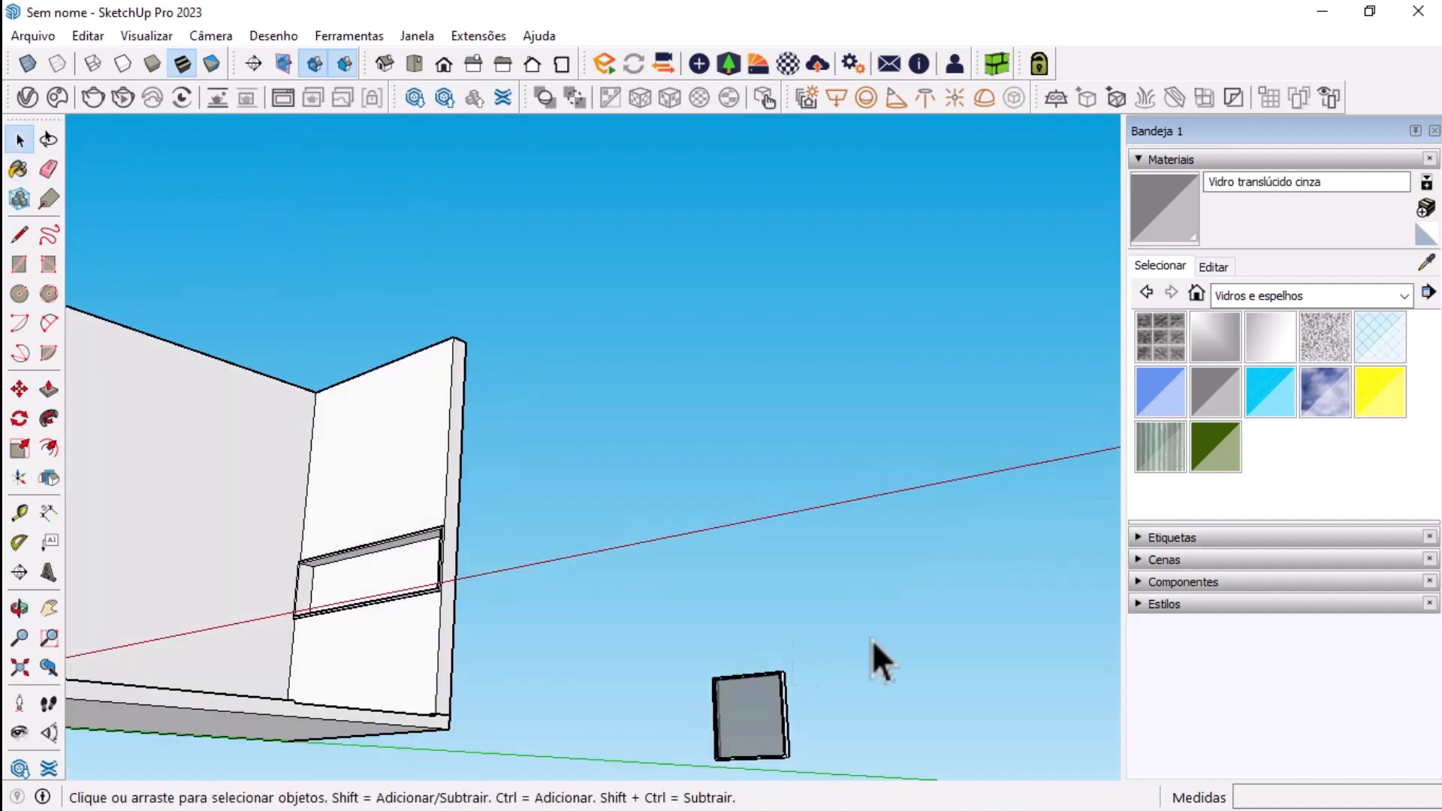
click(747, 717)
right_click(766, 736)
click(918, 397)
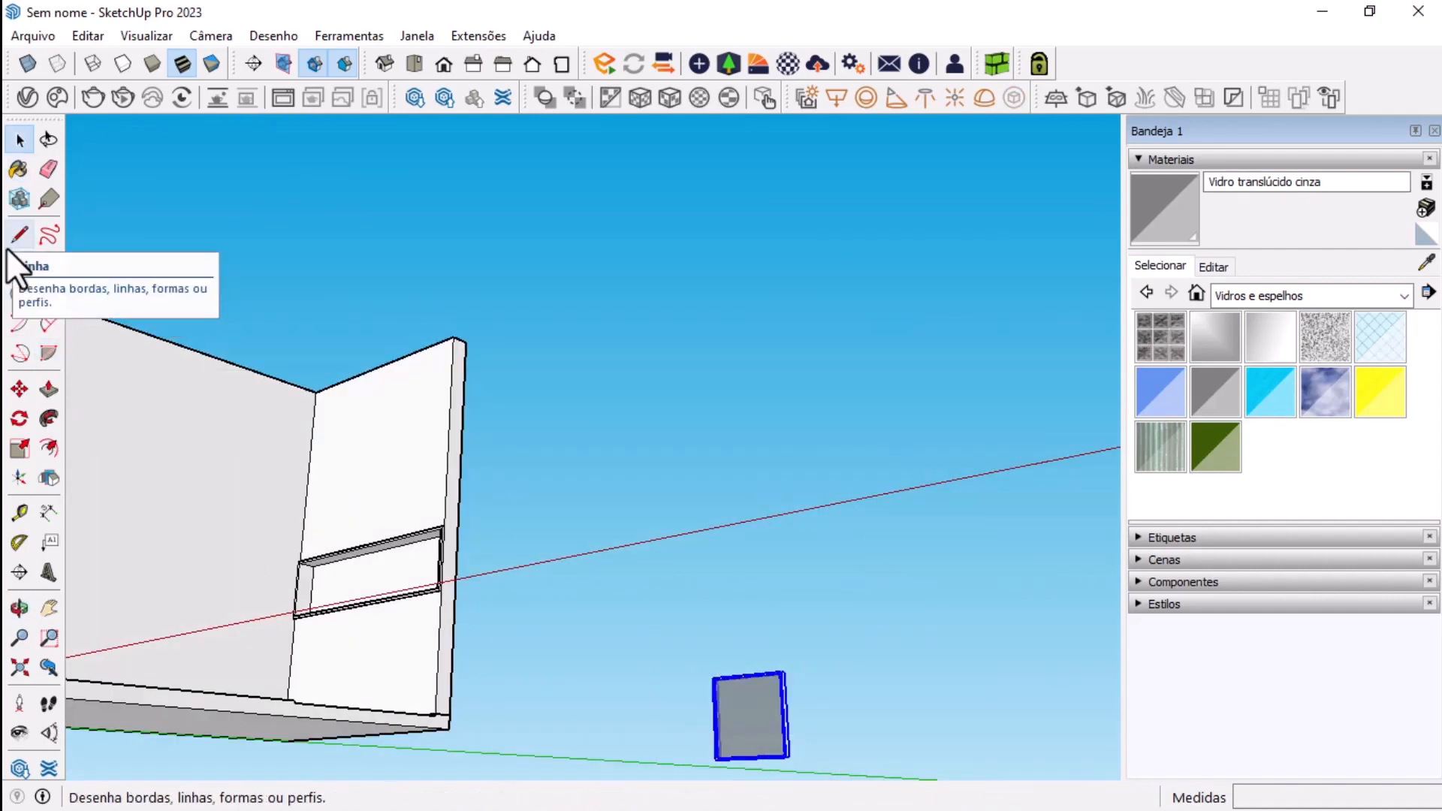
click(20, 389)
scroll(852, 688, up, 10)
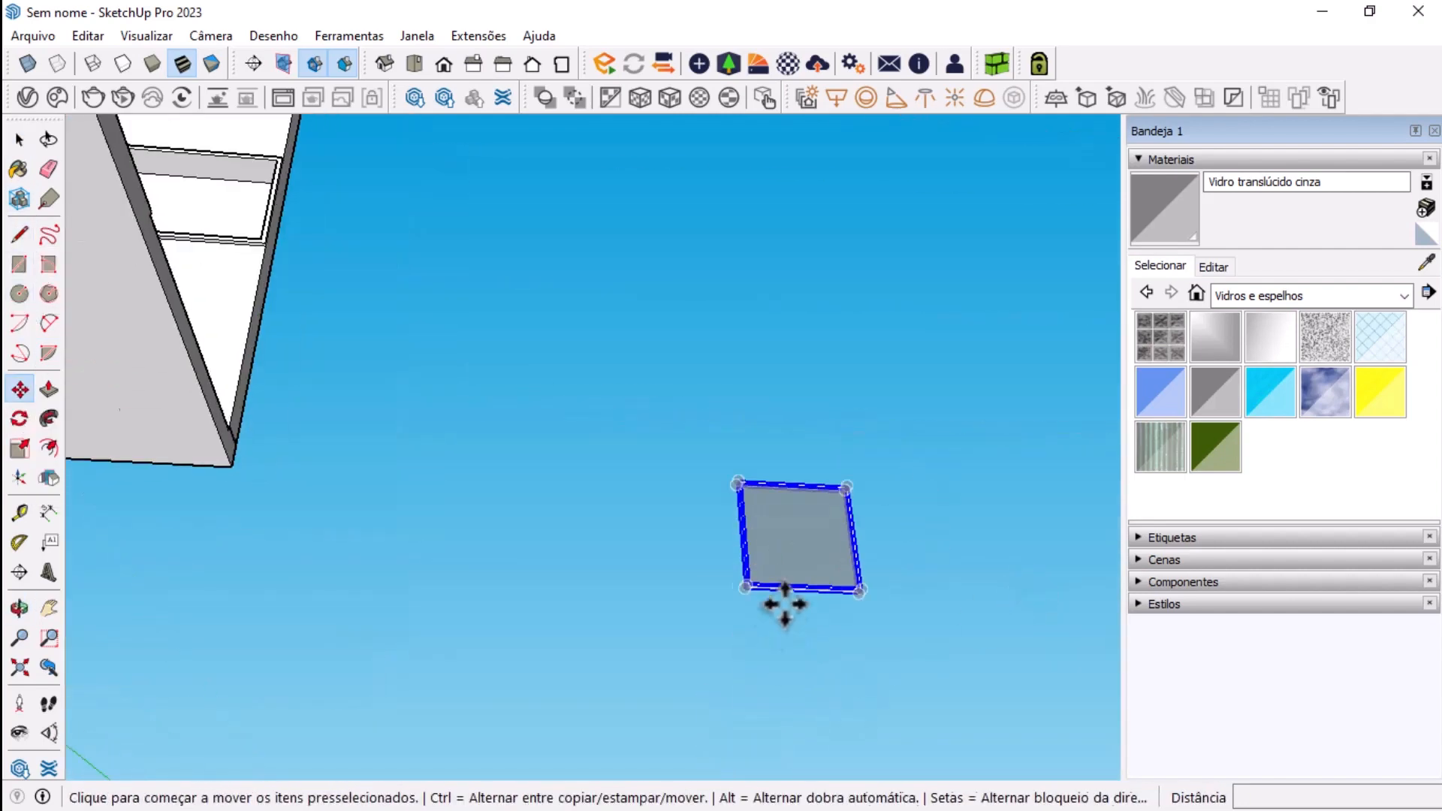
click(572, 632)
key(ctrl)
scroll(708, 628, down, 5)
middle_drag(702, 634, 727, 638)
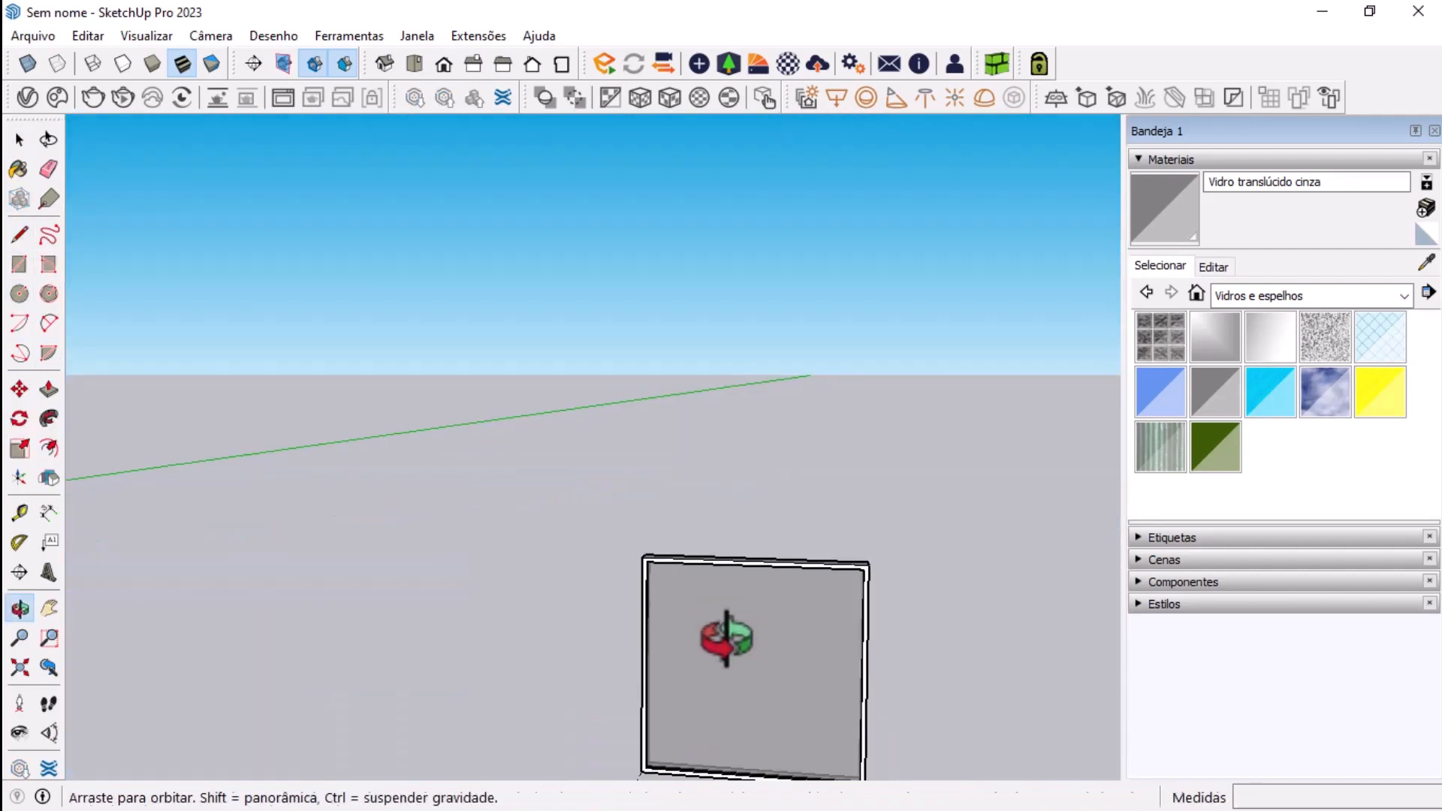
click(641, 558)
text(*5)
key(Return)
- Select the whole column of panels and copy it 0.50 m sideways so the two columns sit edge to edge
scroll(1069, 590, down, 4)
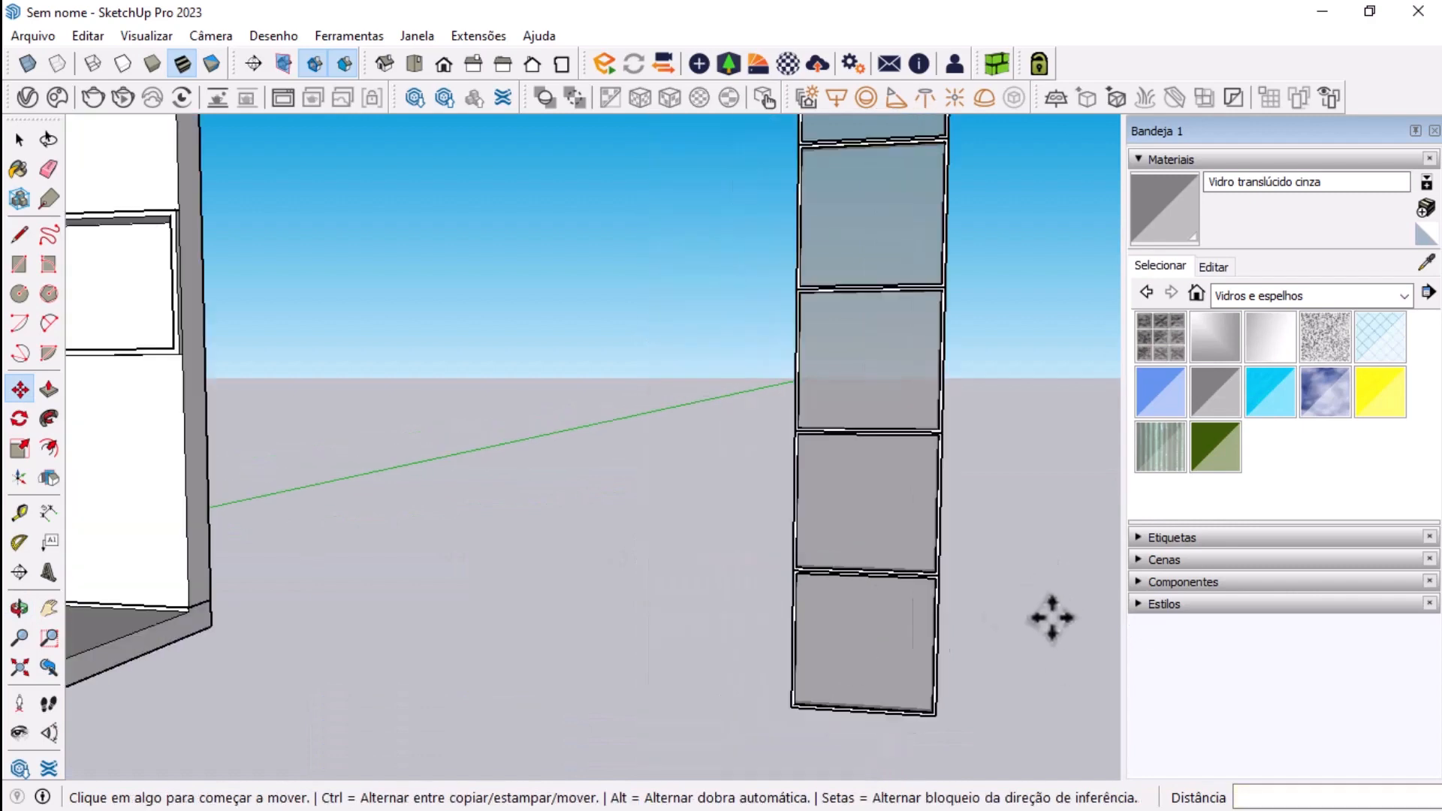
shift+middle_drag(1043, 510, 963, 582)
scroll(939, 601, down, 5)
key(space)
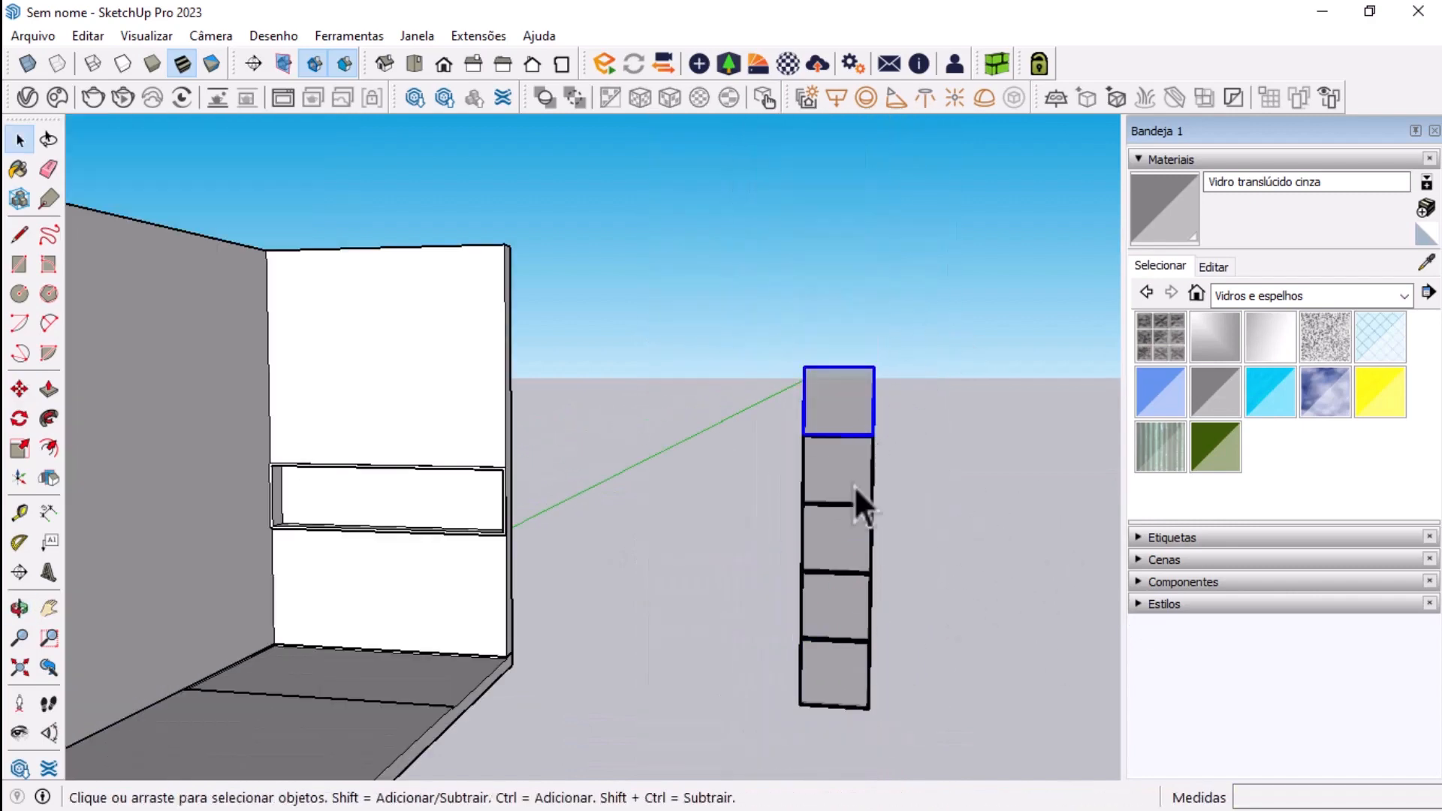
key(m)
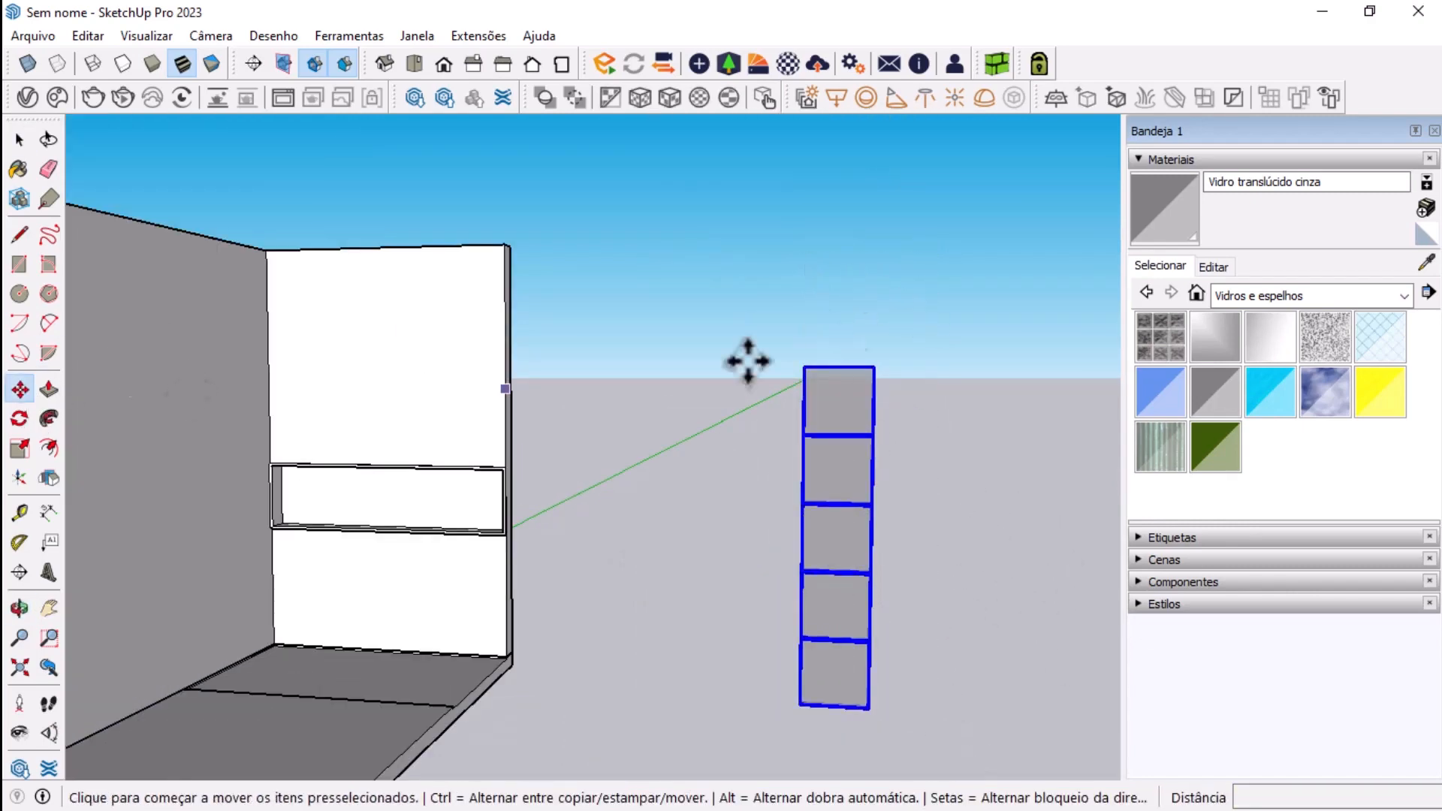
scroll(815, 370, up, 5)
click(758, 380)
key(ctrl)
scroll(760, 459, down, 3)
scroll(759, 457, up, 2)
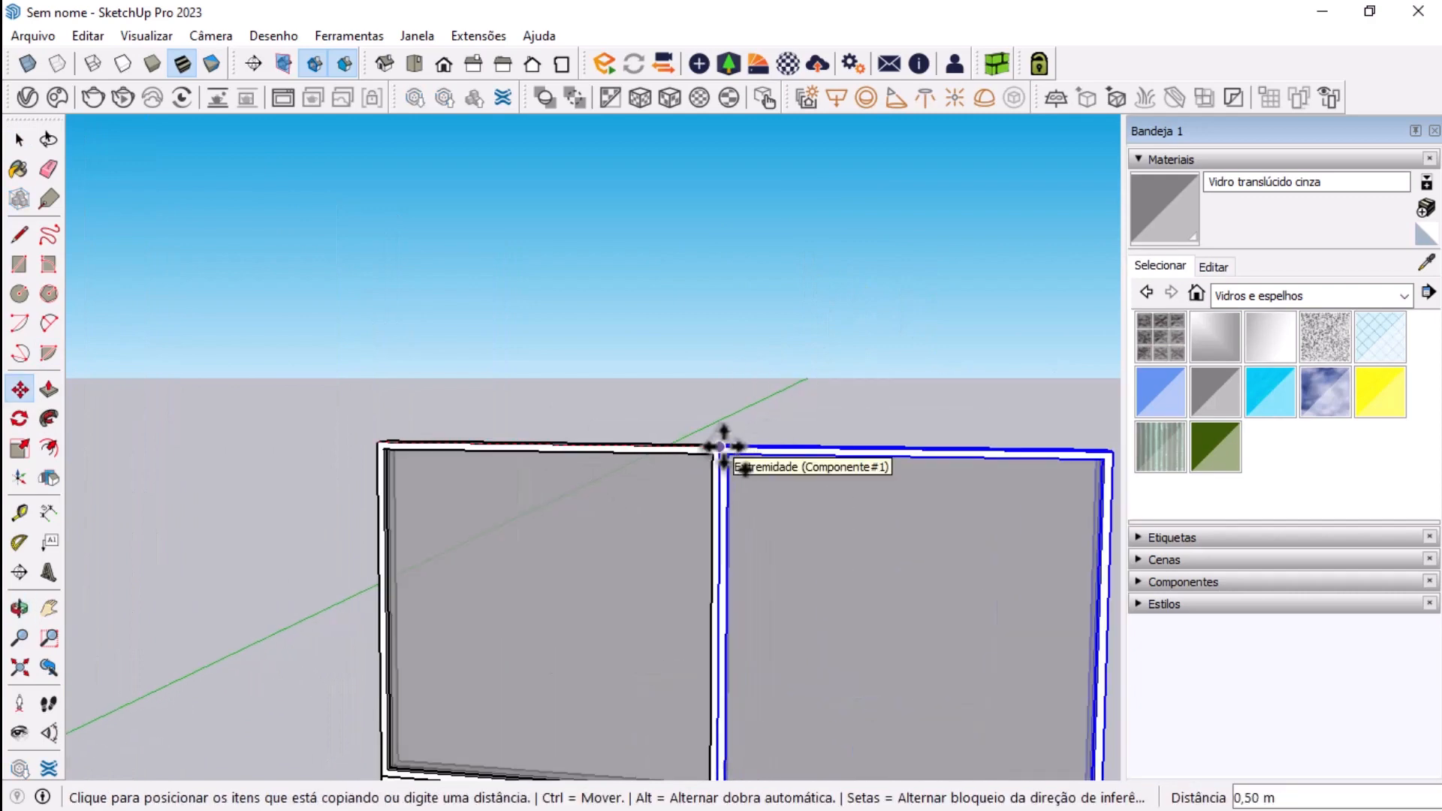
click(724, 439)
- Select all the panels in both columns and combine them into one group
scroll(798, 361, down, 10)
key(space)
click(982, 598)
right_click(791, 450)
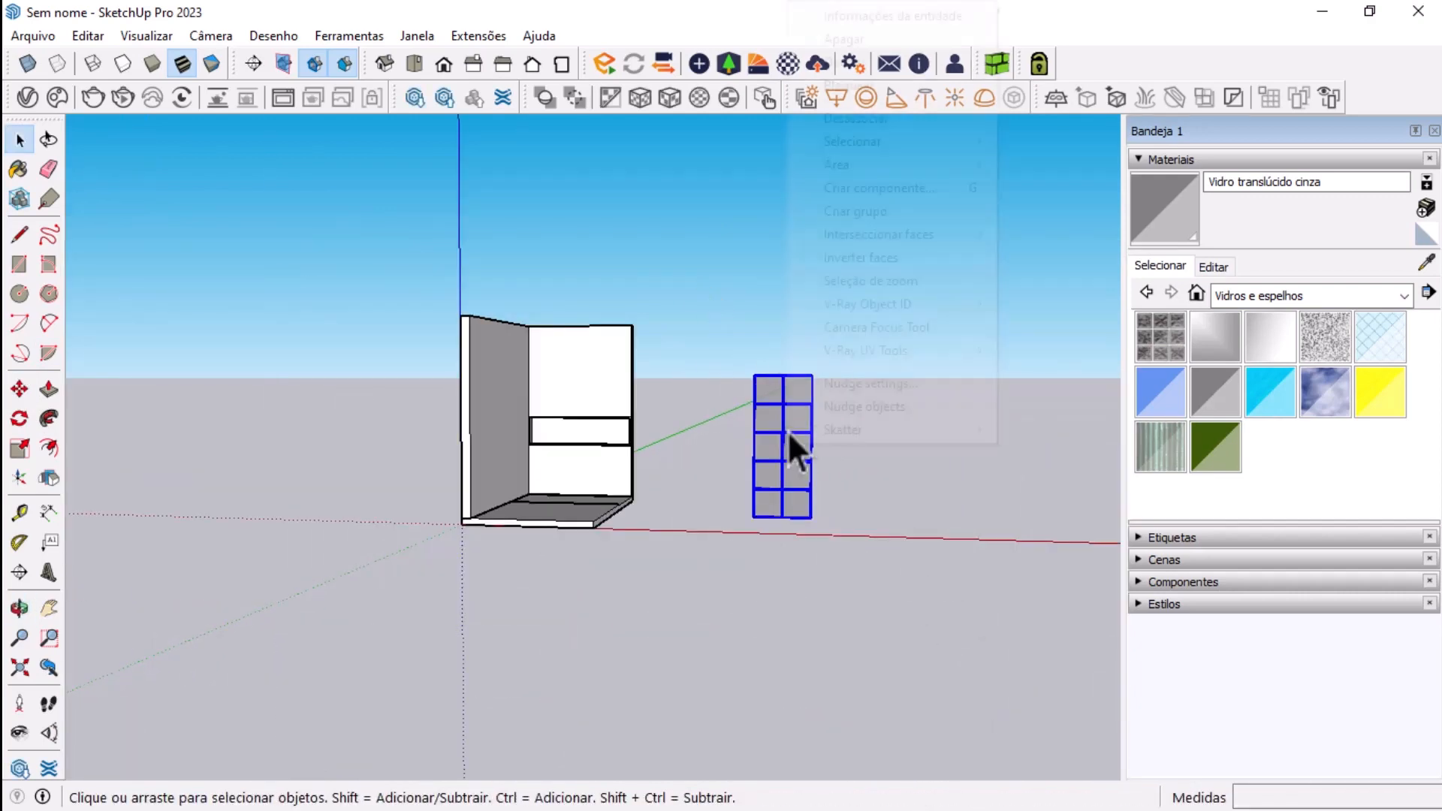
key(Escape)
- Move the glass partition group into the room, placing its bottom corner where the recessed floor edge meets the long side wall
key(m)
scroll(748, 526, up, 6)
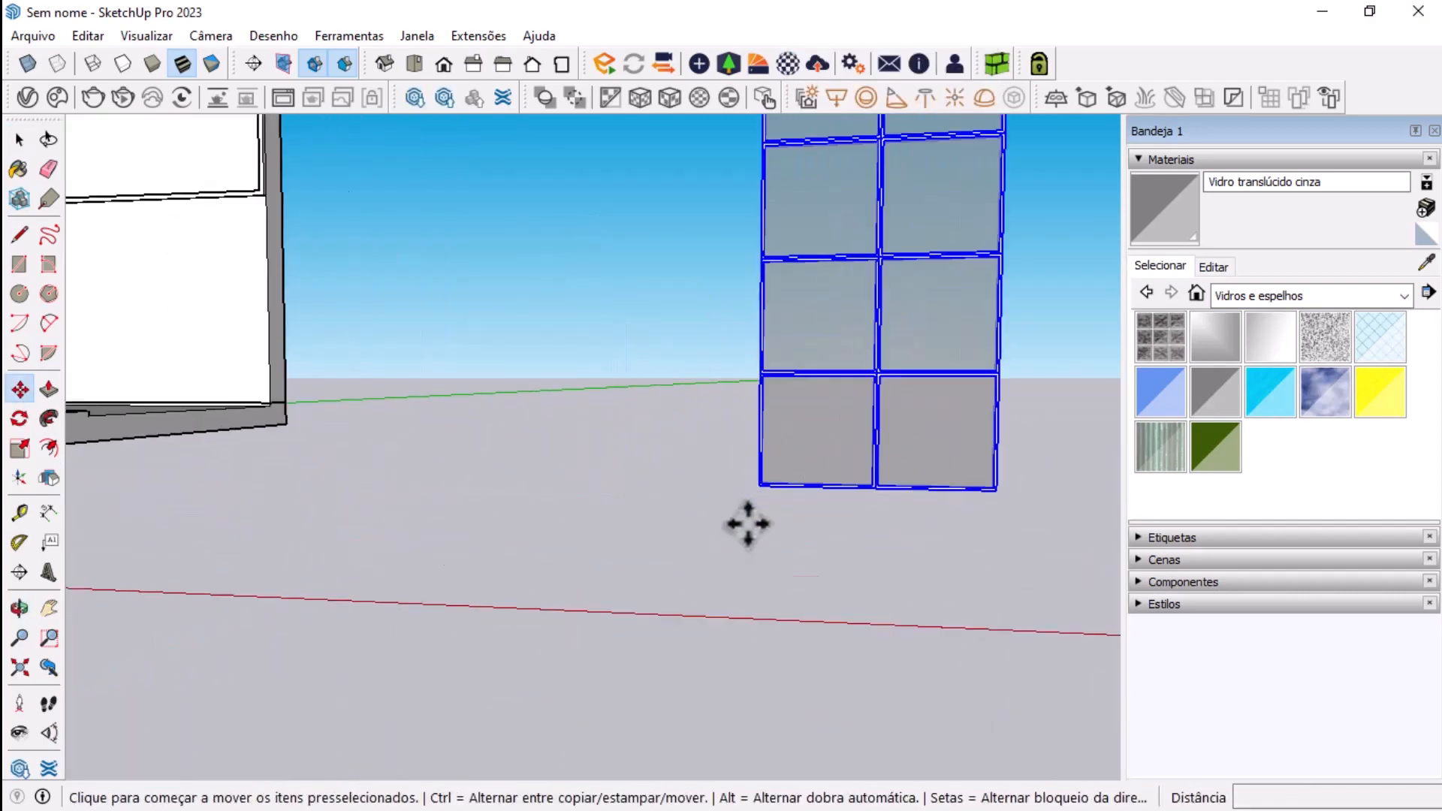
middle_drag(747, 523, 1337, 571)
middle_drag(943, 484, 763, 422)
scroll(863, 515, up, 6)
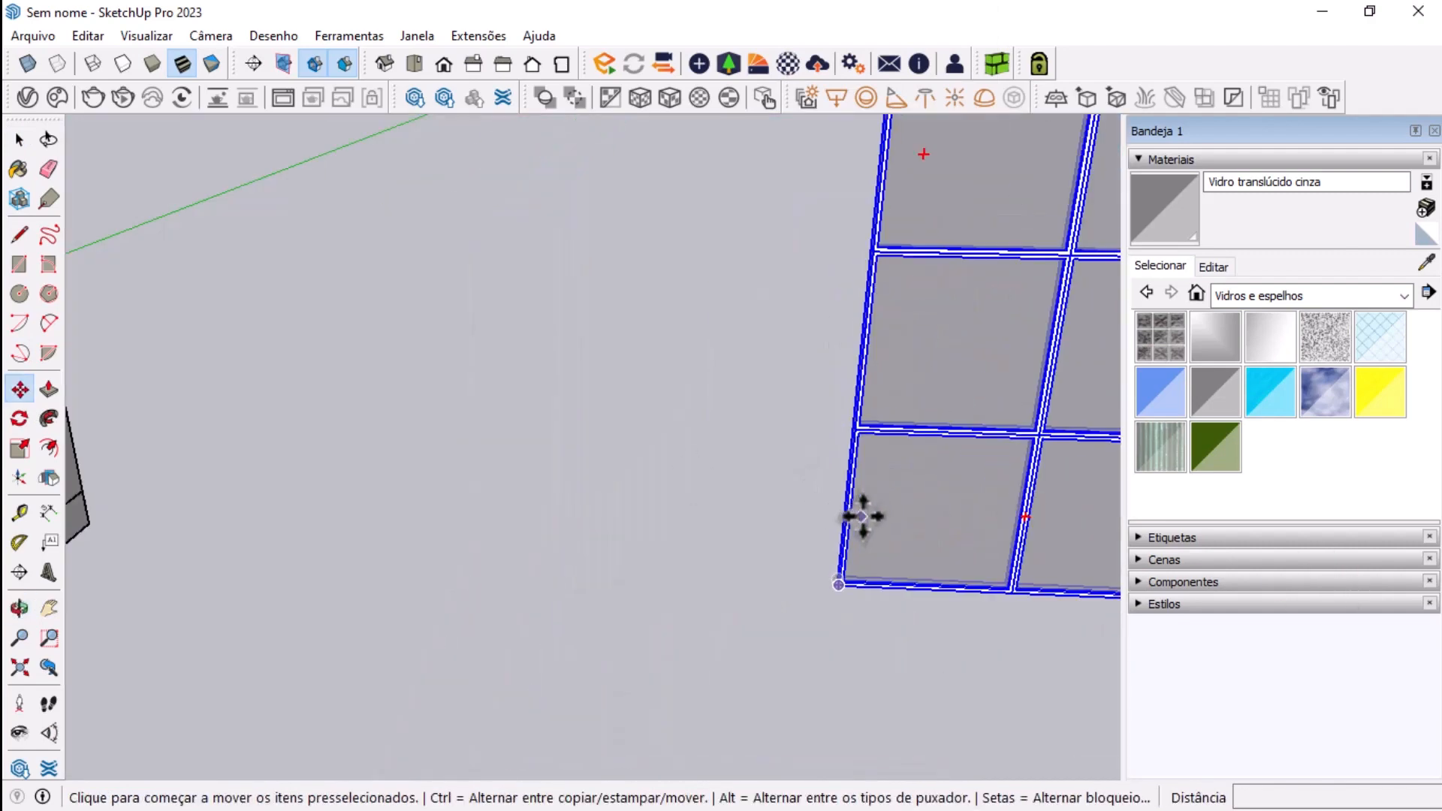
click(828, 600)
scroll(666, 602, down, 8)
scroll(844, 627, up, 6)
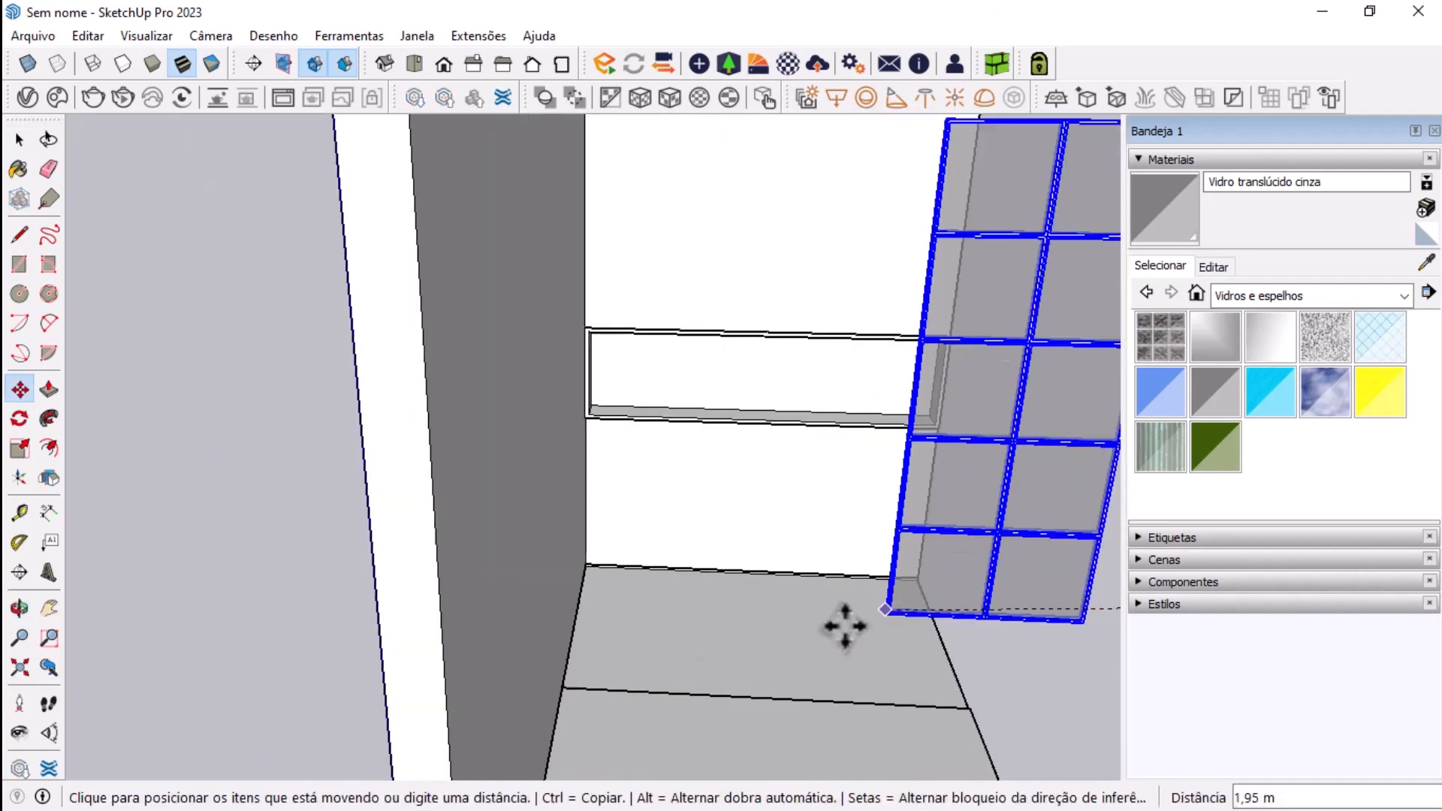
click(560, 692)
scroll(892, 577, down, 7)
middle_drag(896, 573, 1046, 596)
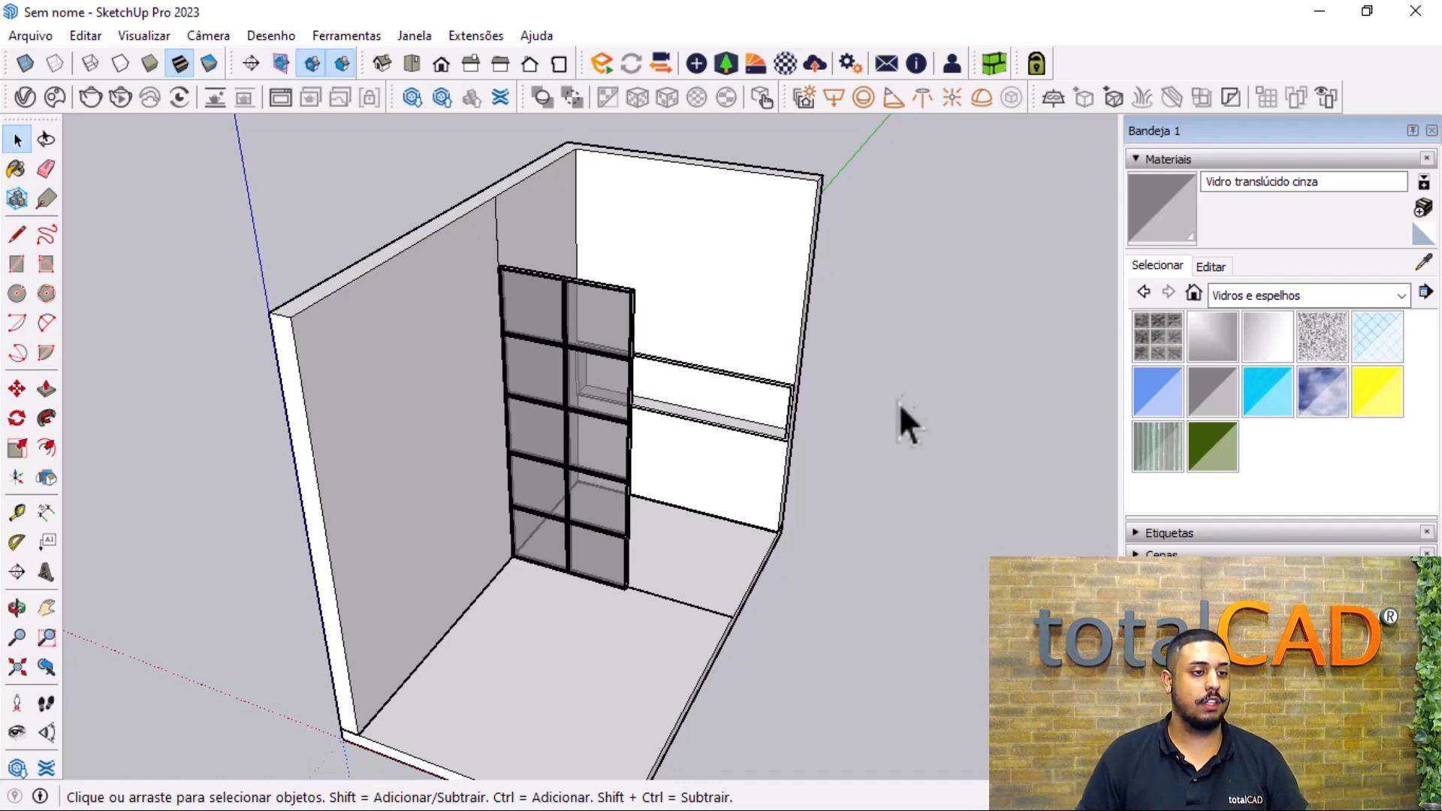
- Import the Aço 04, Escovado material from the Metais category of the Enscape material library
click(755, 63)
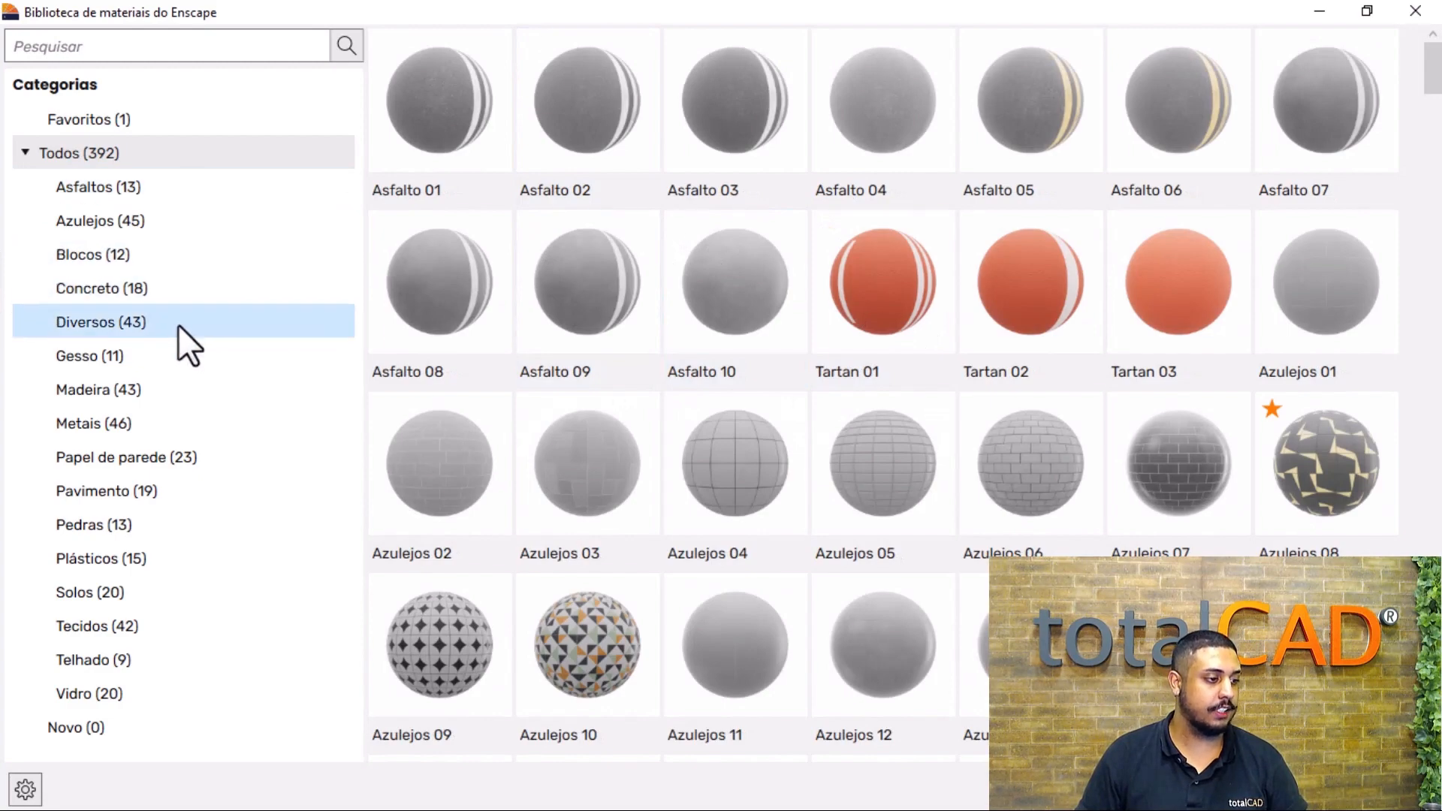
click(124, 389)
click(142, 429)
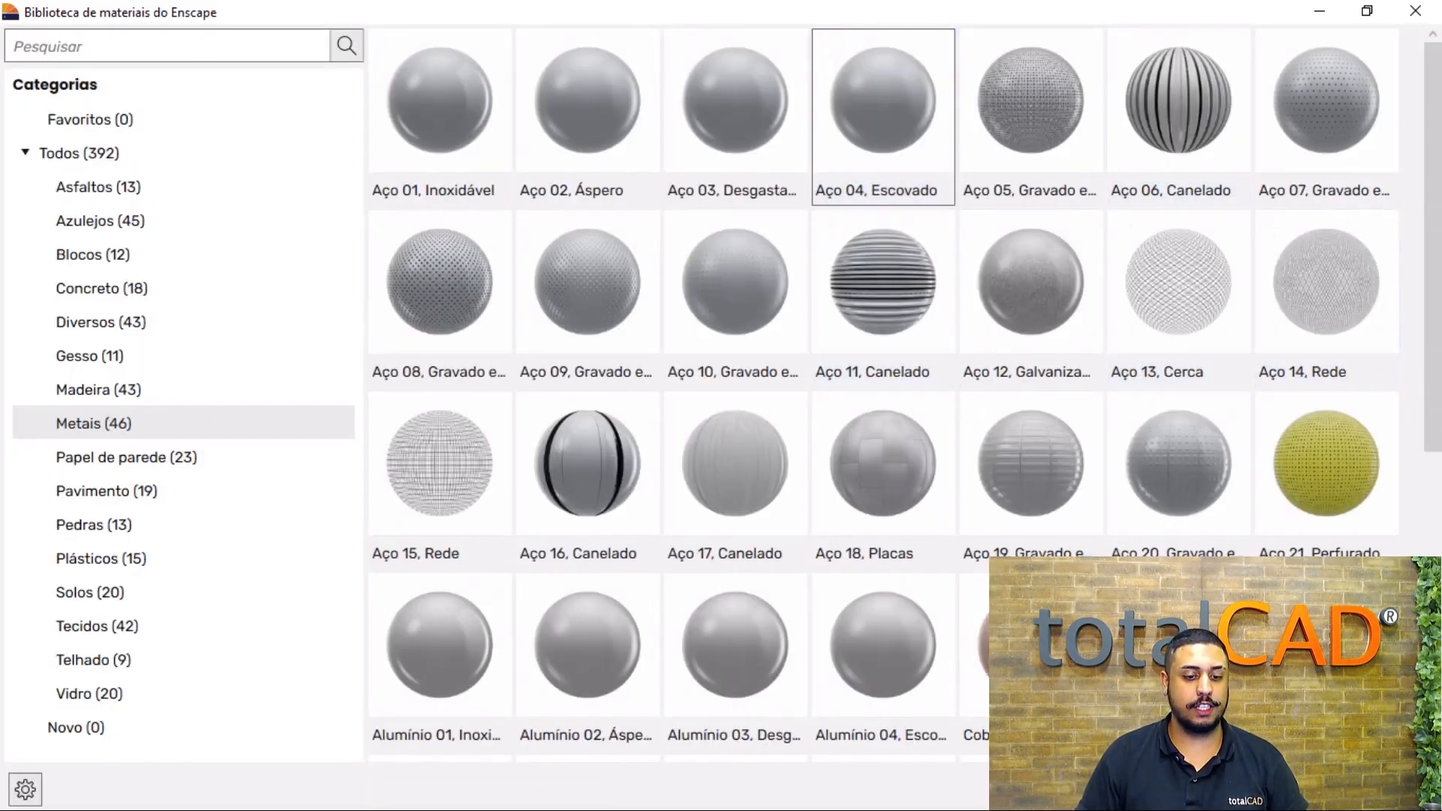
click(1404, 11)
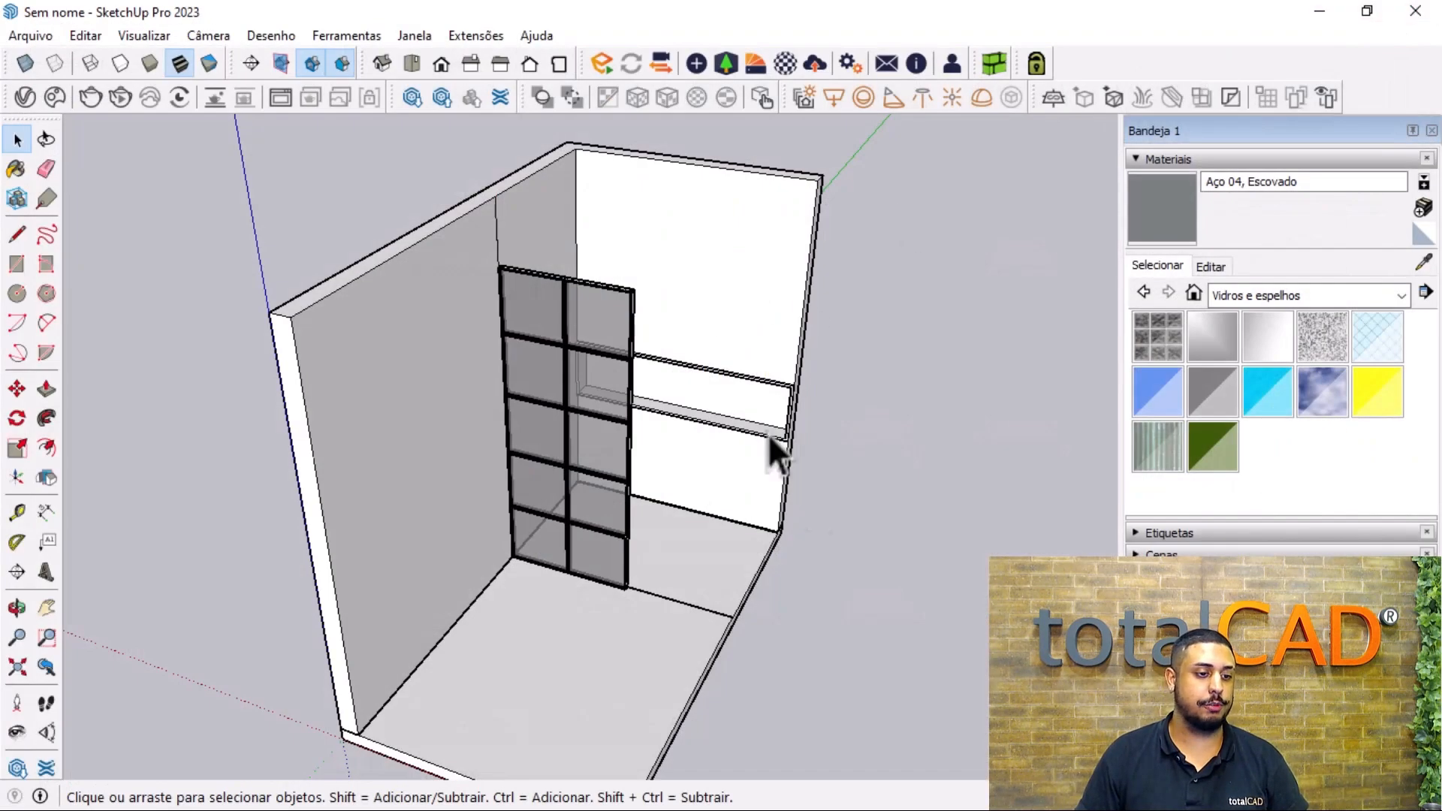
- Open the partition group and paint the frame of its top outer panel with Aço 04, Escovado
click(1183, 220)
scroll(565, 282, up, 5)
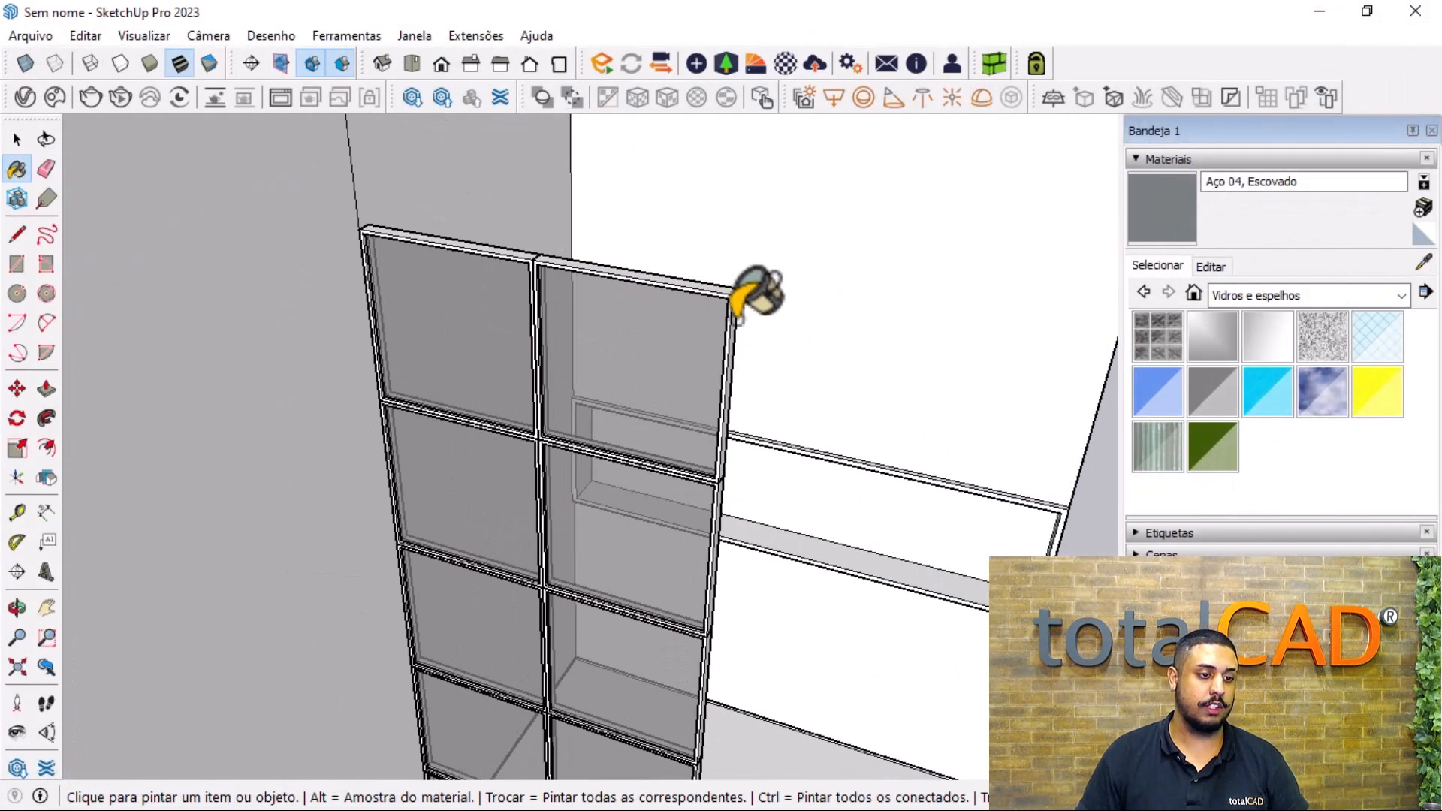
middle_drag(738, 314, 458, 304)
scroll(579, 258, up, 4)
key(space)
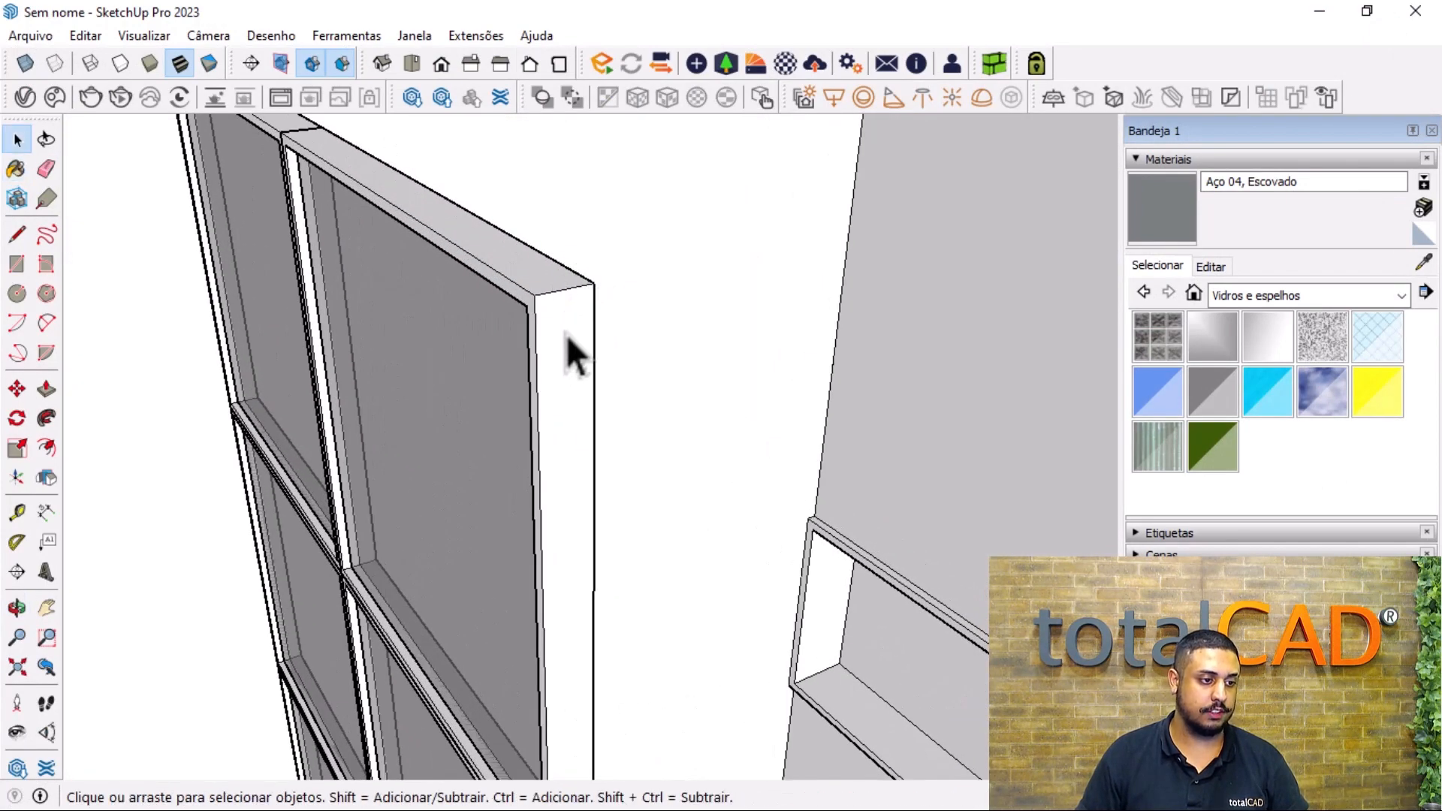
click(567, 335)
double_click(567, 335)
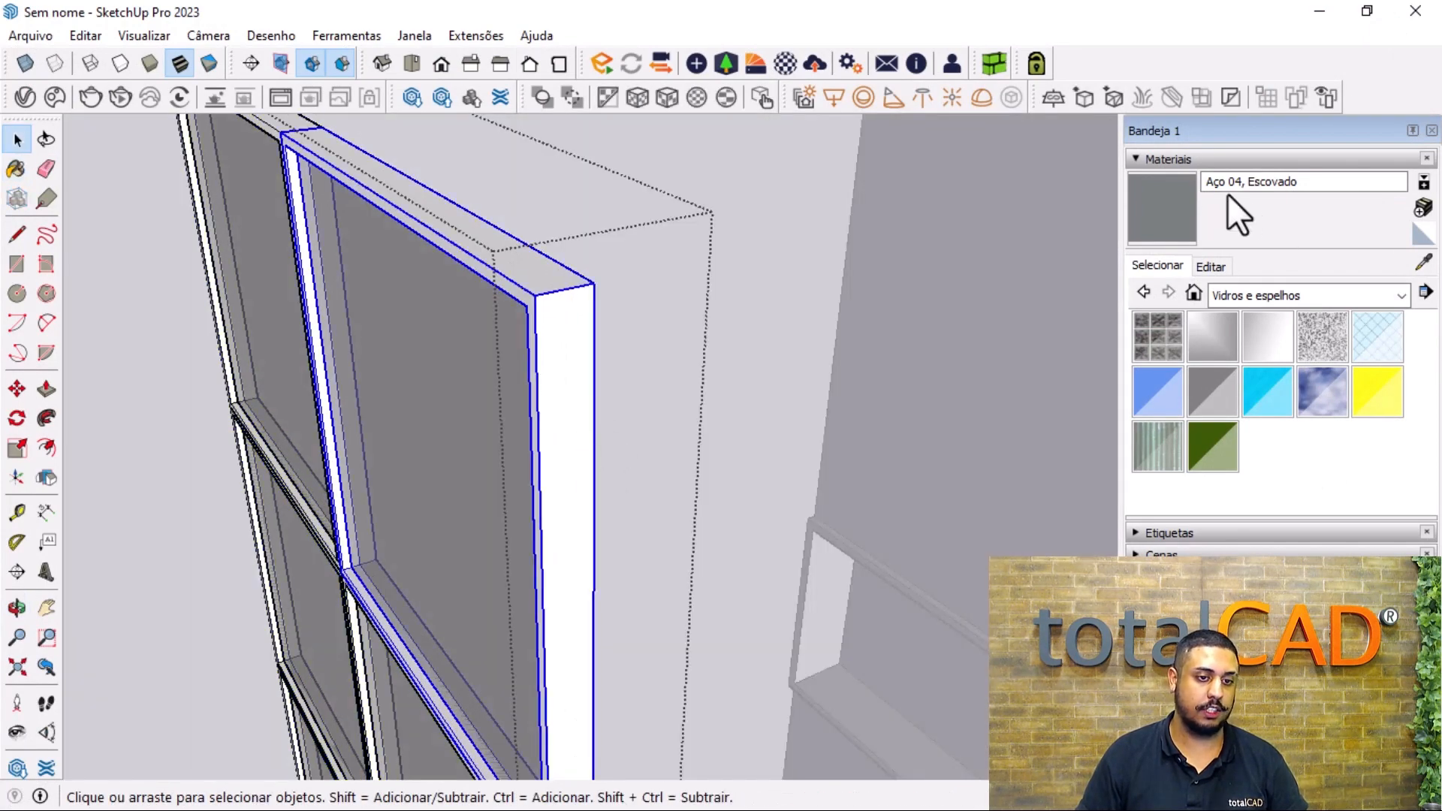
click(1181, 213)
click(589, 327)
scroll(454, 386, down, 3)
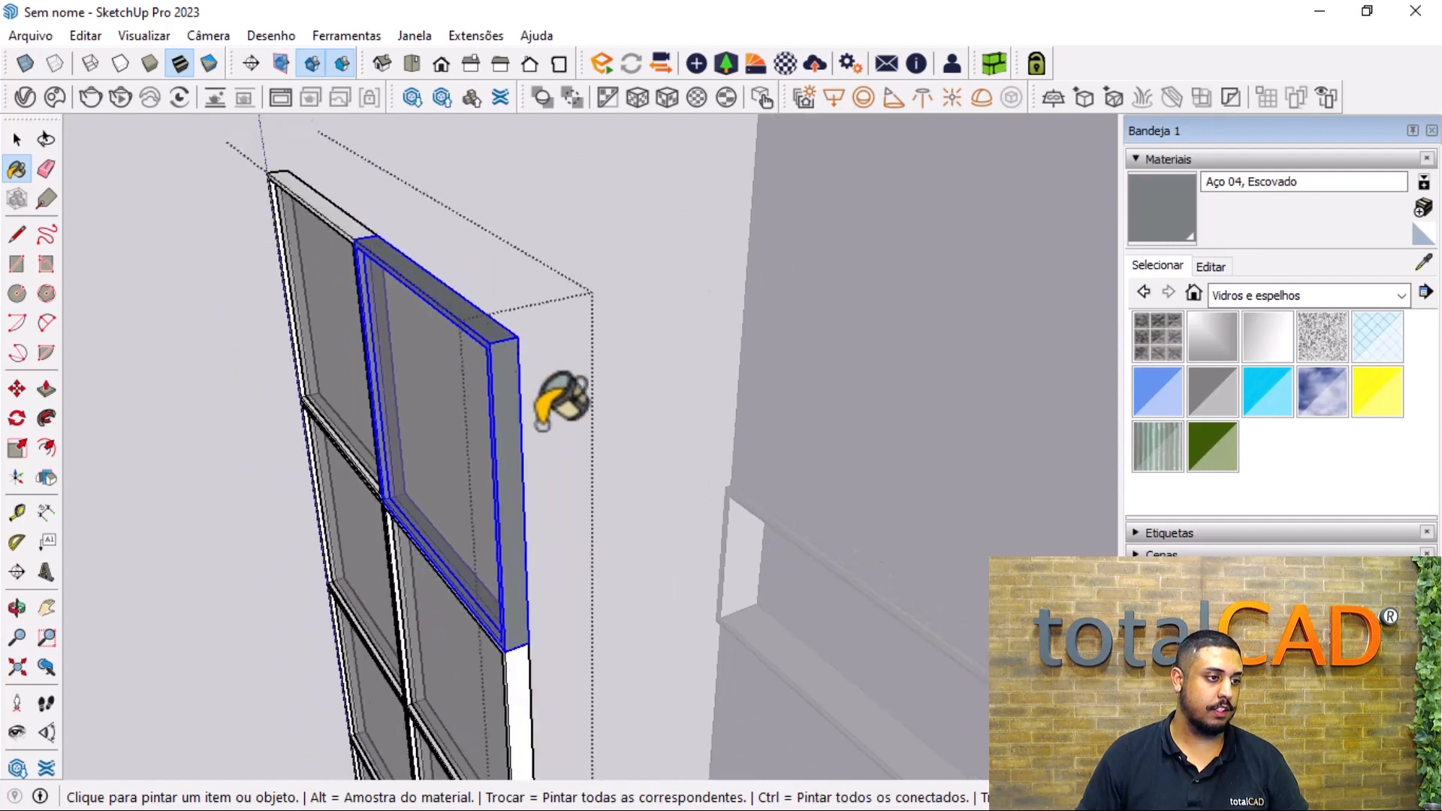
middle_drag(370, 415, 737, 597)
key(space)
click(1092, 462)
- Paint the front face of the wall niche's frame and the niche's inner bottom surface with Aço 04, Escovado
scroll(1082, 480, up, 5)
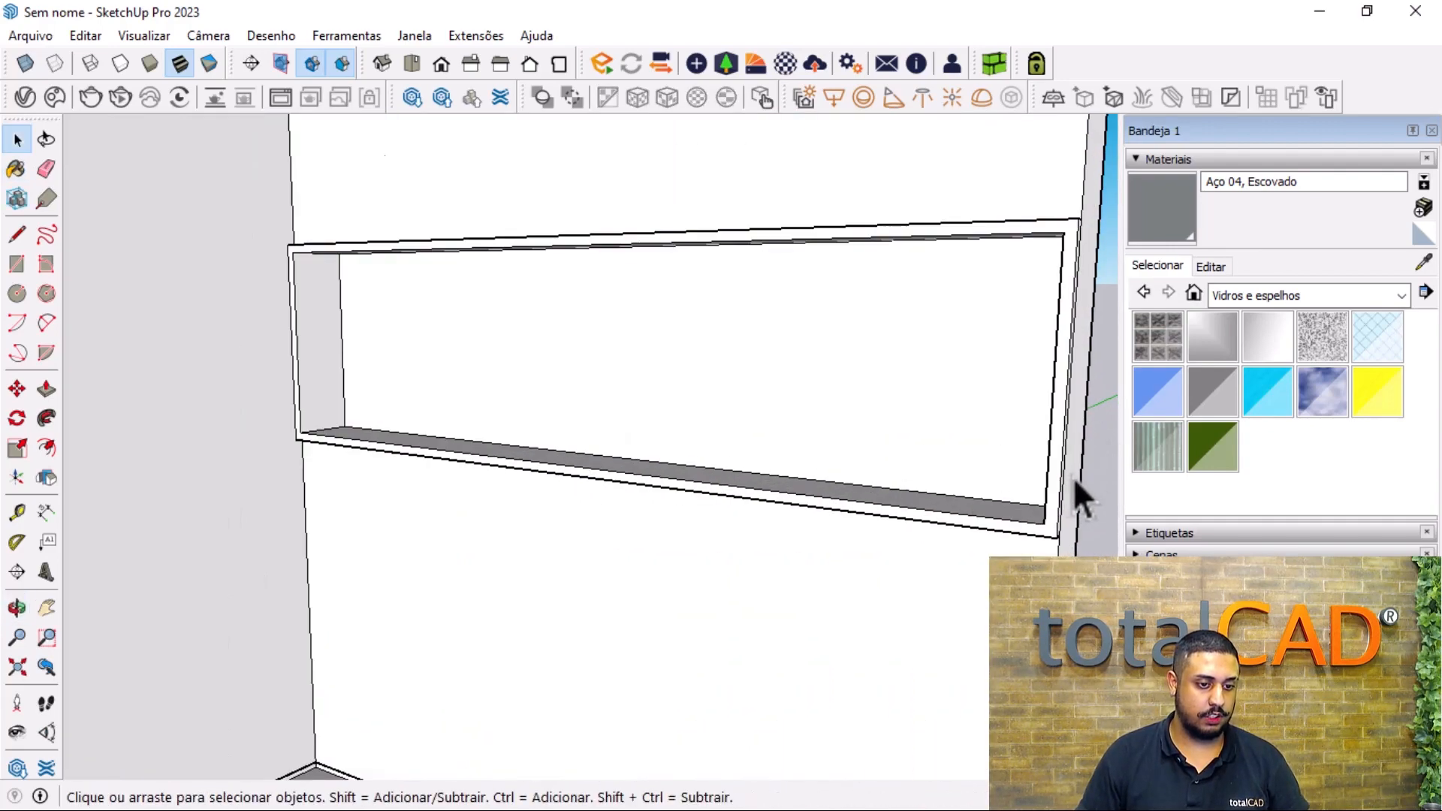
click(1033, 533)
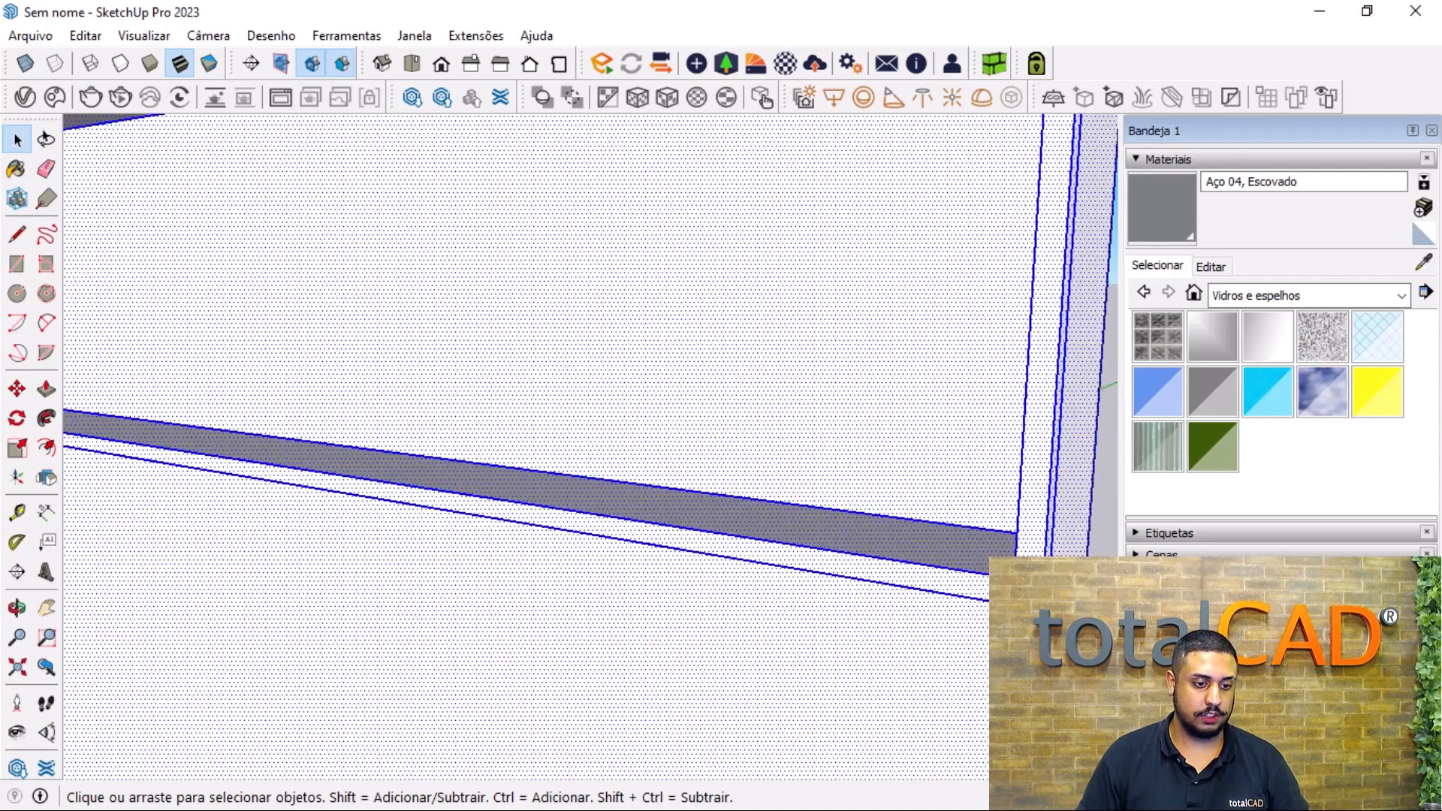
click(1032, 531)
click(1181, 221)
click(976, 582)
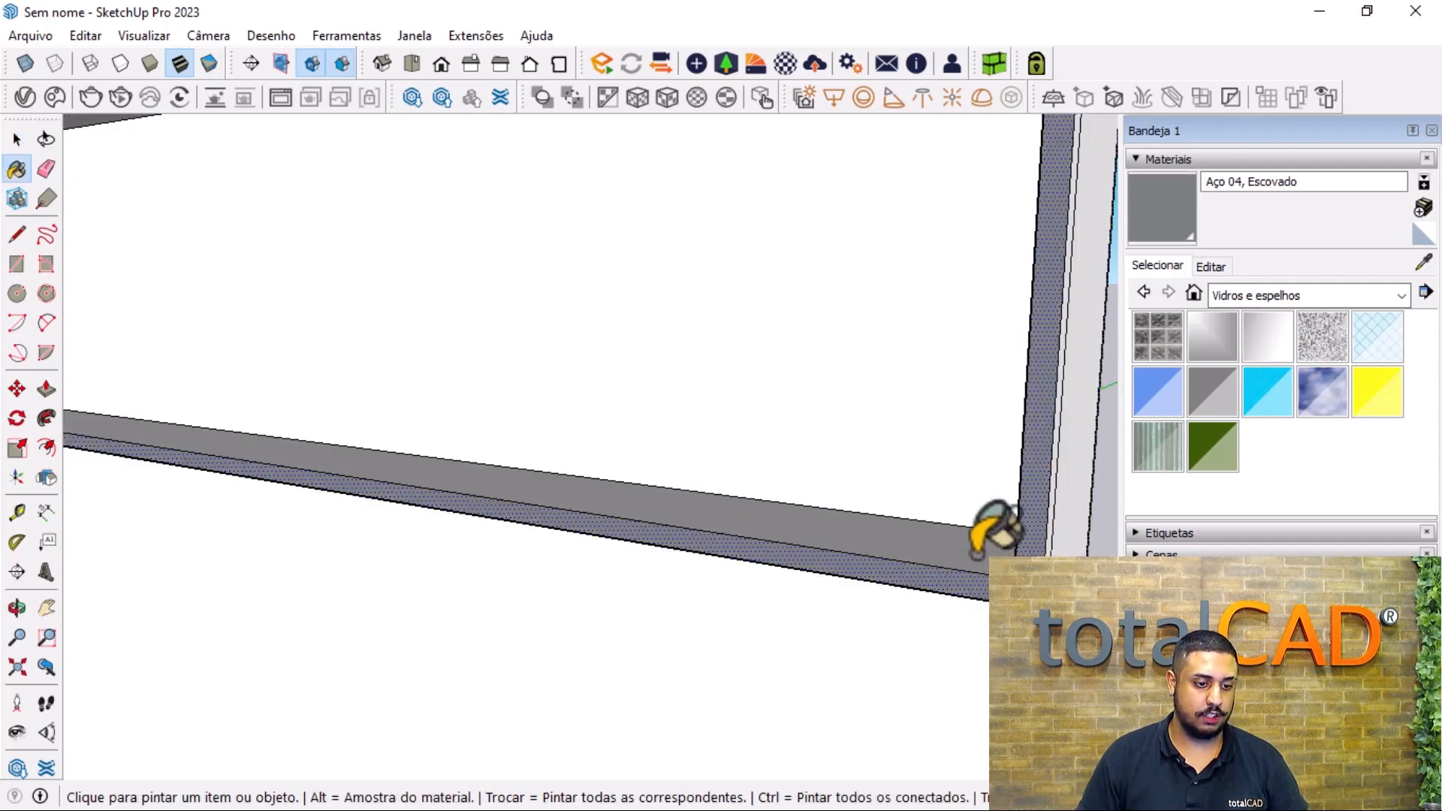
click(985, 547)
scroll(1055, 421, up, 2)
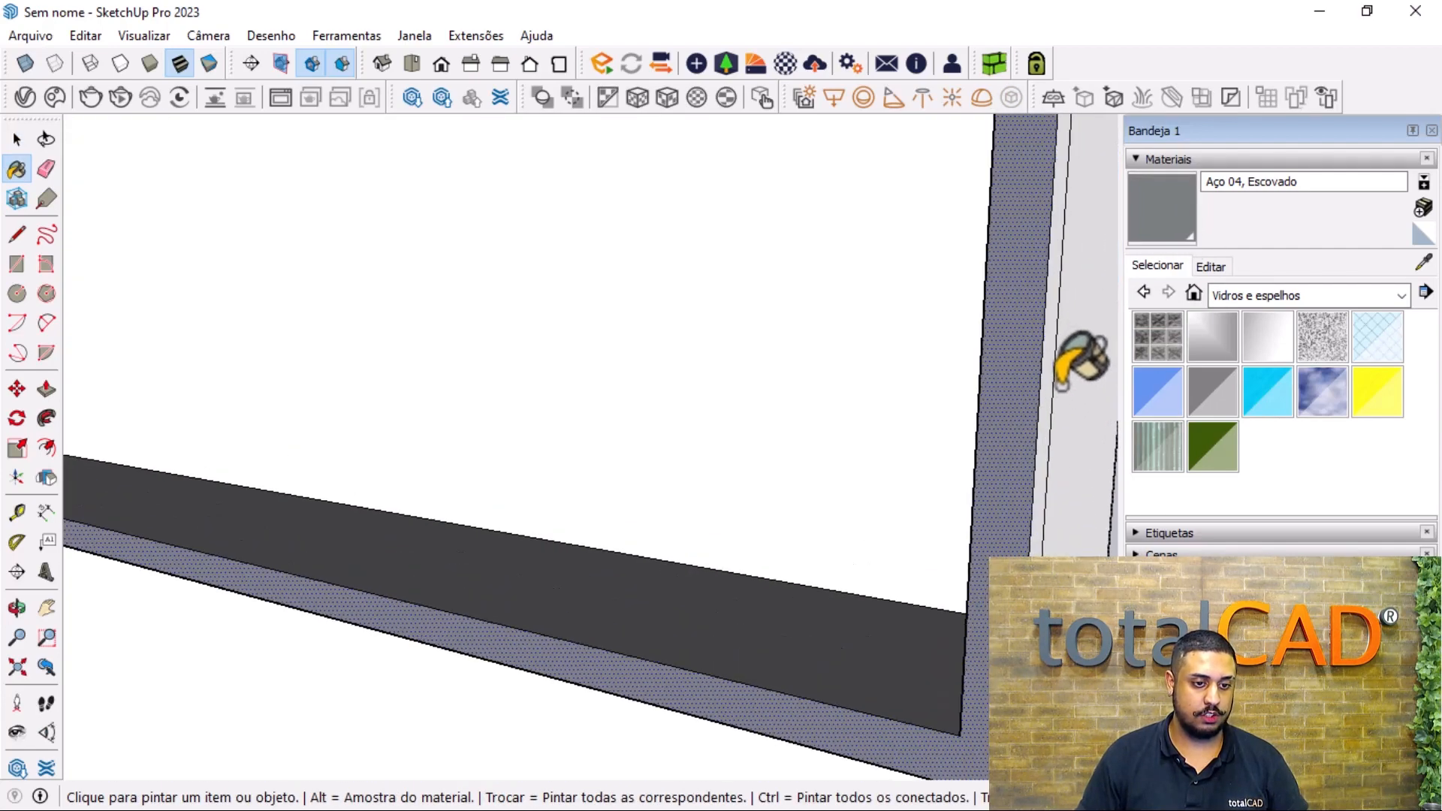
- Paint the underside of the niche's projecting frame with Aço 04, Escovado
scroll(1049, 431, down, 8)
scroll(1015, 233, up, 4)
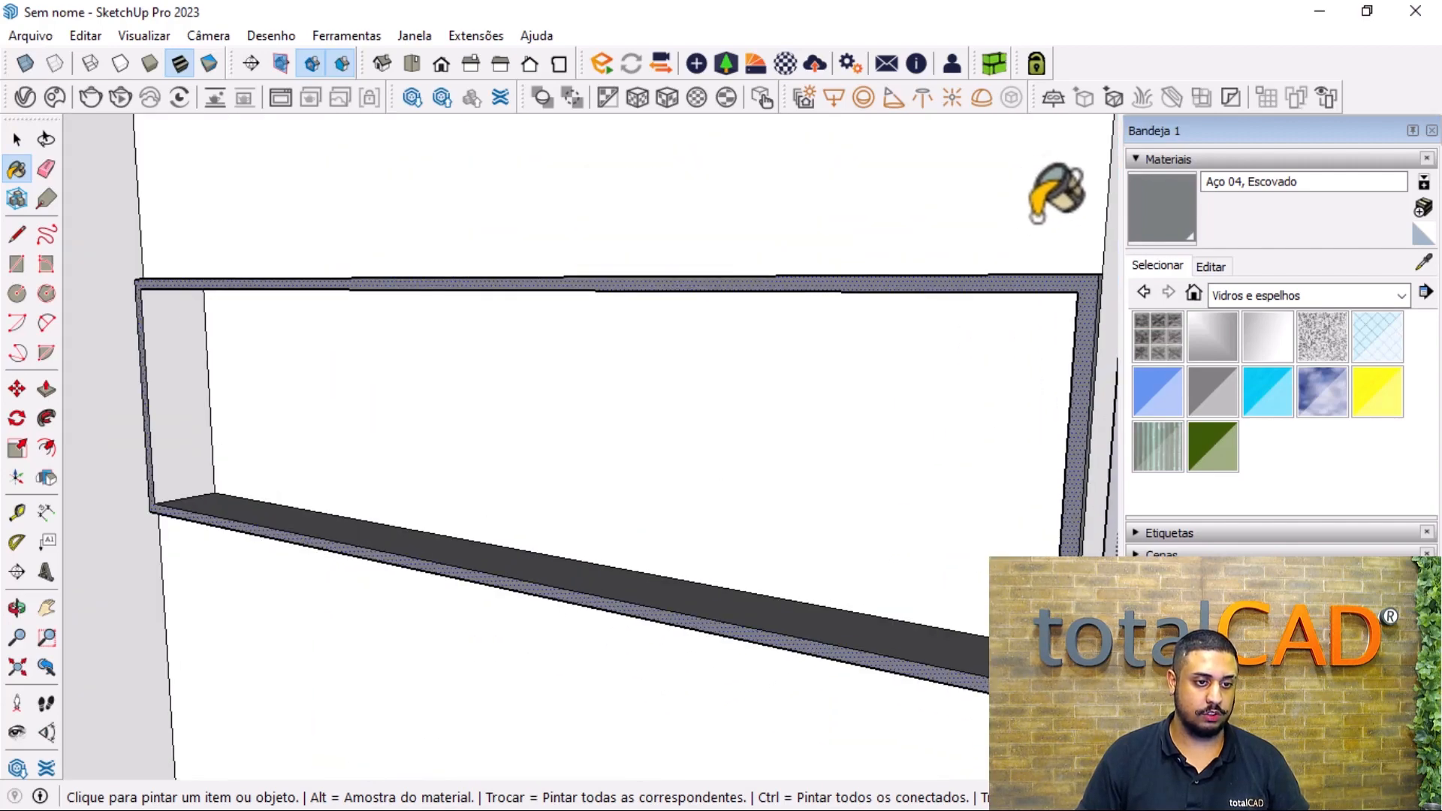
mouse_move(1014, 234)
middle_down()
mouse_move(943, 380)
mouse_move(903, 387)
mouse_move(930, 129)
mouse_move(760, 111)
middle_up()
scroll(622, 147, up, 8)
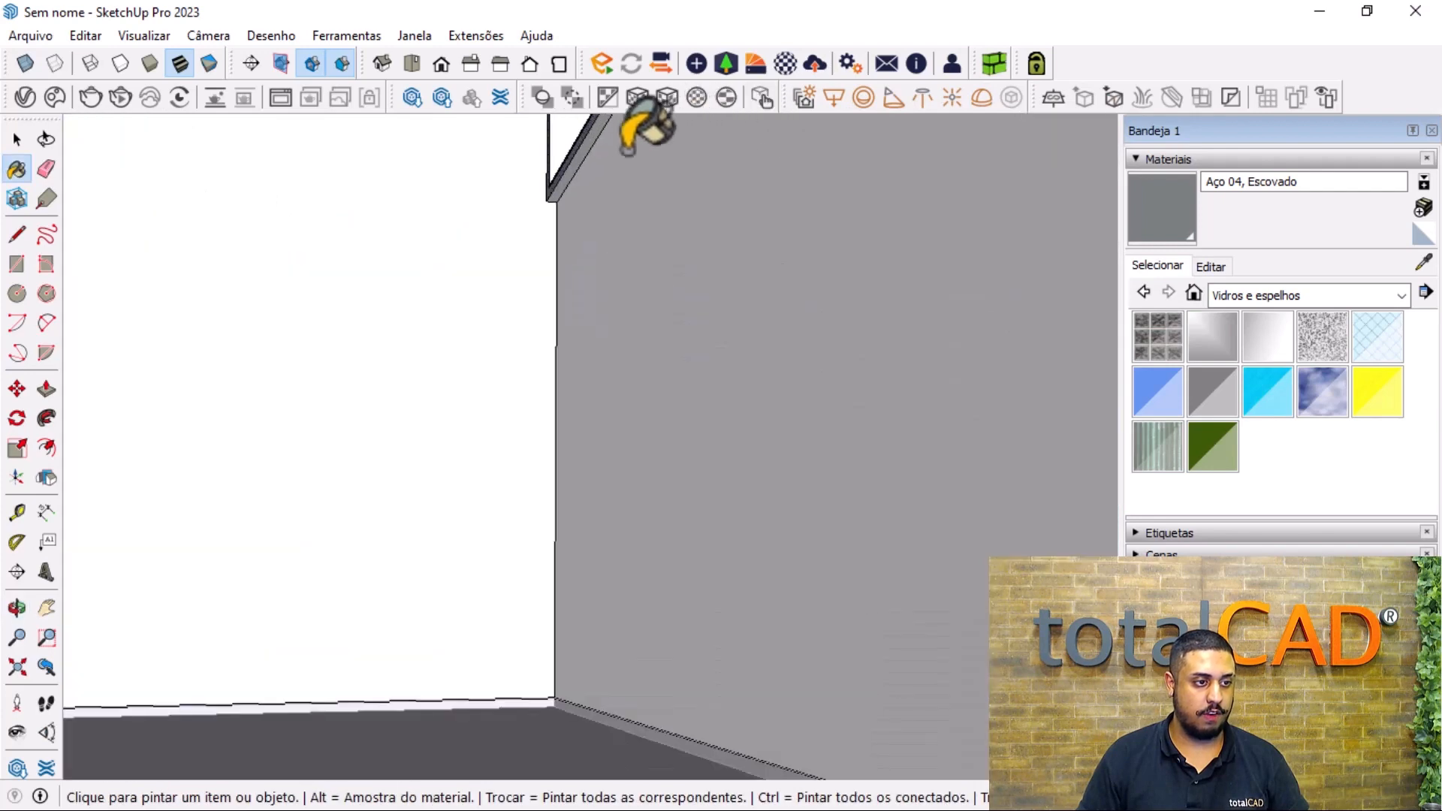
scroll(631, 206, up, 4)
click(643, 257)
scroll(759, 346, down, 7)
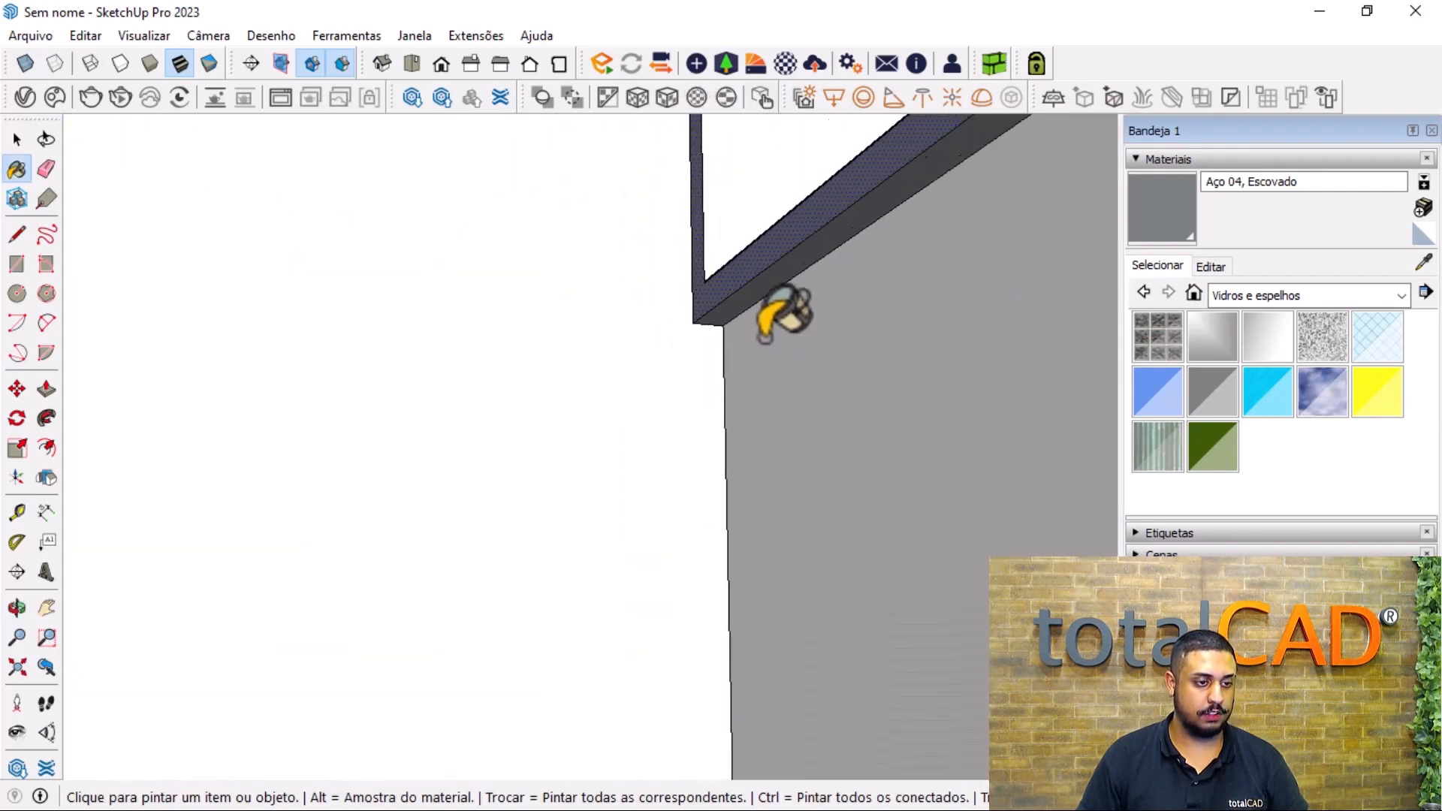
scroll(759, 353, down, 8)
key(space)
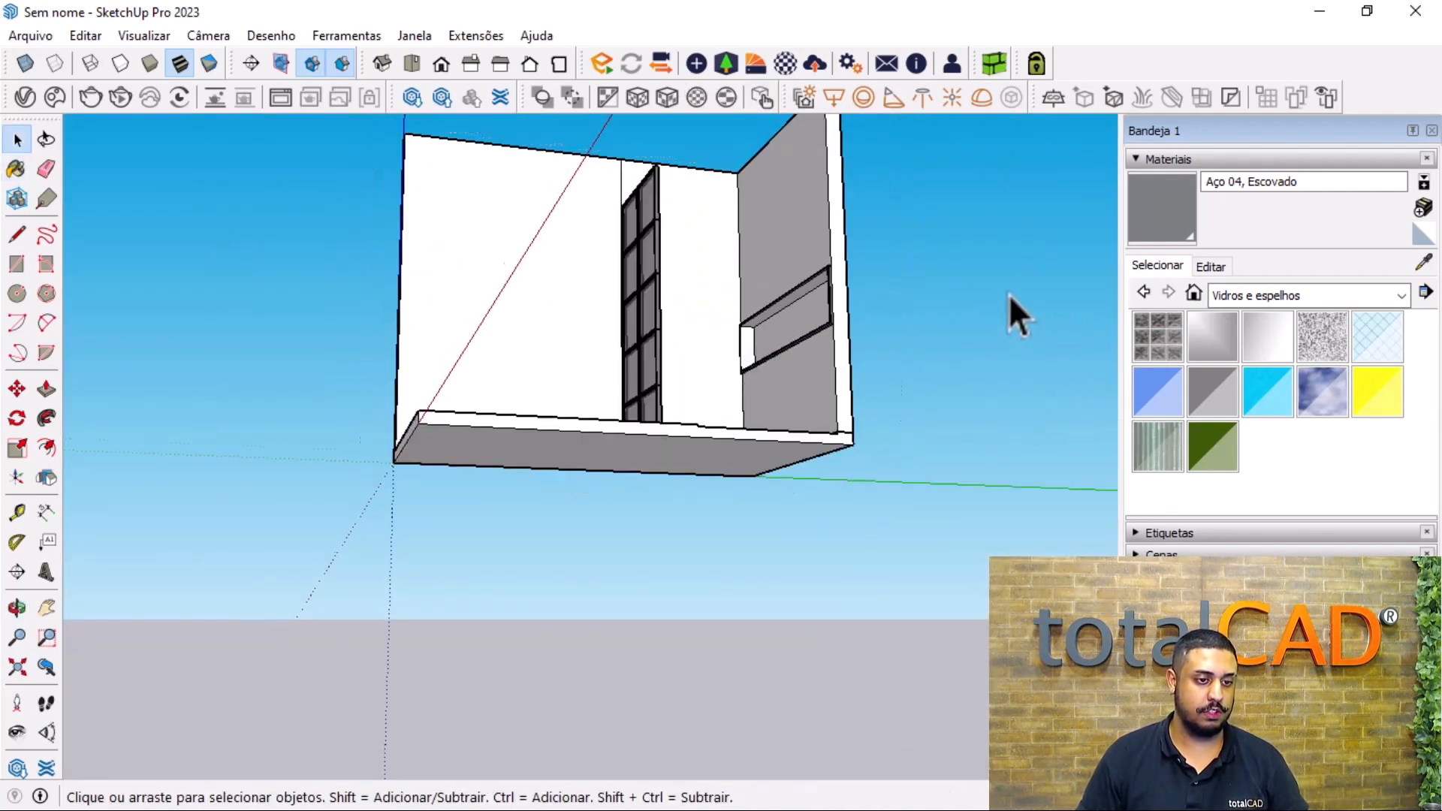
- Import the Azulejos 01 material from the Azulejos category of the Enscape material library
middle_drag(1007, 295, 773, 187)
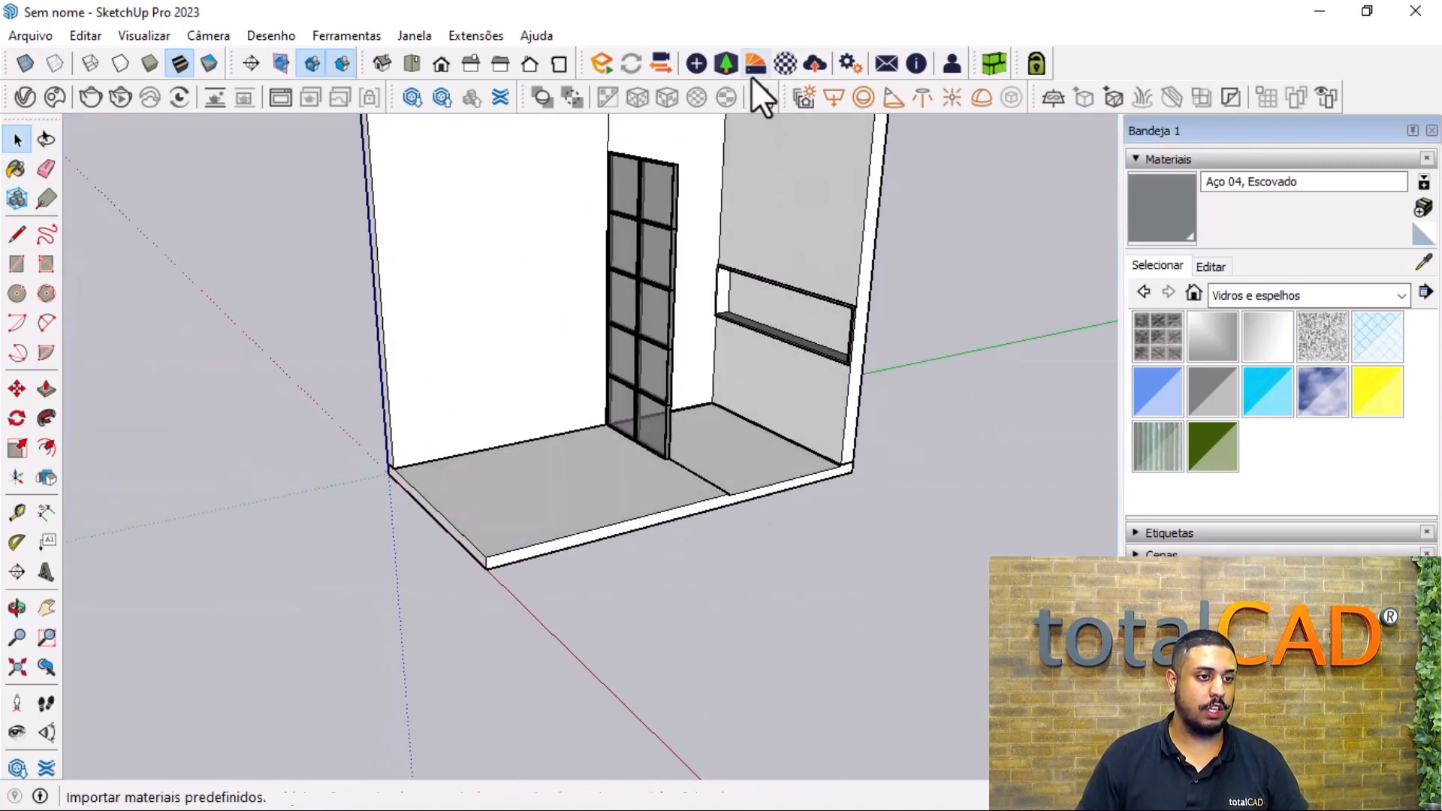
click(755, 66)
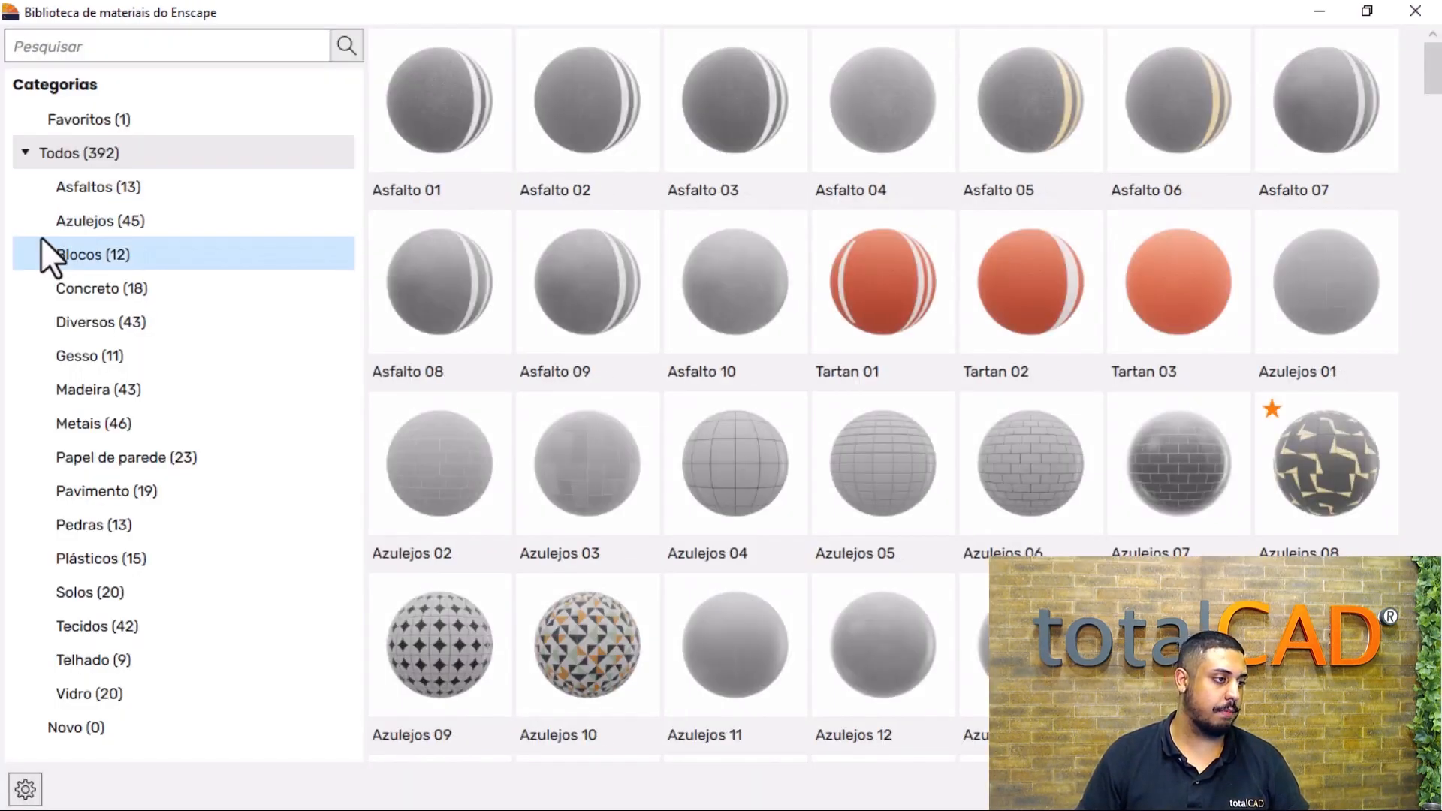
click(102, 264)
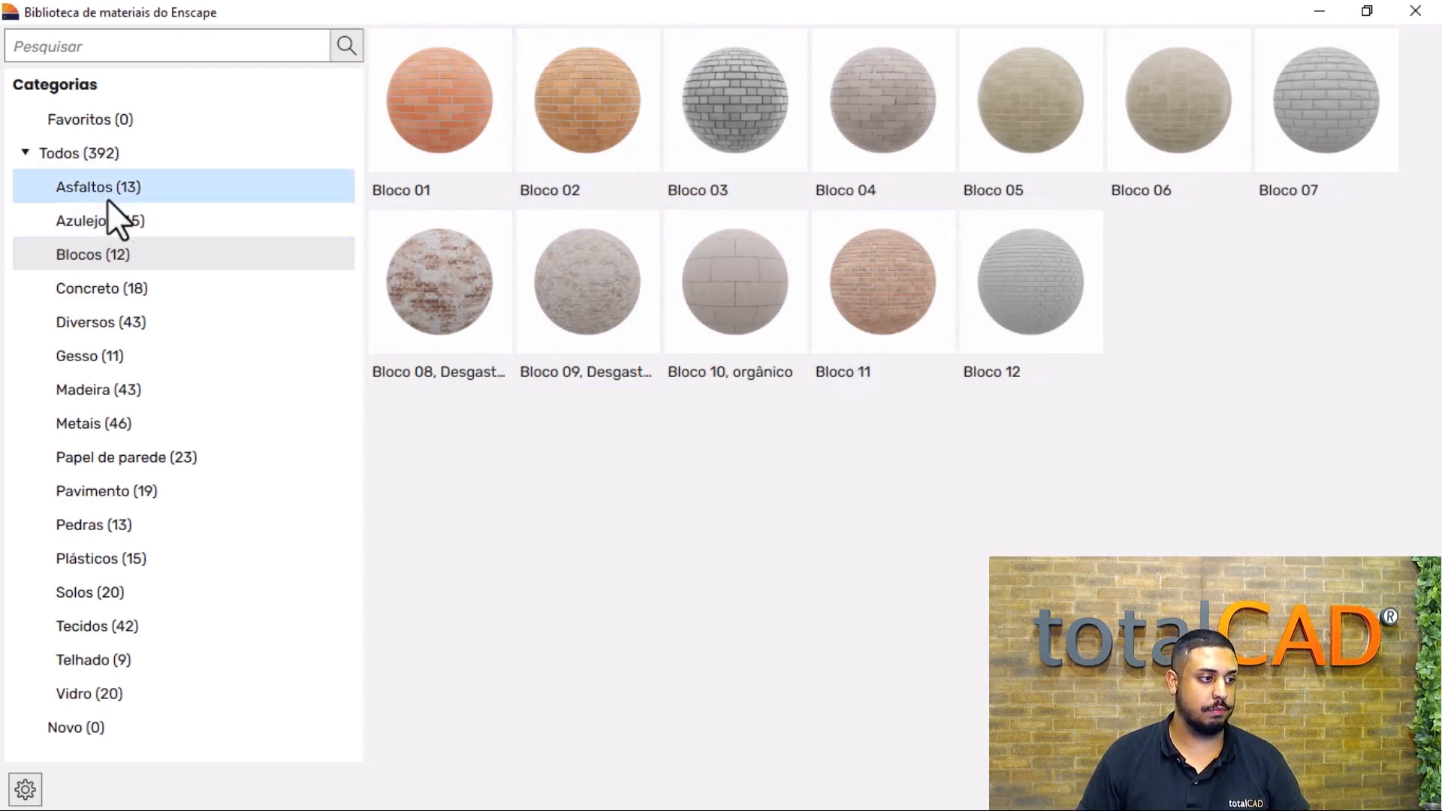
click(105, 220)
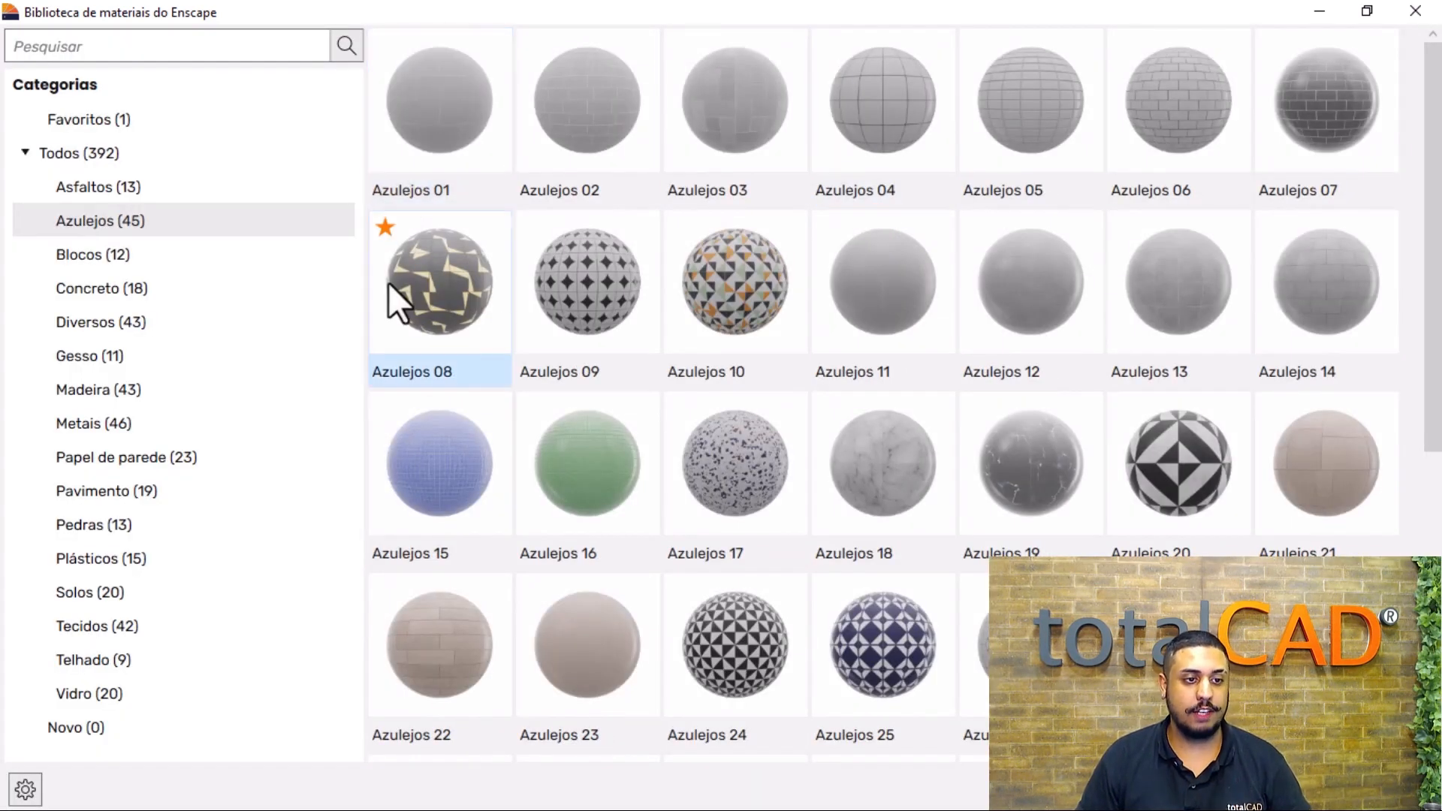
click(482, 165)
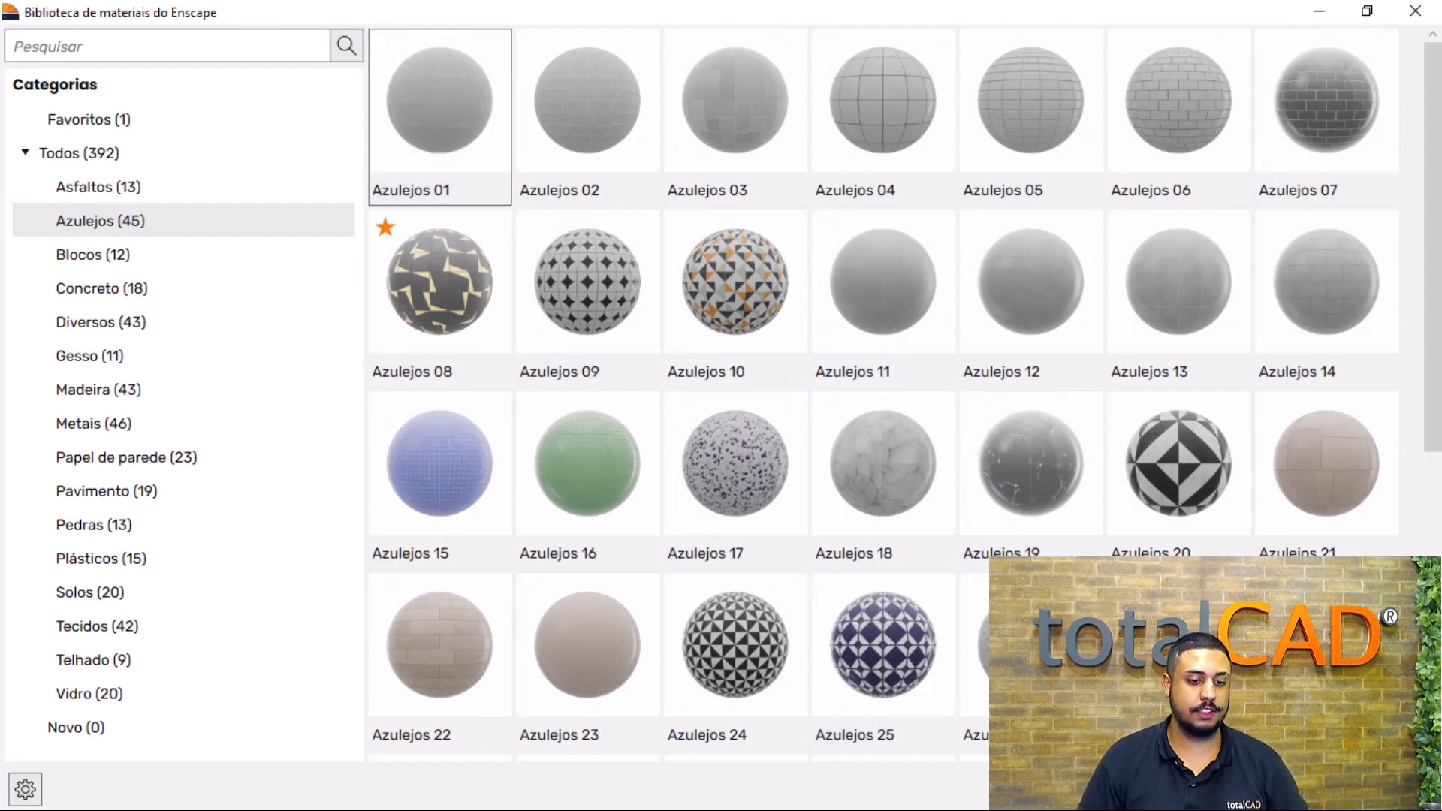
click(1415, 11)
- Paint the niche wall above and below the niche and the side wall section behind the partition with Azulejos 01
click(1169, 209)
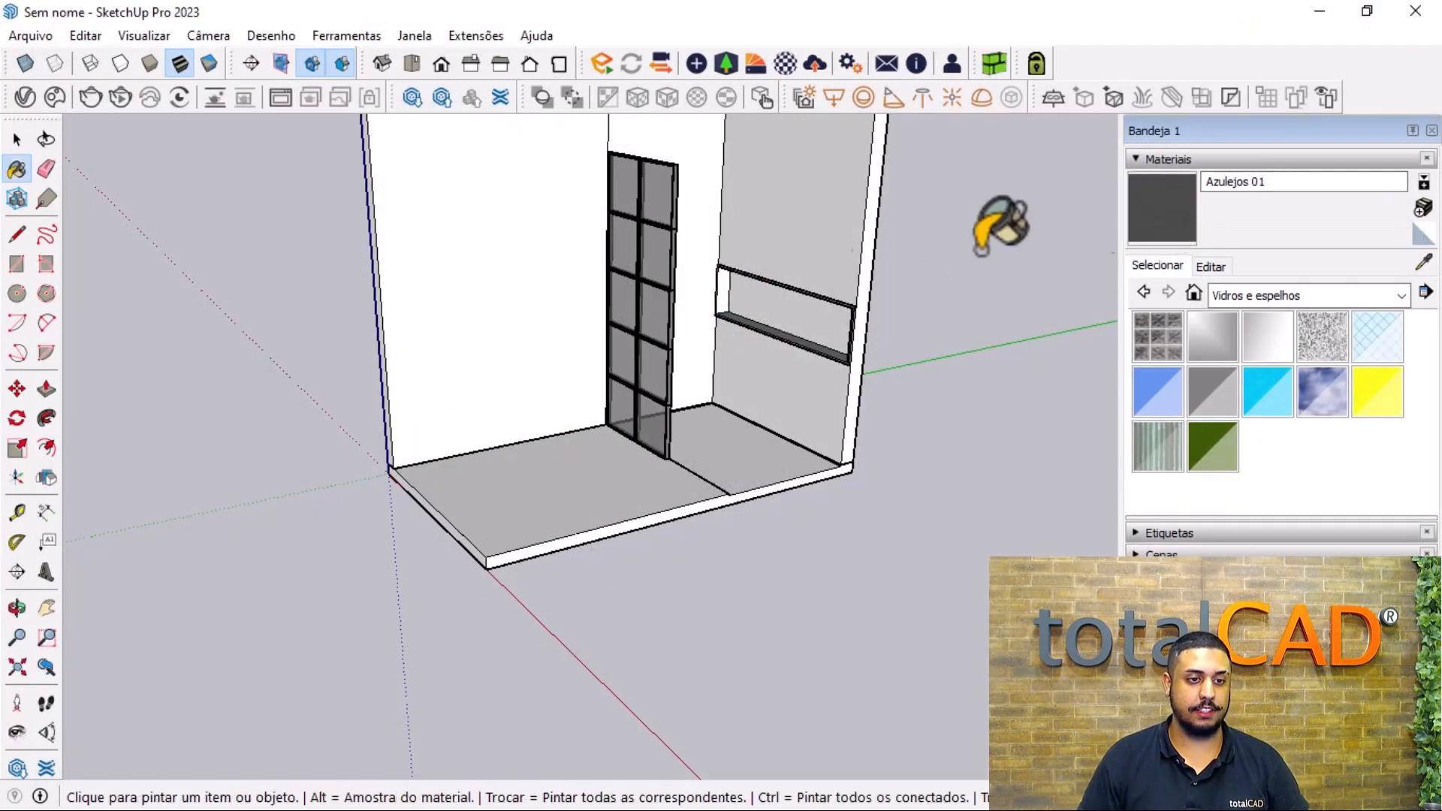
scroll(830, 200, up, 3)
middle_drag(831, 200, 616, 409)
mouse_move(1017, 338)
middle_down()
mouse_move(708, 284)
mouse_move(991, 309)
mouse_move(906, 282)
middle_up()
key(space)
click(888, 225)
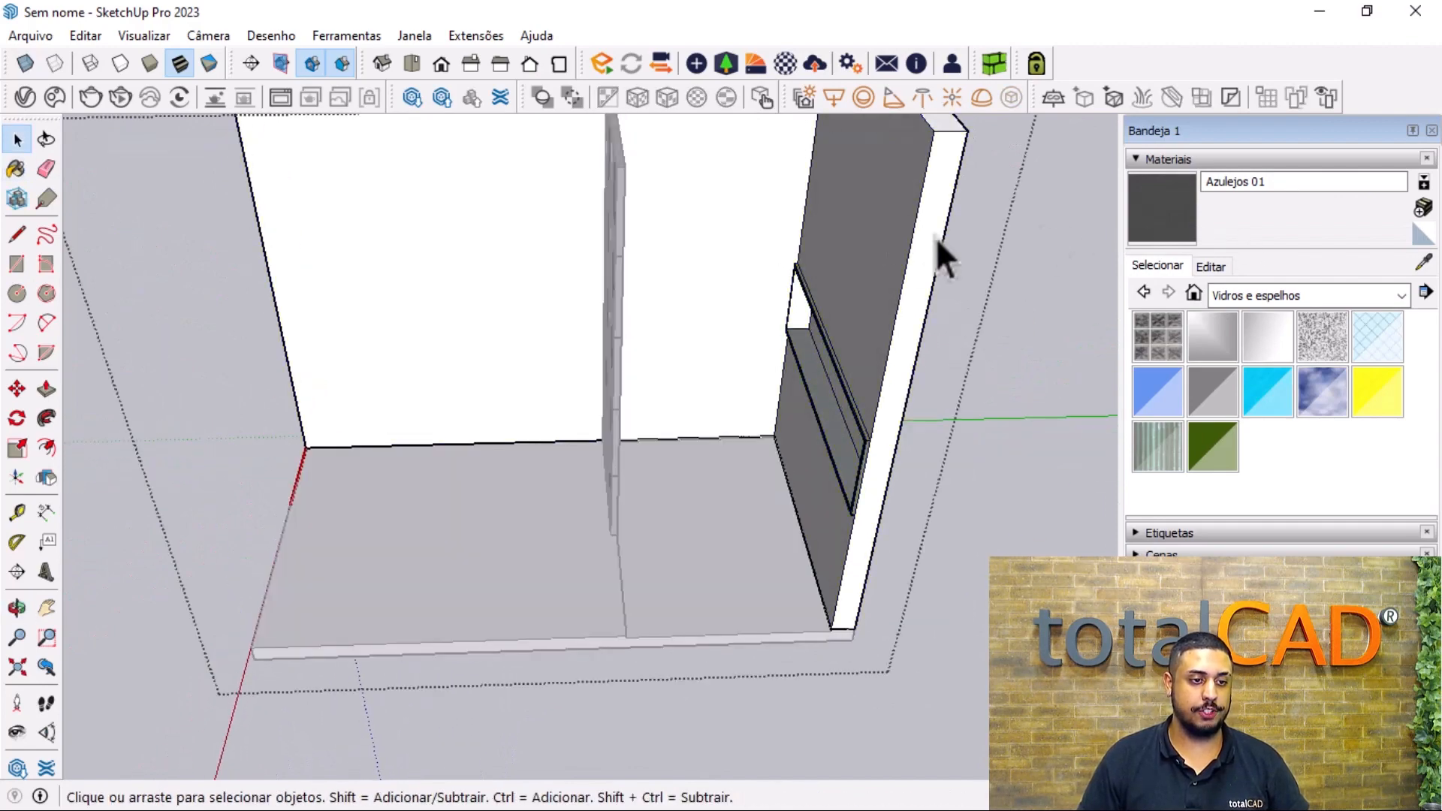
click(1188, 215)
click(897, 218)
click(796, 473)
click(695, 293)
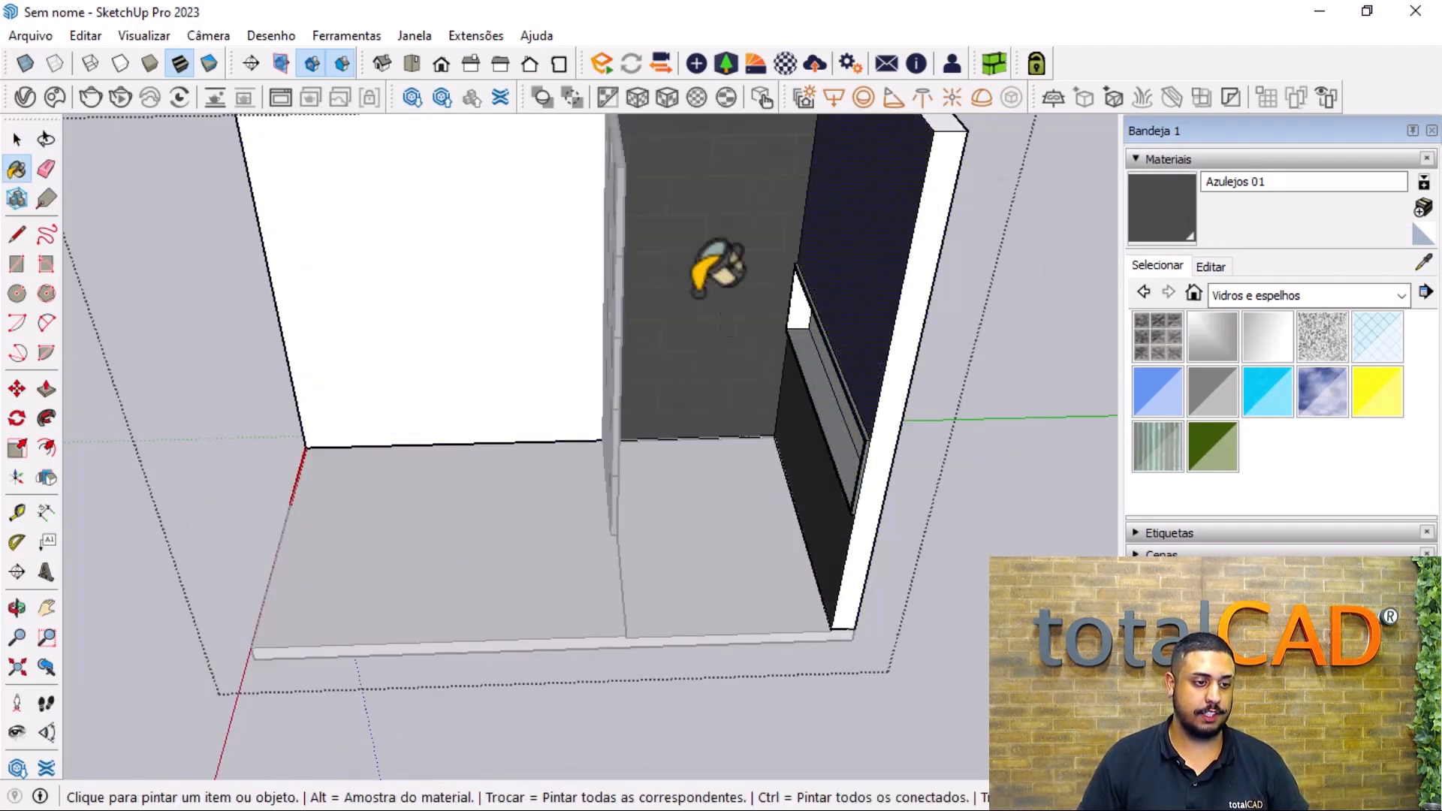
mouse_move(858, 541)
middle_down()
mouse_move(628, 419)
mouse_move(1127, 370)
middle_up()
key(space)
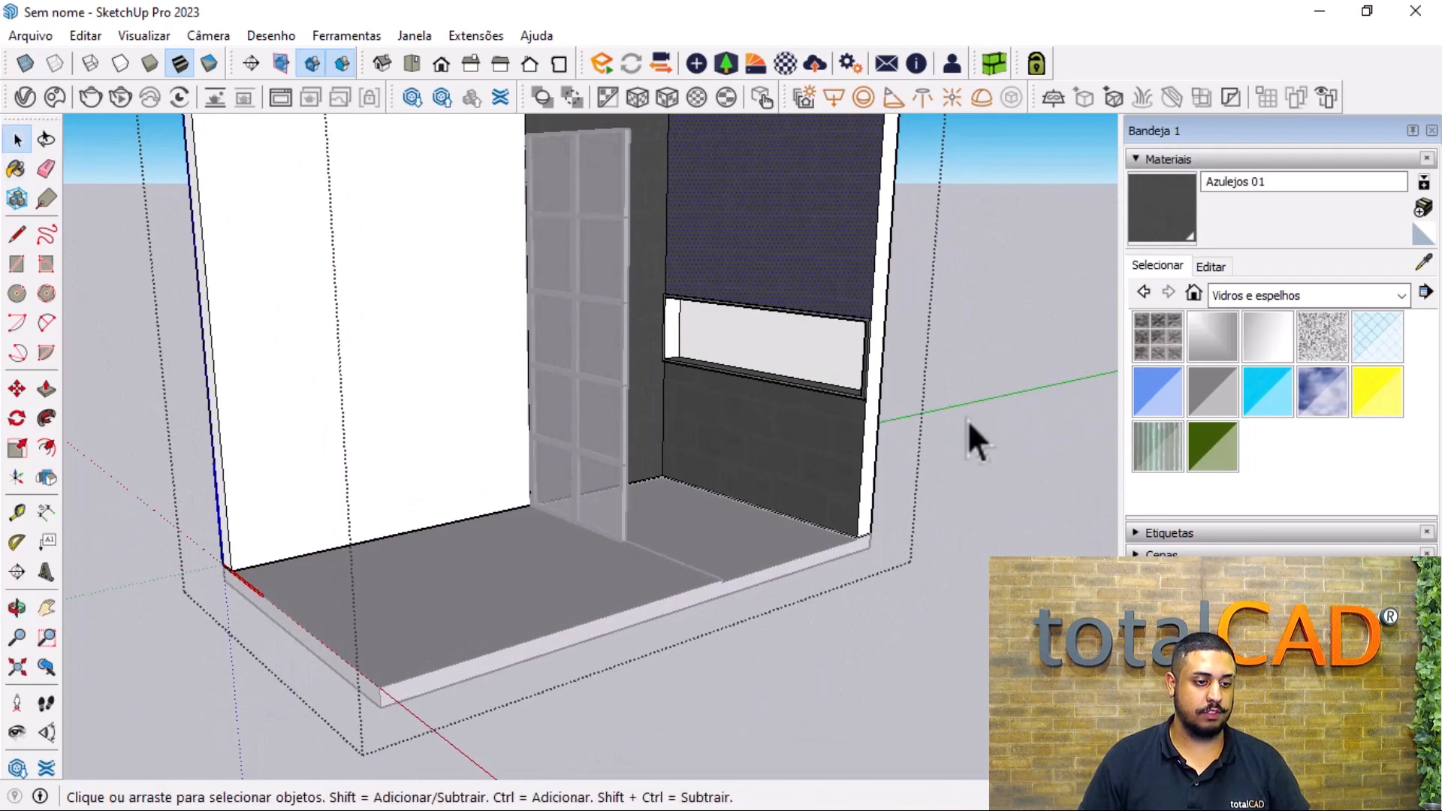
middle_drag(998, 401, 714, 504)
scroll(811, 516, down, 5)
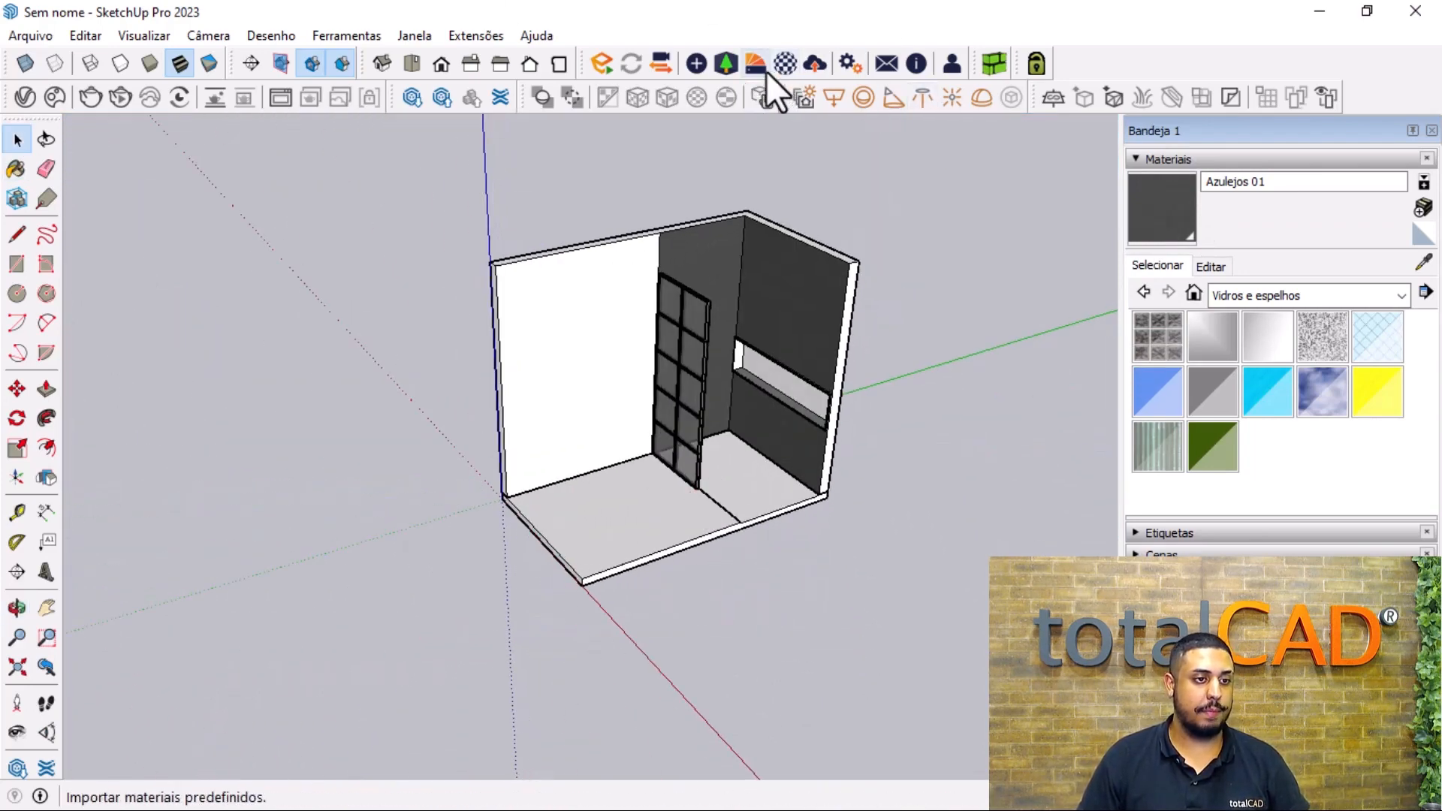
- Import the Concreto 04 material from the Concreto category of the Enscape material library
click(767, 72)
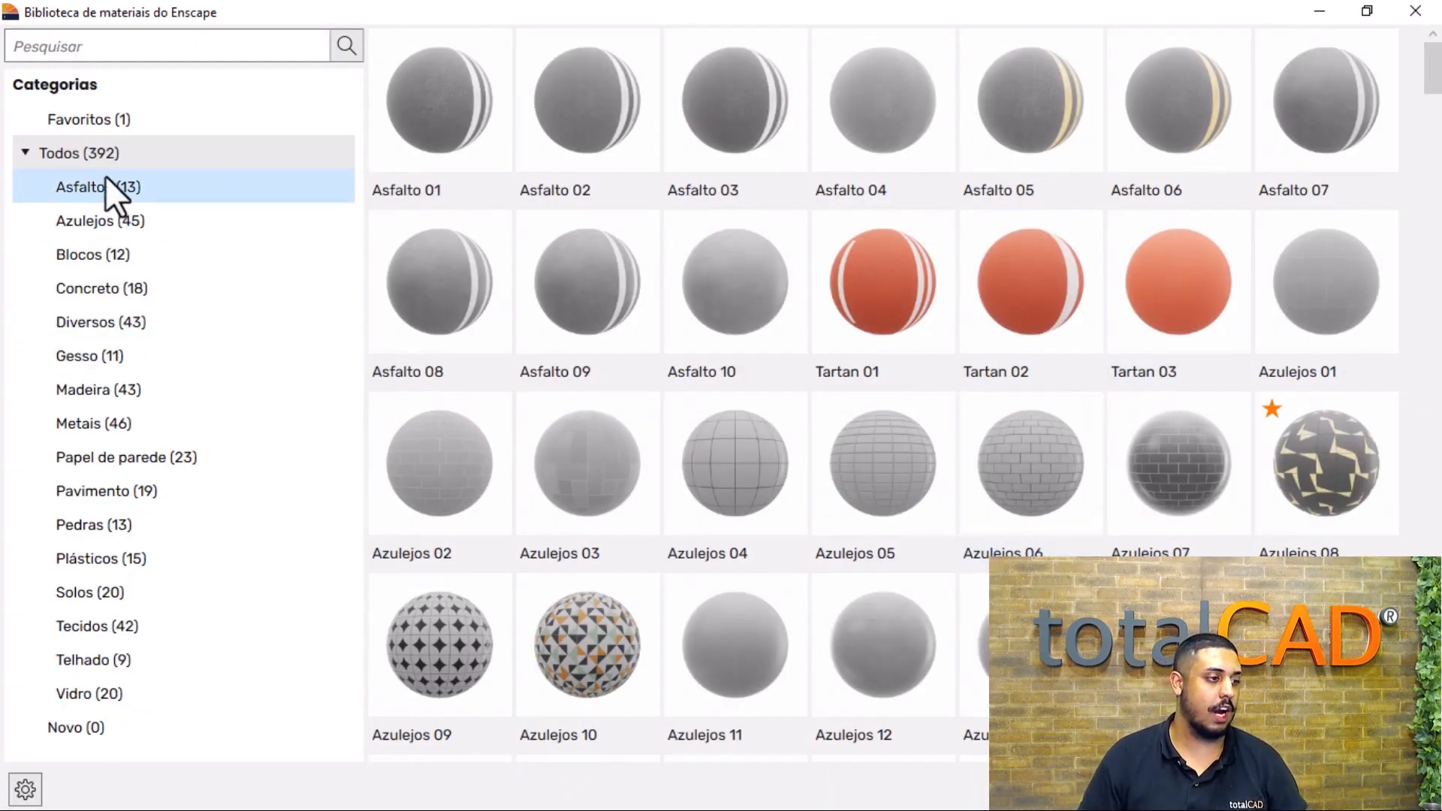
click(97, 285)
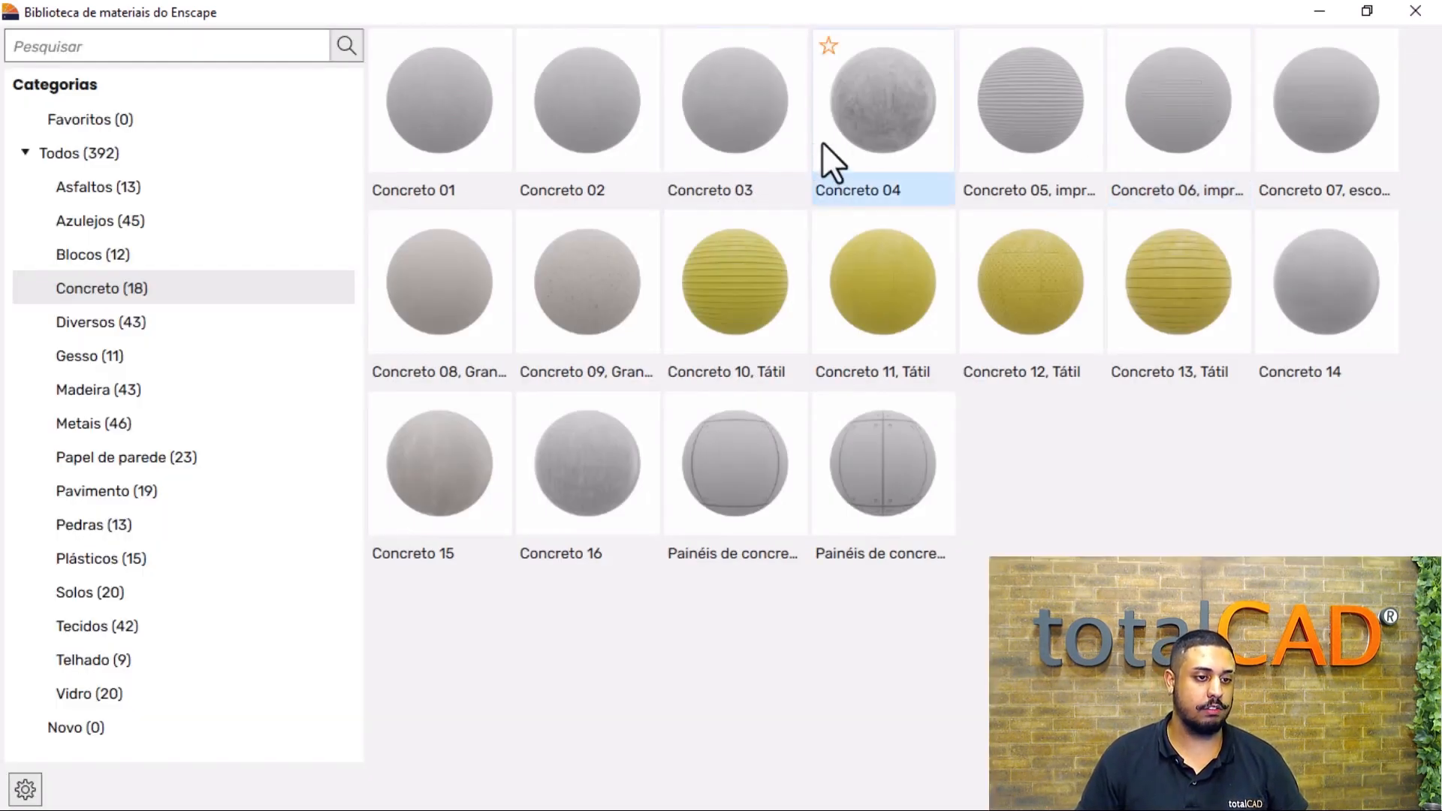
click(822, 142)
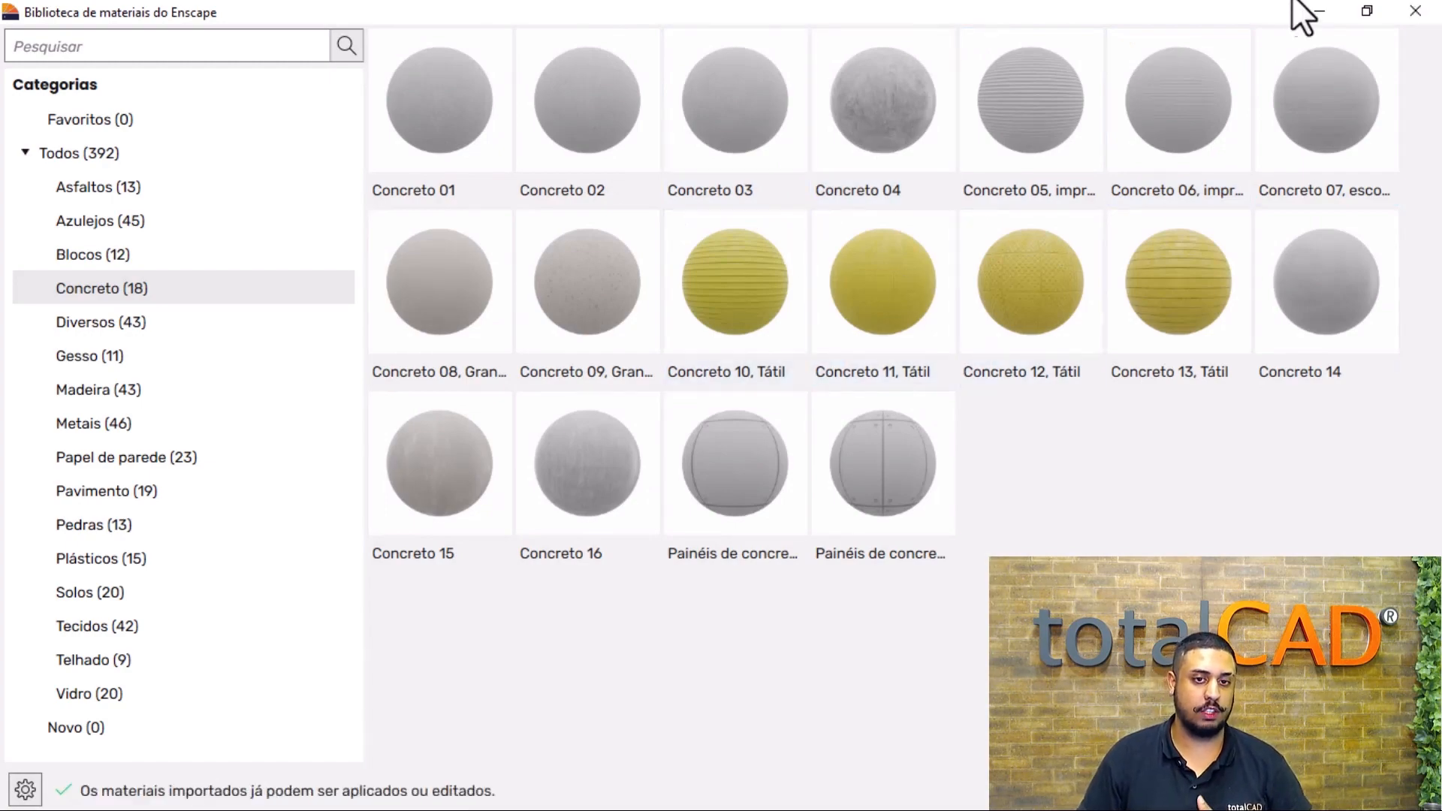
click(1412, 12)
- Open the room group and paint the long side wall section outside the partition with Concreto 04
key(b)
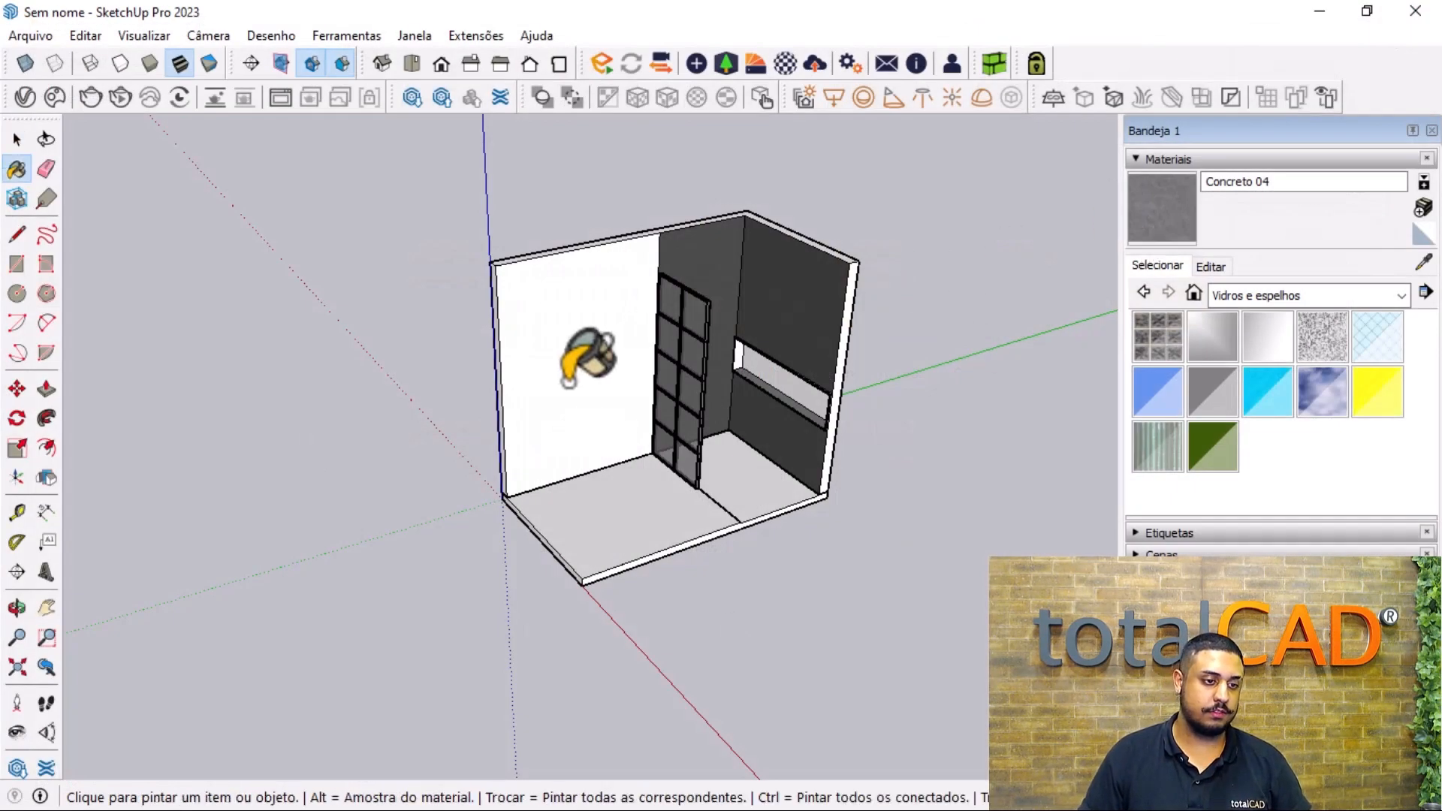
scroll(569, 391, up, 4)
key(space)
click(536, 349)
double_click(536, 348)
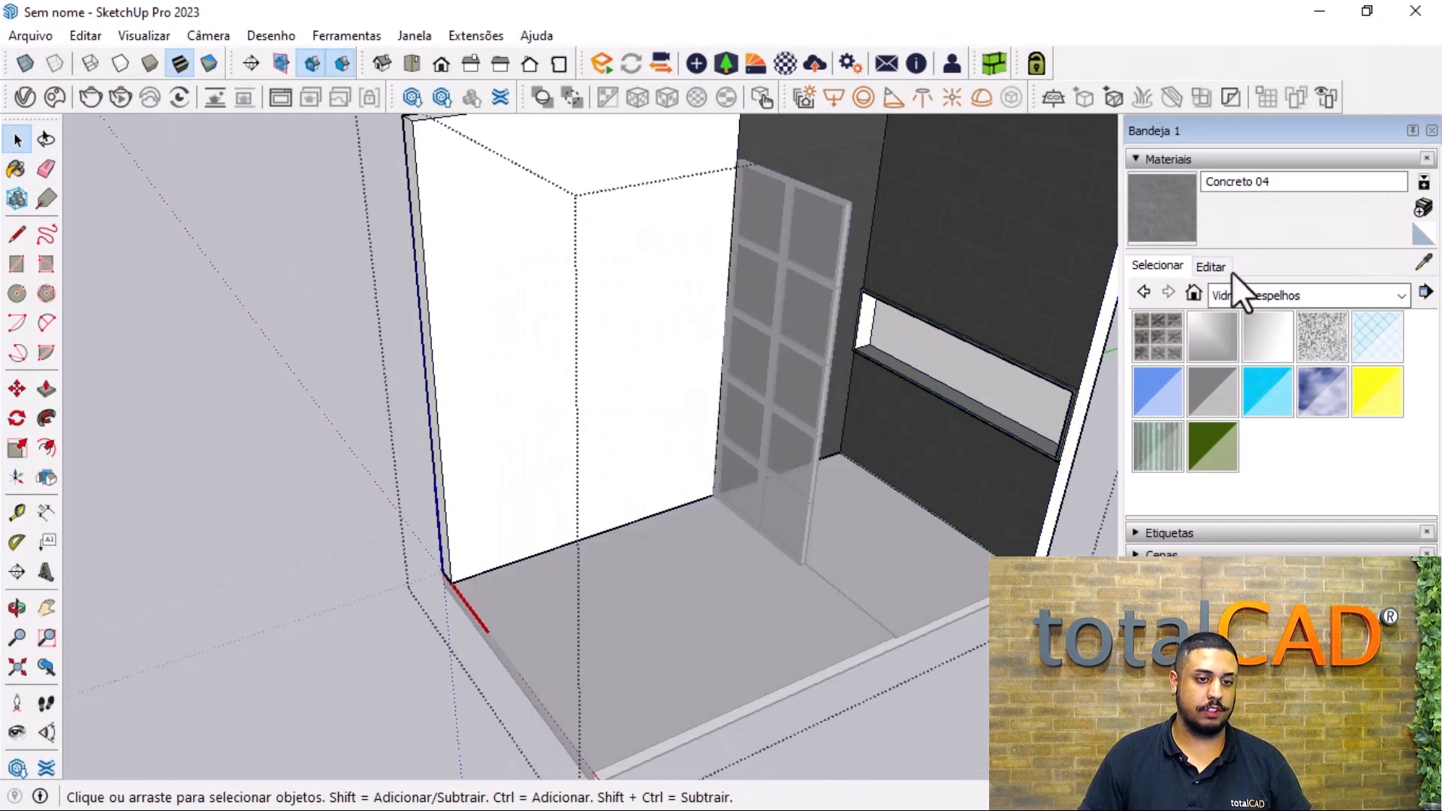
click(1137, 226)
click(578, 306)
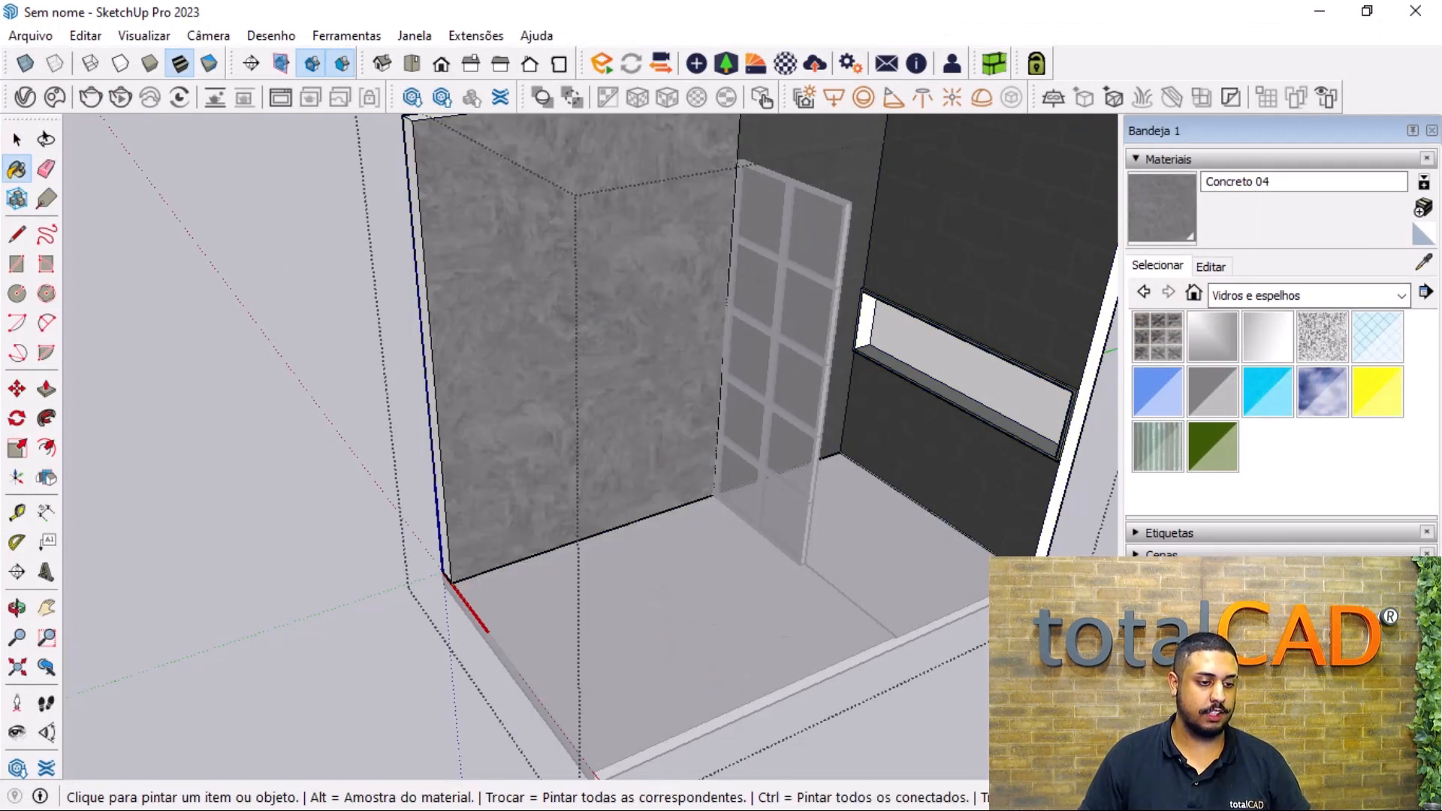
- Open the floor group and paint both floor sections, outside and behind the glass partition, with Concreto 04
key(space)
double_click(621, 610)
click(1162, 218)
click(759, 535)
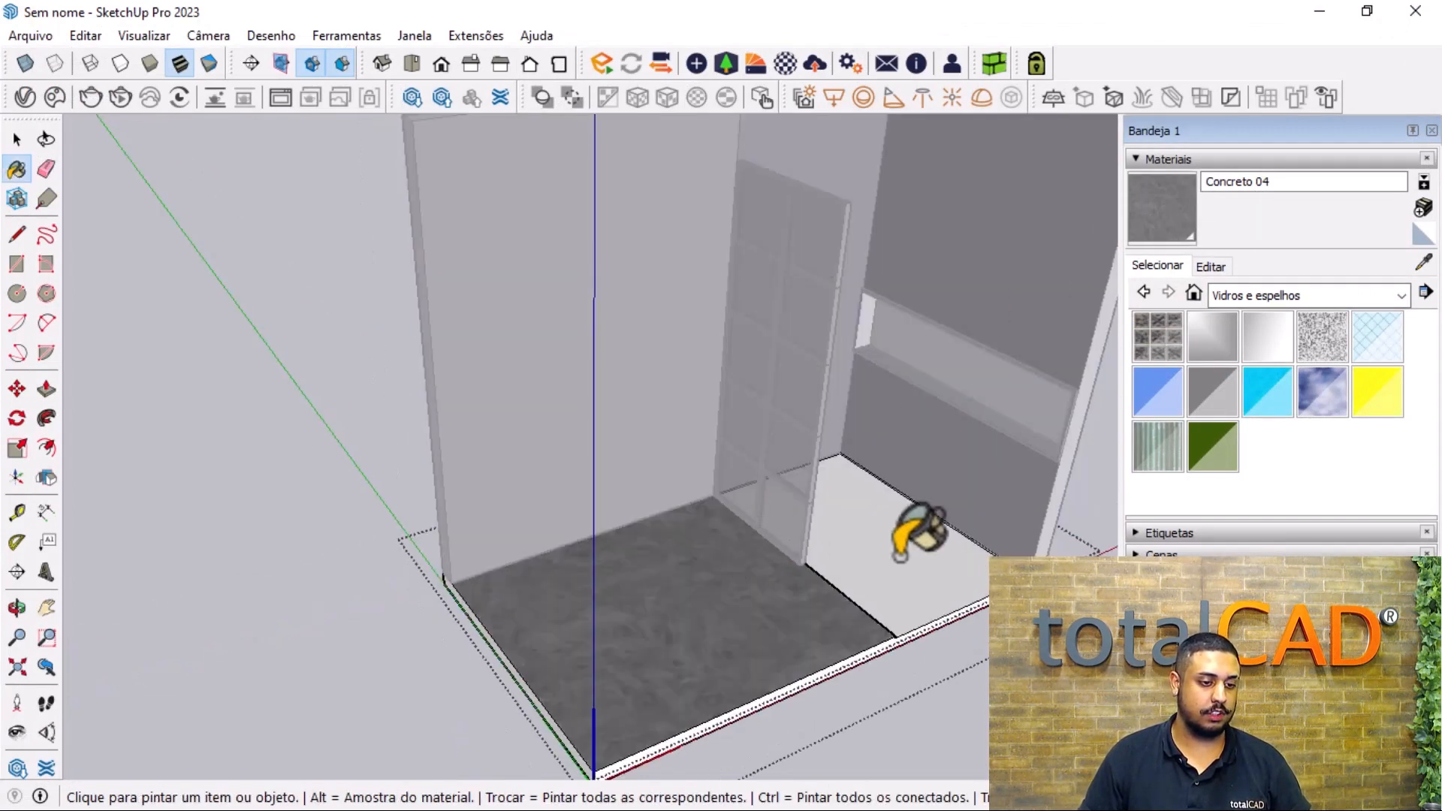
key(space)
key(Escape)
scroll(1074, 679, down, 3)
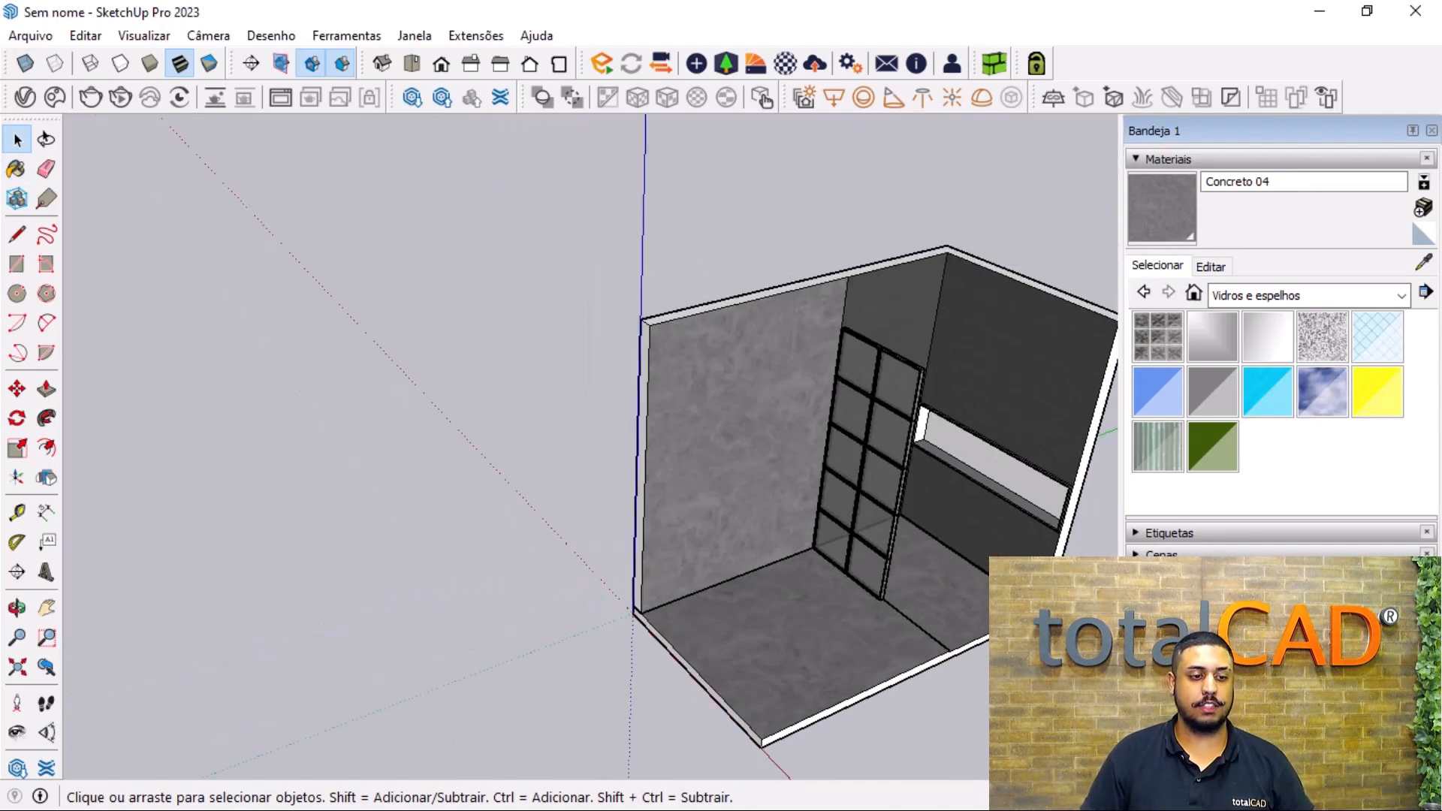
- Examine the painted walls, floor and partition of the room from several angles
middle_drag(692, 384, 814, 511)
scroll(814, 512, down, 5)
scroll(818, 497, up, 7)
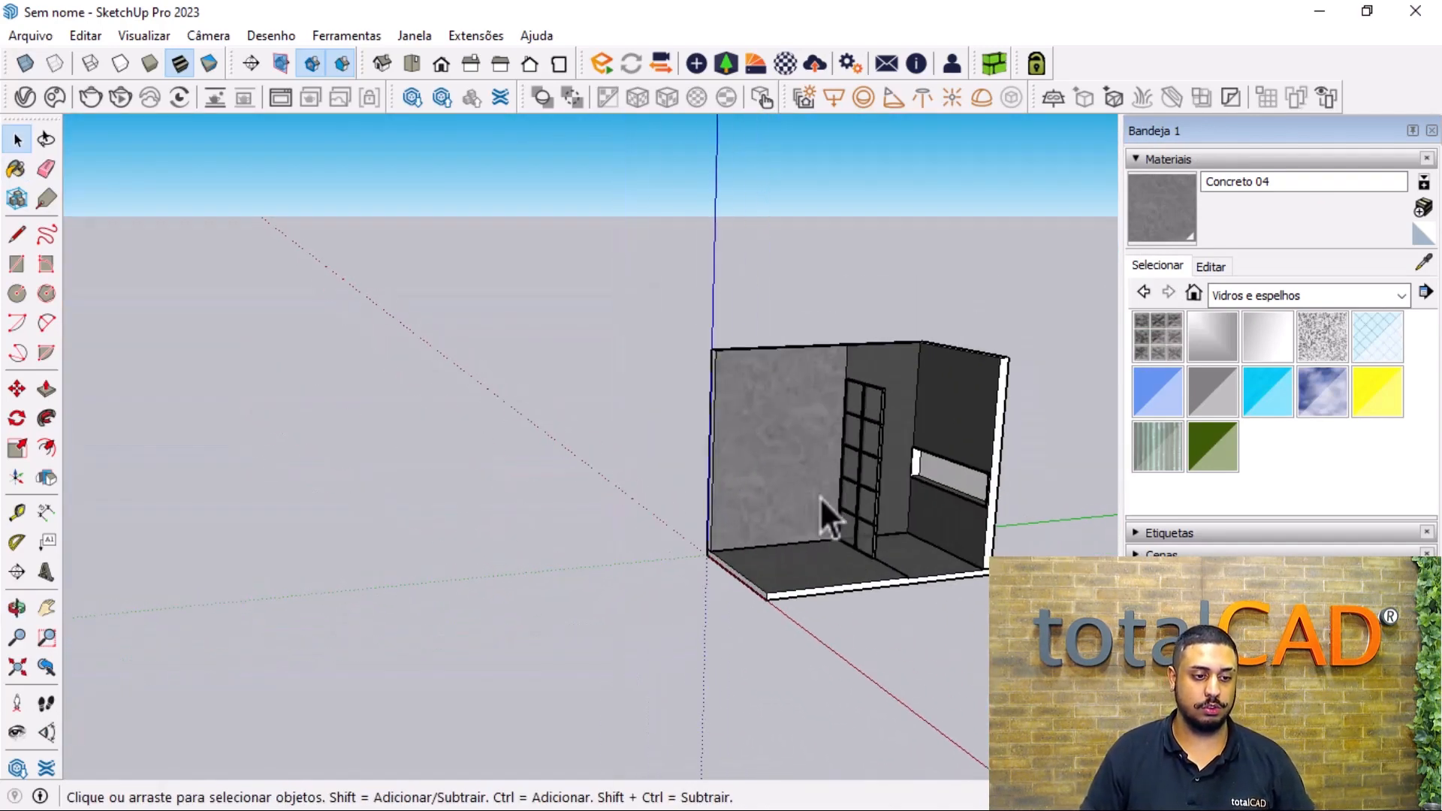
shift+middle_drag(864, 444, 606, 524)
scroll(605, 526, down, 3)
middle_drag(443, 601, 878, 521)
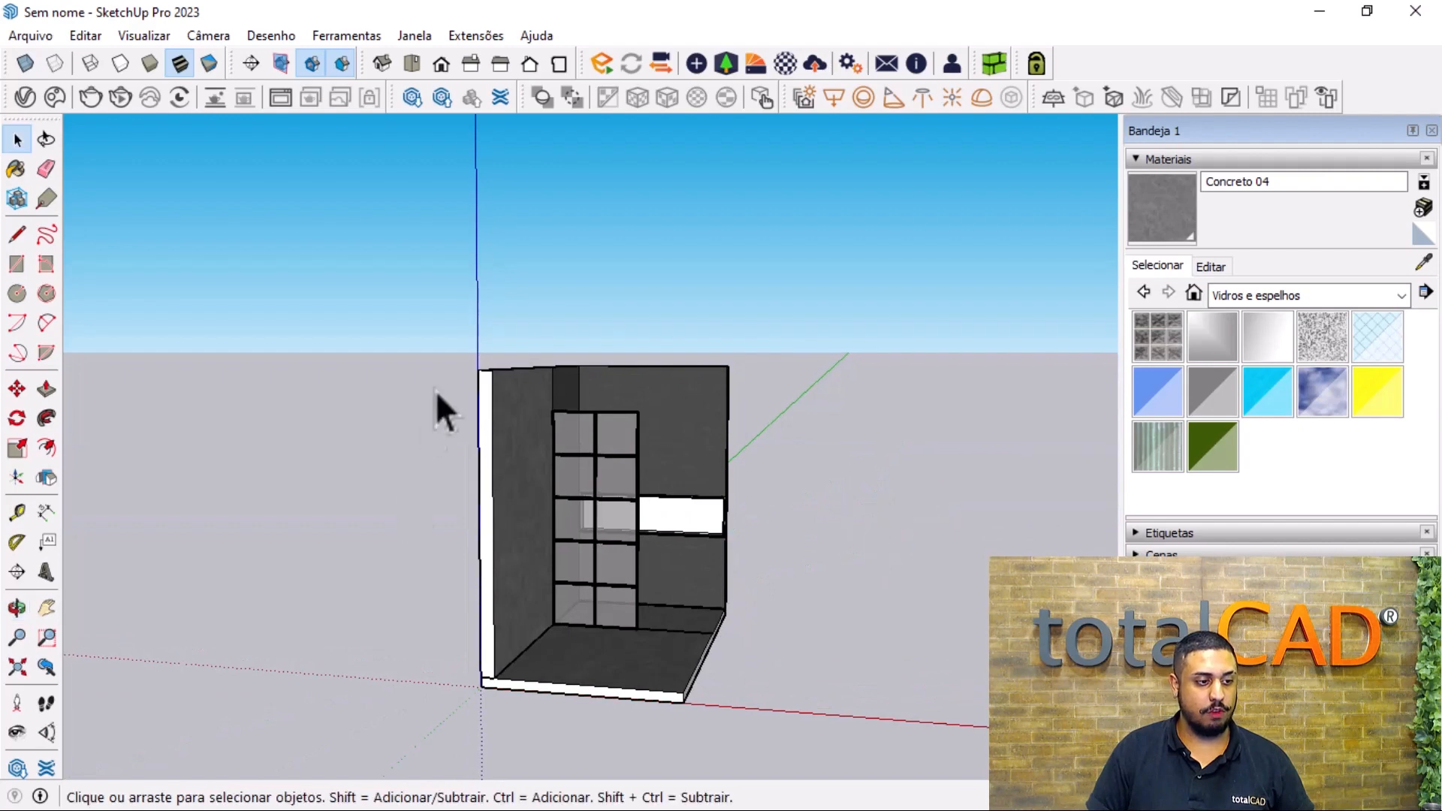
middle_drag(700, 673, 612, 721)
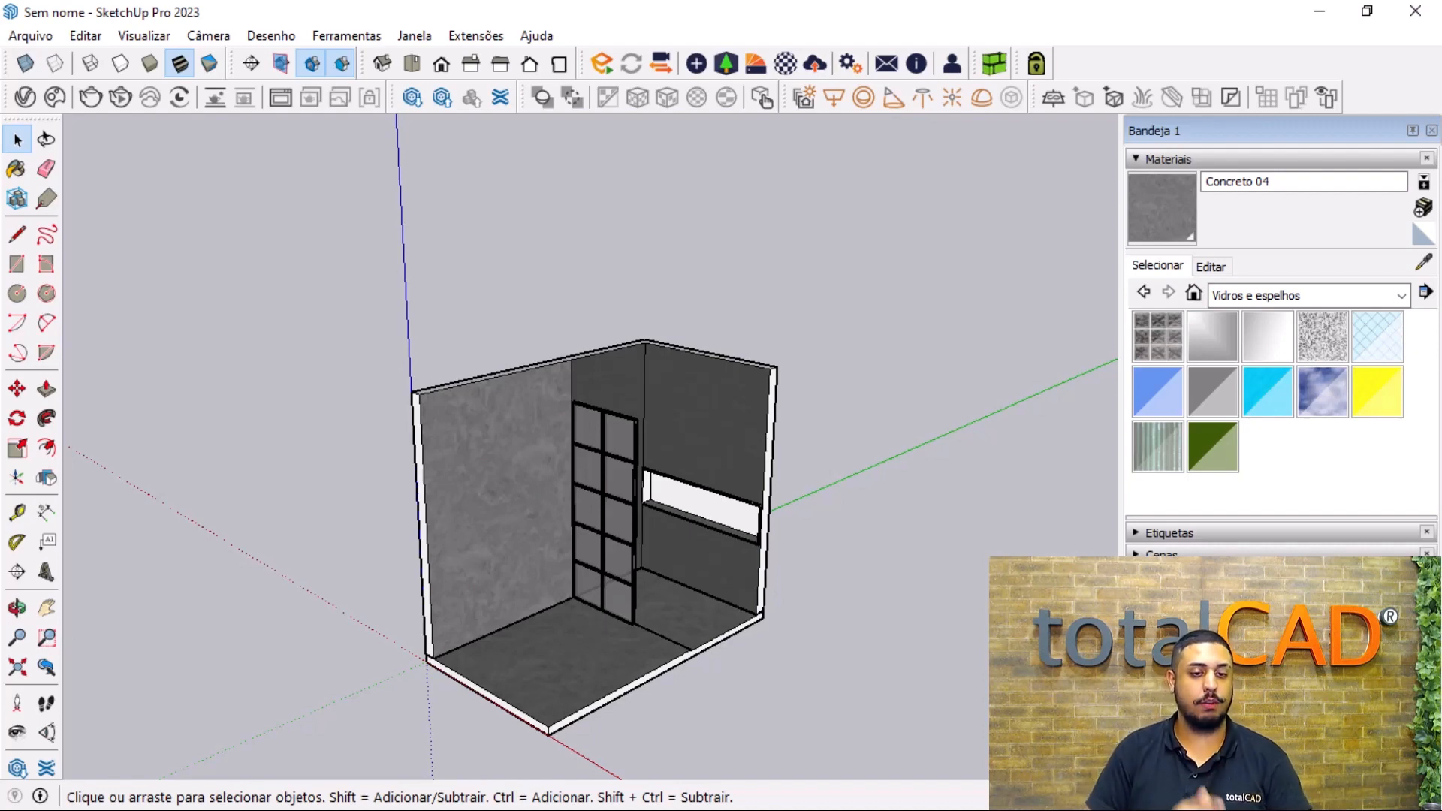
- Pick the black Cor M09 from the Cores material collection and open the floor group for editing
click(1210, 268)
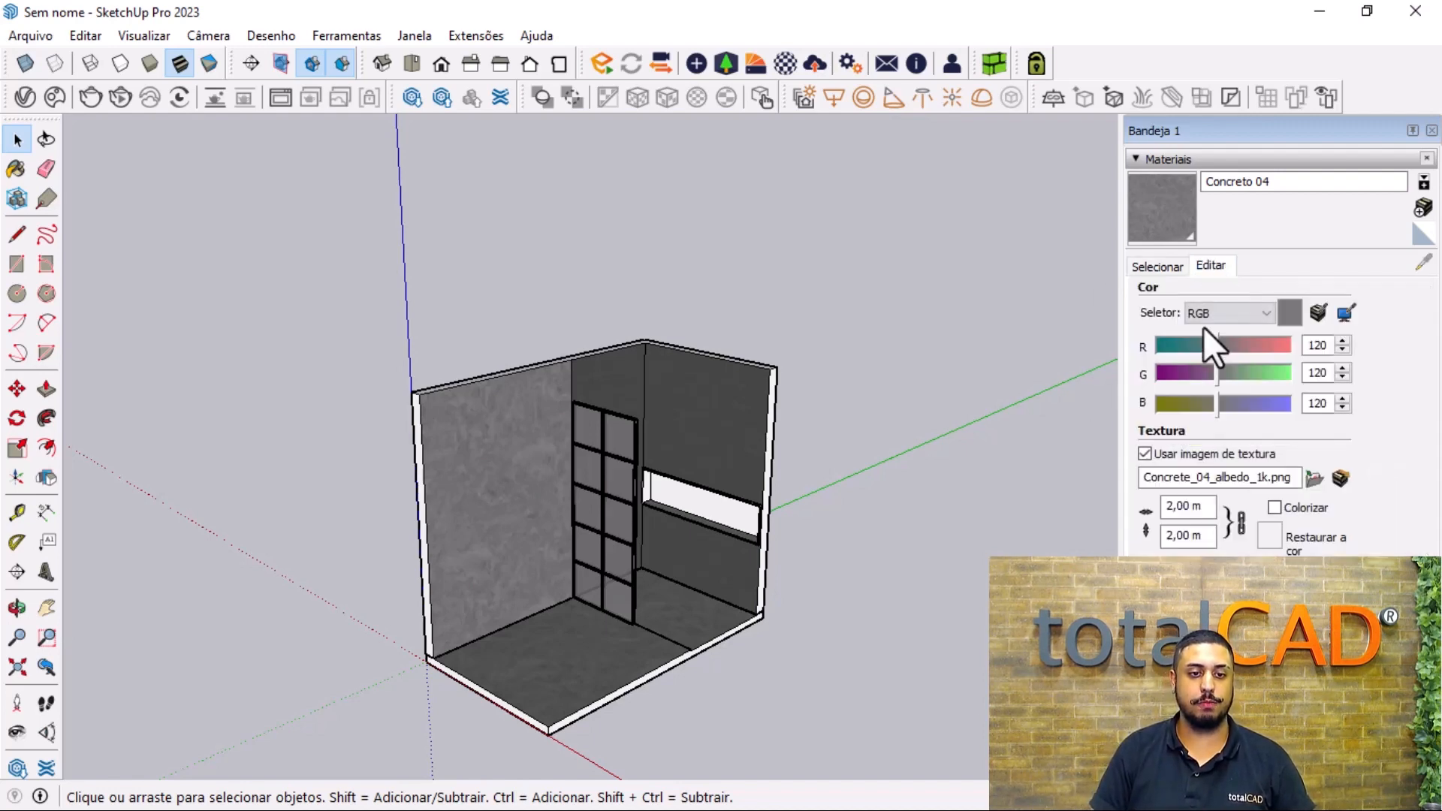
click(1175, 264)
click(1312, 295)
scroll(1390, 457, up, 4)
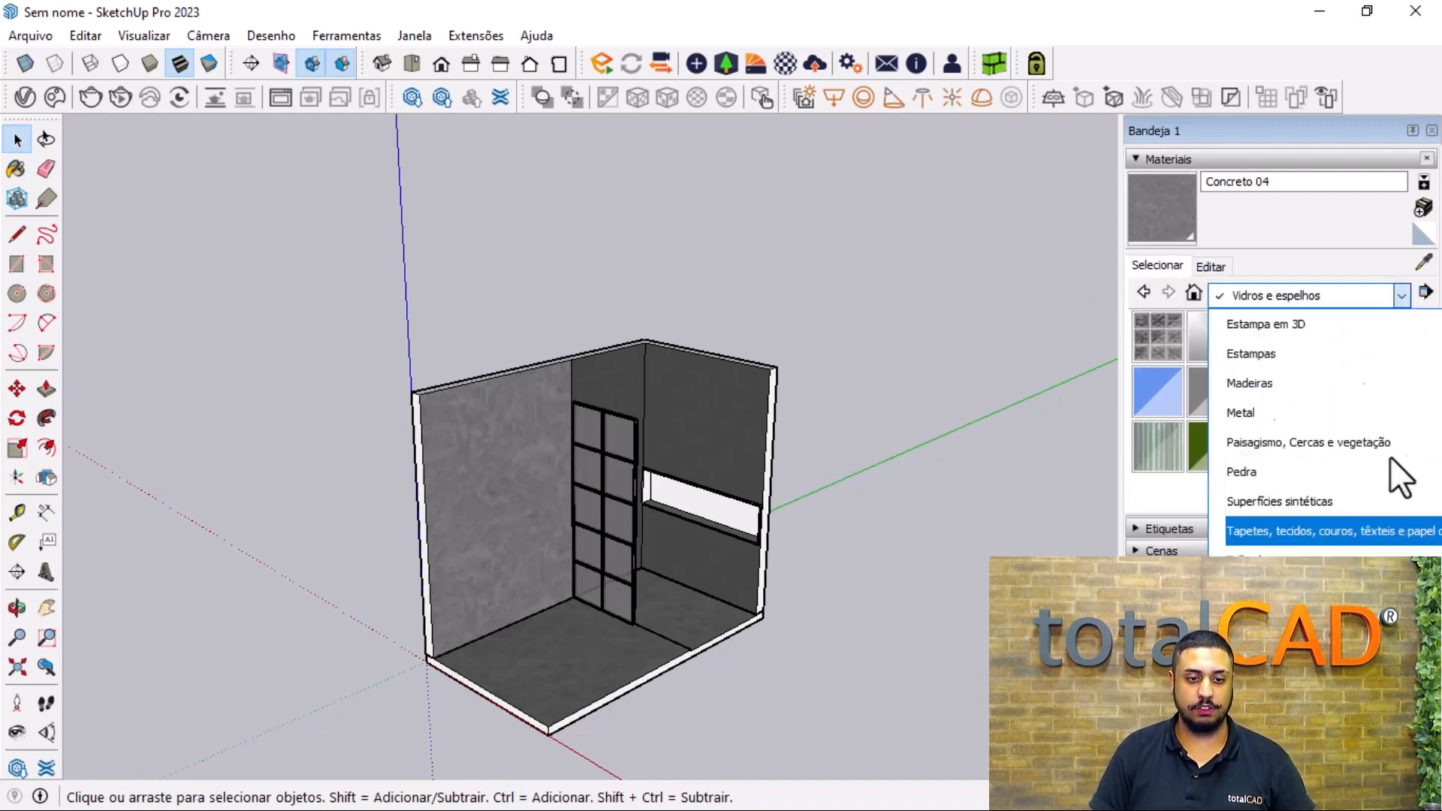
click(1271, 473)
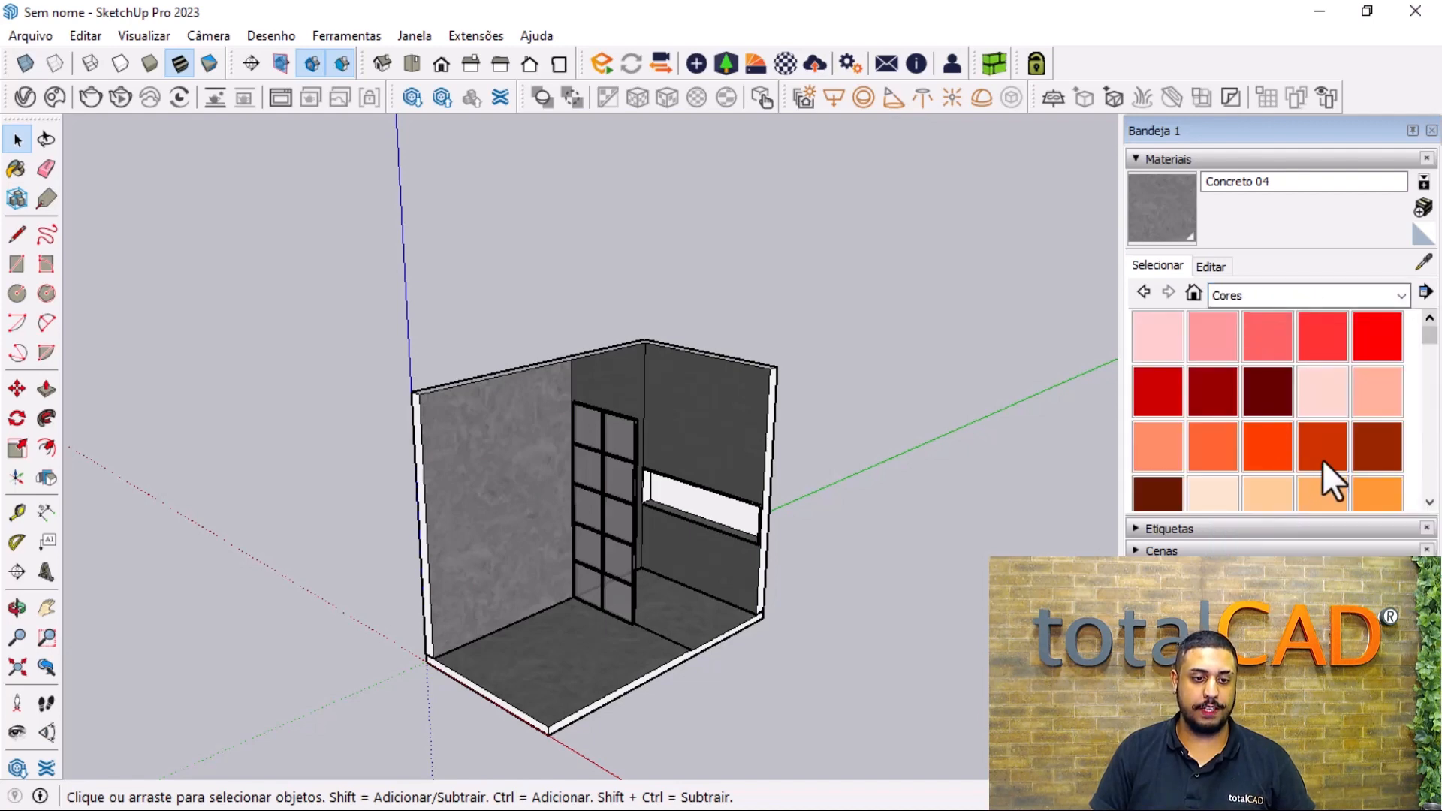
scroll(1306, 480, down, 10)
click(1158, 333)
scroll(586, 725, up, 5)
key(space)
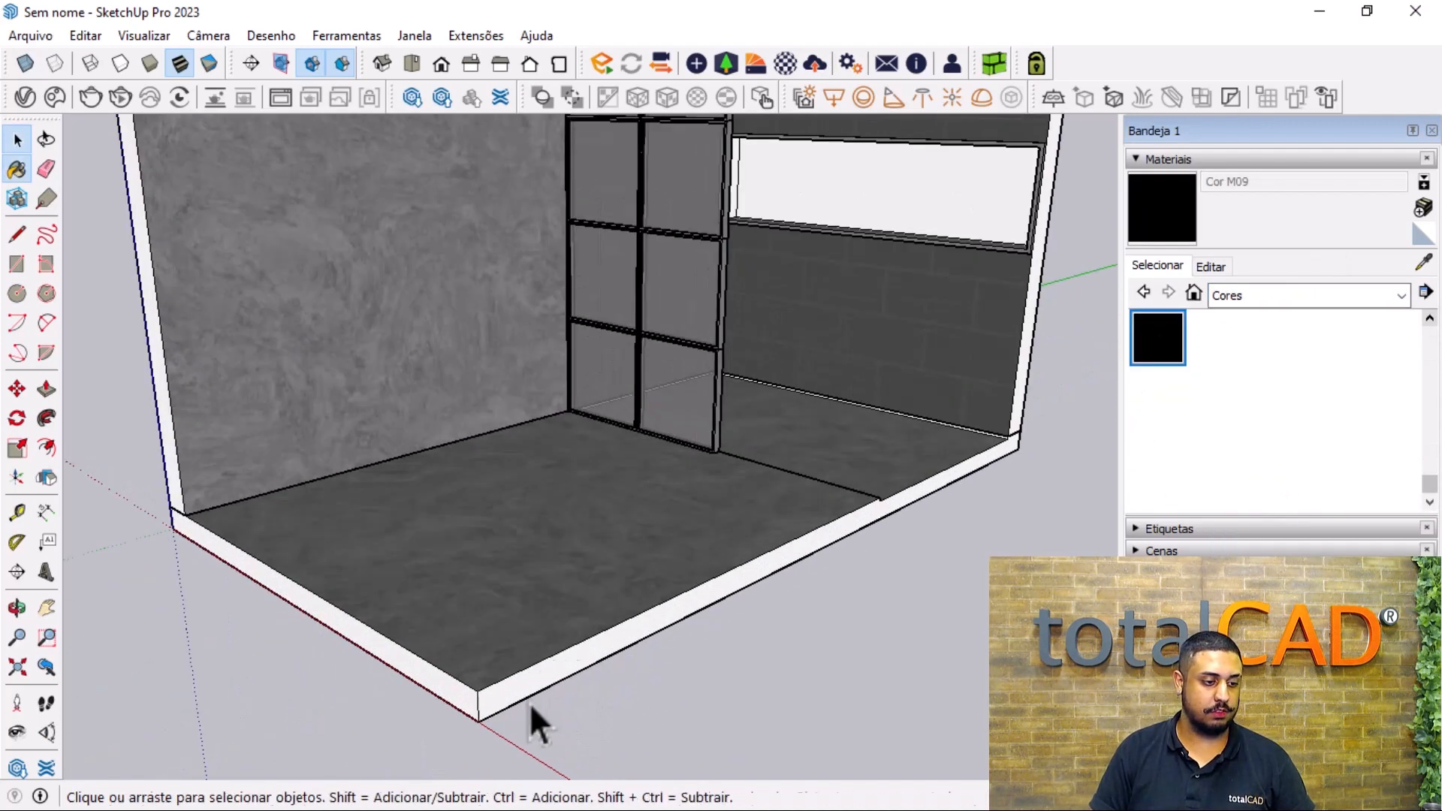
double_click(528, 689)
- Try to paint the entire selected floor slab with Cor M09, and undo it
triple_click(528, 688)
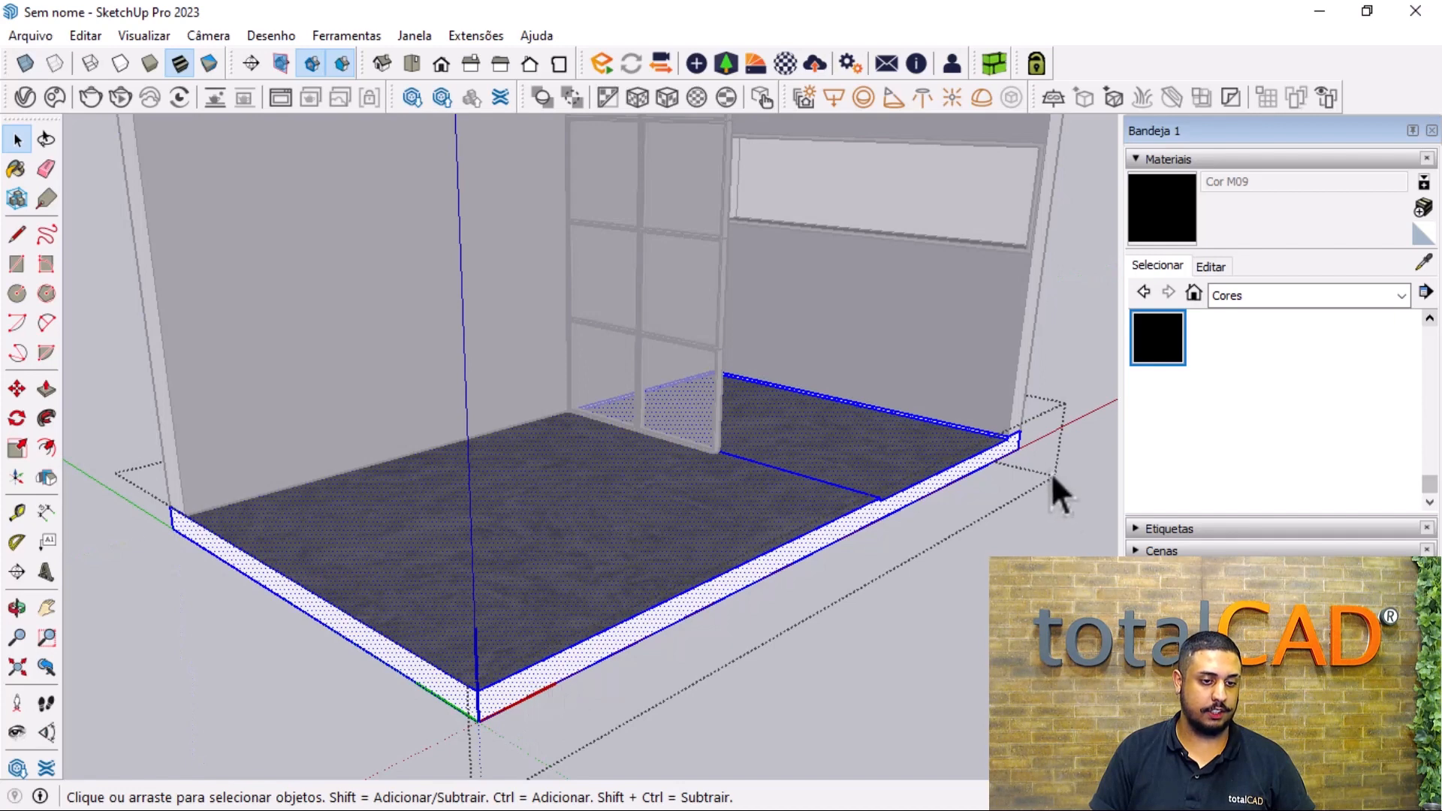
click(705, 741)
click(715, 597)
double_click(715, 597)
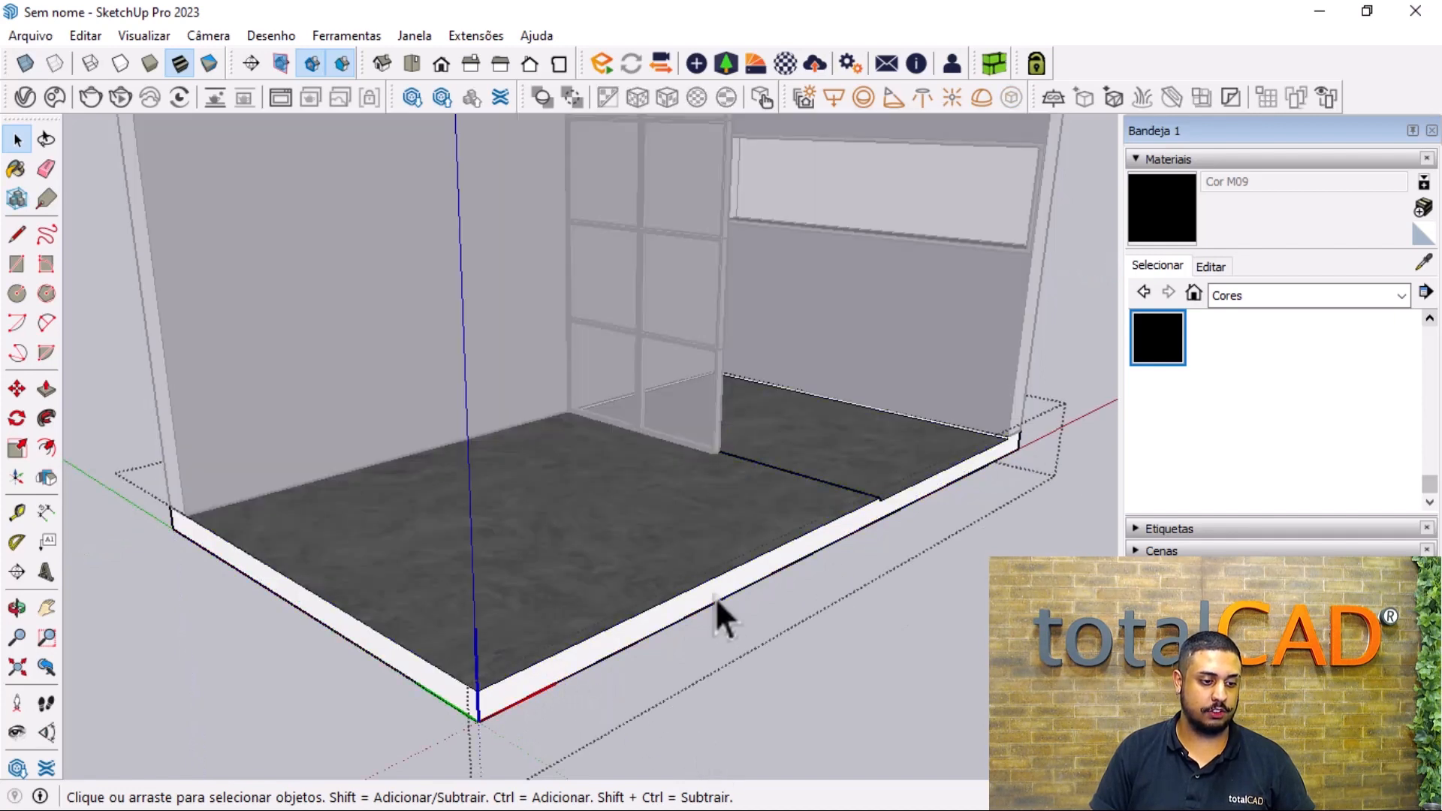
triple_click(715, 597)
click(1174, 210)
click(802, 604)
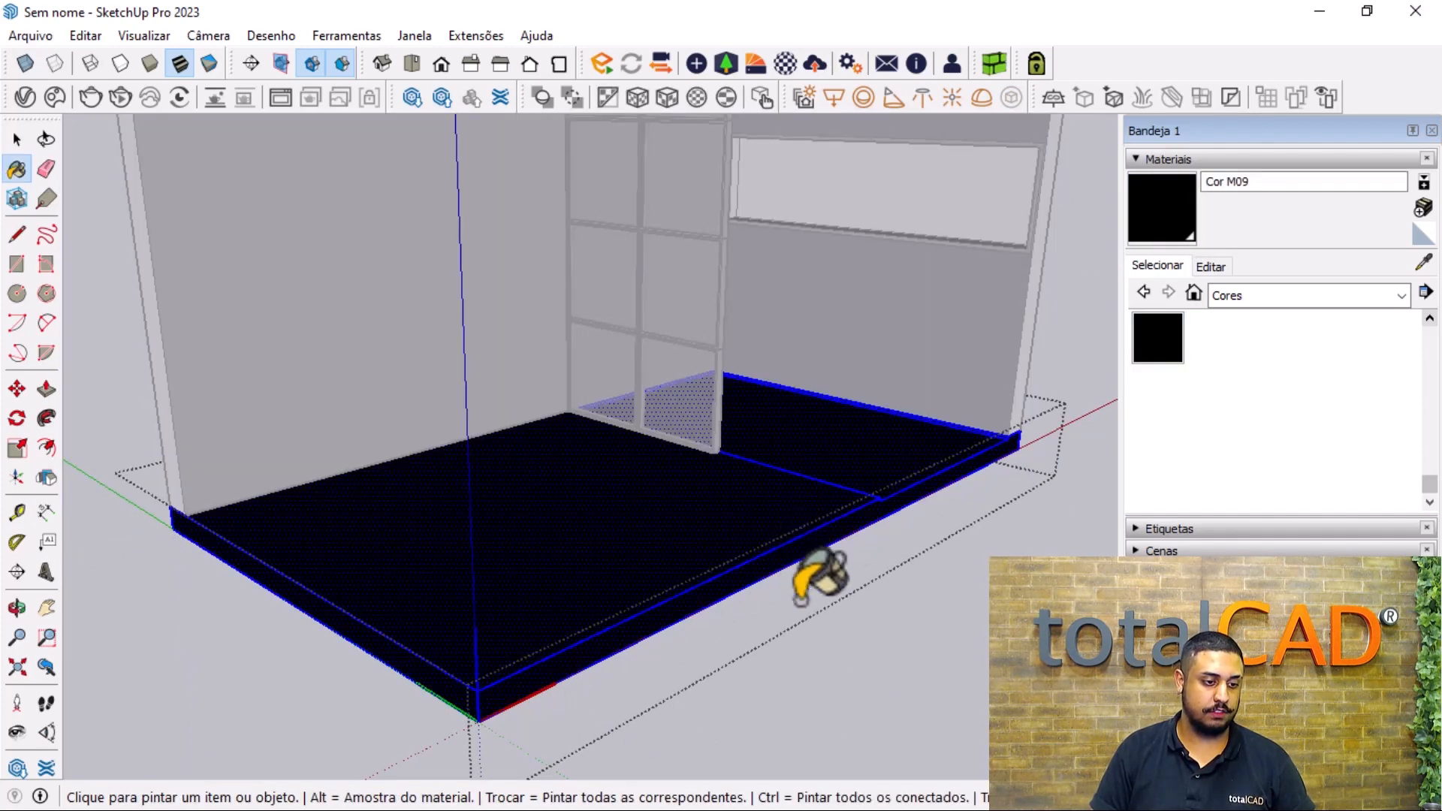
key(ctrl+z)
- Paint the two exposed outer side faces of the floor slab with Cor M09
key(space)
click(625, 639)
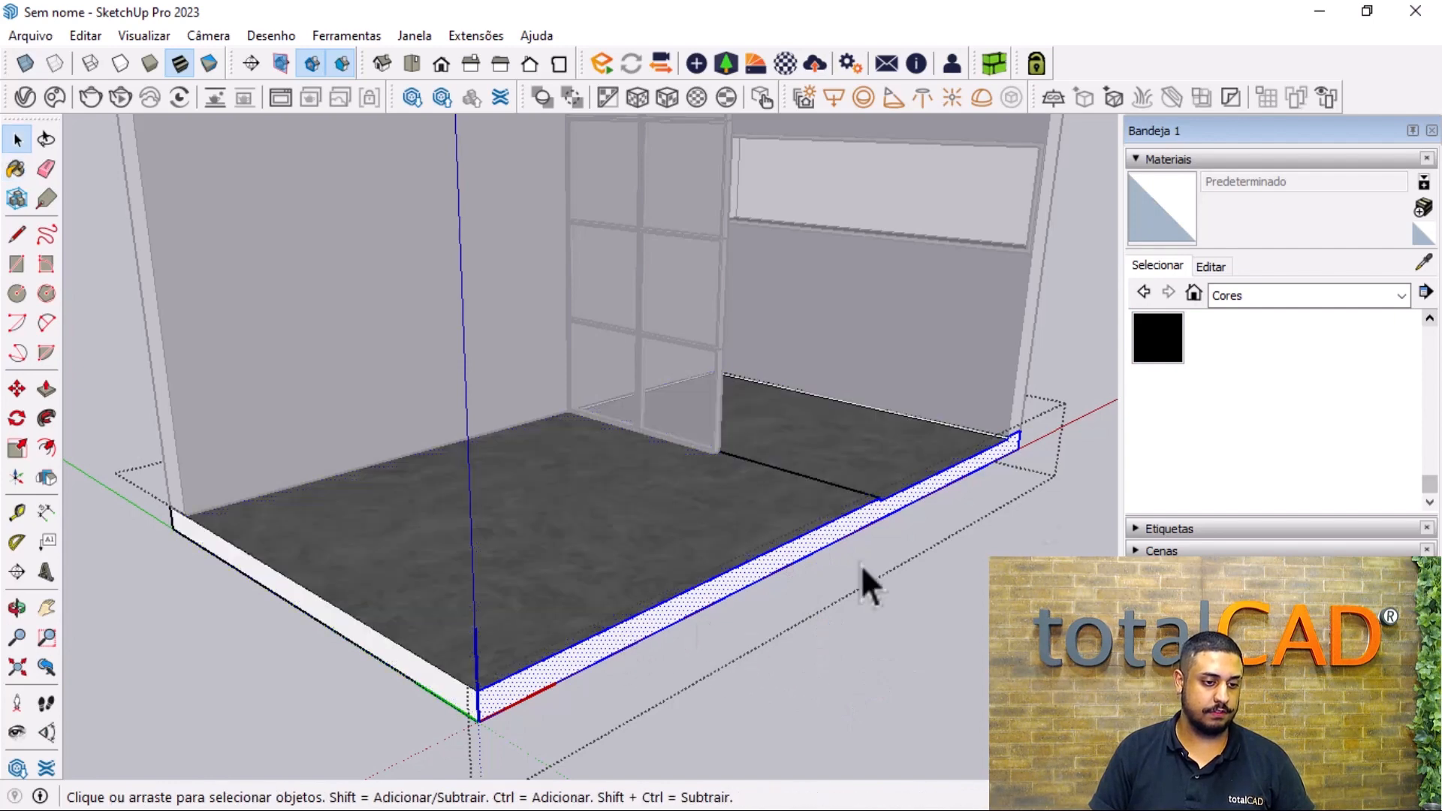
click(1157, 339)
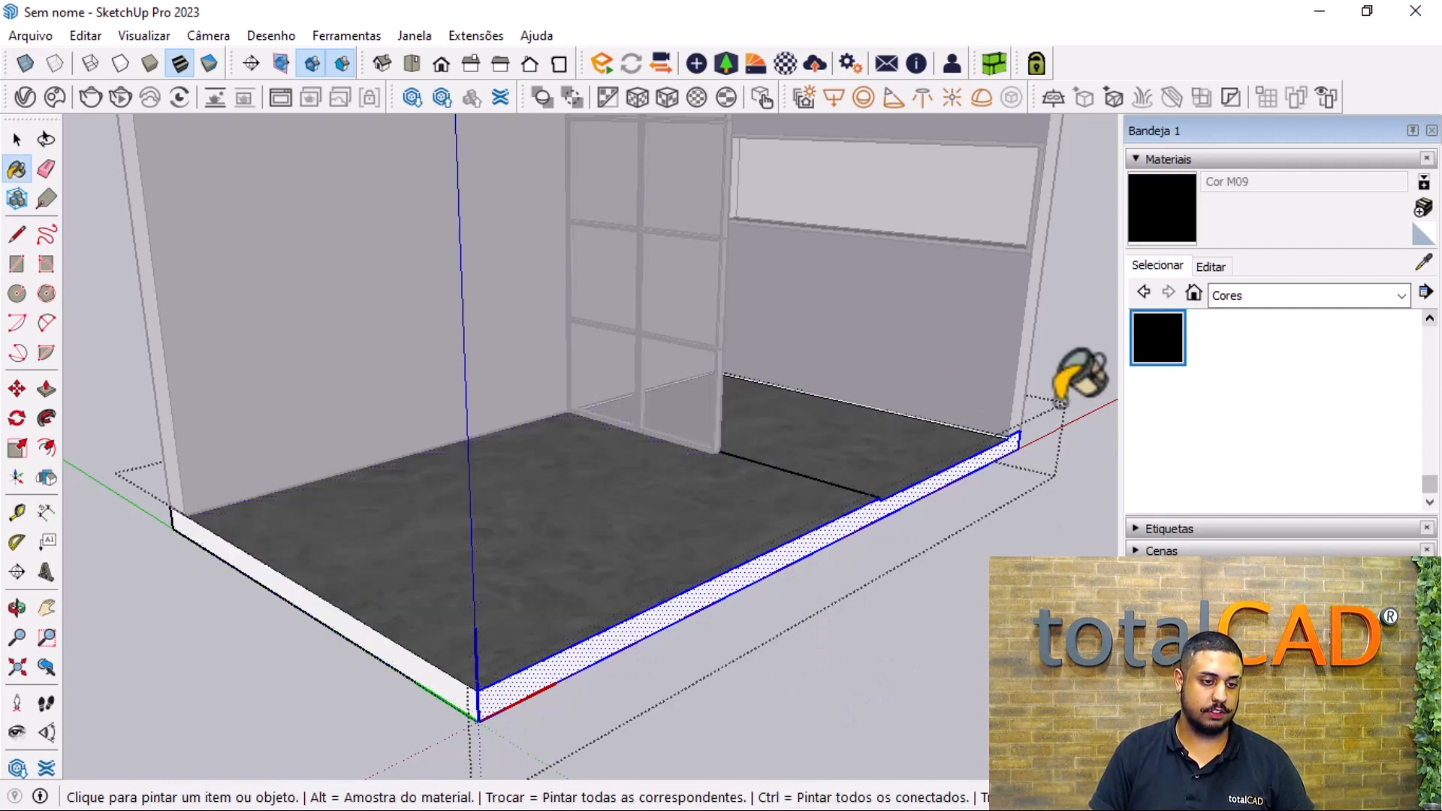
click(822, 521)
click(365, 635)
middle_drag(573, 644, 363, 476)
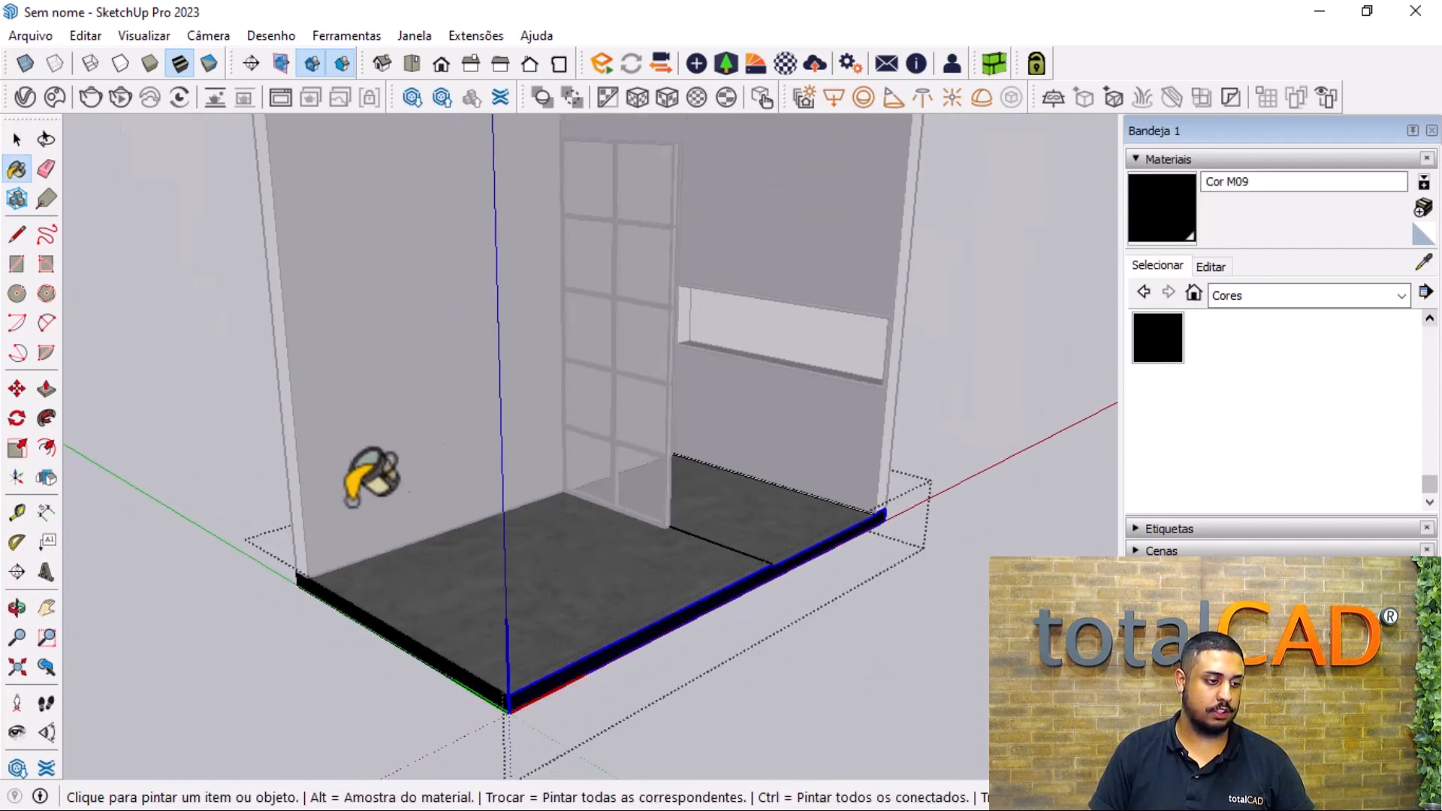
- Open the wall group and paint the vertical end face of the long side wall with Cor M09
key(space)
triple_click(289, 433)
click(292, 429)
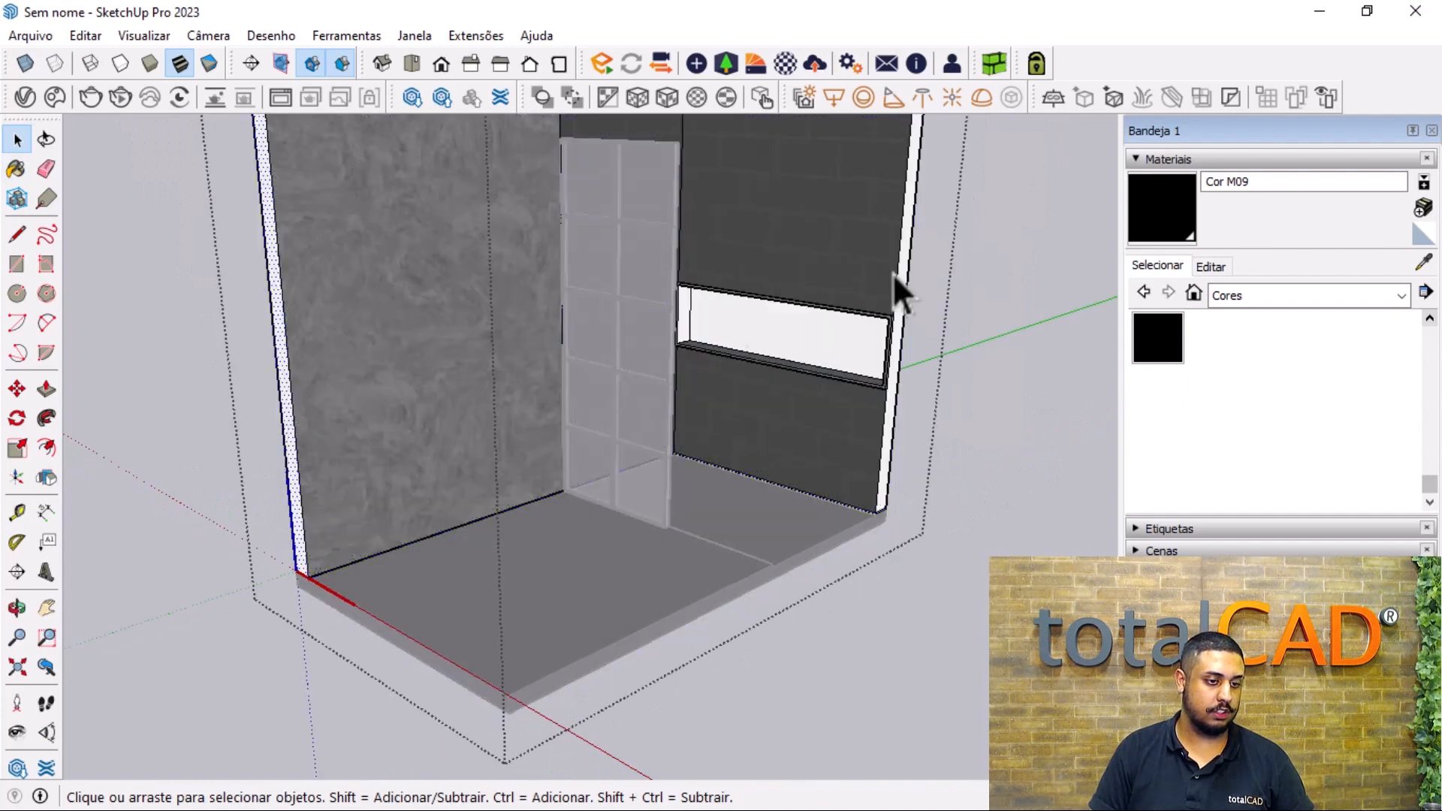
click(1167, 207)
scroll(197, 359, up, 2)
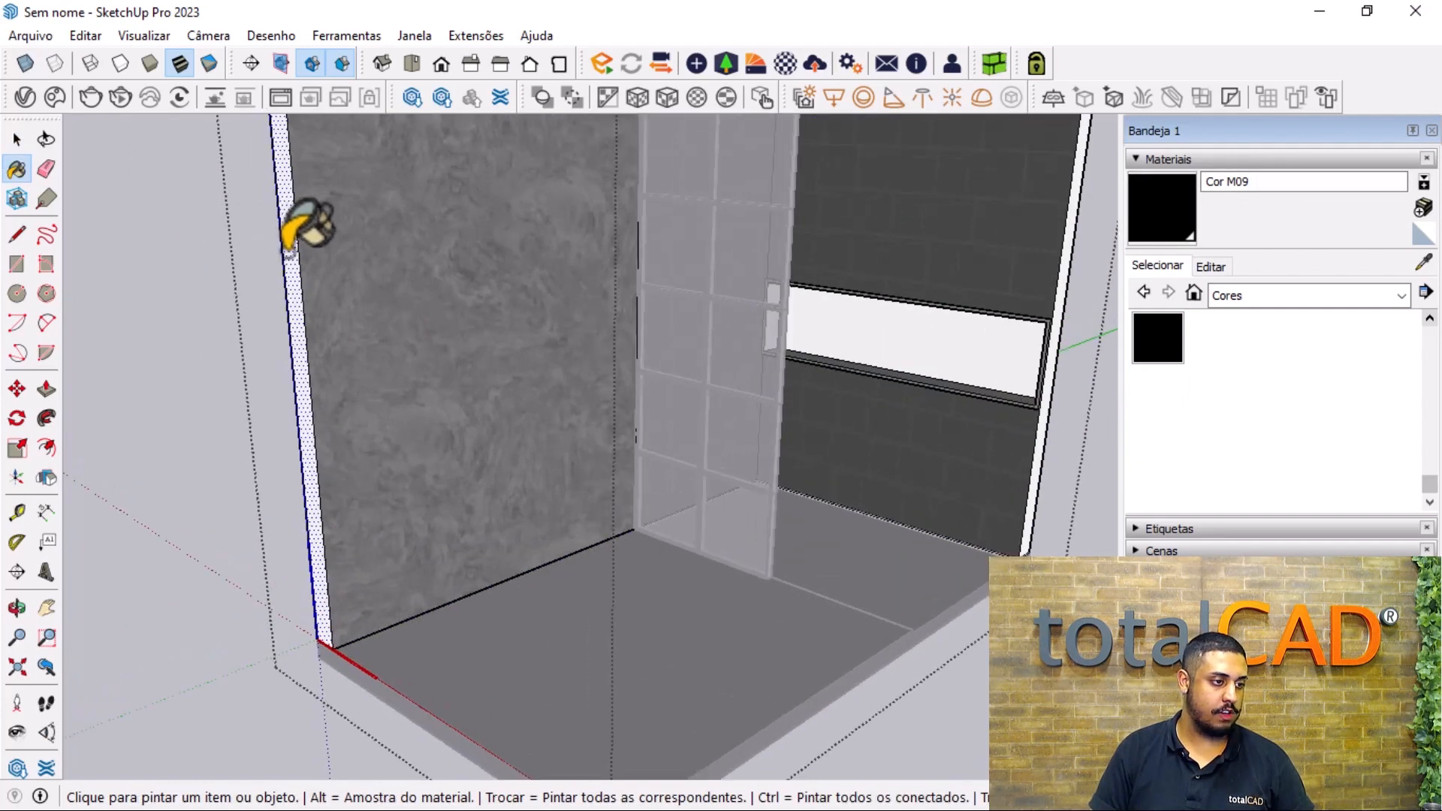
click(287, 248)
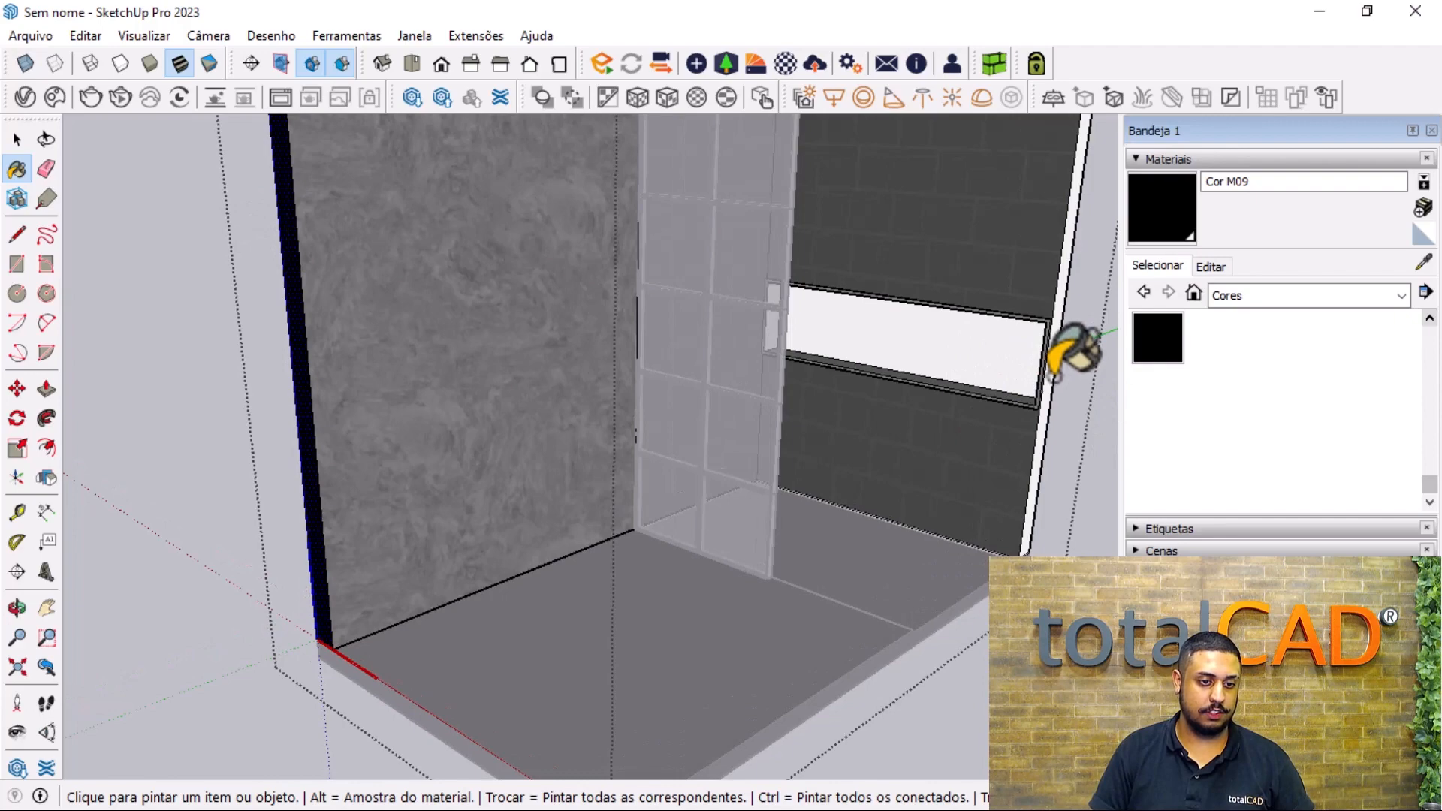
- Paint the niche wall's vertical end face and the top edge of both walls with Cor M09
scroll(1054, 368, down, 4)
middle_drag(1040, 360, 246, 443)
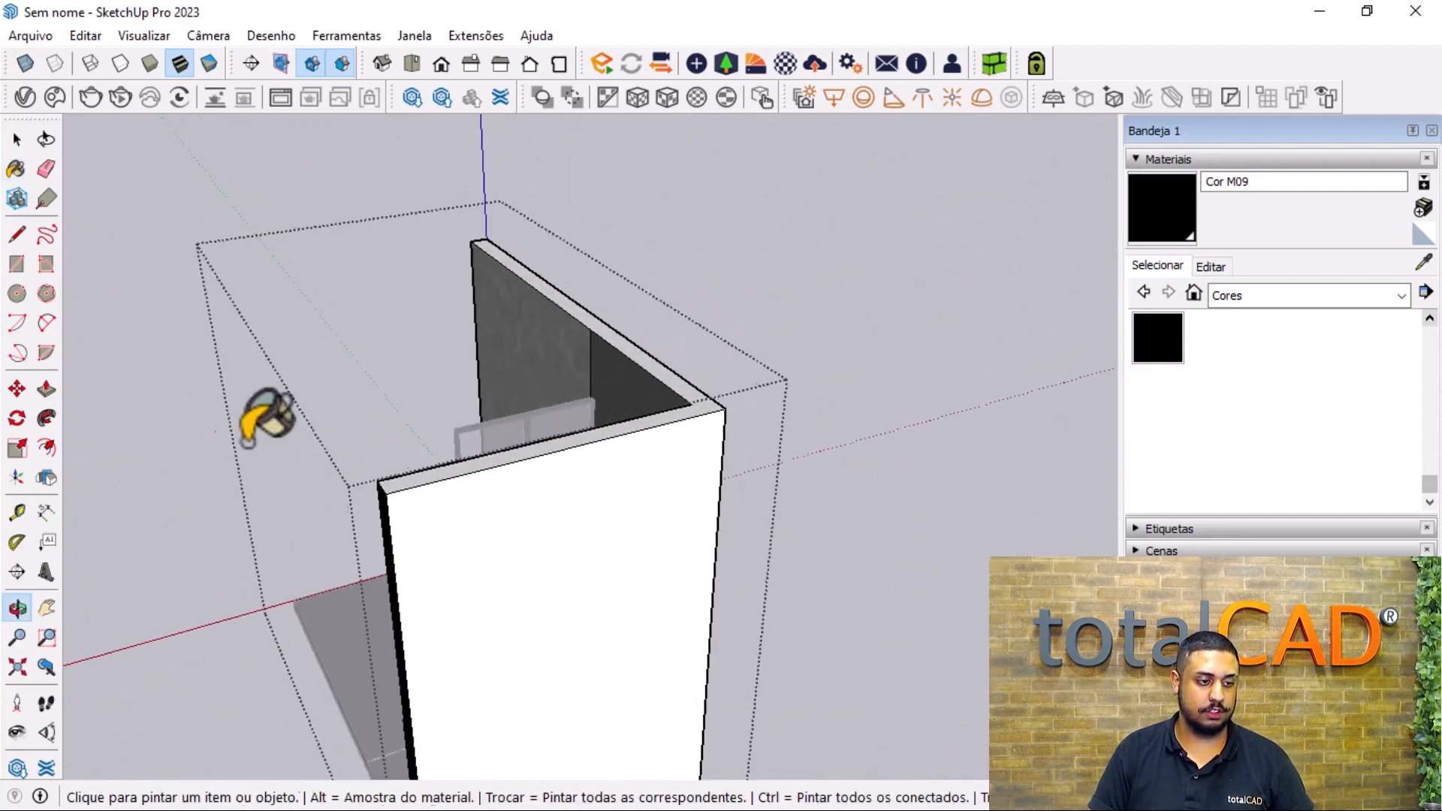
click(707, 400)
scroll(548, 508, down, 3)
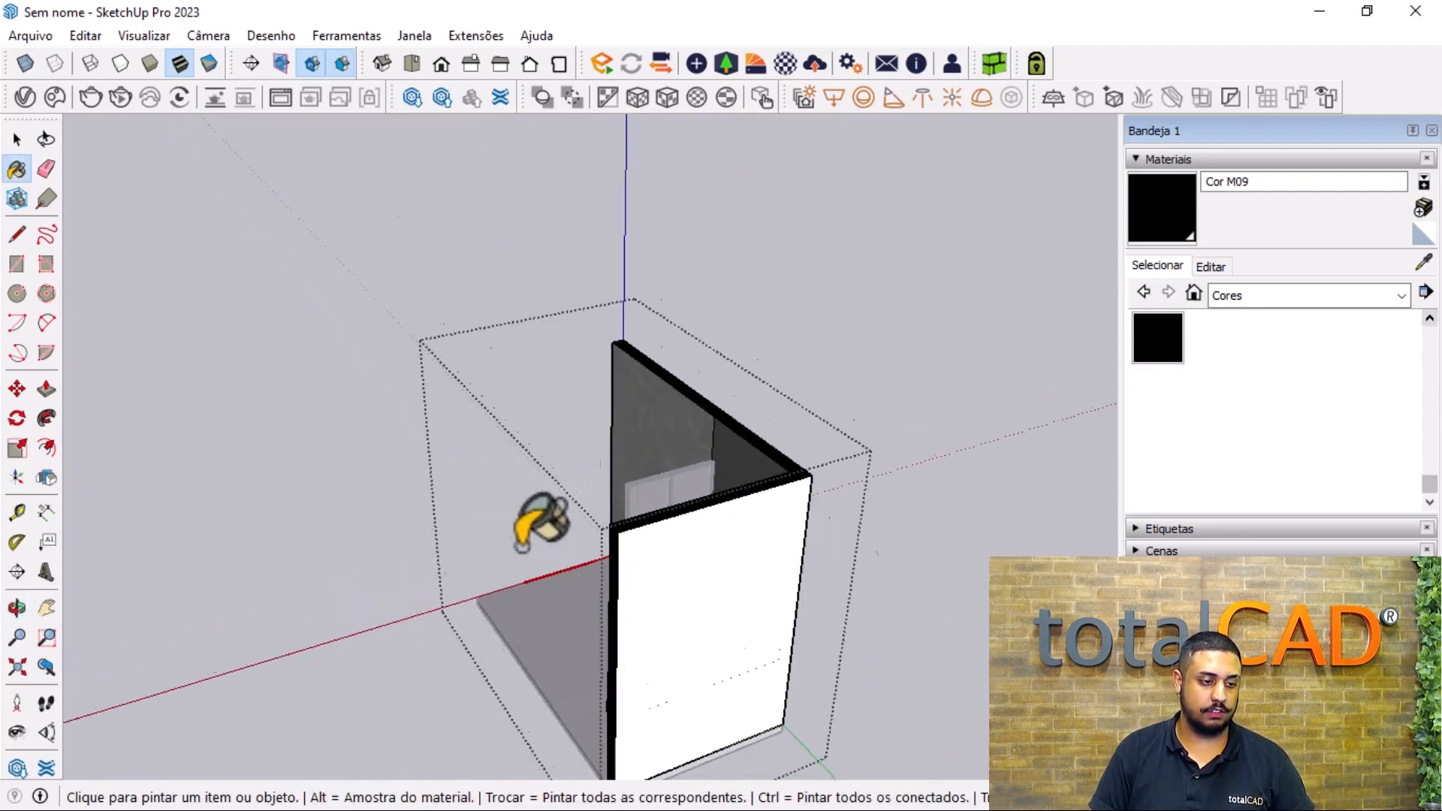
mouse_move(548, 508)
middle_down()
mouse_move(612, 612)
mouse_move(950, 474)
mouse_move(654, 573)
mouse_move(1024, 358)
middle_up()
key(space)
- Check the room shell with its black outer edges from different viewpoints
scroll(624, 631, up, 5)
middle_drag(631, 616, 761, 744)
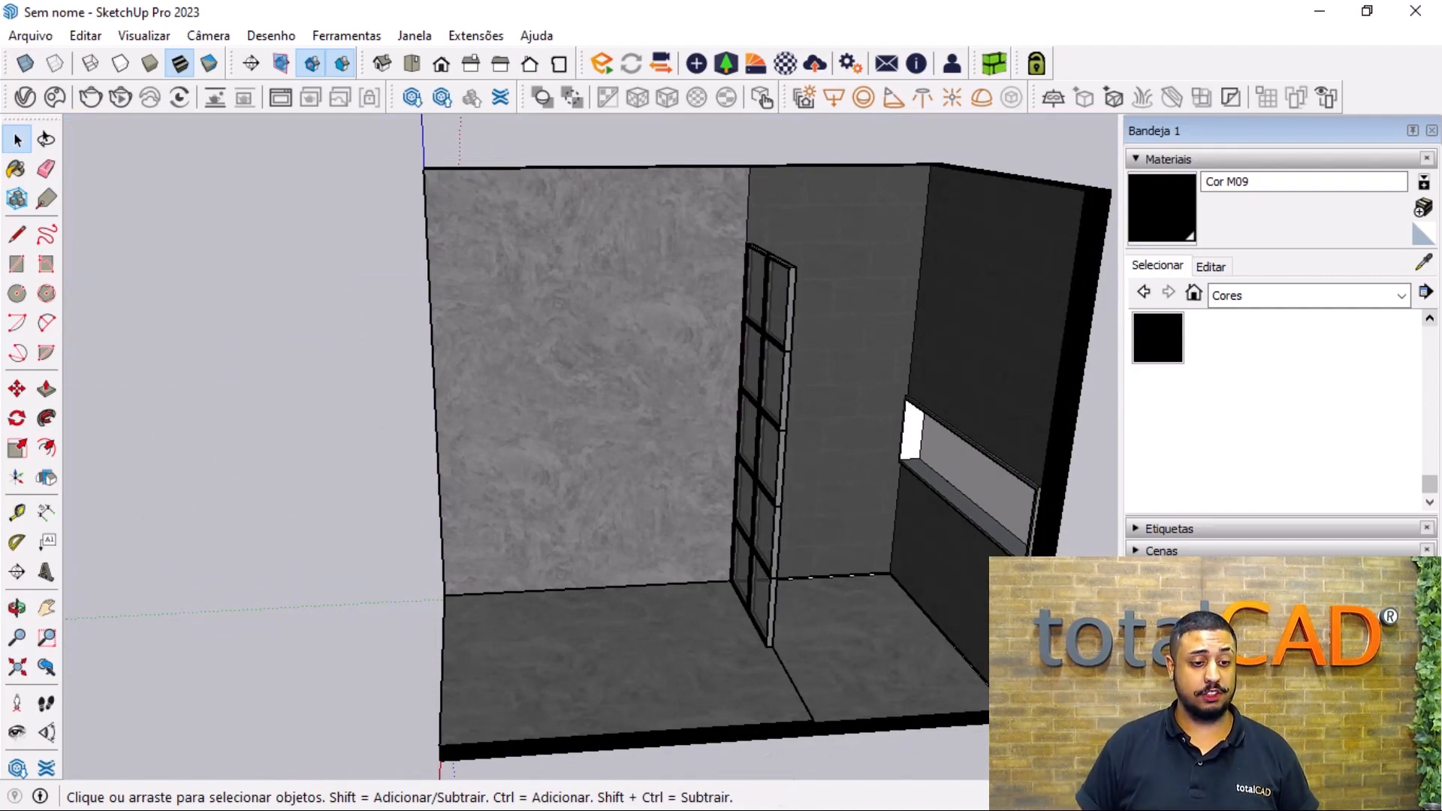
middle_drag(762, 500, 604, 543)
scroll(871, 535, down, 5)
middle_drag(663, 615, 856, 574)
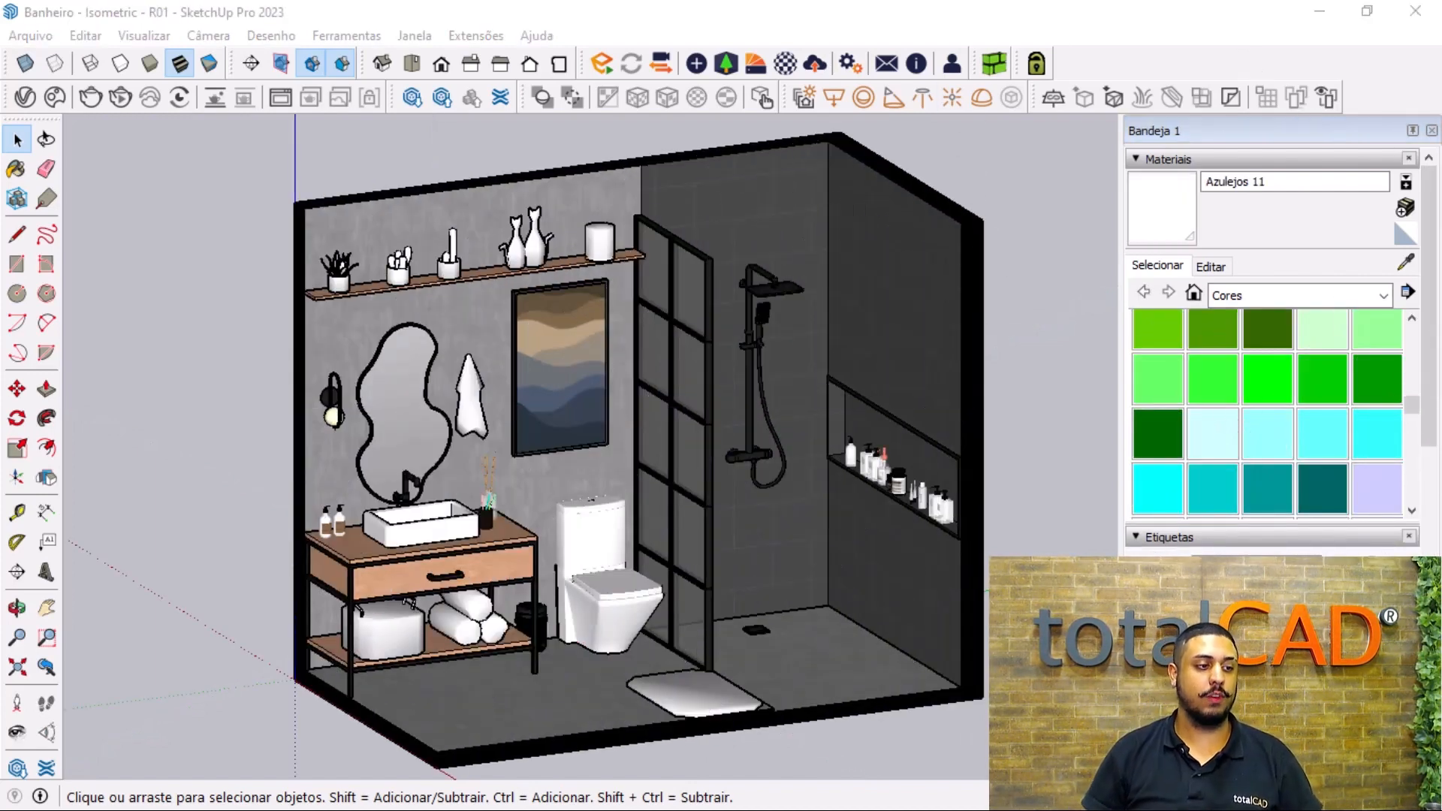
- In the furnished Banheiro - Isometric - R01 model, examine the shelf decorations, soap bottles, toothbrush holder and vanity
click(537, 250)
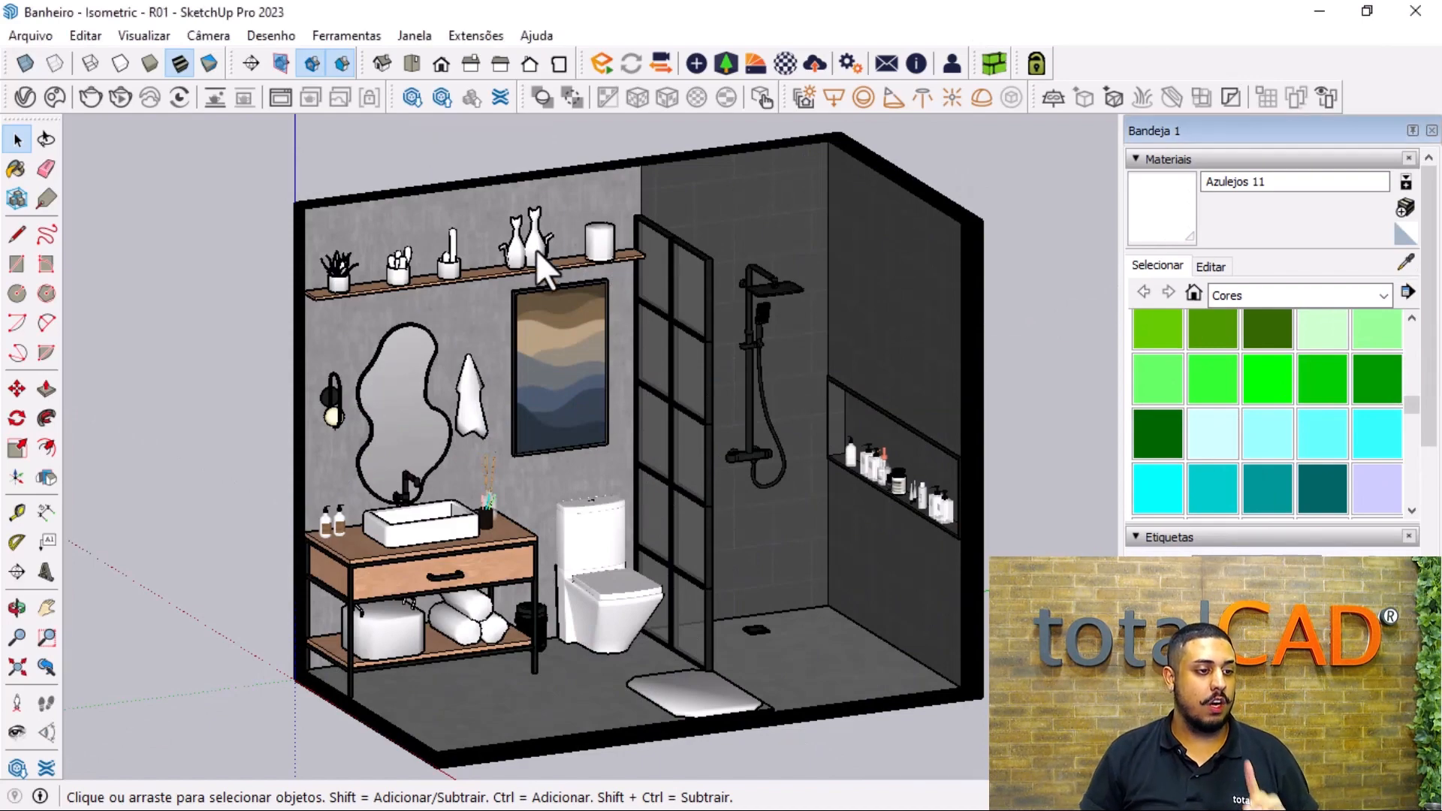
click(349, 275)
click(330, 524)
scroll(329, 523, up, 5)
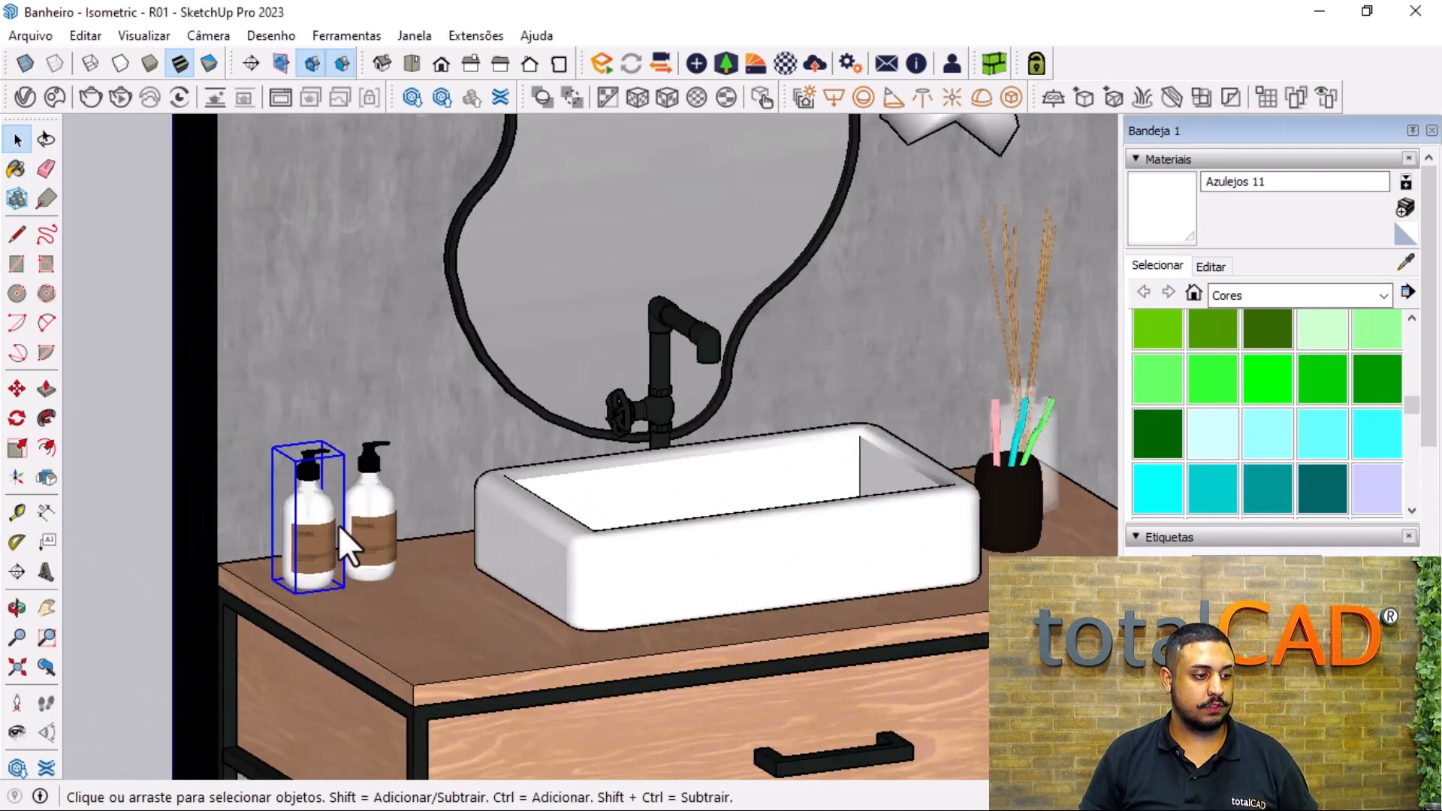
click(317, 538)
click(365, 534)
click(1017, 475)
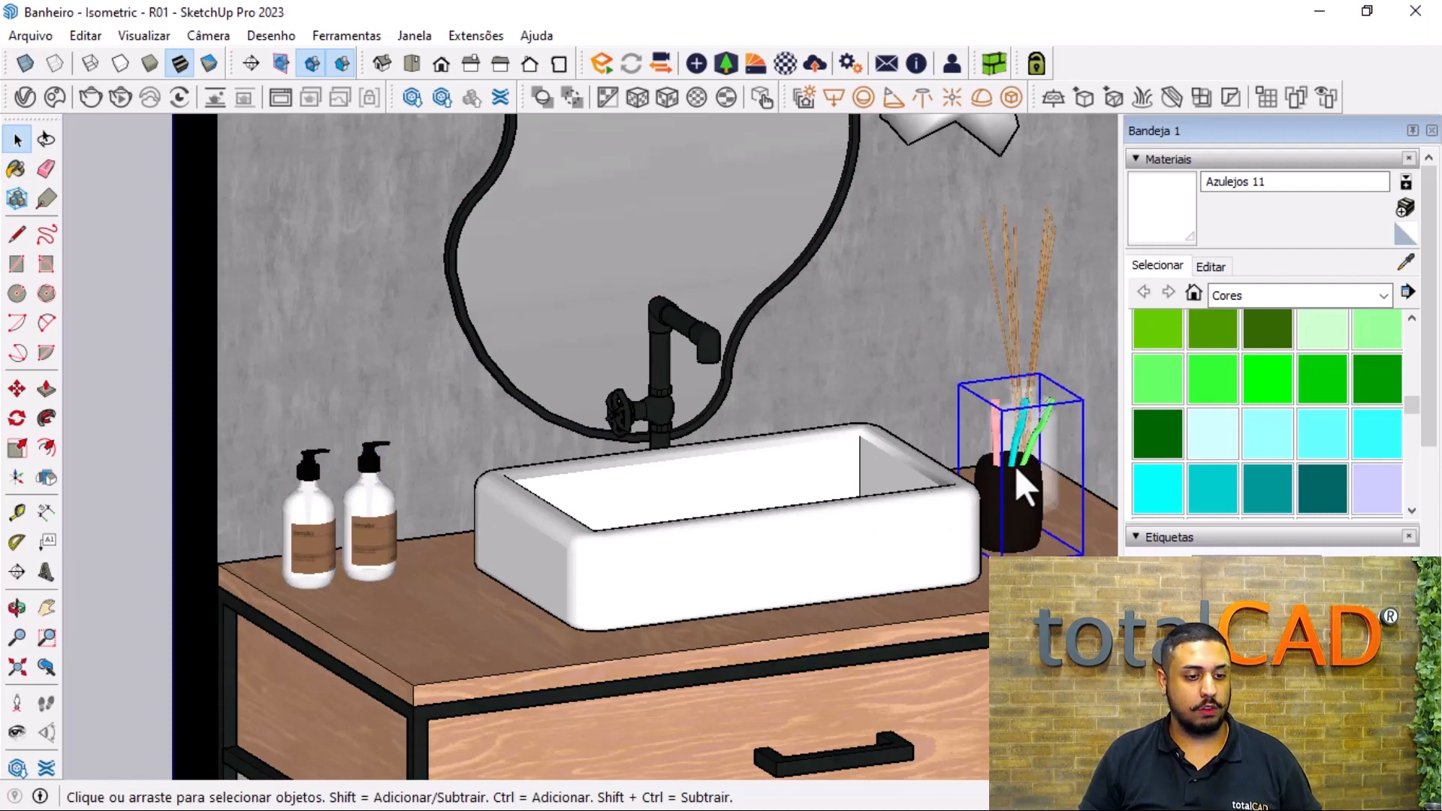
click(681, 406)
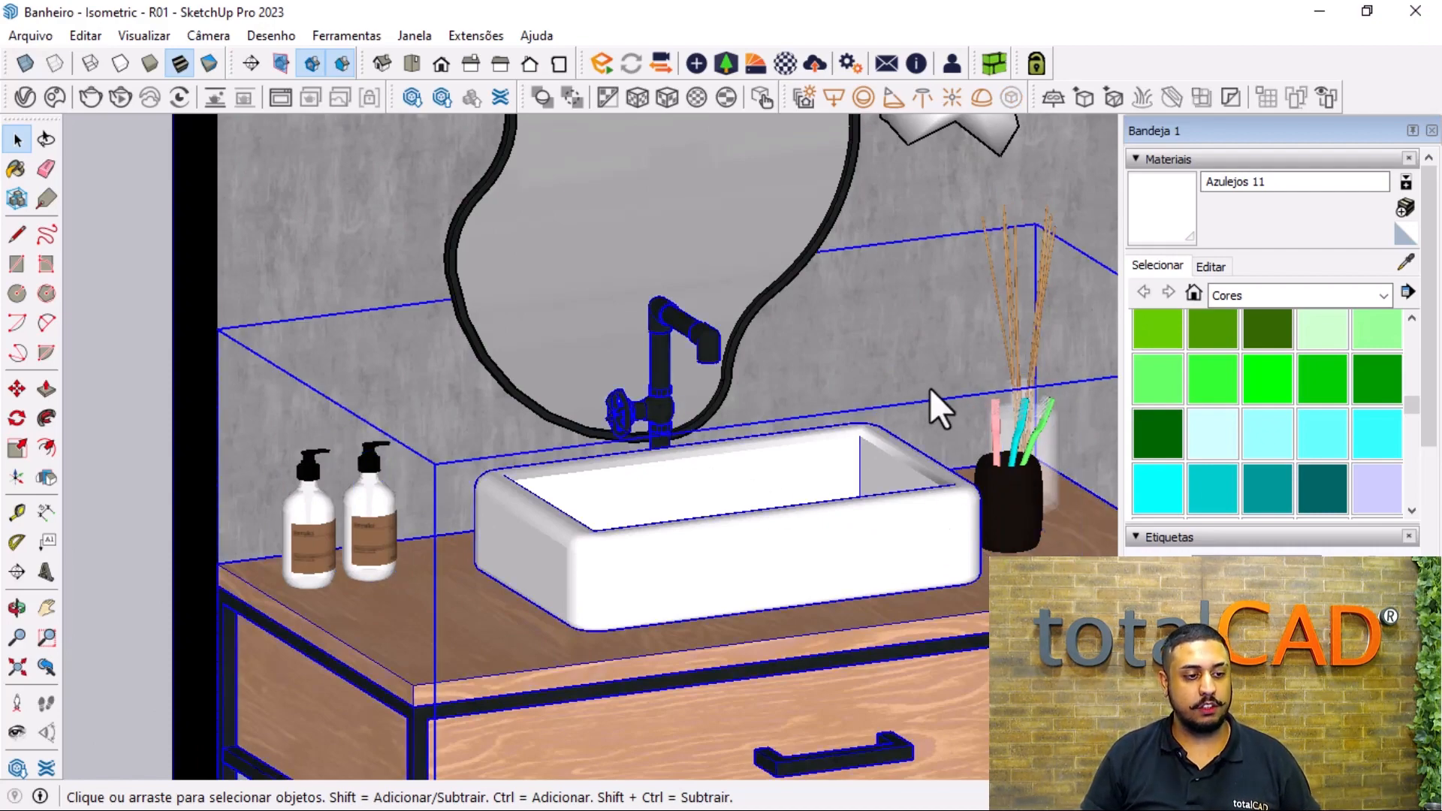
- Examine the toiletry bottles placed in the shower wall niche
scroll(932, 417, down, 8)
shift+middle_drag(983, 399, 505, 478)
scroll(811, 464, up, 4)
click(890, 465)
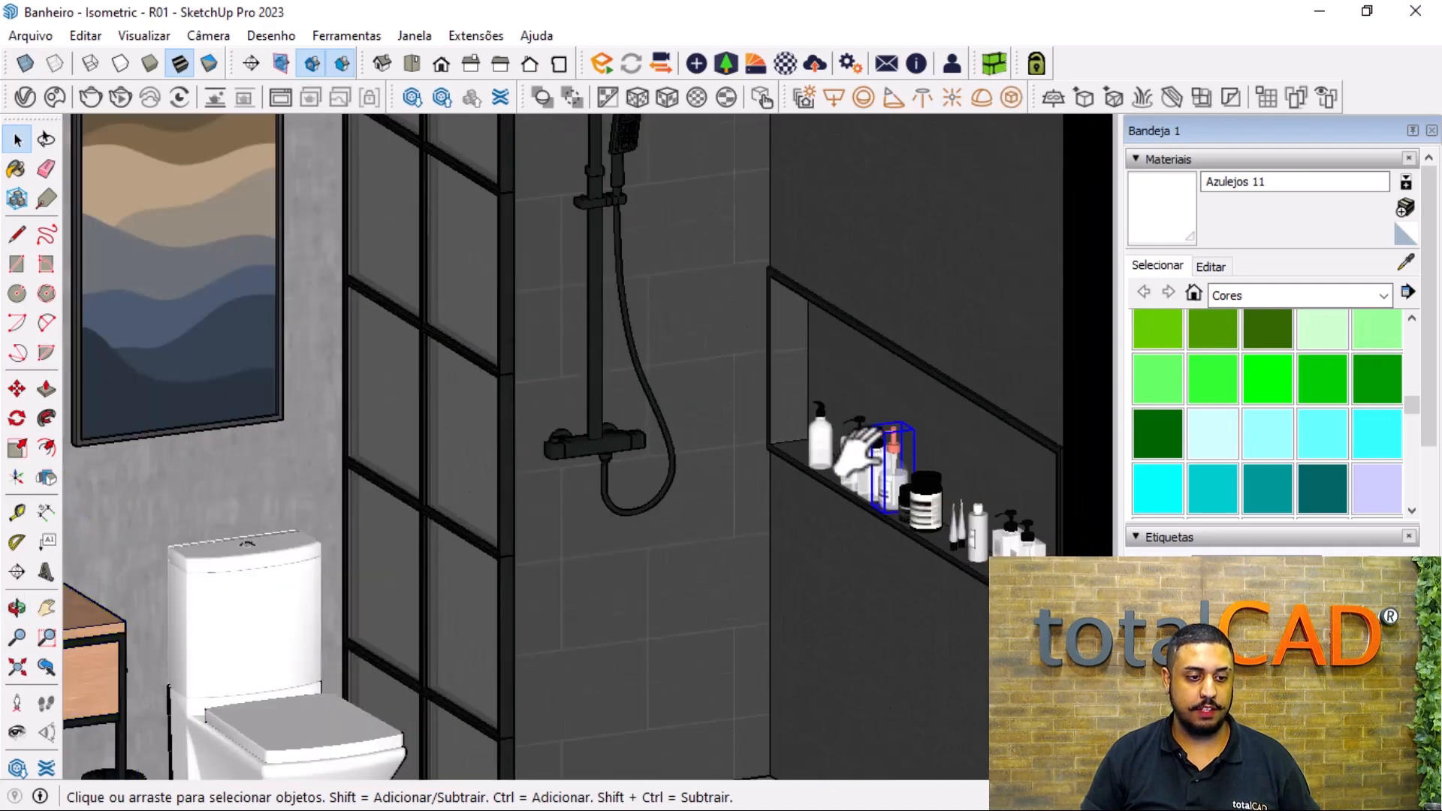
scroll(901, 474, up, 5)
middle_drag(950, 483, 553, 490)
scroll(1022, 526, down, 3)
scroll(707, 500, up, 3)
scroll(712, 500, down, 3)
scroll(712, 499, down, 5)
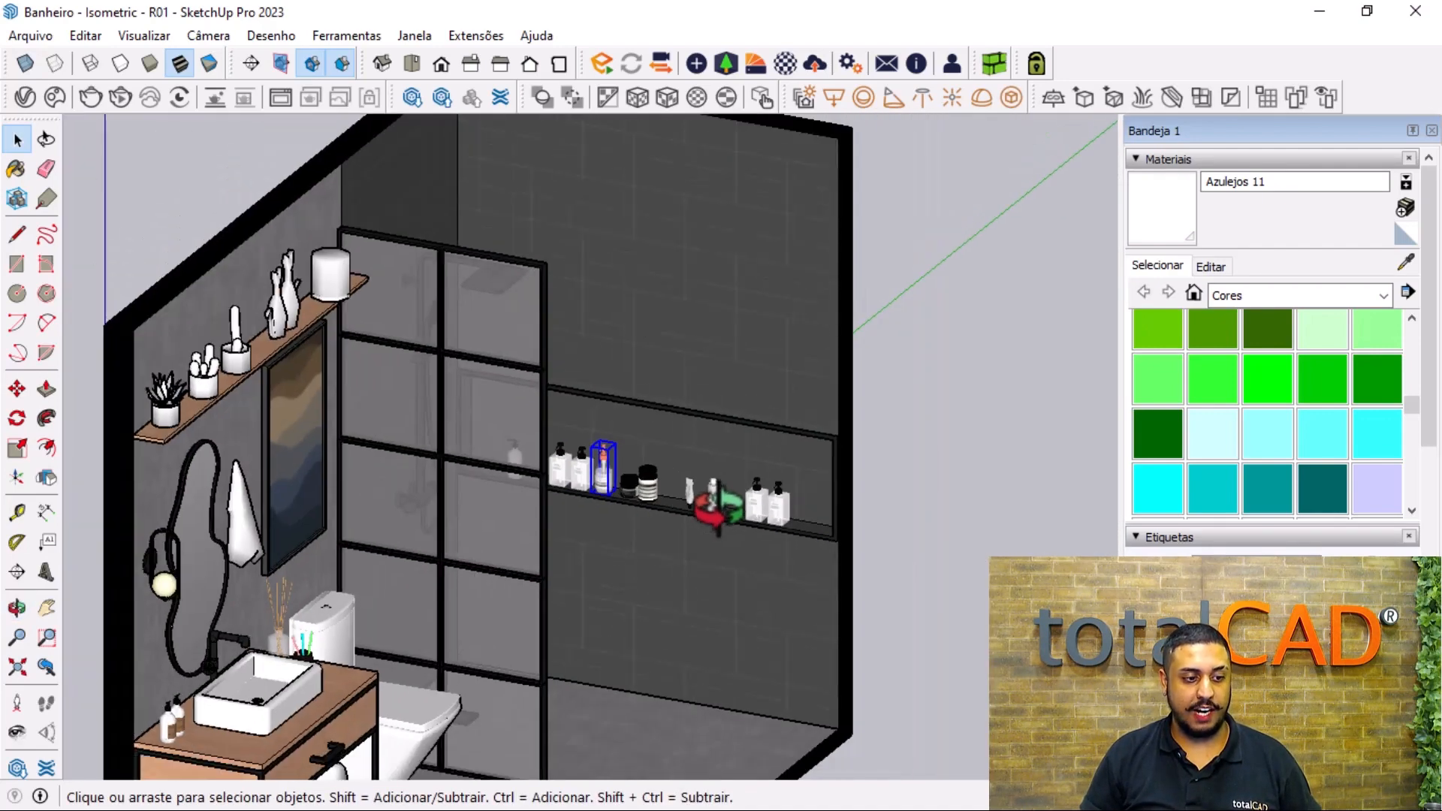
scroll(721, 507, up, 4)
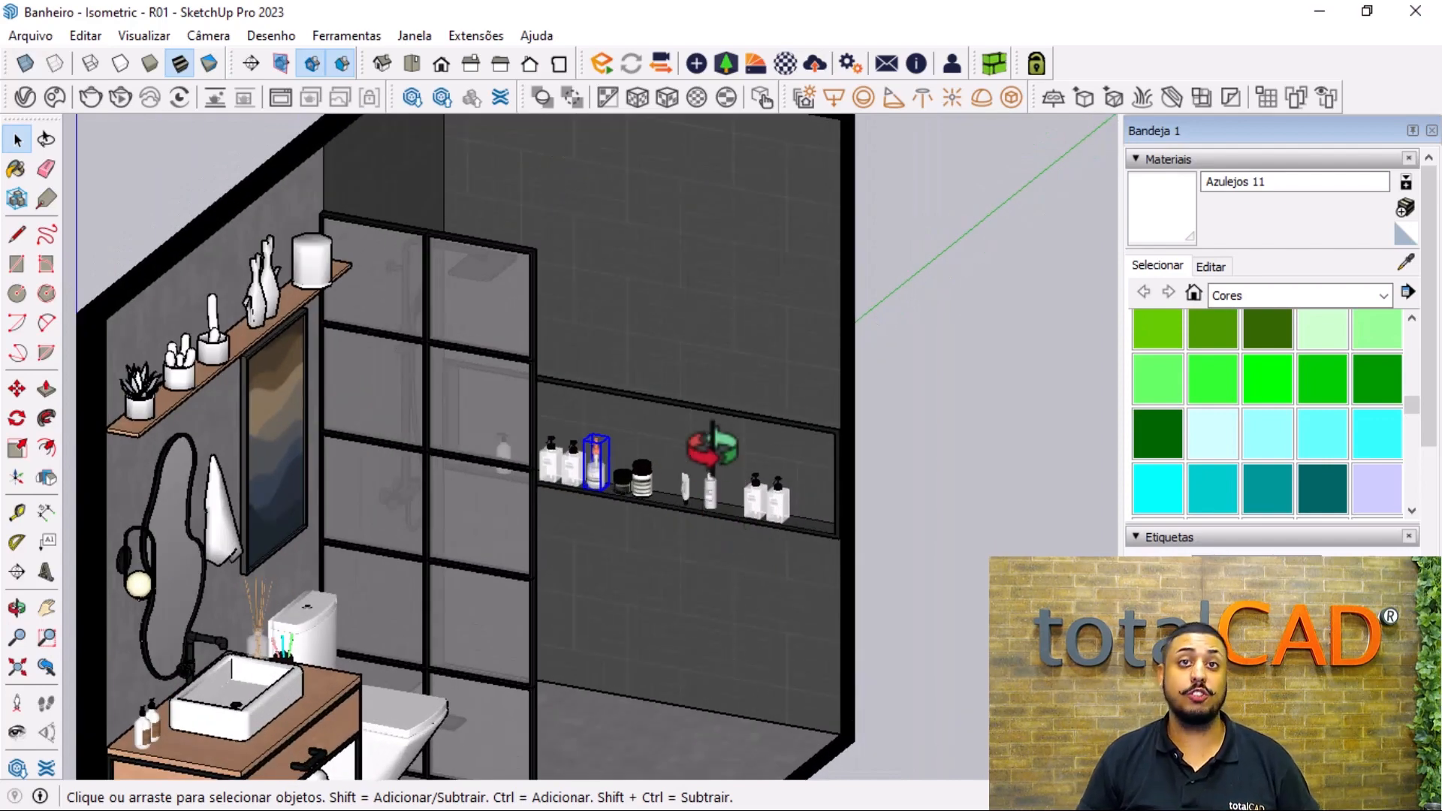
- Look over the whole furnished bathroom, including the vanity, toilet and wall decorations
scroll(662, 469, down, 2)
middle_drag(755, 470, 946, 423)
middle_drag(976, 560, 601, 605)
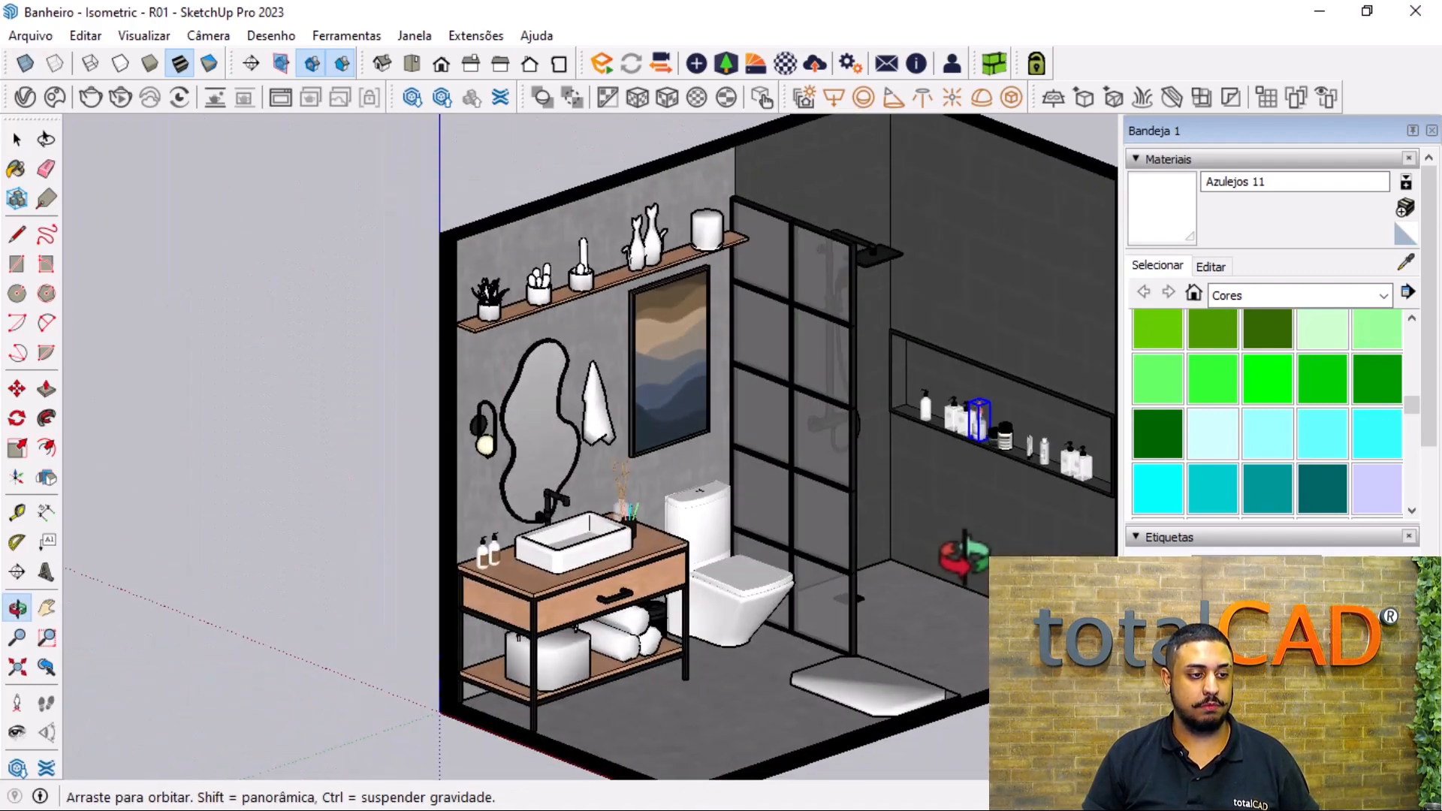
scroll(597, 612, up, 6)
scroll(617, 605, down, 5)
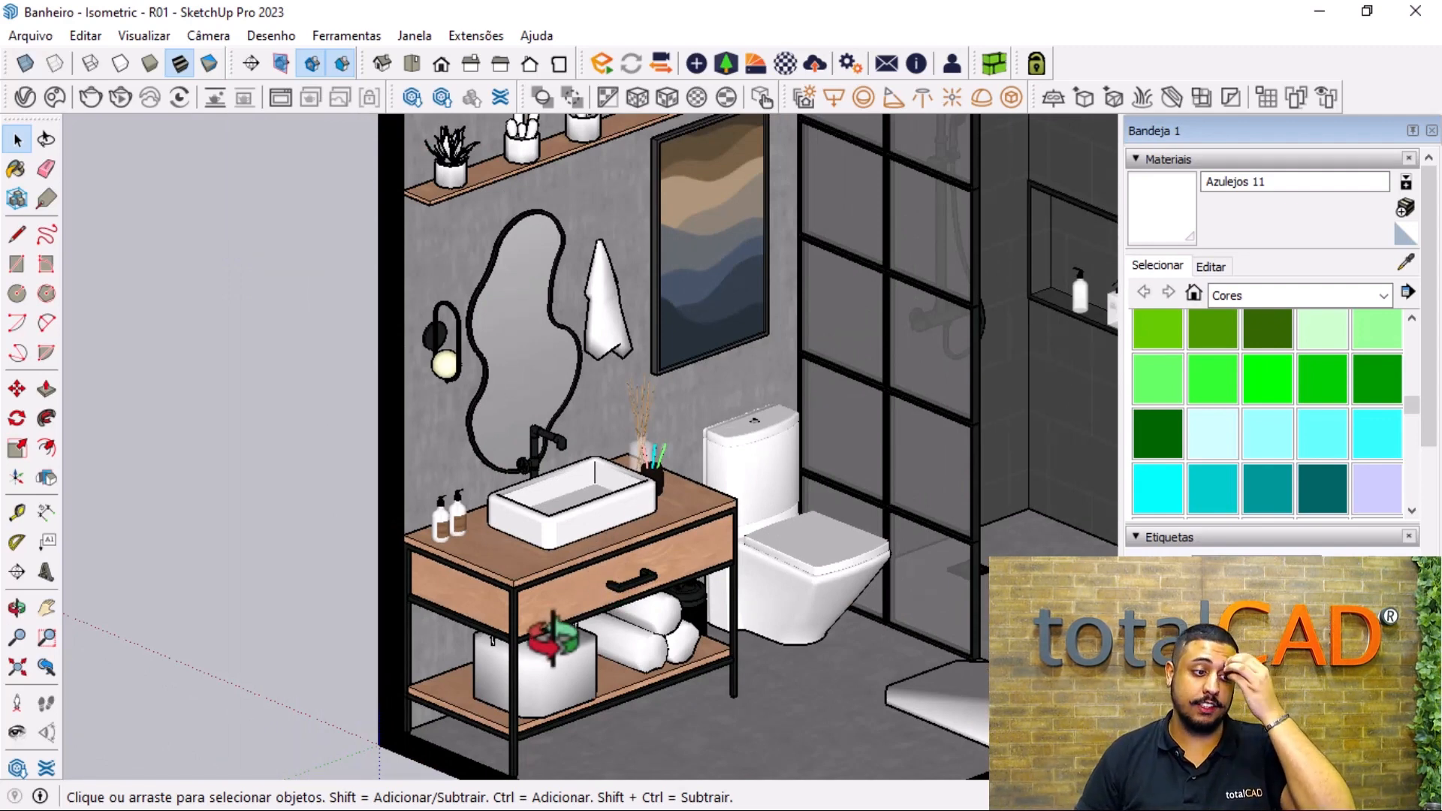
scroll(312, 670, down, 10)
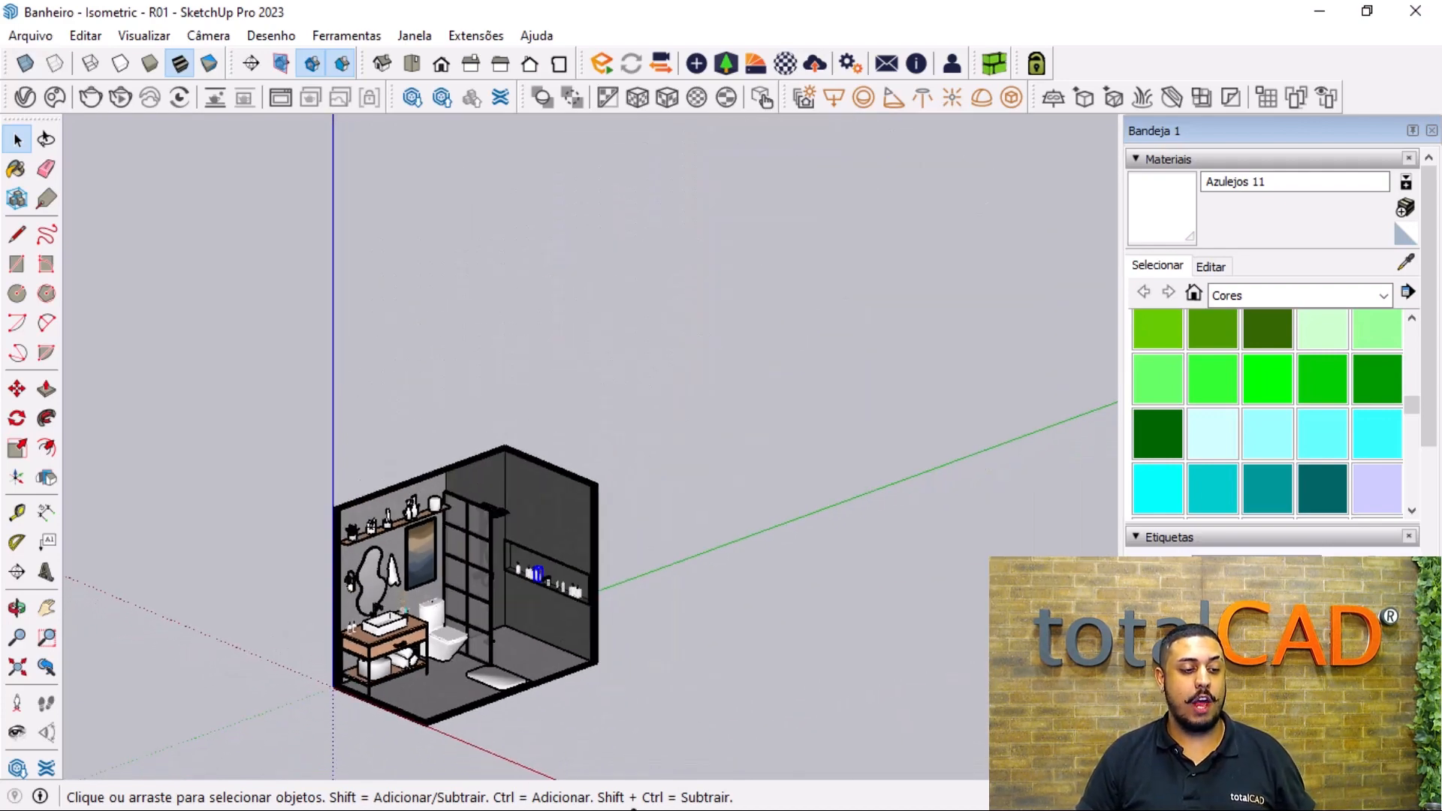
- Draw a large ground rectangle beside the bathroom, with the two corners nearest the room rounded and its outline offset inward
shift+middle_drag(732, 721, 193, 380)
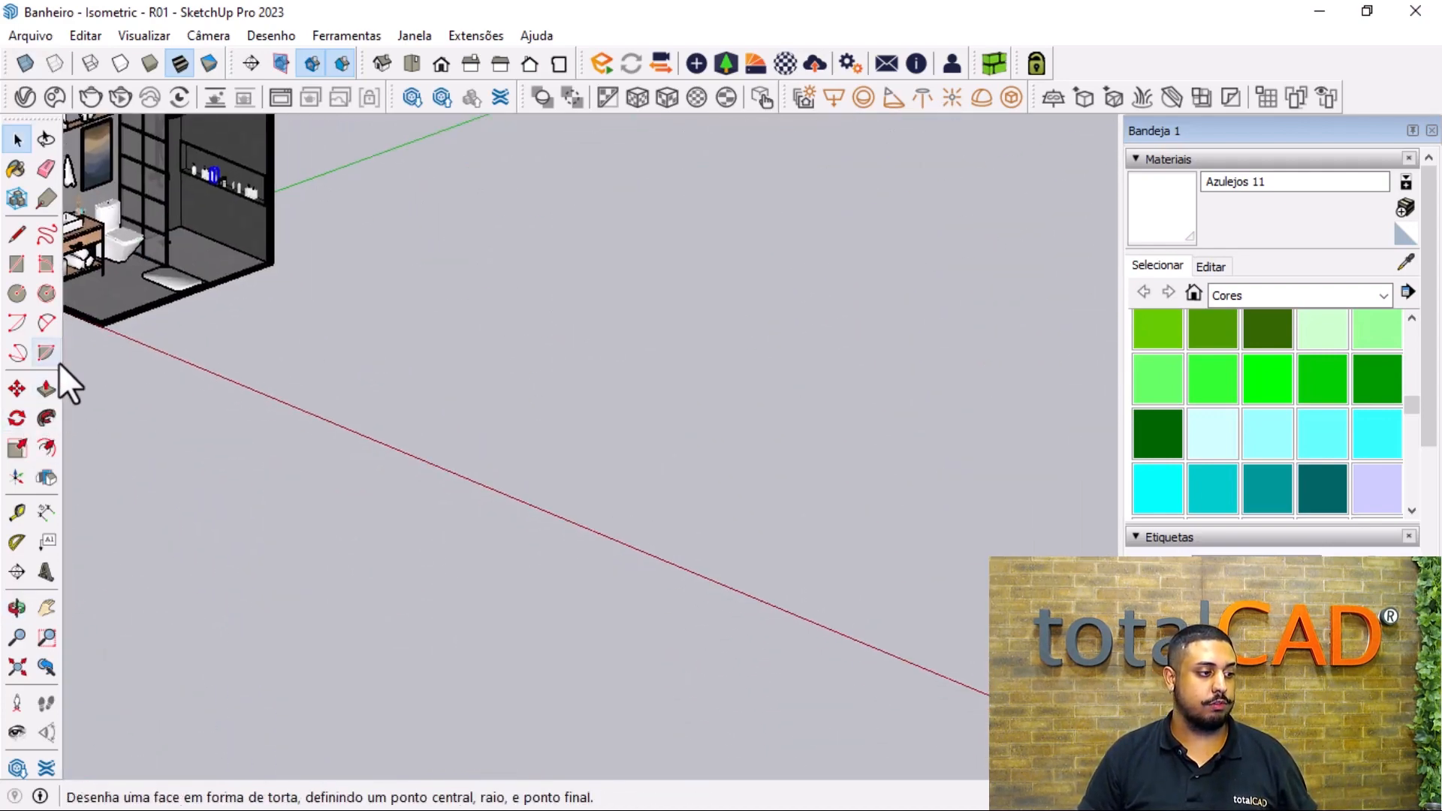
click(18, 263)
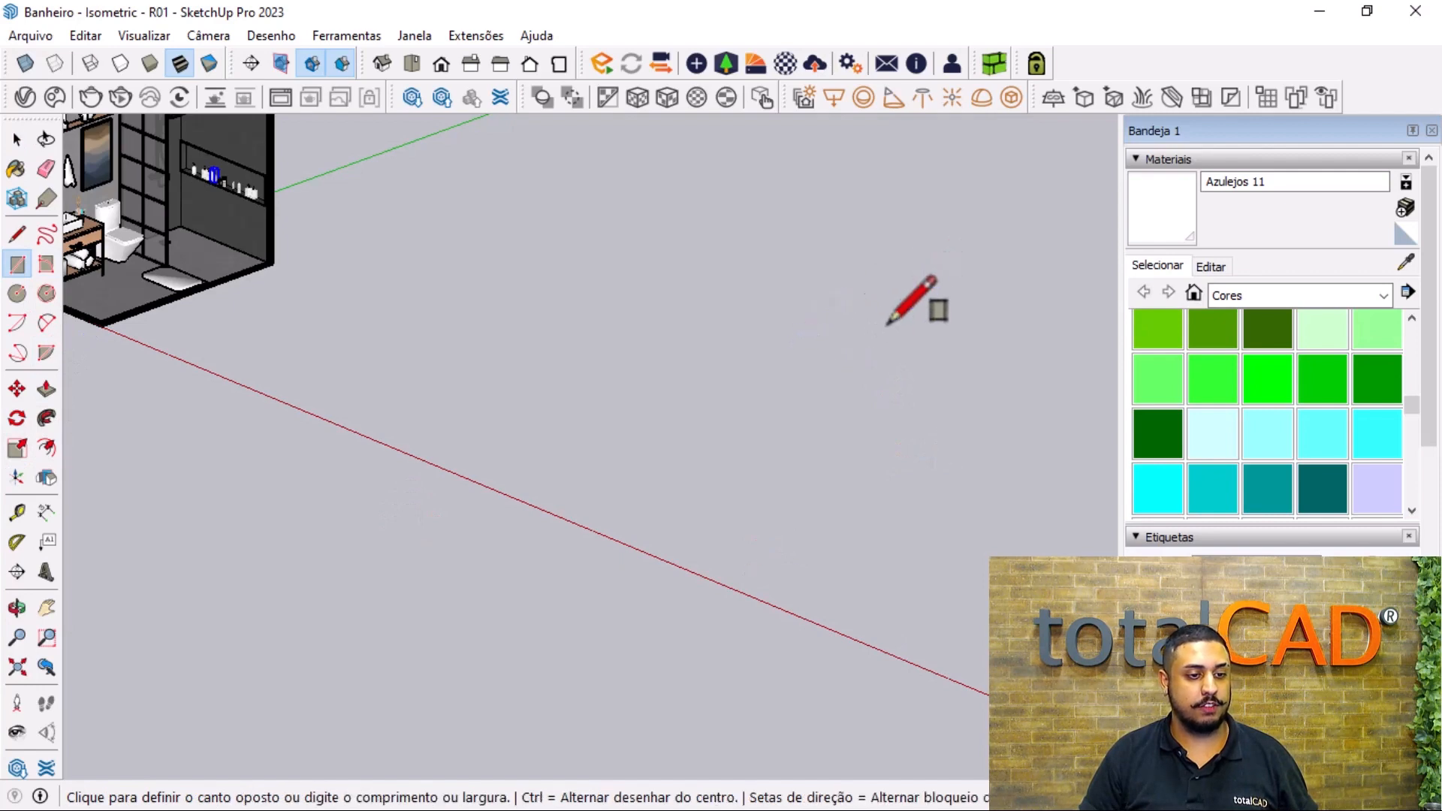
click(918, 275)
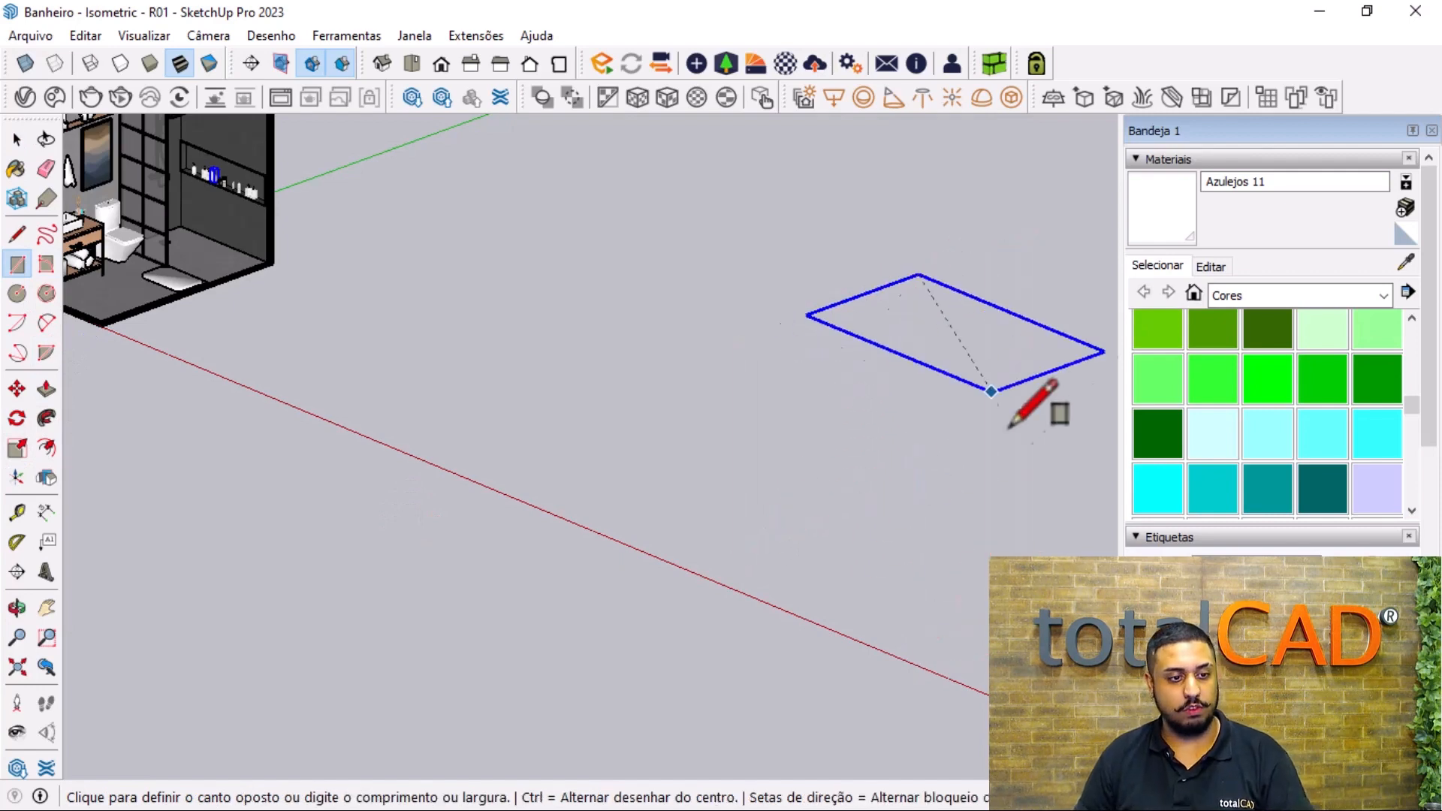
click(1006, 590)
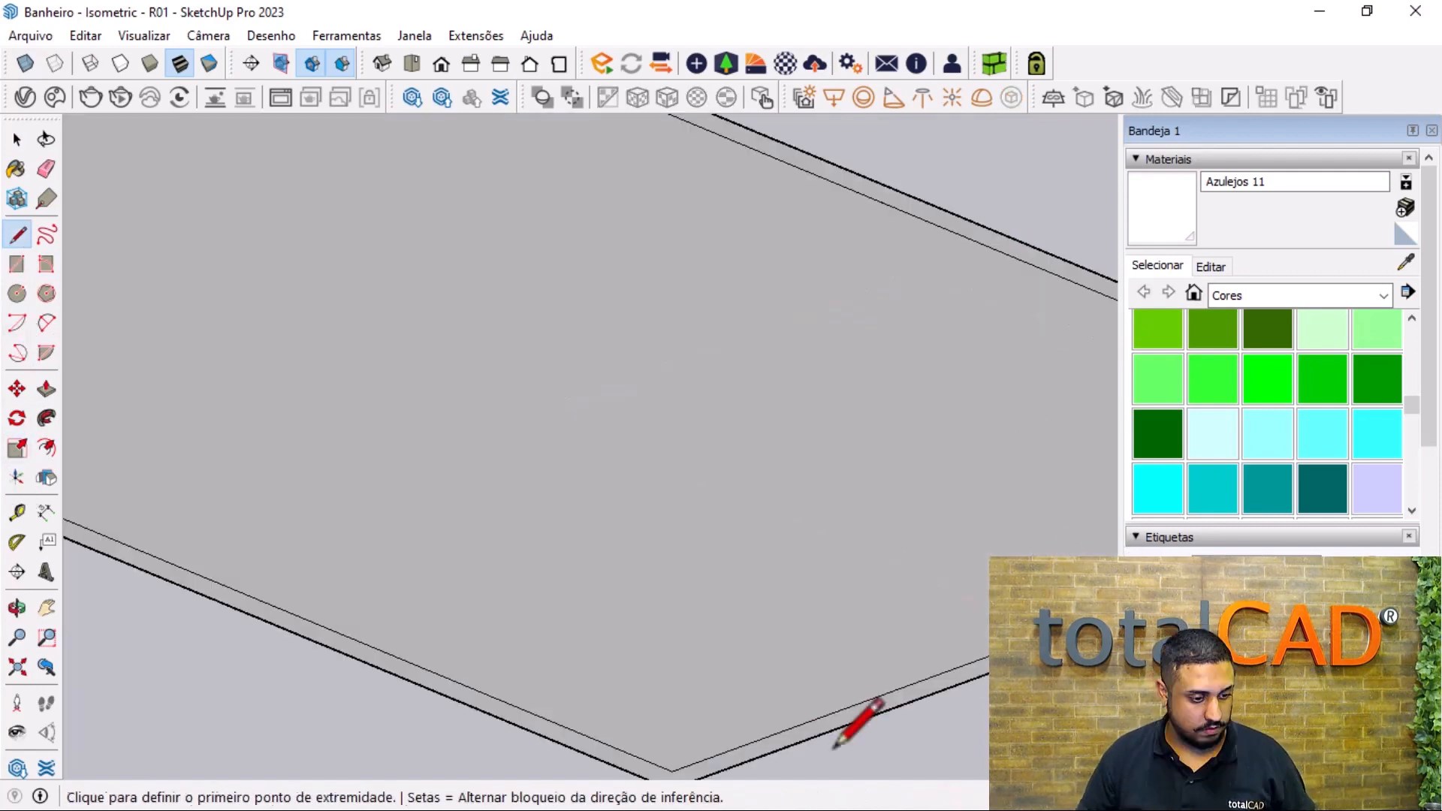
- Close the offset border strip with short lines at the front and back square corners of the rectangle
middle_drag(749, 700, 585, 505)
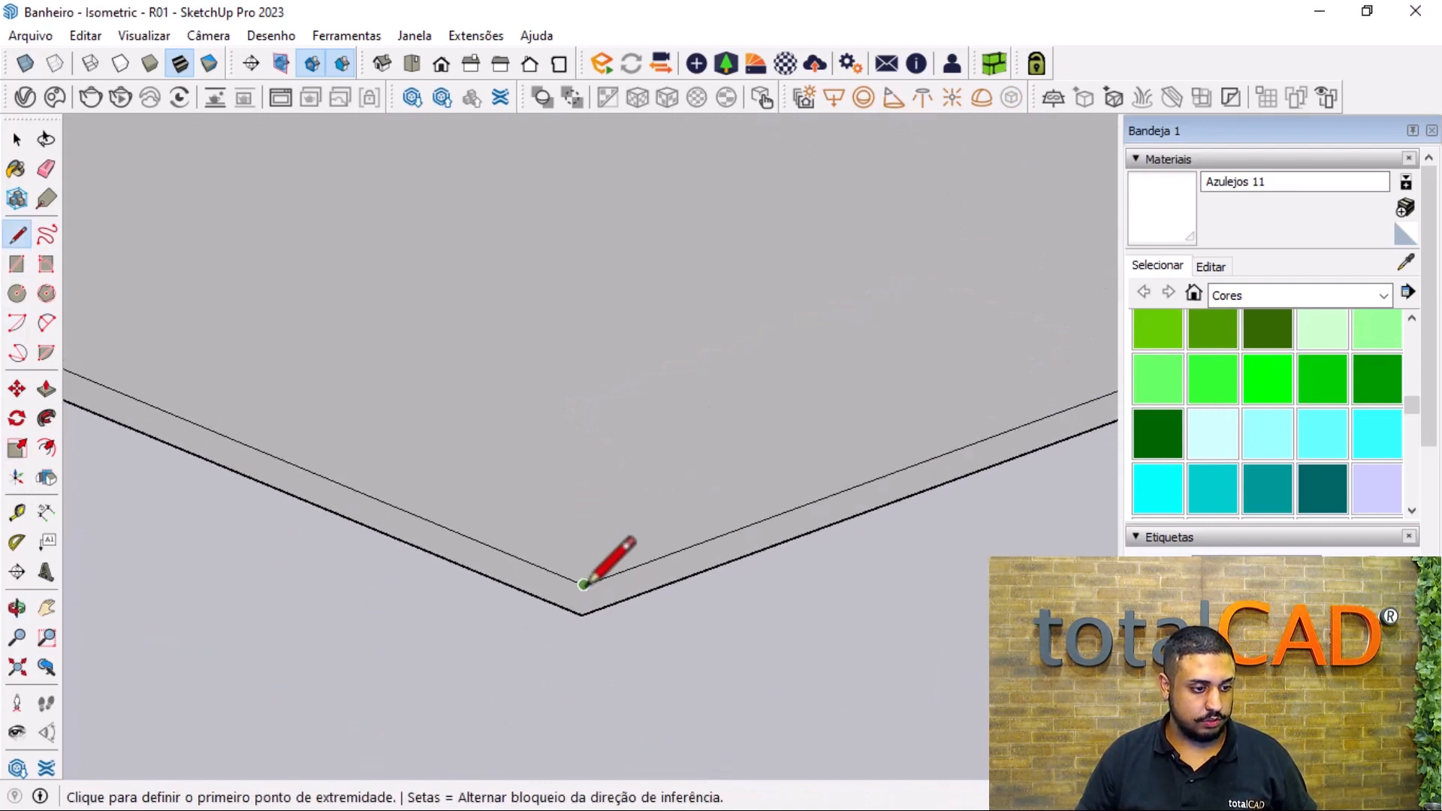
click(583, 584)
click(622, 598)
key(space)
scroll(908, 559, down, 7)
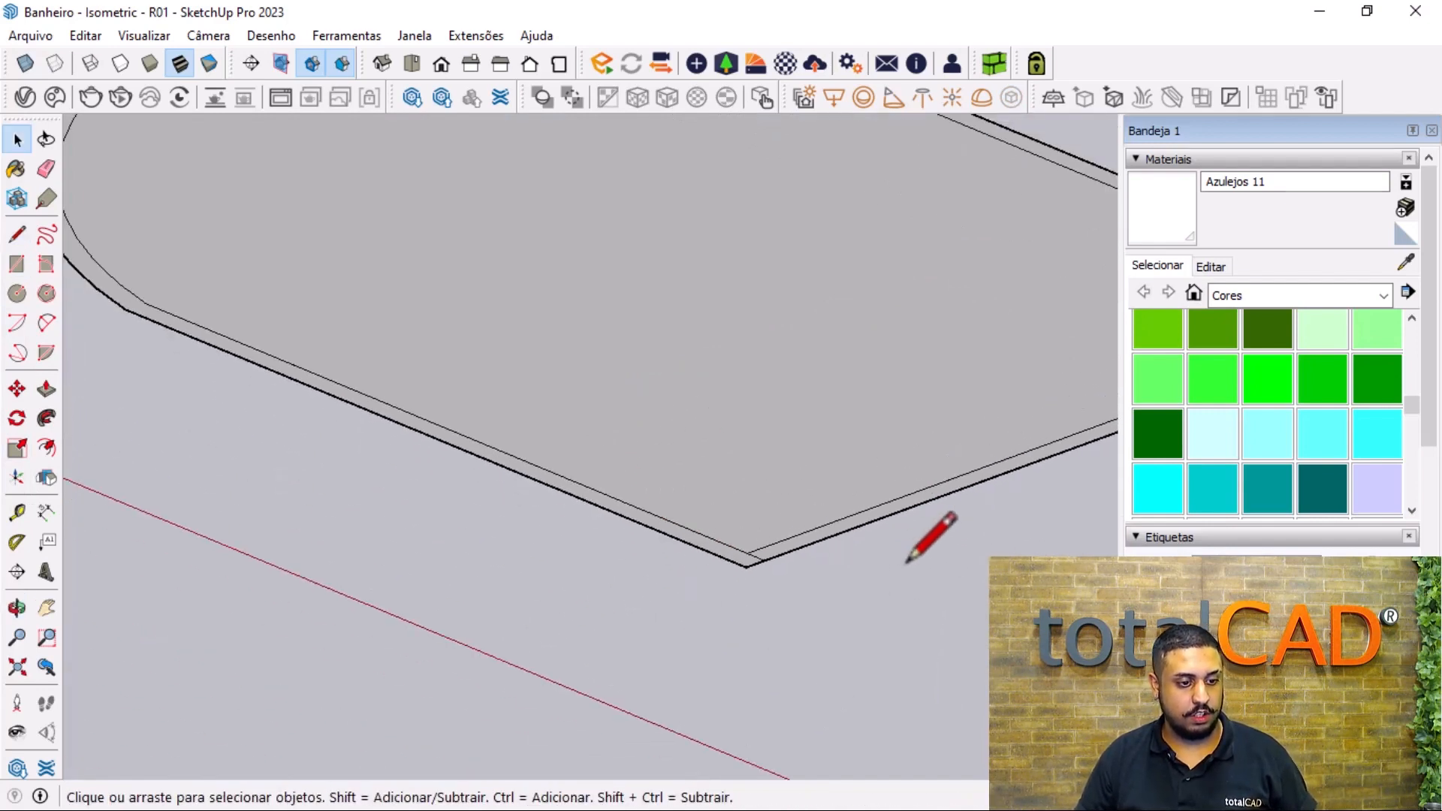
shift+middle_drag(928, 463, 439, 588)
scroll(682, 566, up, 2)
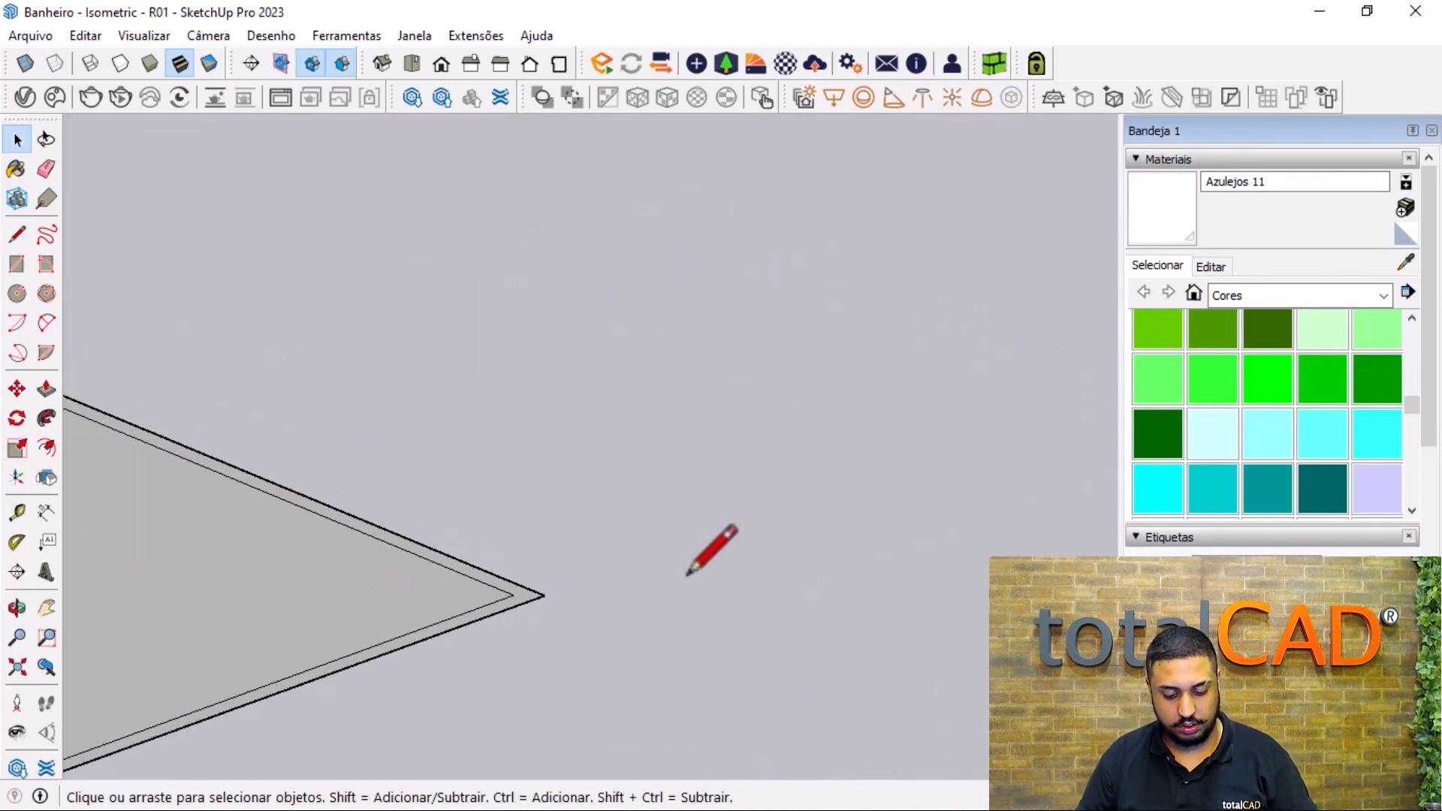
click(537, 550)
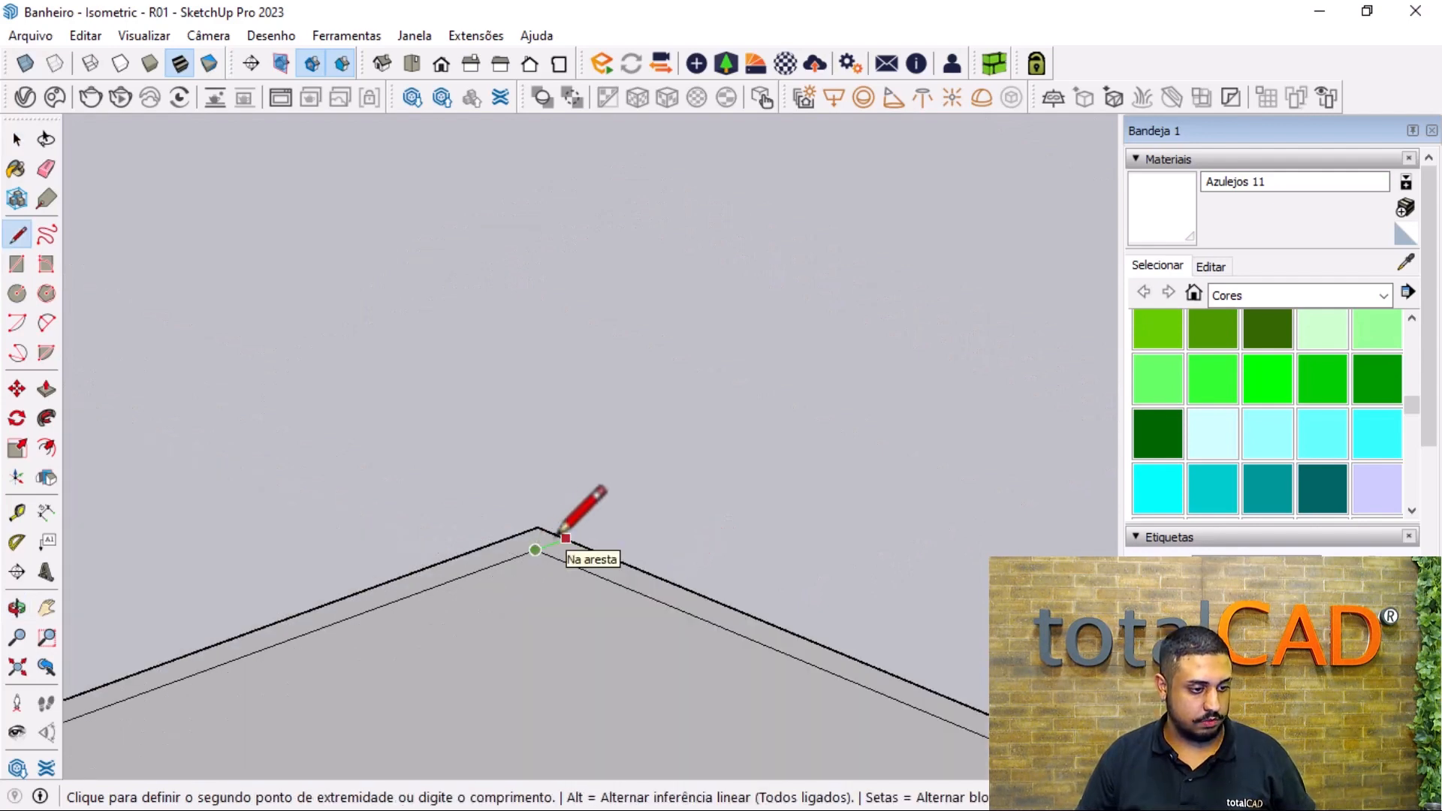
click(563, 540)
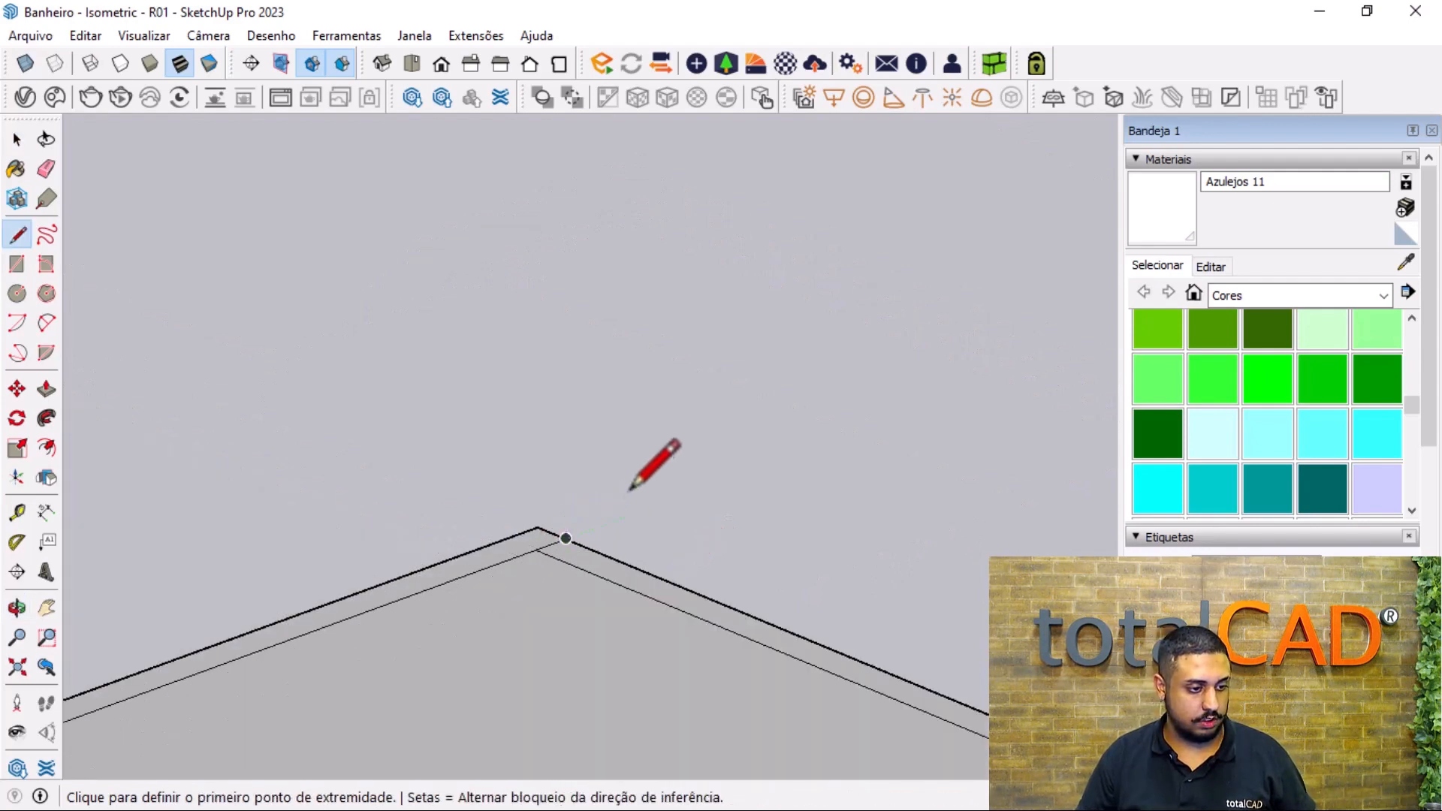
- Delete the inner offset edges along the two sides that stay open, leaving the border strip around the curved end
key(space)
click(577, 565)
key(Delete)
scroll(714, 466, down, 5)
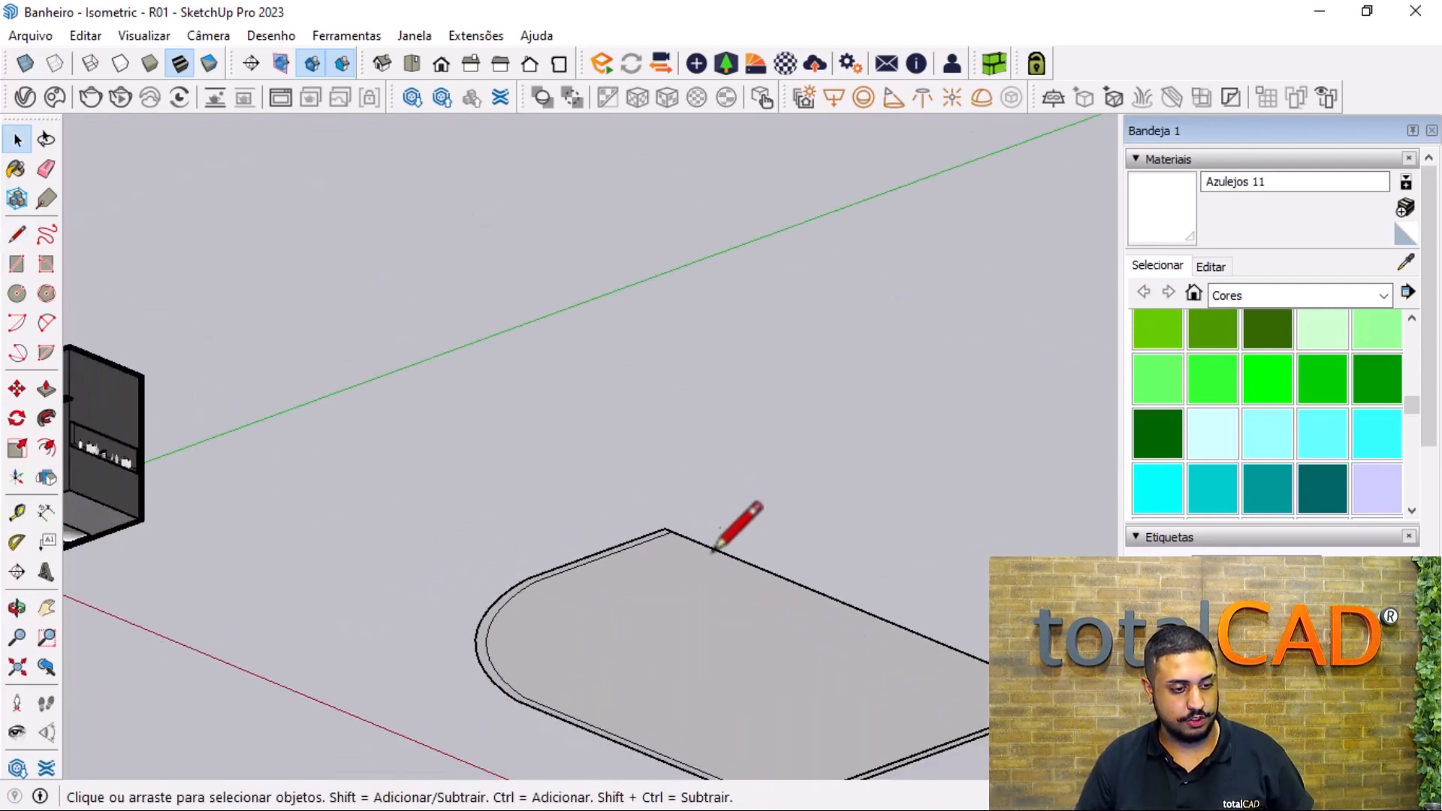
scroll(929, 623, up, 5)
click(974, 665)
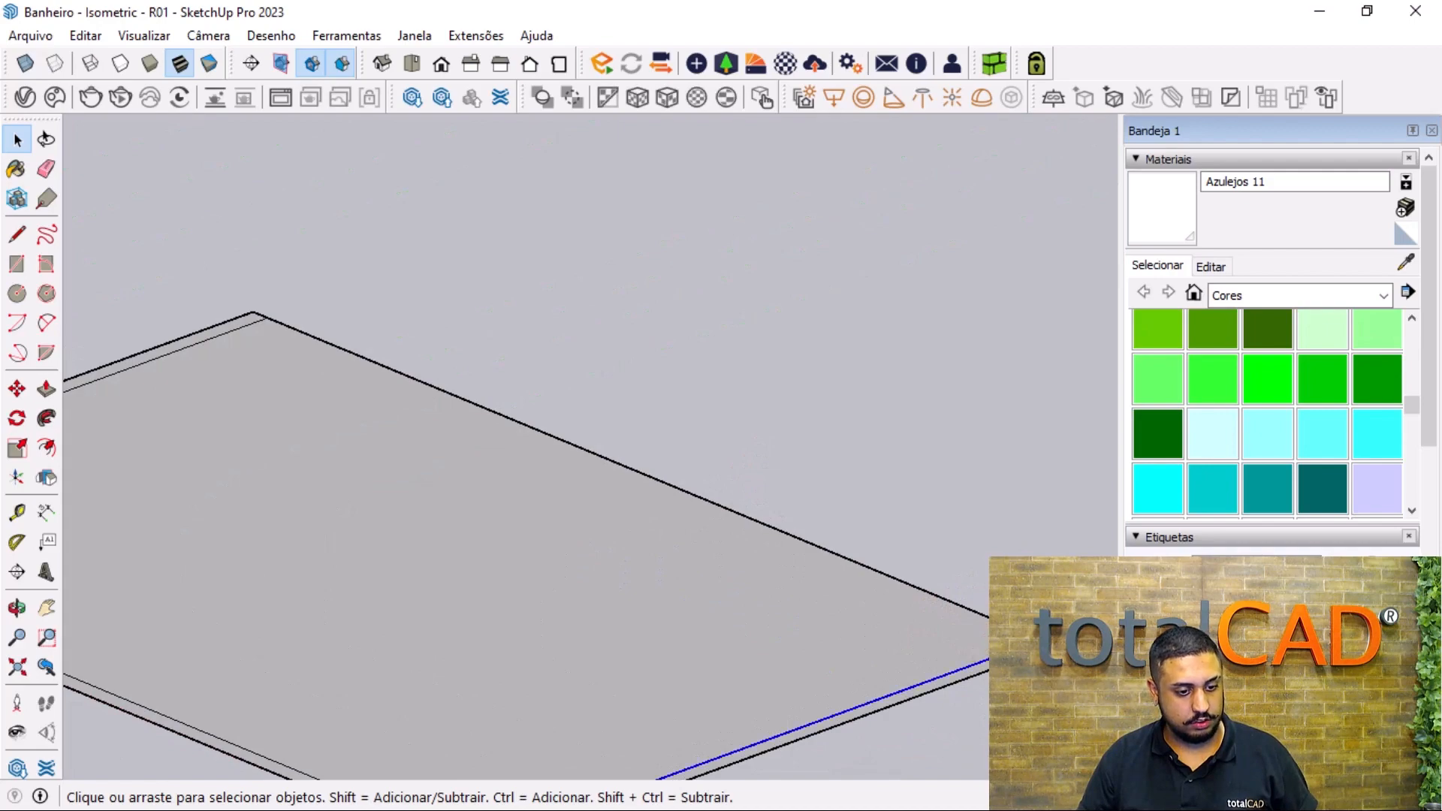
key(Delete)
- Extrude the border strip upward with Push/Pull to form a tall curved backdrop wall
key(p)
scroll(306, 746, down, 3)
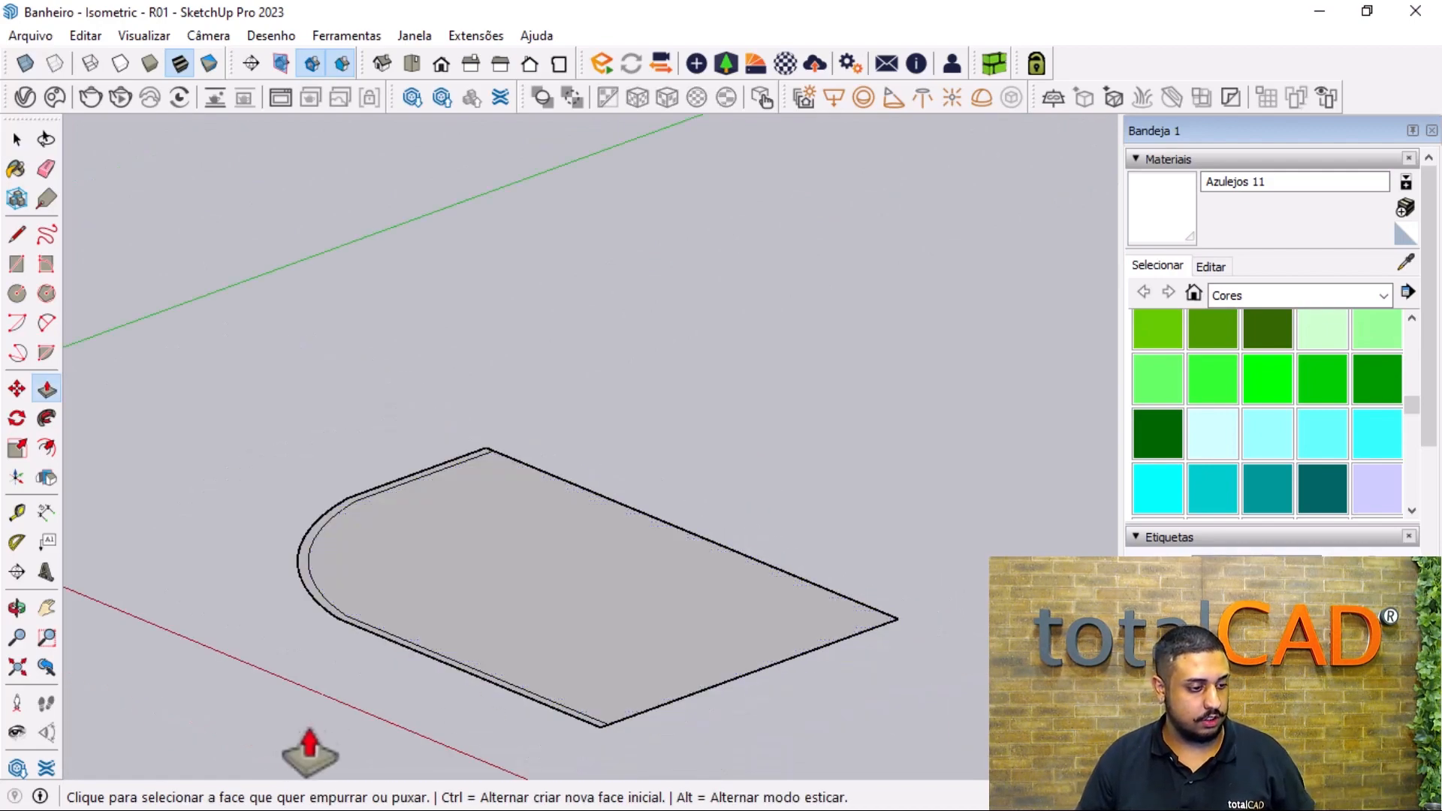
scroll(288, 552, up, 3)
click(265, 571)
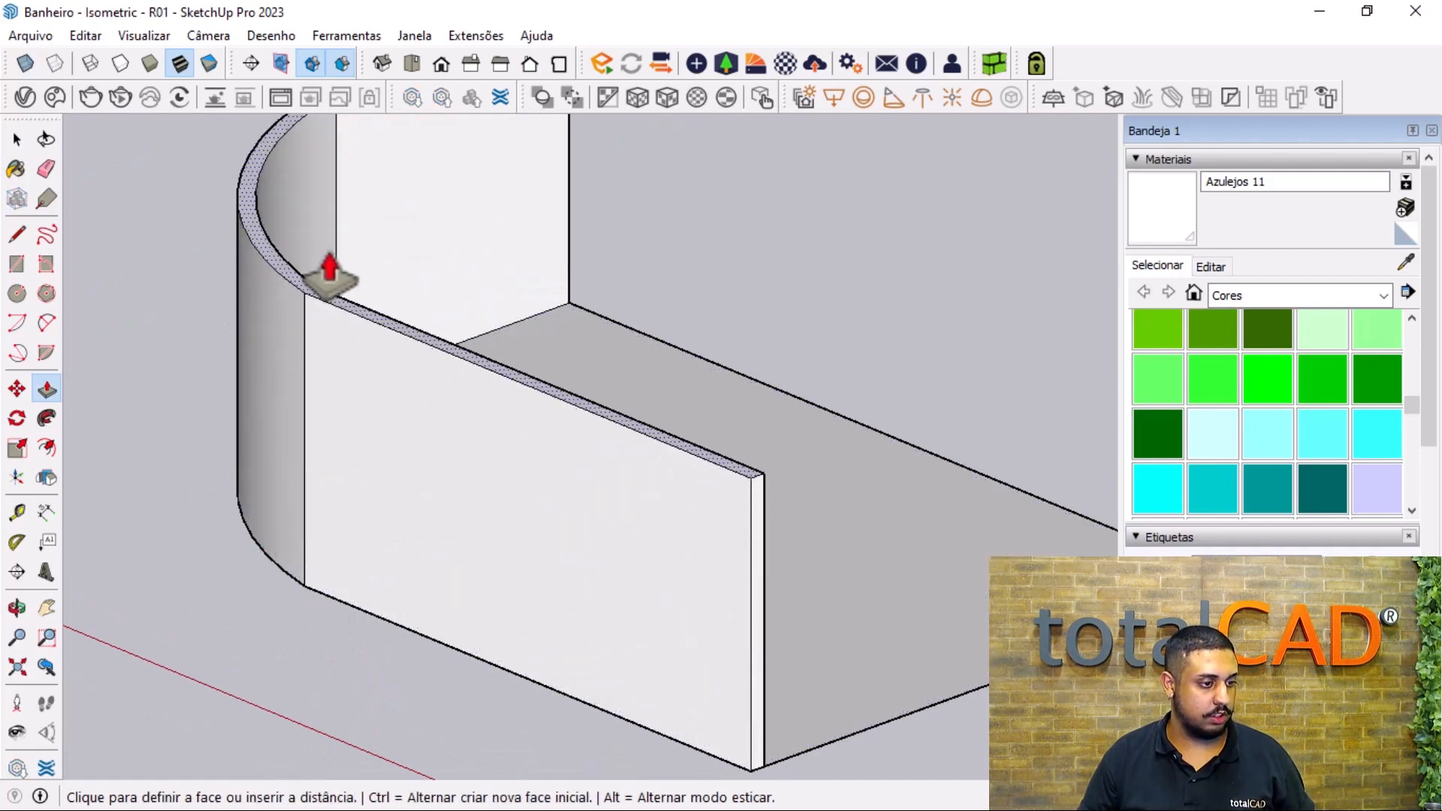
scroll(390, 274, down, 3)
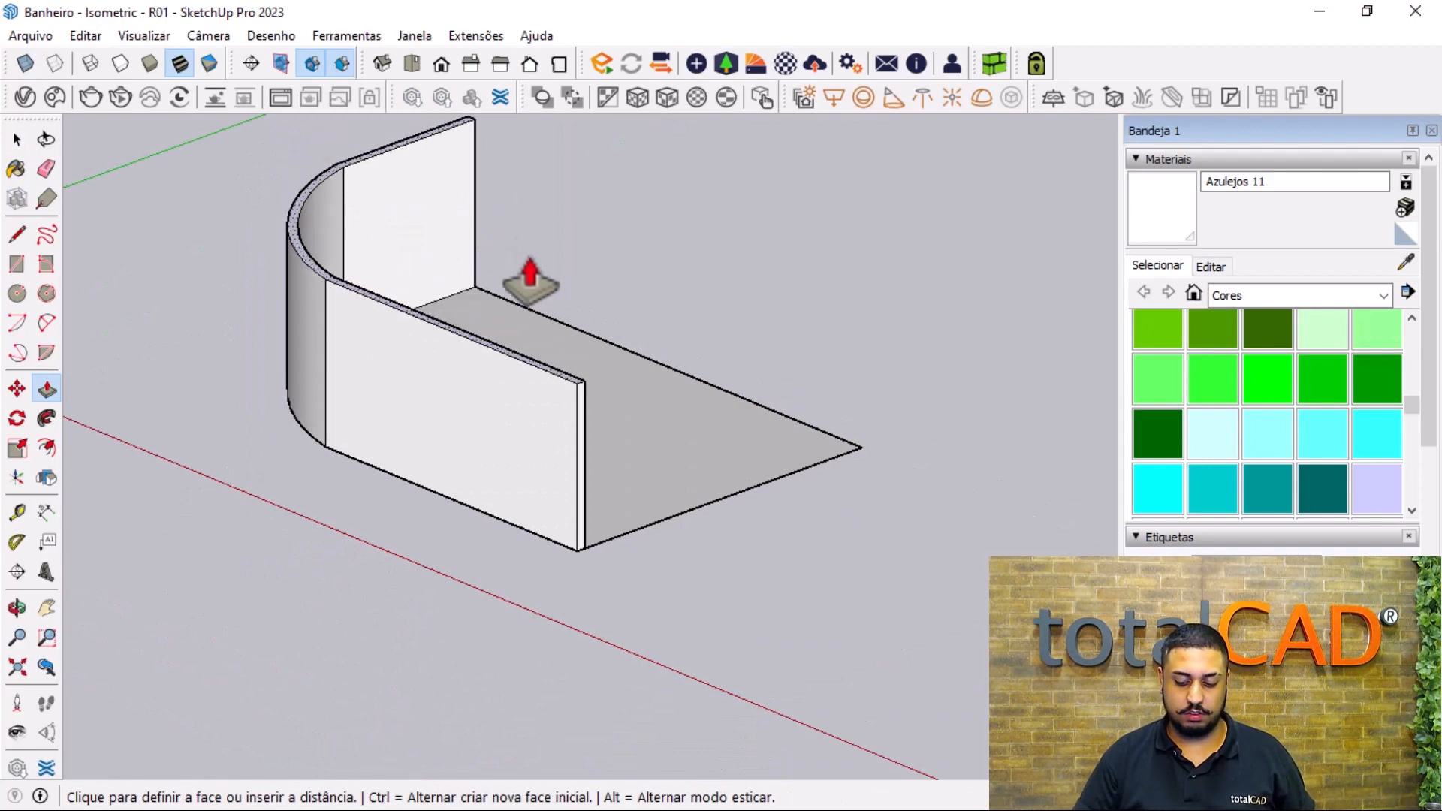
key(Return)
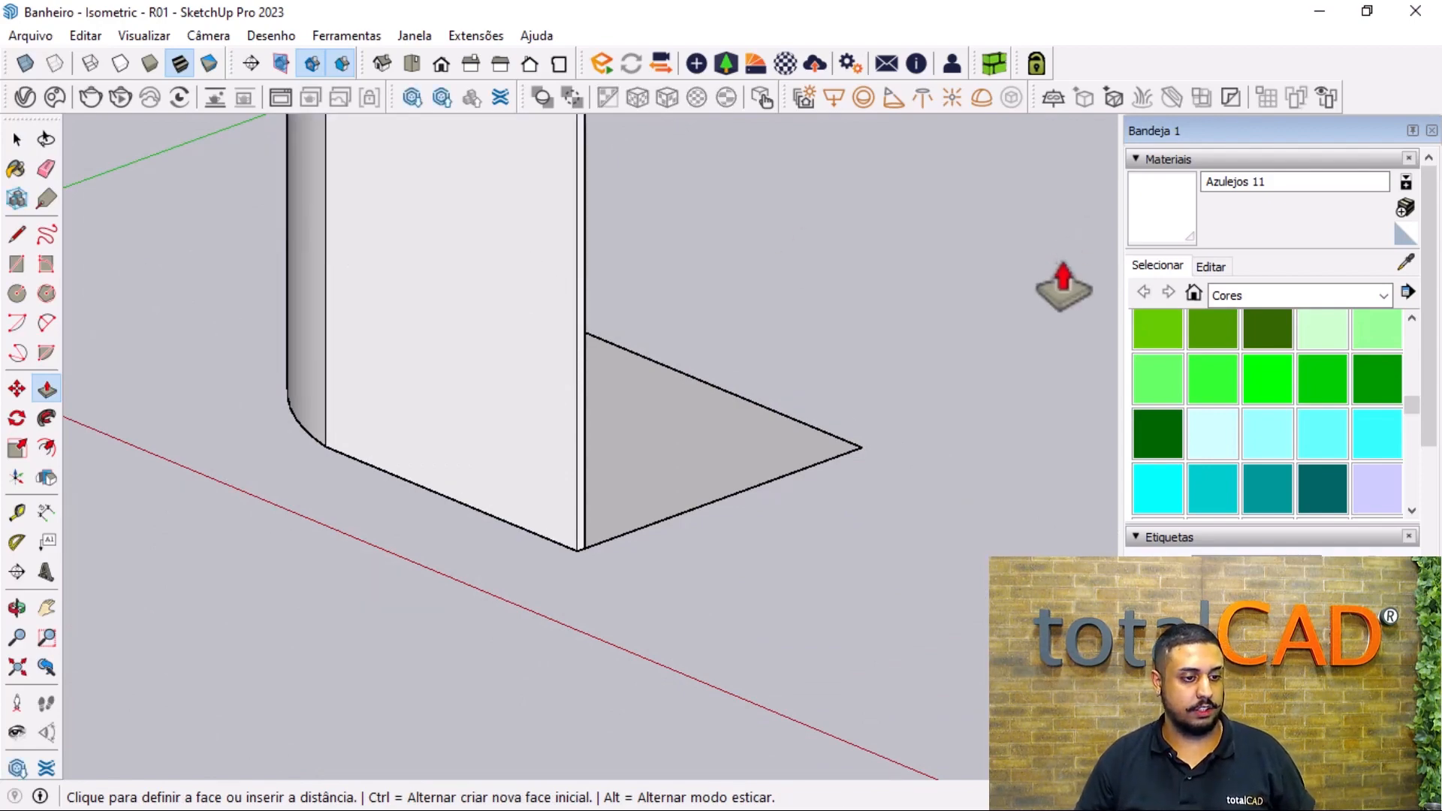
scroll(965, 362, down, 3)
middle_drag(779, 474, 773, 486)
scroll(773, 487, down, 2)
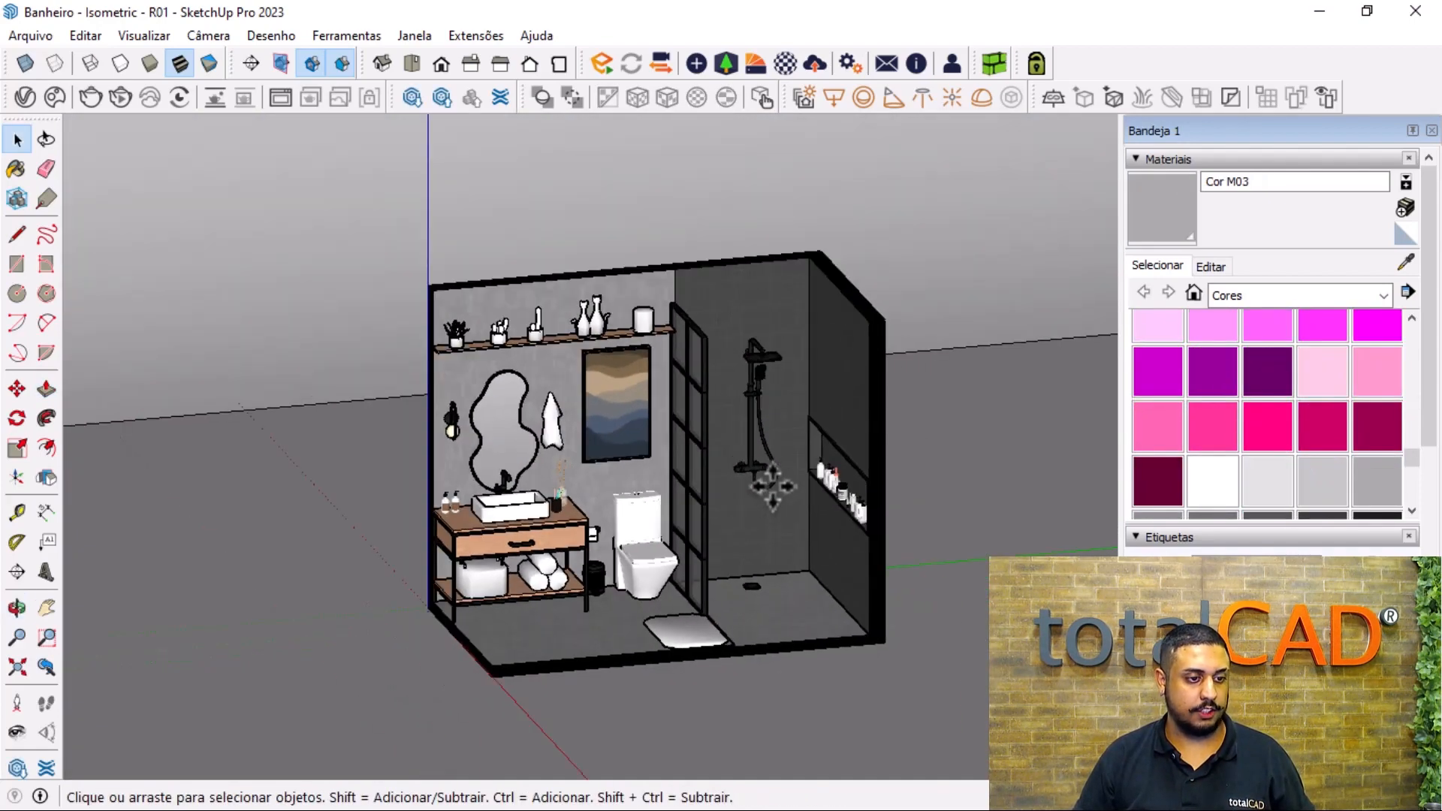
- Frame the furnished bathroom, launch the Enscape live render and maximize the Enscape window
middle_drag(595, 507, 676, 488)
scroll(722, 483, up, 3)
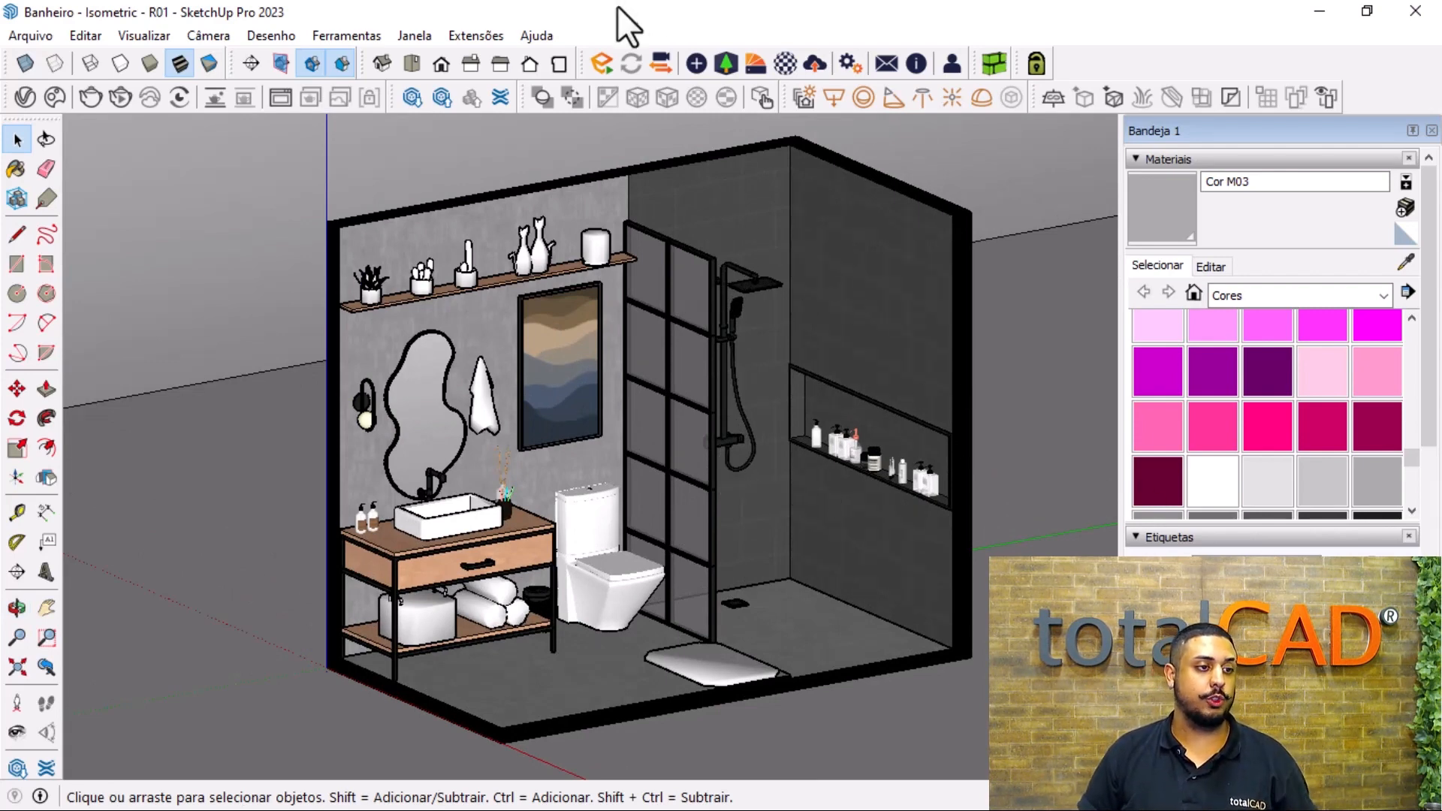
click(606, 65)
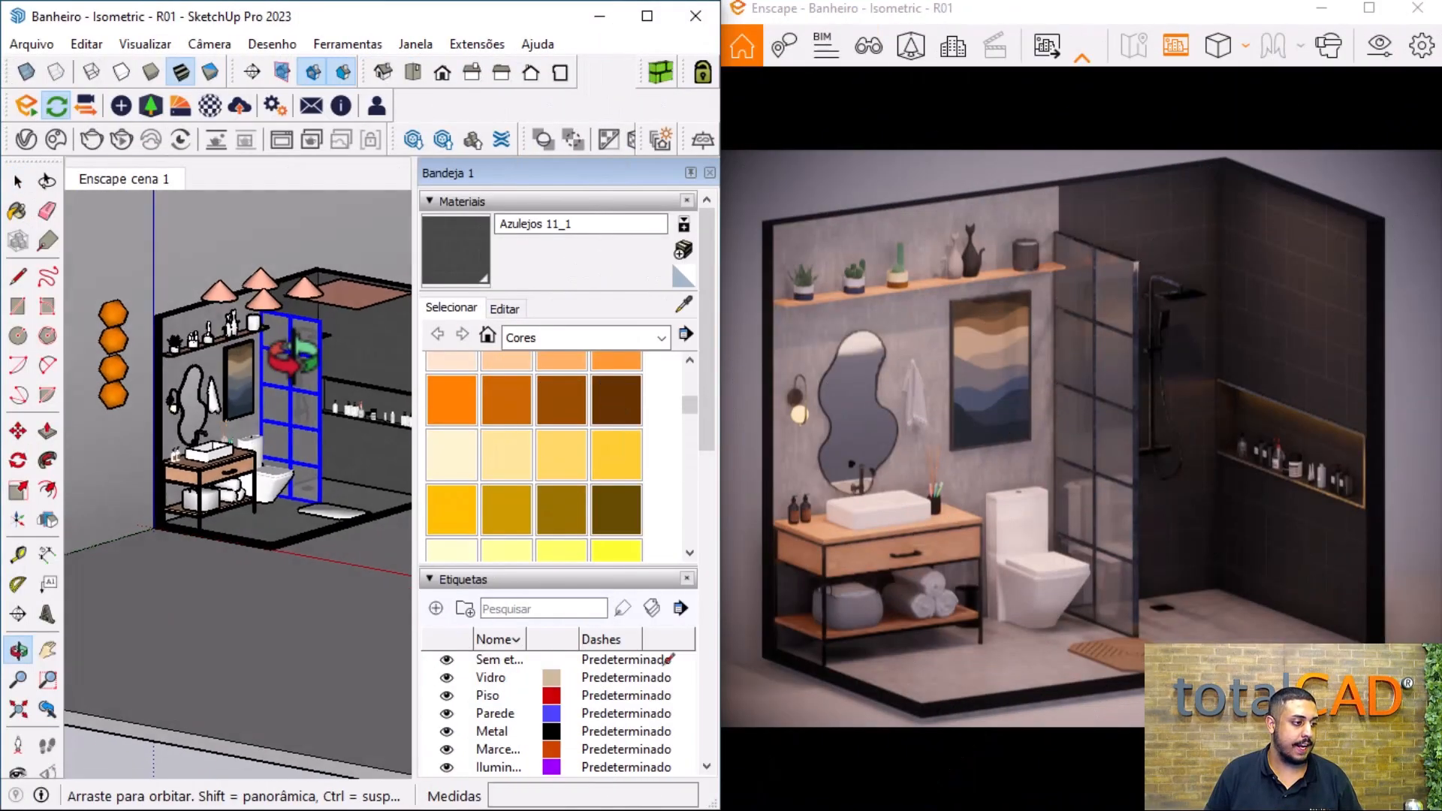
middle_drag(292, 353, 120, 331)
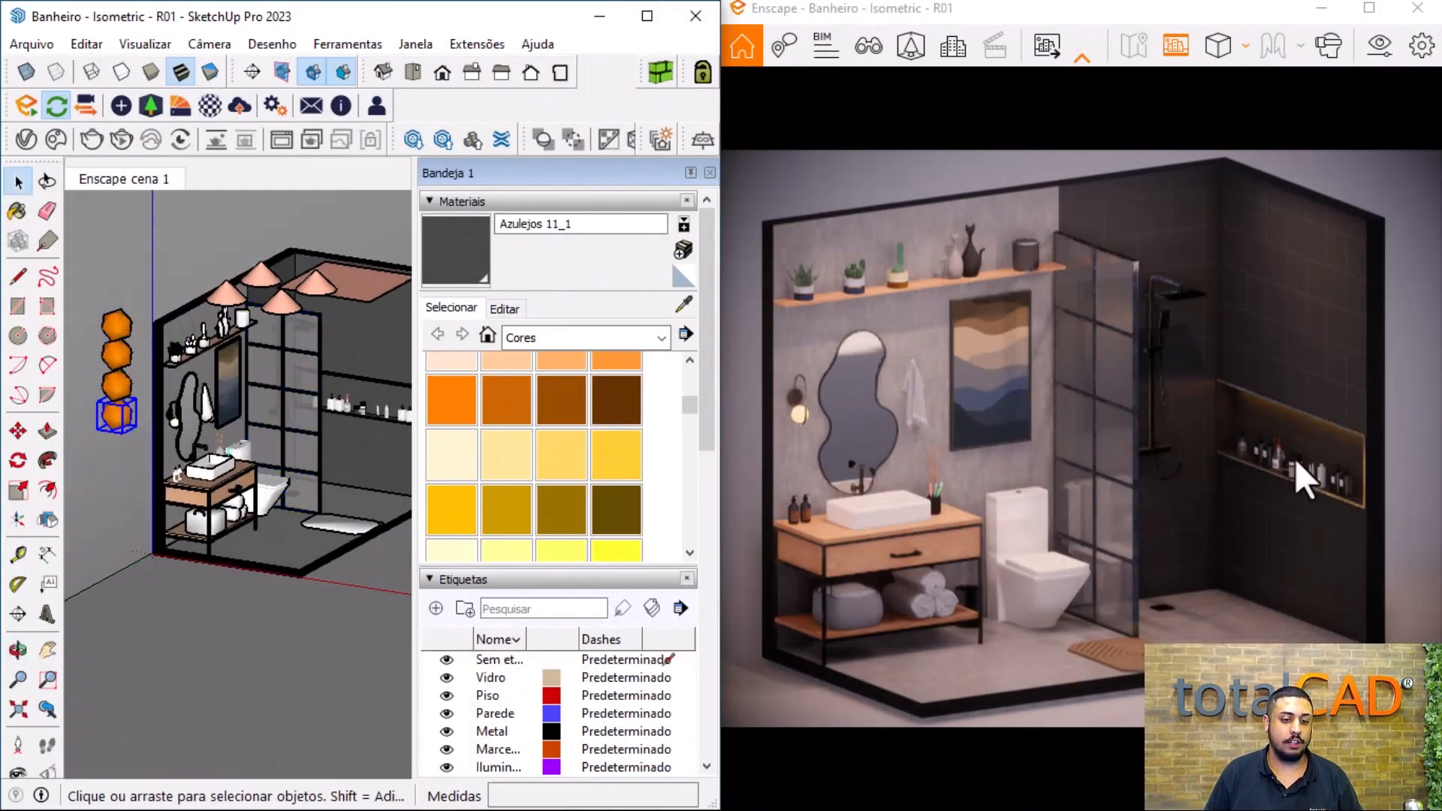
click(1407, 598)
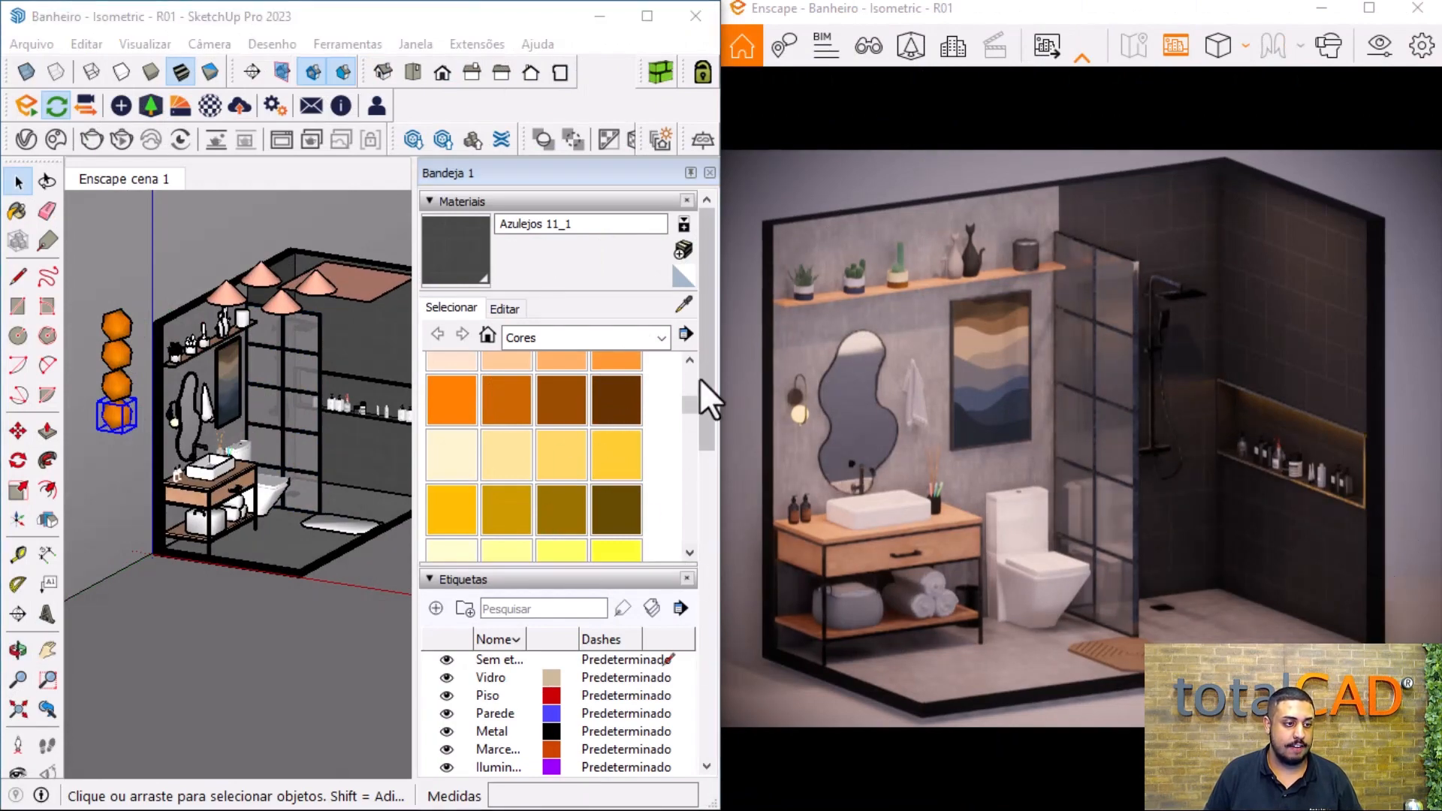
click(1368, 9)
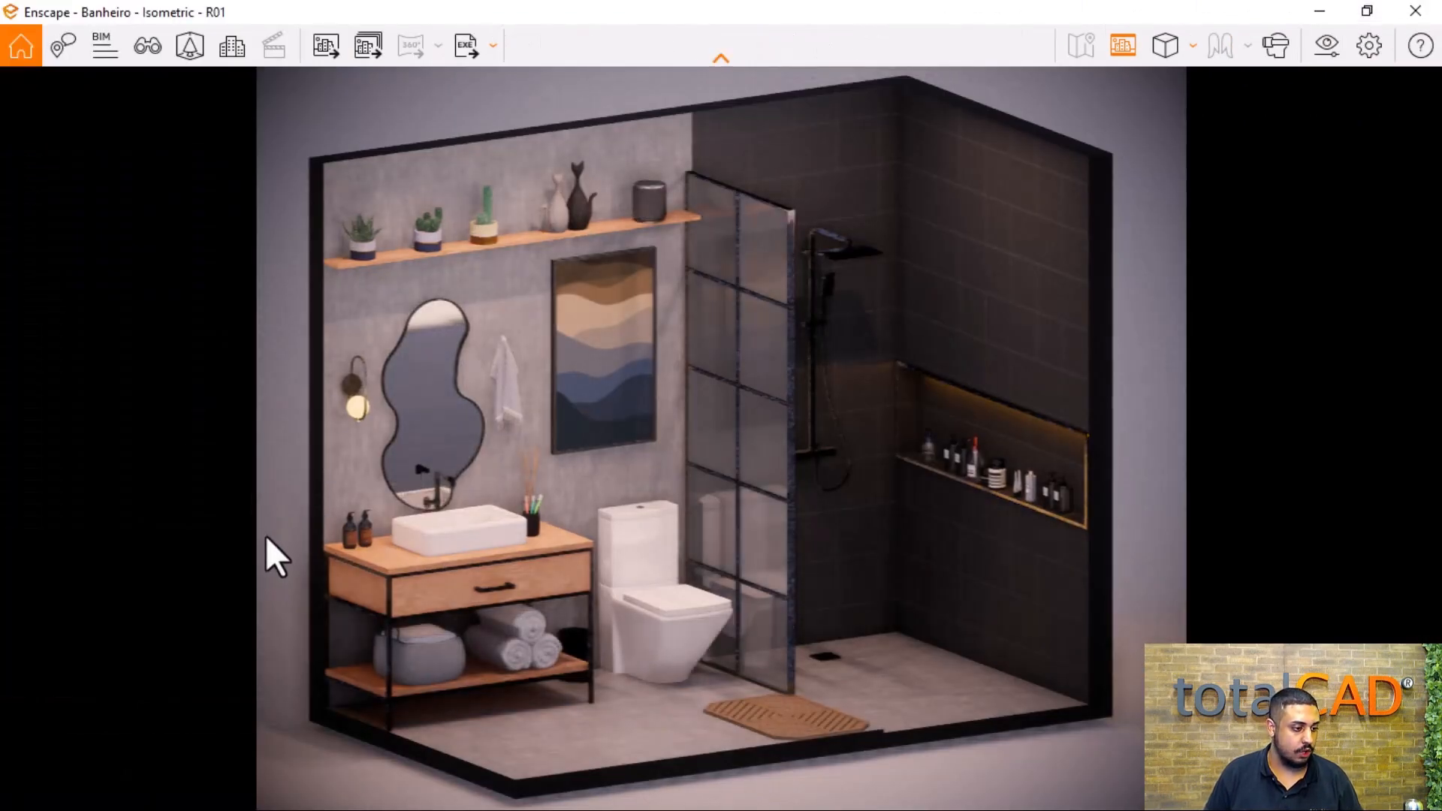
- Pan around the rendered bathroom and restore the saved view Enscape cena 1
middle_drag(496, 658, 634, 511)
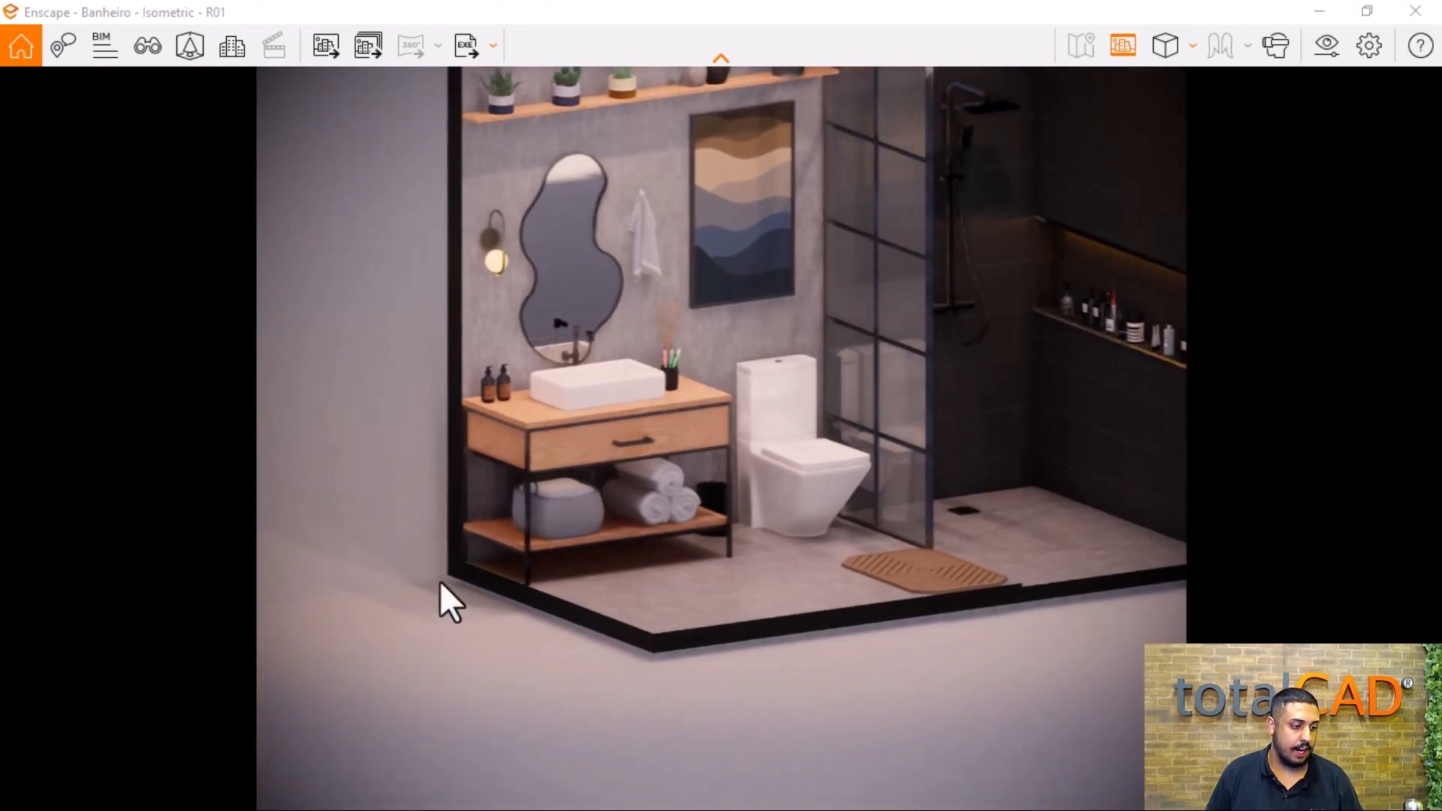
middle_drag(948, 556, 805, 553)
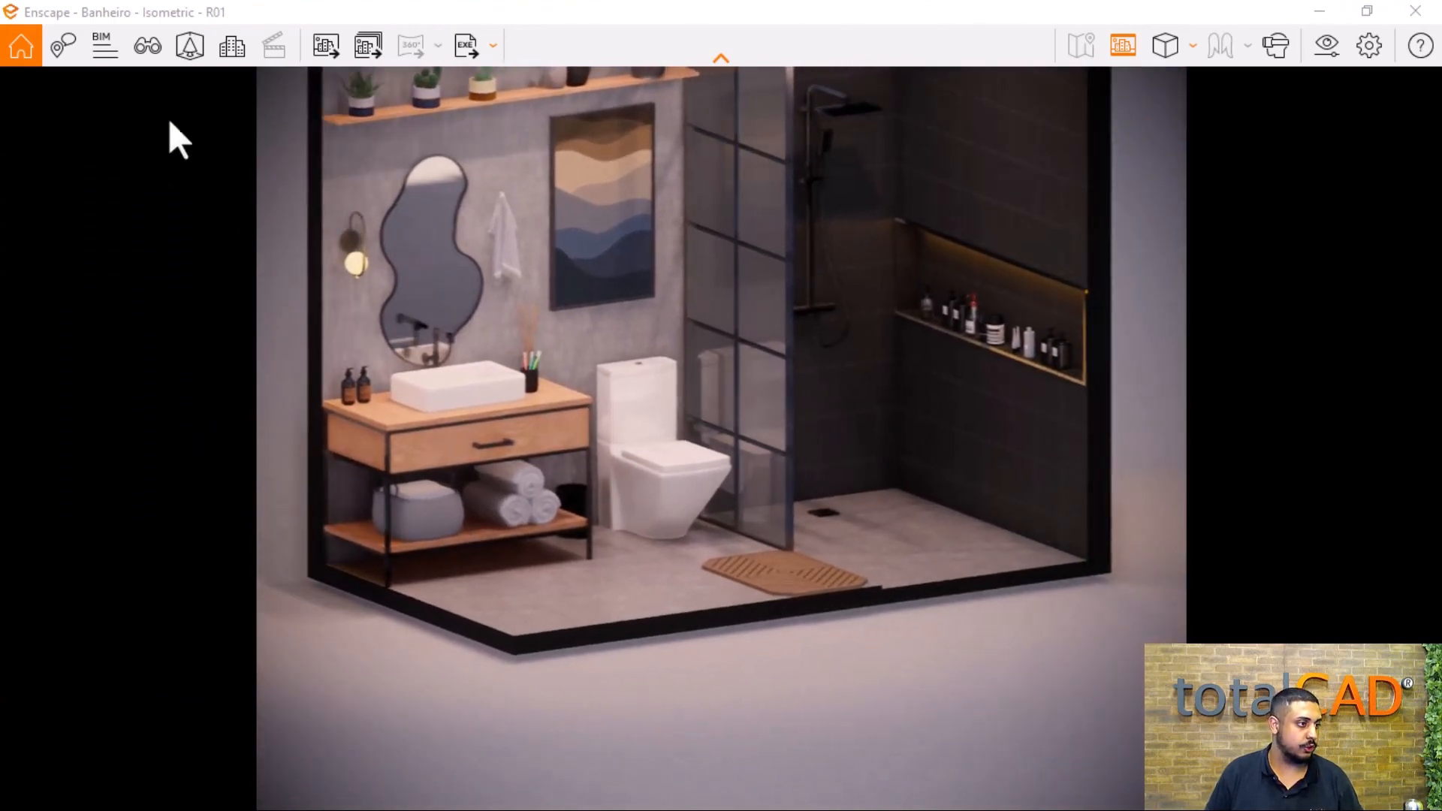
click(147, 46)
click(197, 323)
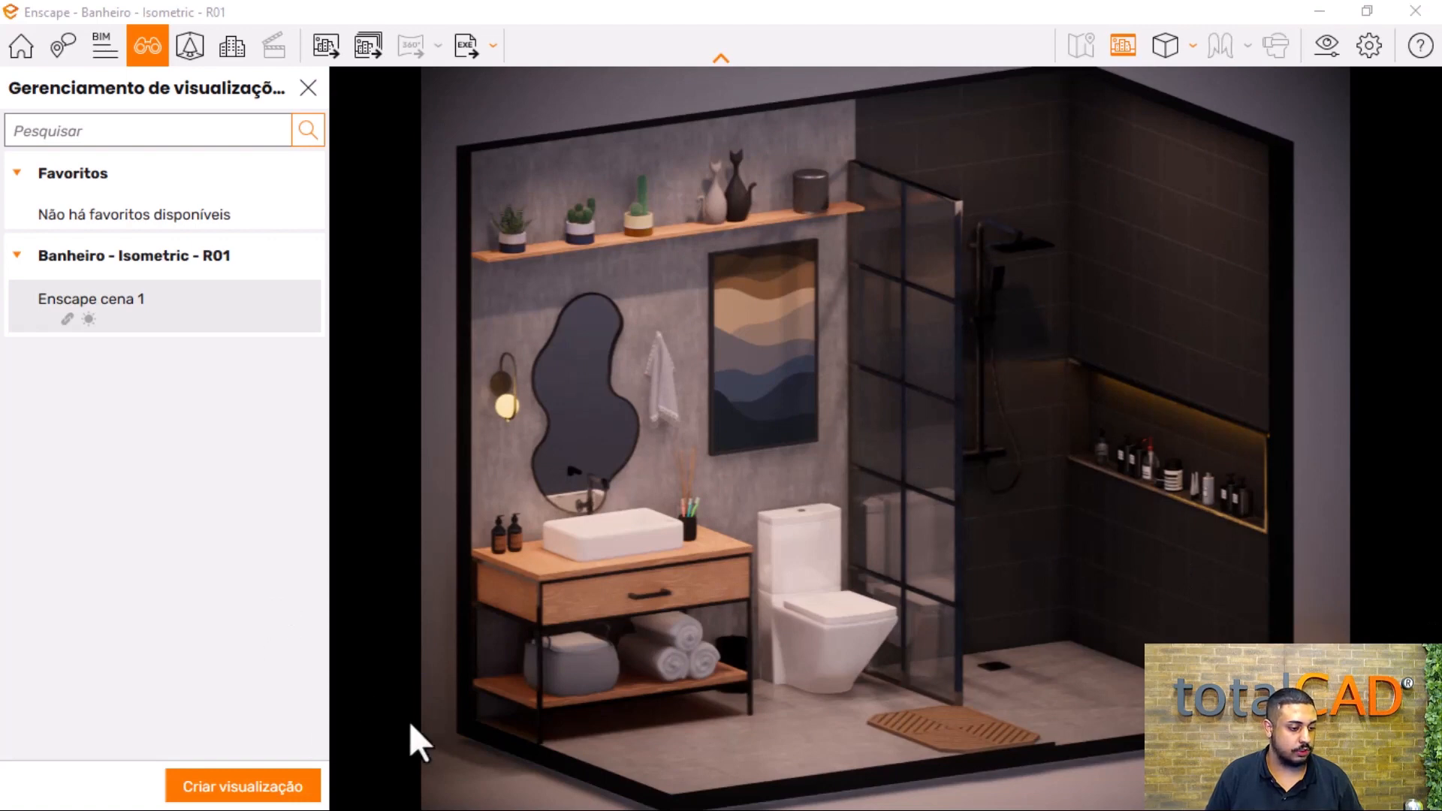
click(308, 88)
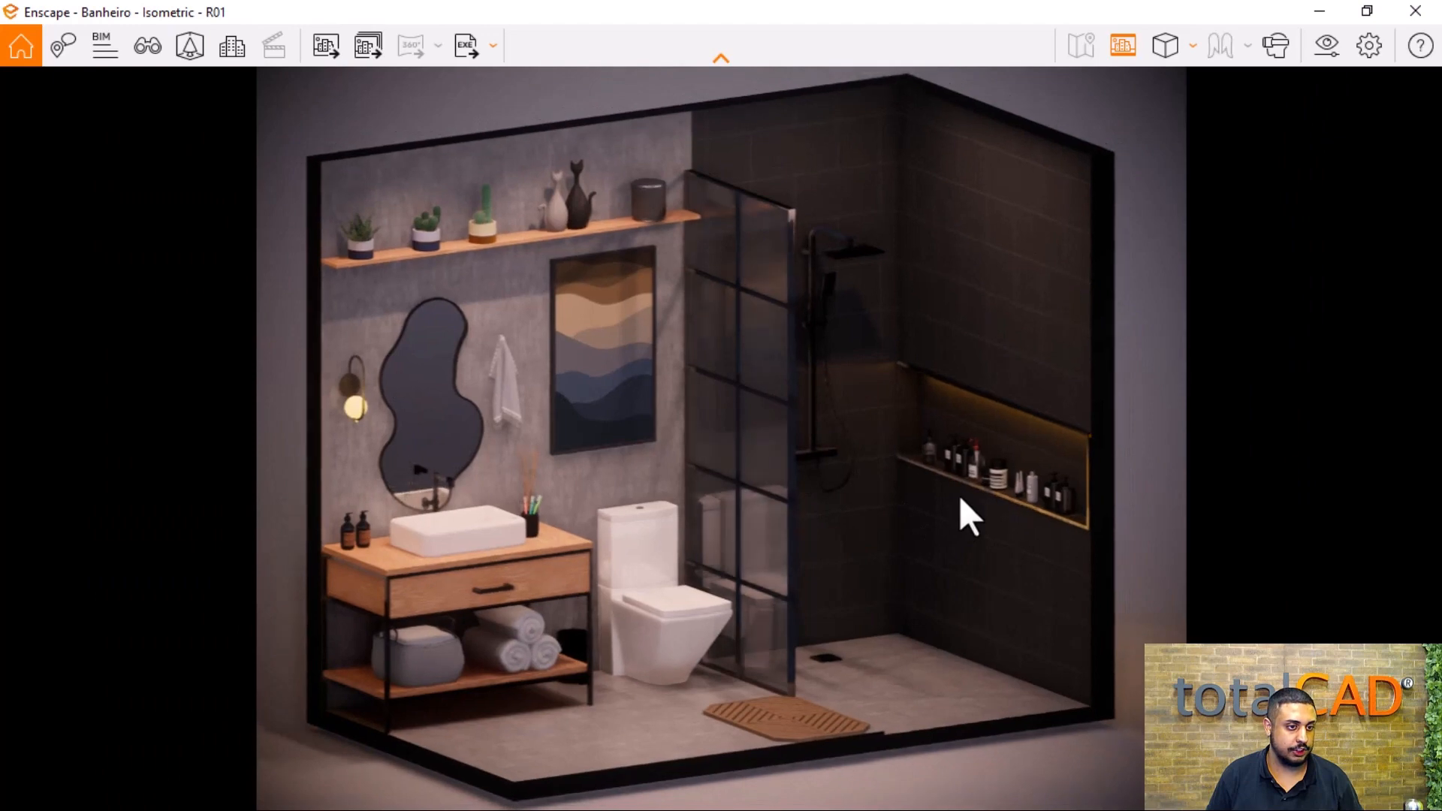
- Edit the saved view Enscape cena 1, reframe the render to show the whole room, and save it
click(157, 48)
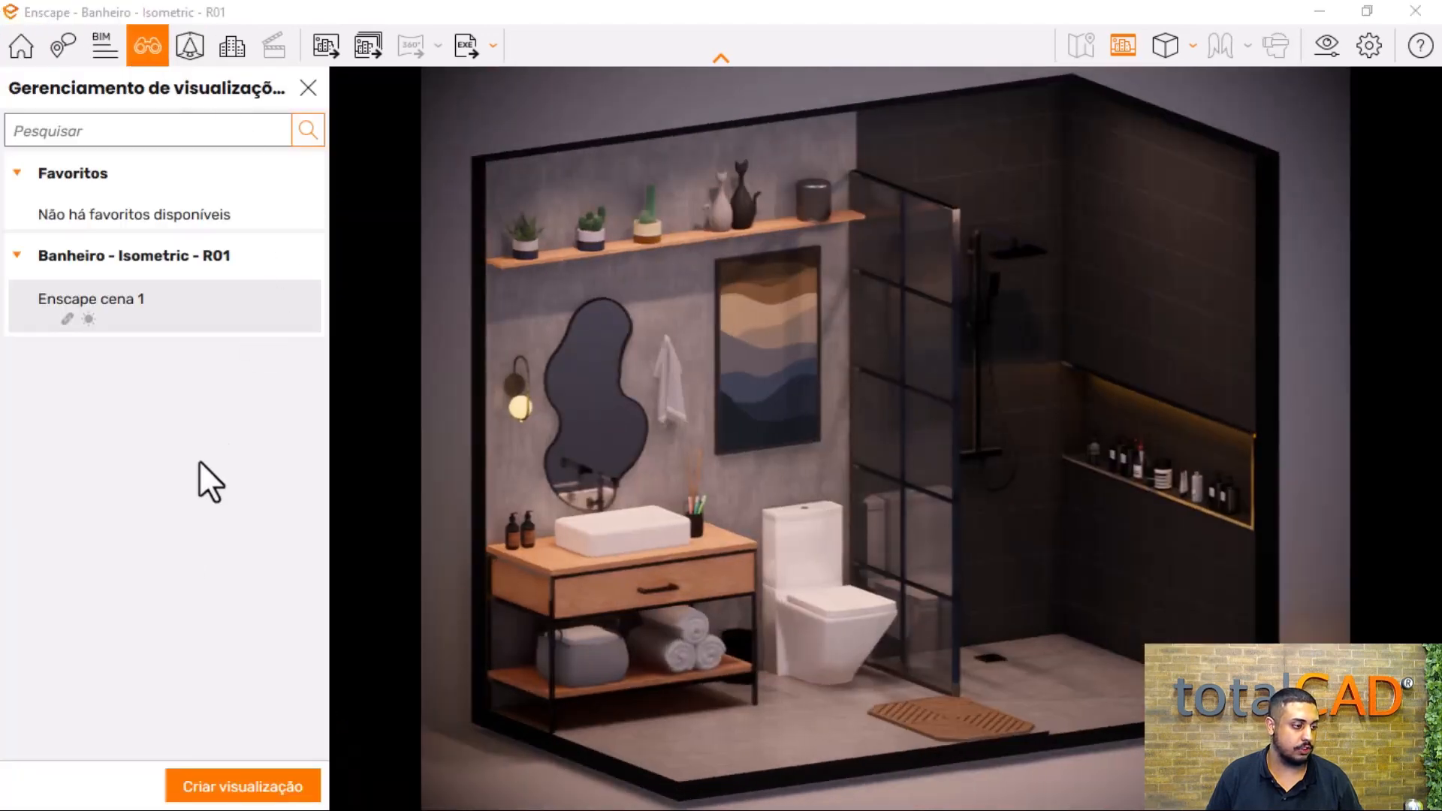
click(288, 307)
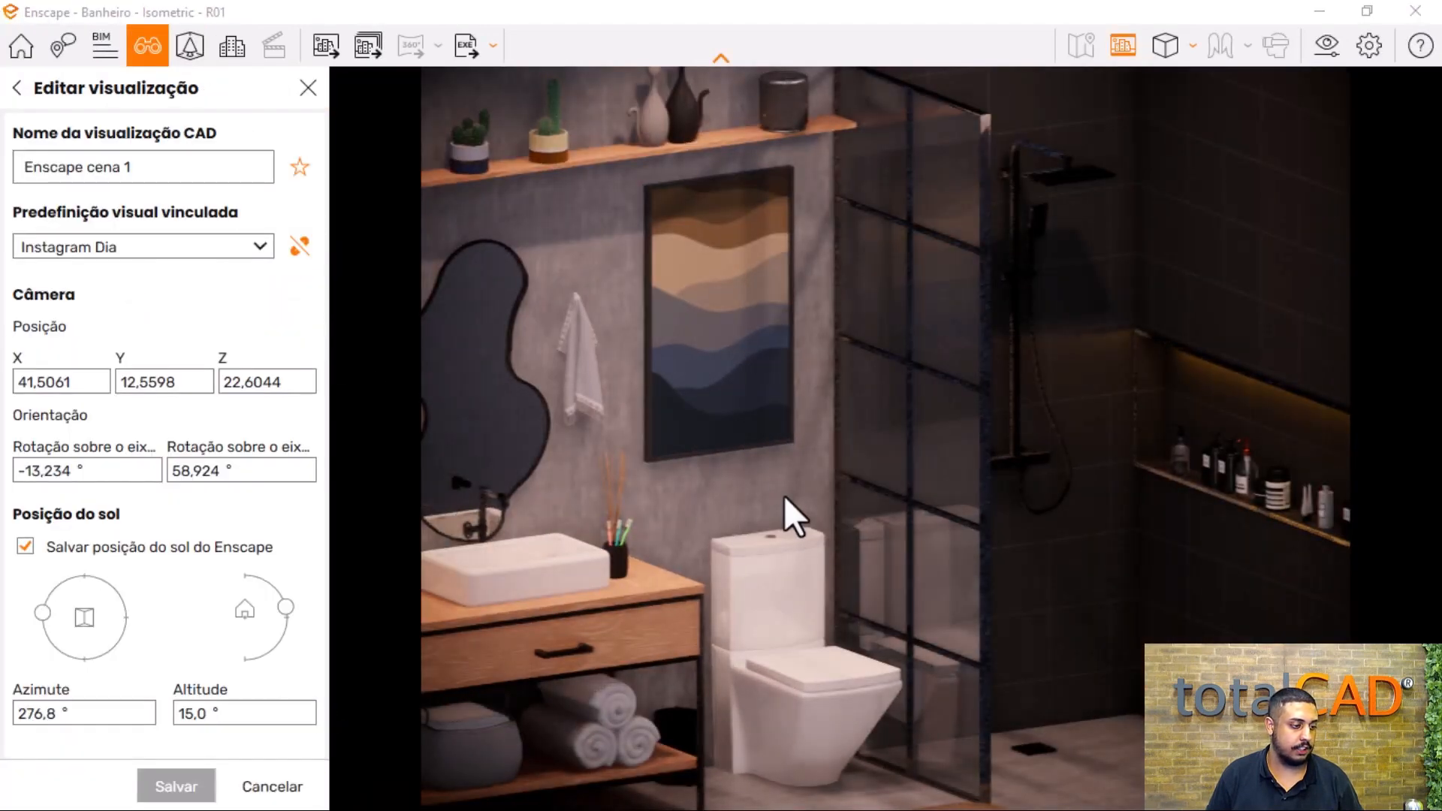
scroll(699, 569, down, 5)
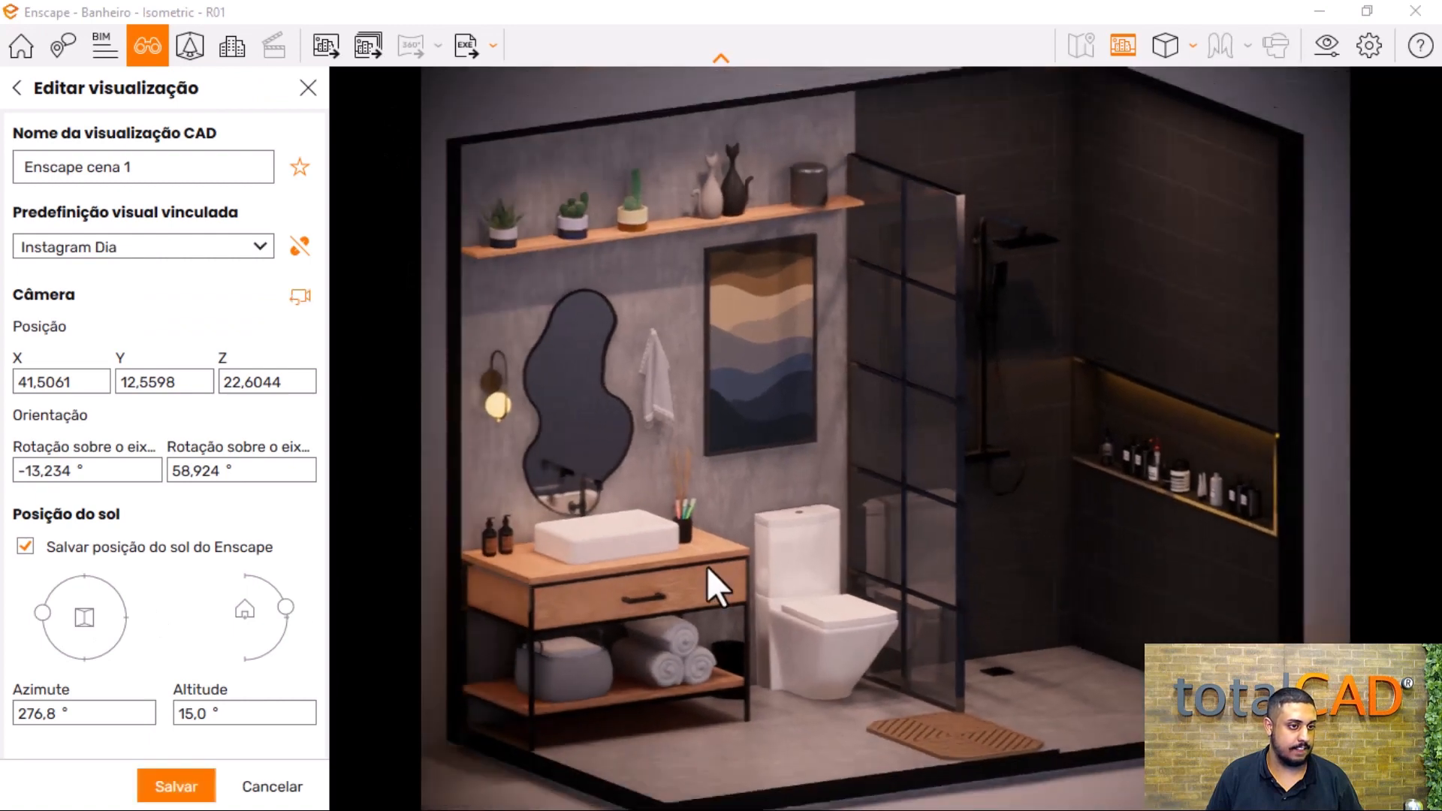
scroll(709, 561, down, 1)
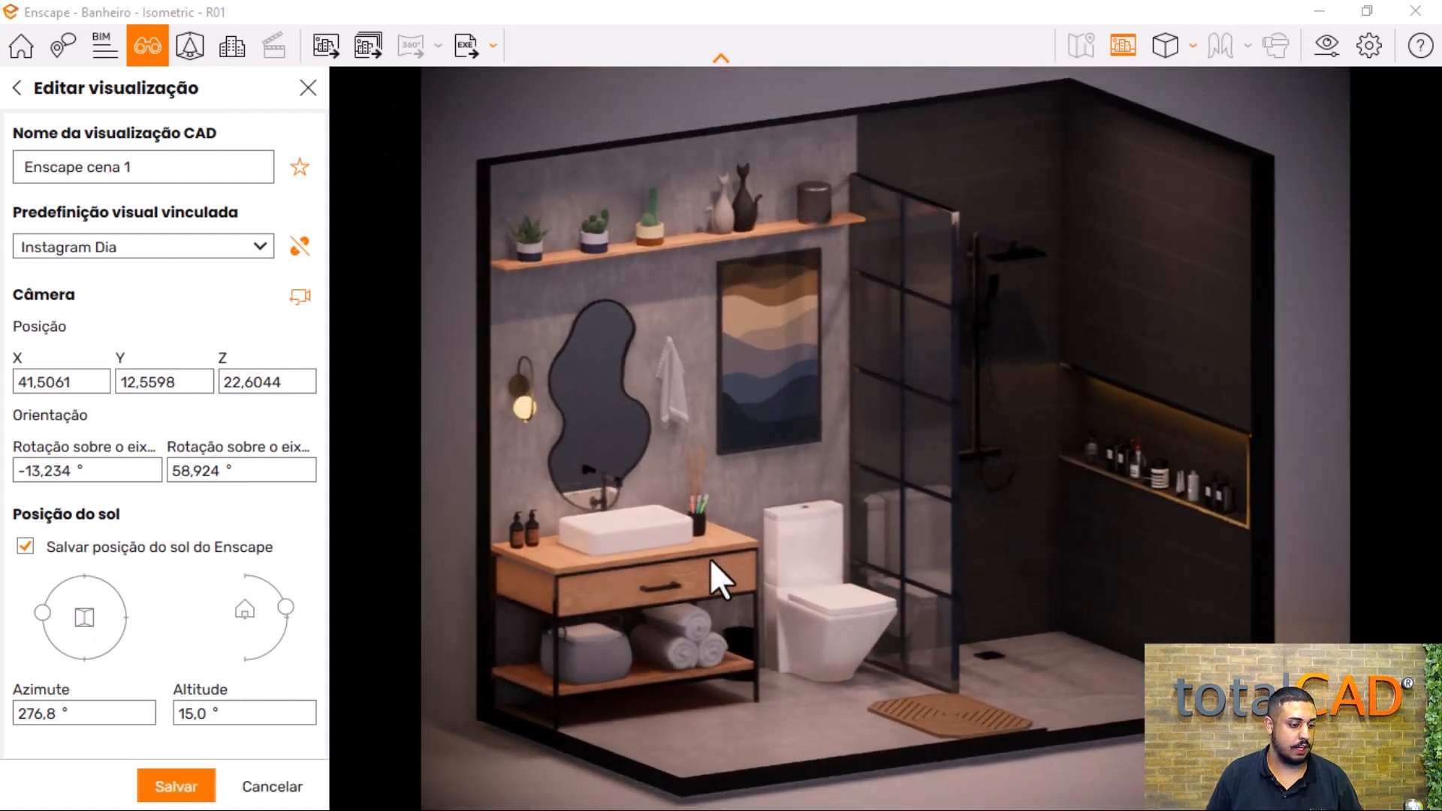
click(178, 784)
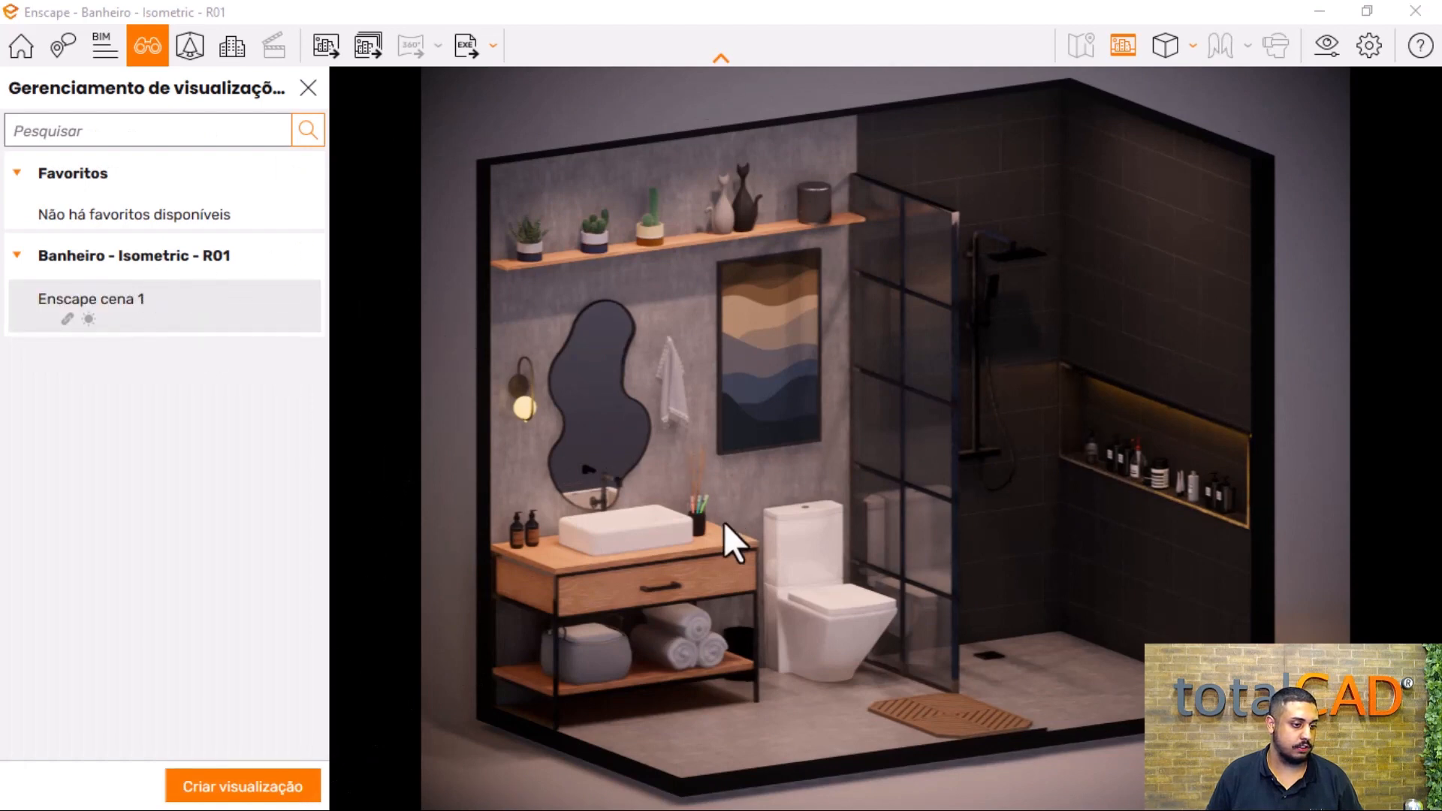
- Restore the view Enscape cena 1, lower its sun altitude to 4.0° and save the view
scroll(724, 519, up, 3)
click(184, 311)
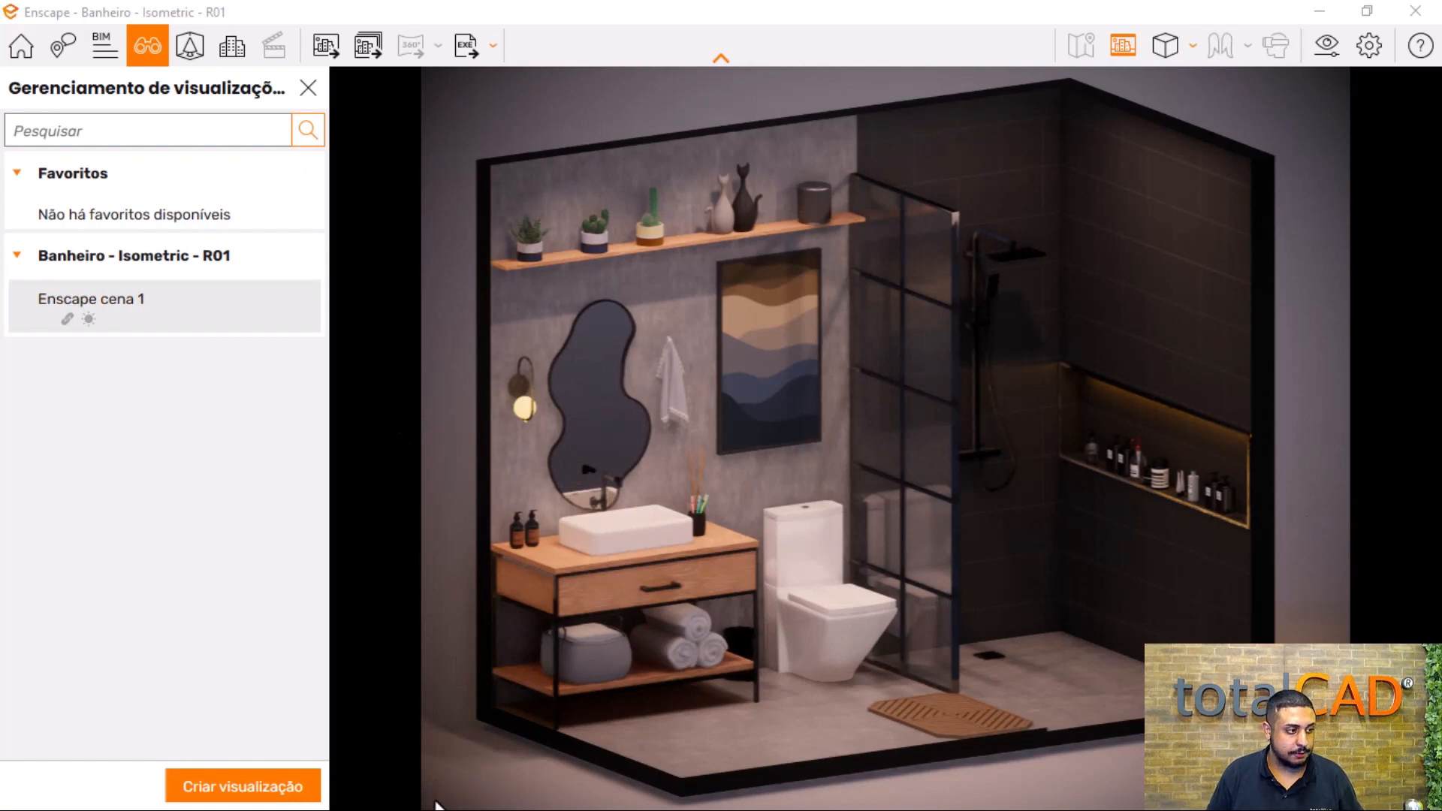
click(290, 306)
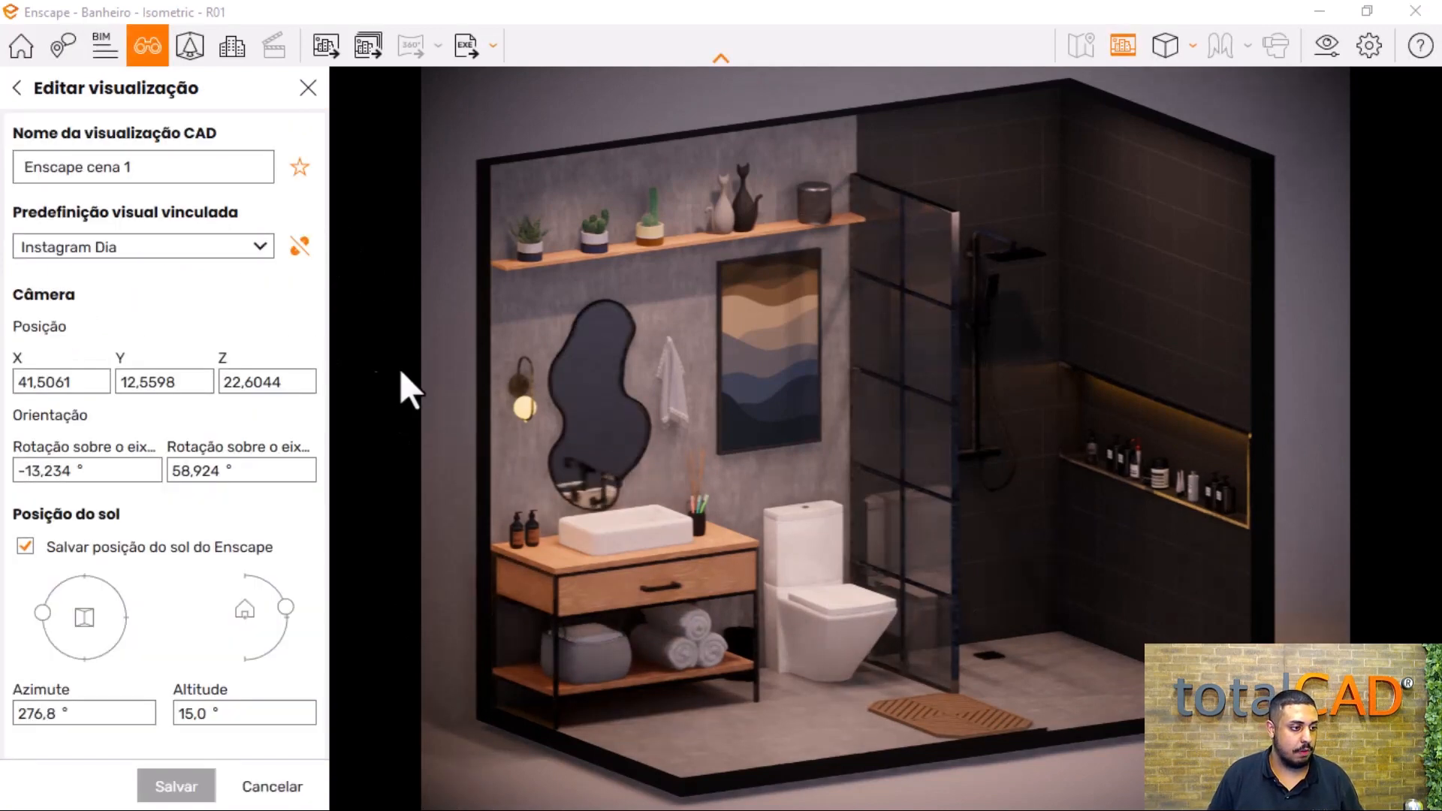
mouse_move(282, 607)
mouse_down()
mouse_move(305, 642)
mouse_move(307, 616)
mouse_up()
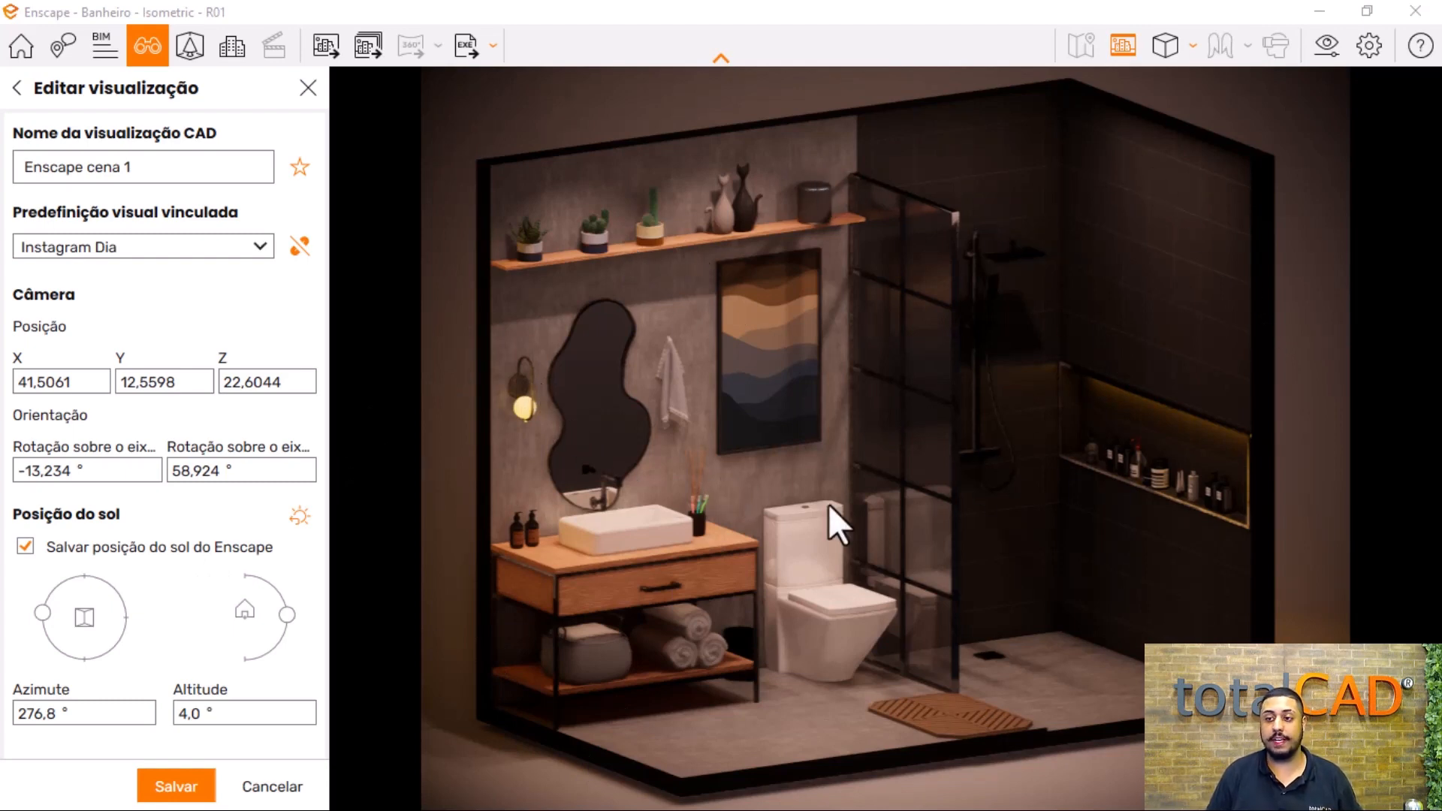
click(189, 787)
- Open the visual settings for the Instagram Dia preset and reposition the window so it is fully readable
click(1329, 54)
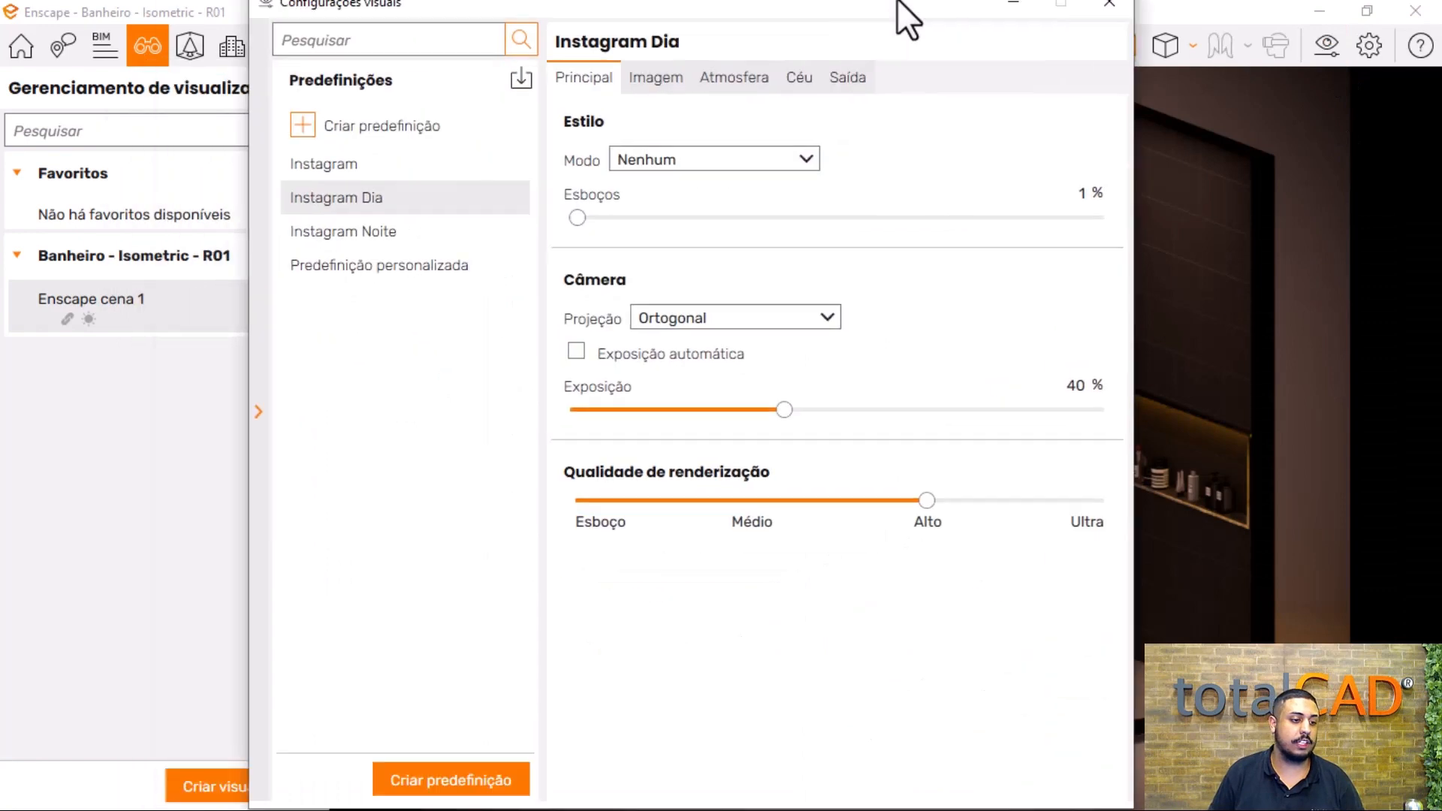
drag(911, 16, 929, 45)
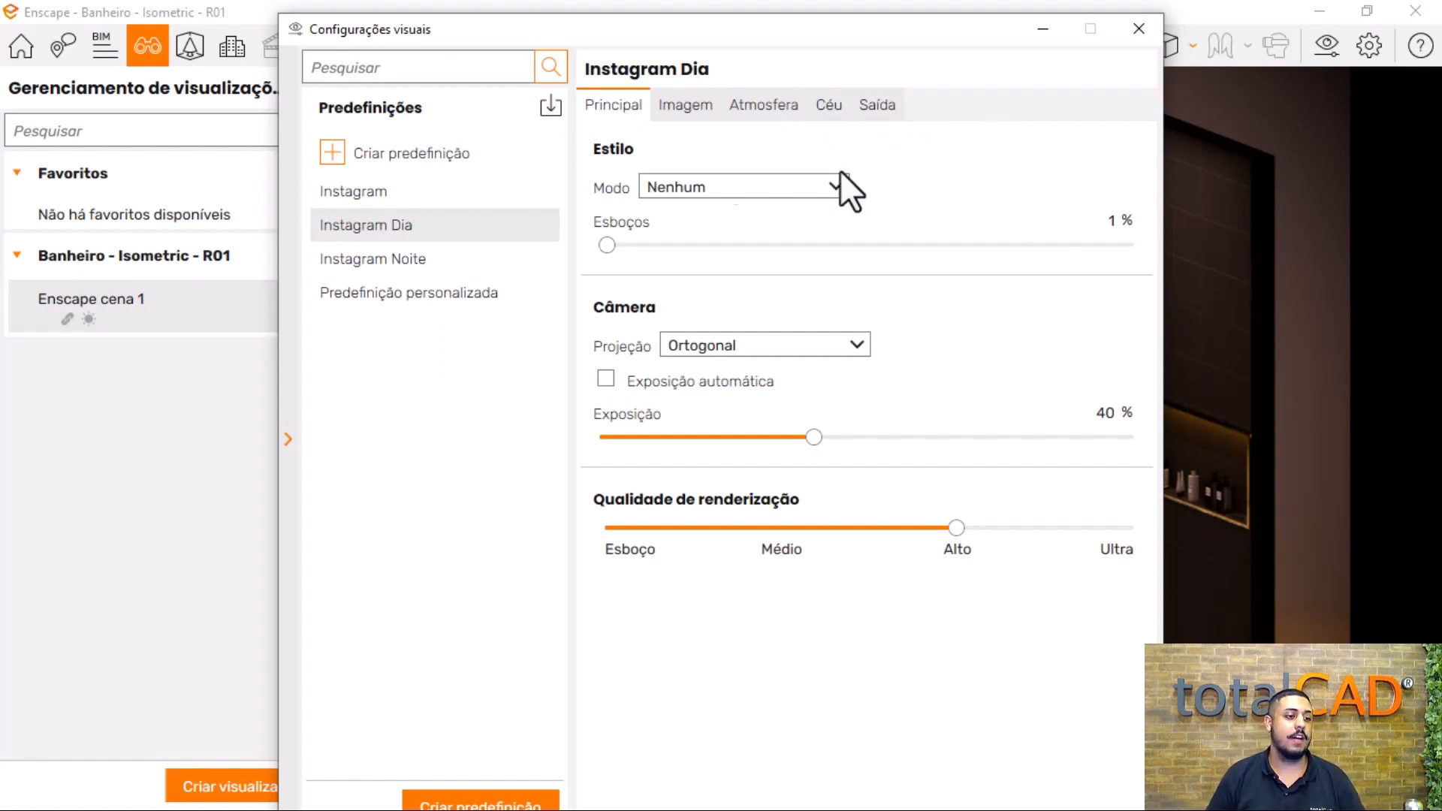
- Move the visual settings window clear of the render and set the Instagram Dia style mode to Branco
click(728, 185)
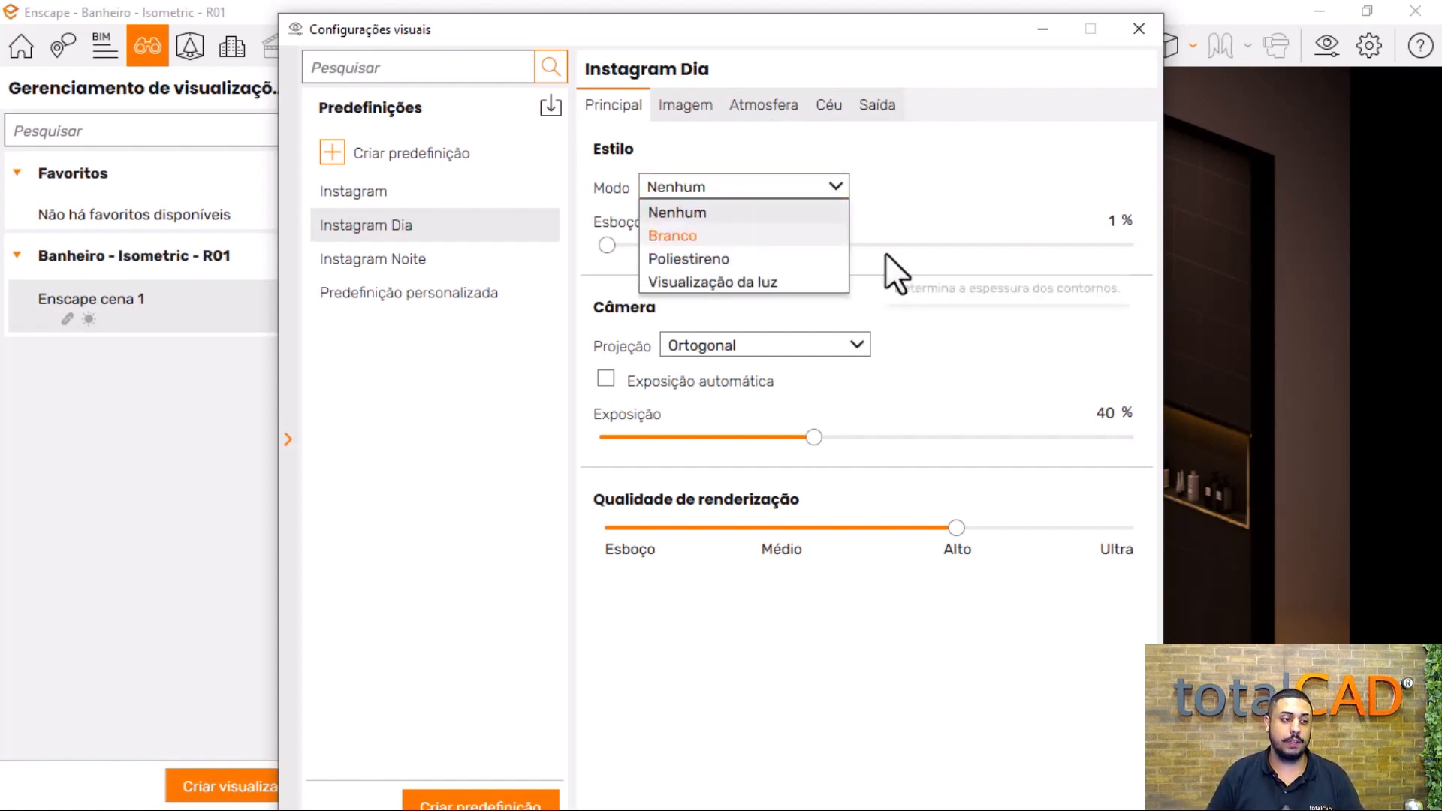
click(827, 55)
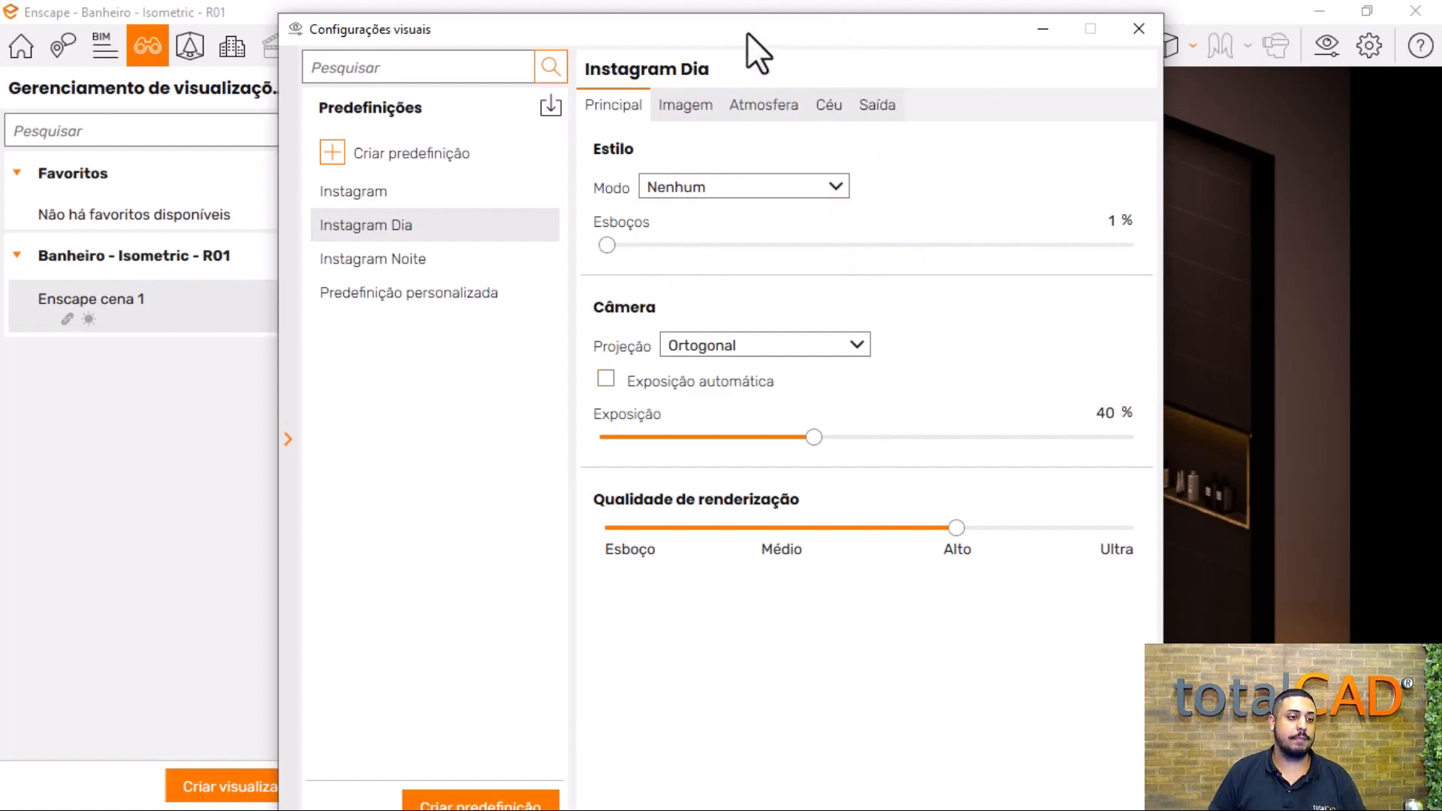
drag(755, 32, 679, 514)
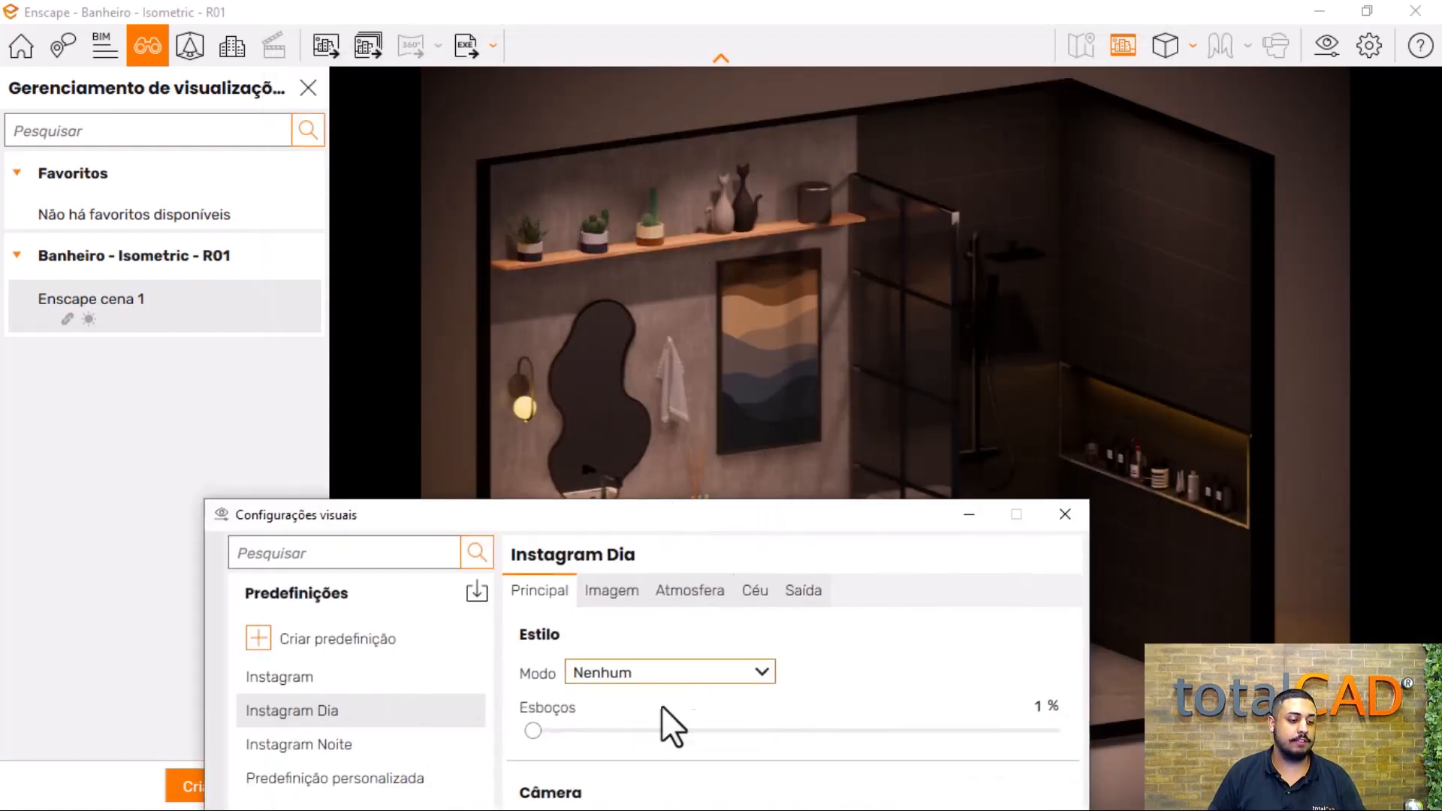
click(638, 673)
click(649, 723)
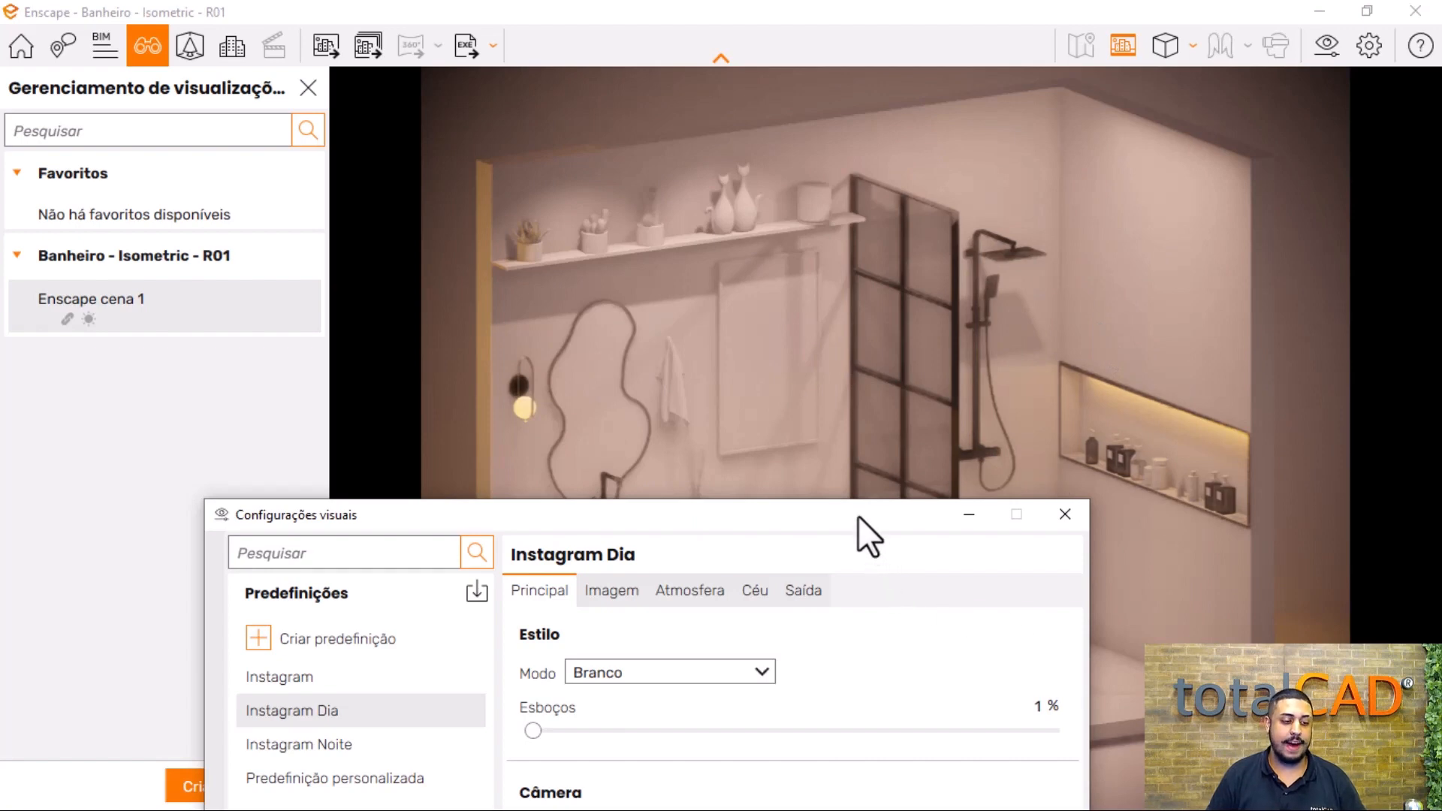
- Try the Poliestireno style mode on the Instagram Dia preset and return the mode to Nenhum
drag(857, 515, 923, 237)
click(819, 395)
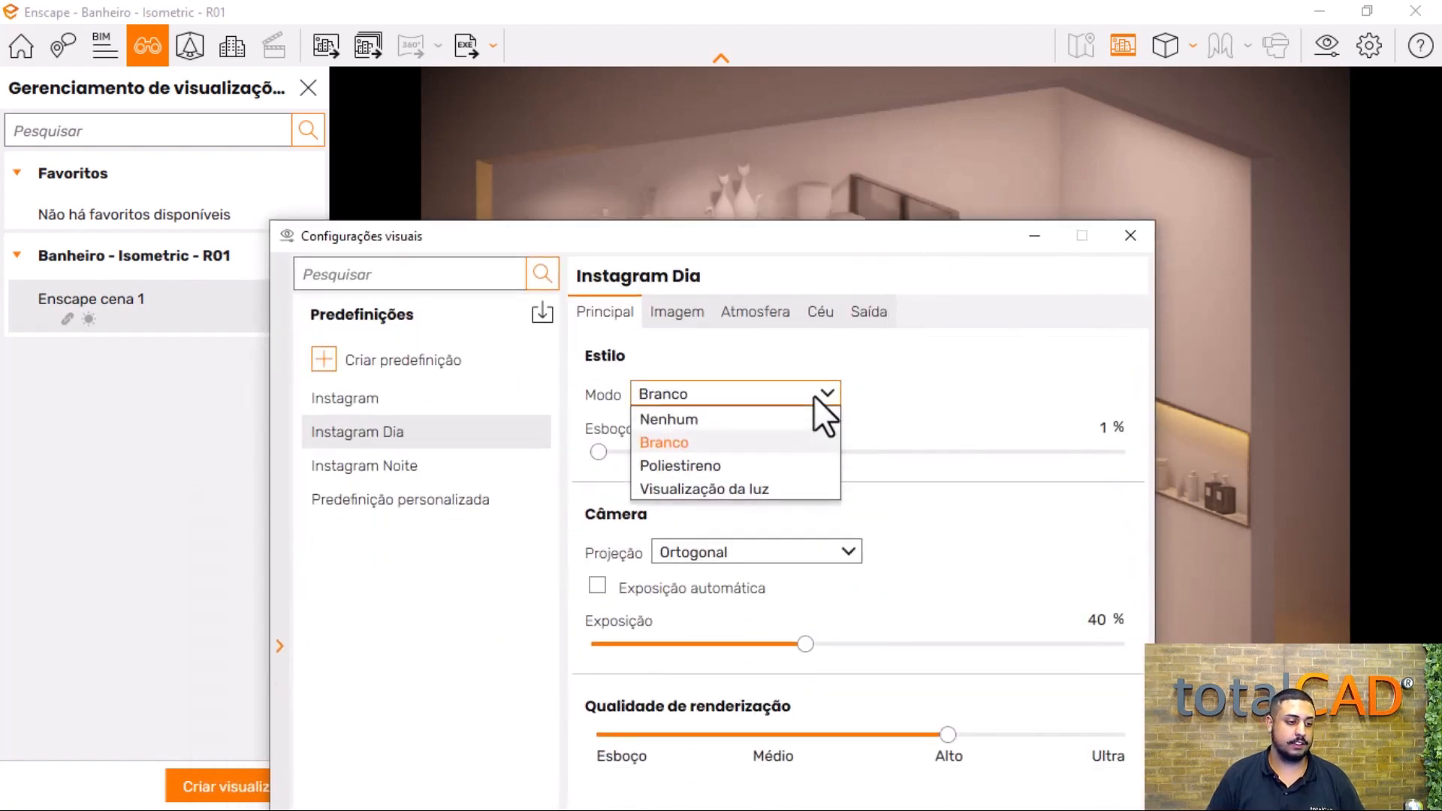
click(714, 467)
drag(808, 257, 728, 489)
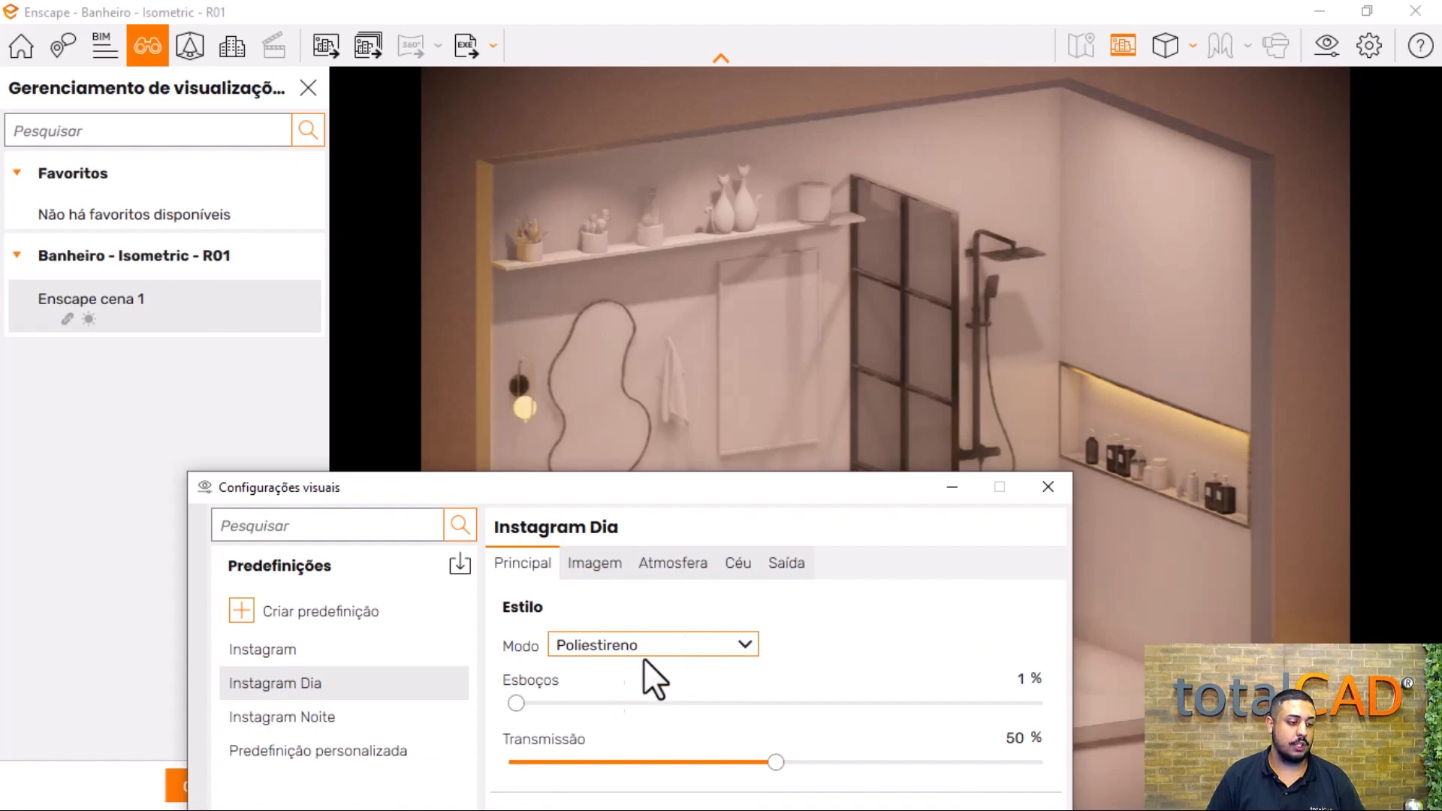
click(736, 646)
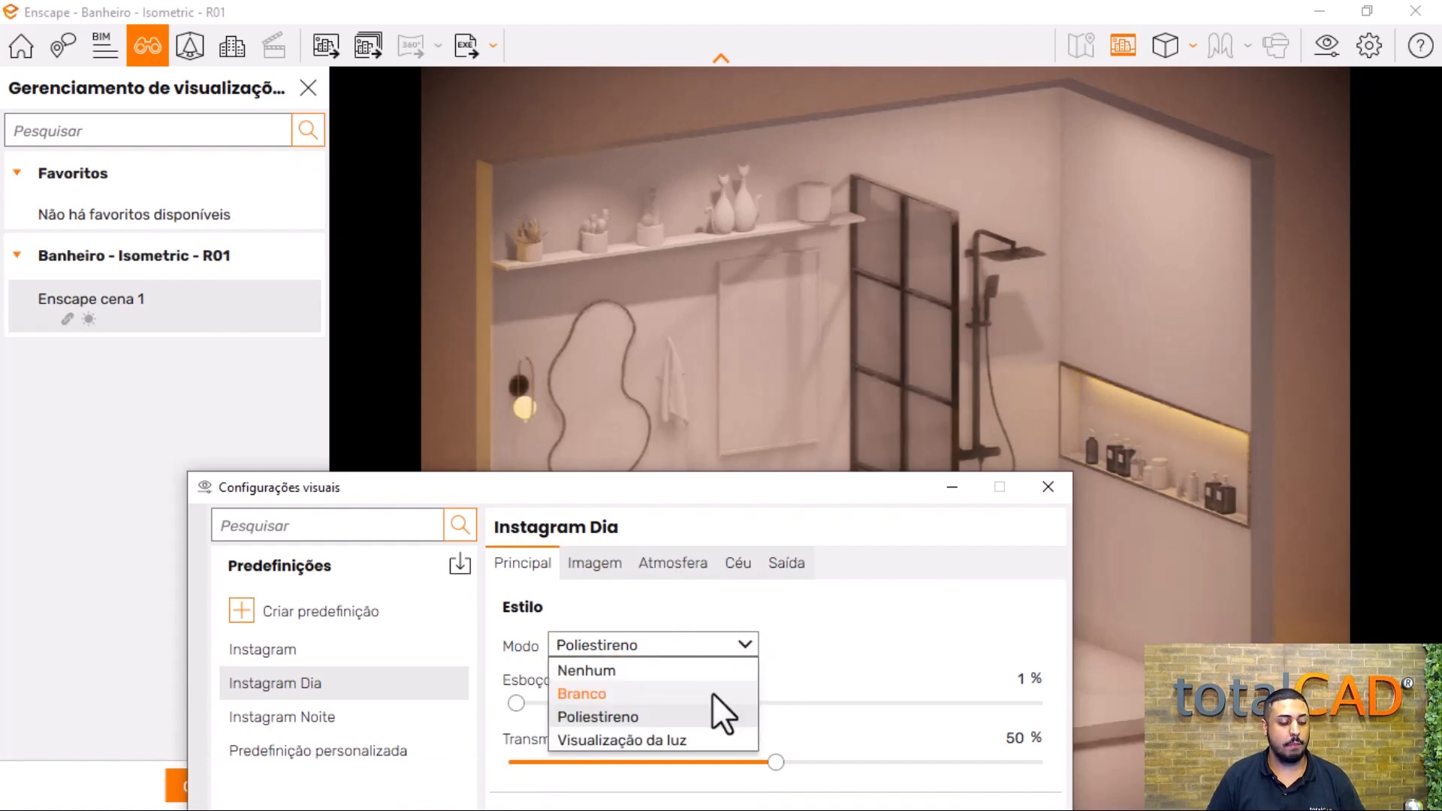
click(610, 668)
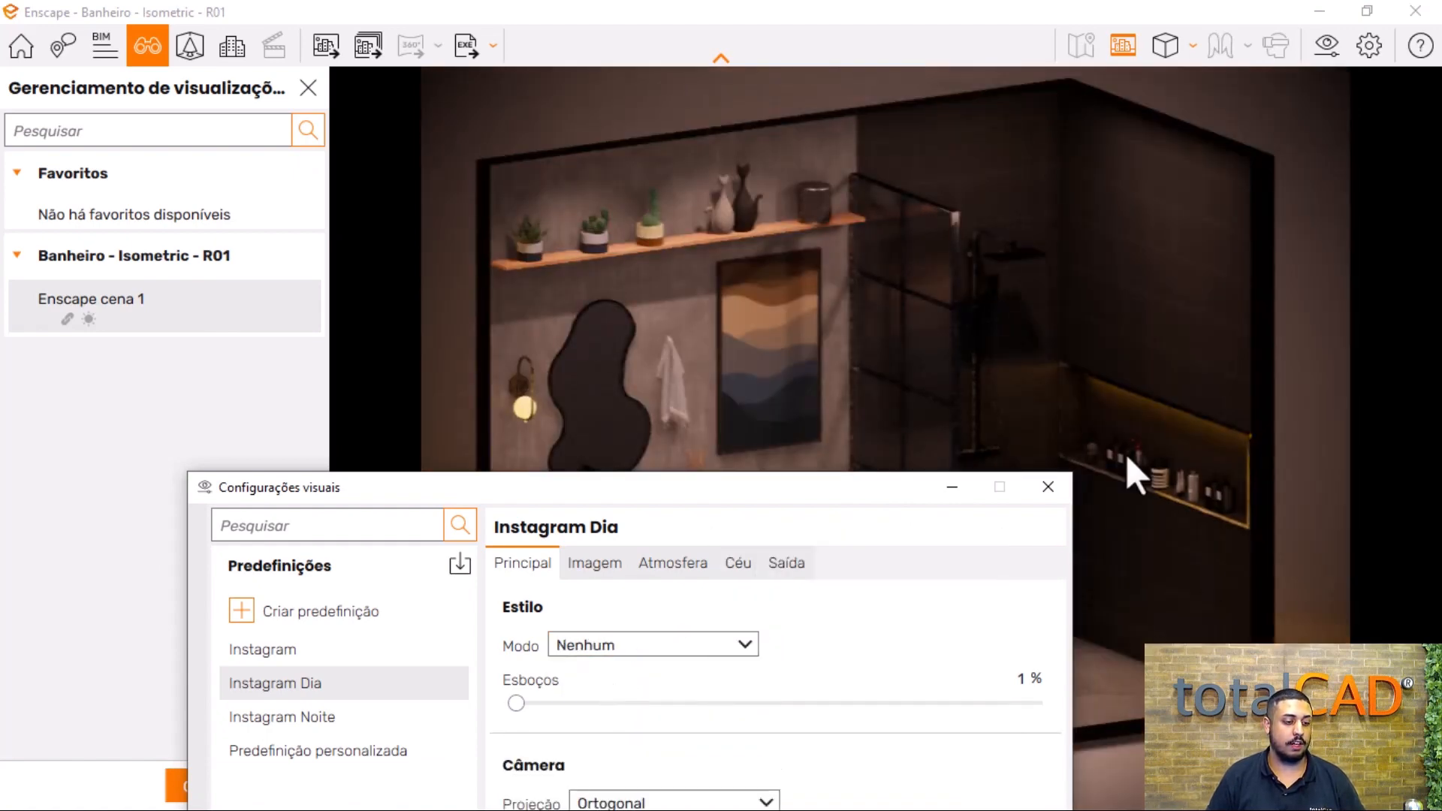
- Try raising the camera exposure to 68 % and set it back to 40 %
drag(742, 488, 639, 266)
drag(625, 683, 777, 683)
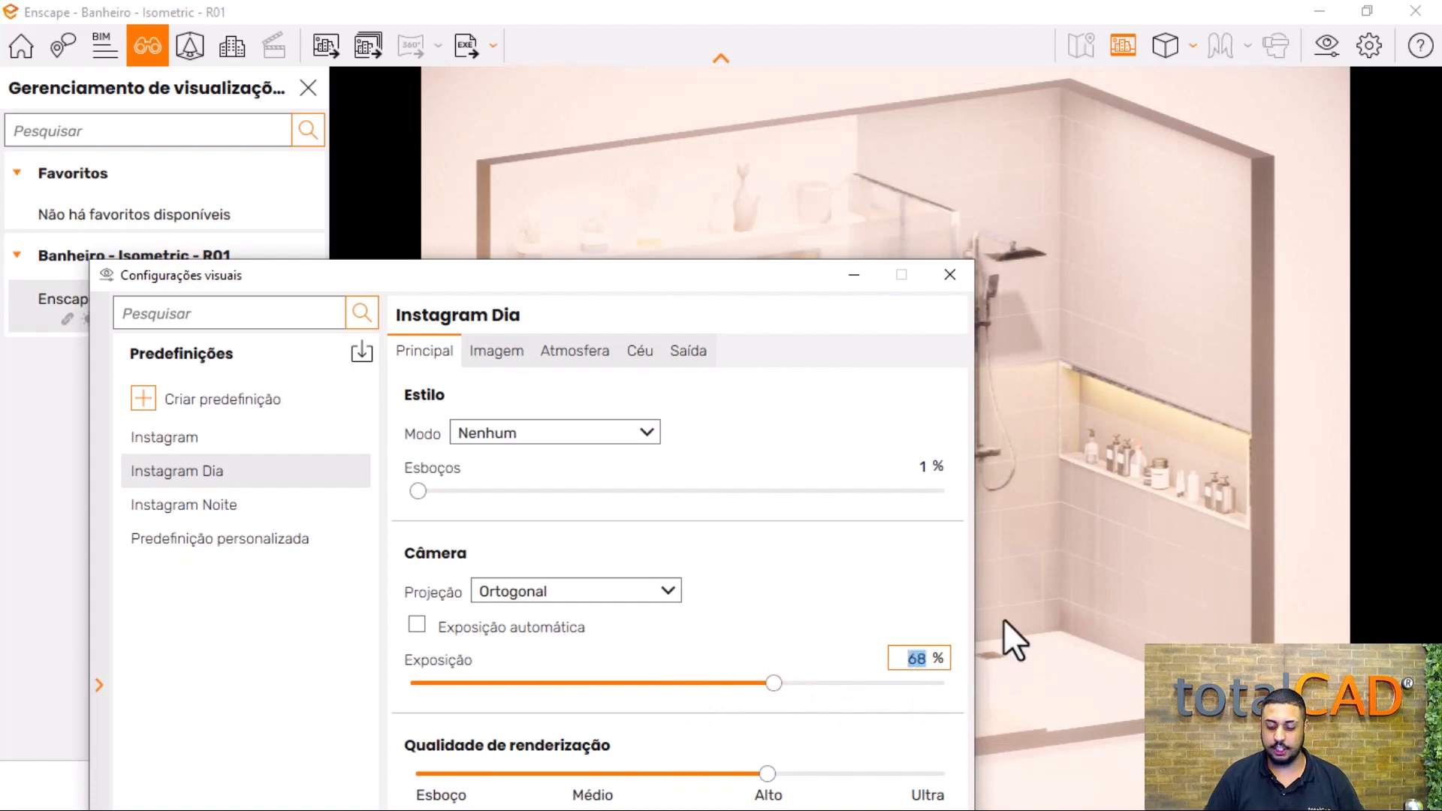
text(40)
key(Return)
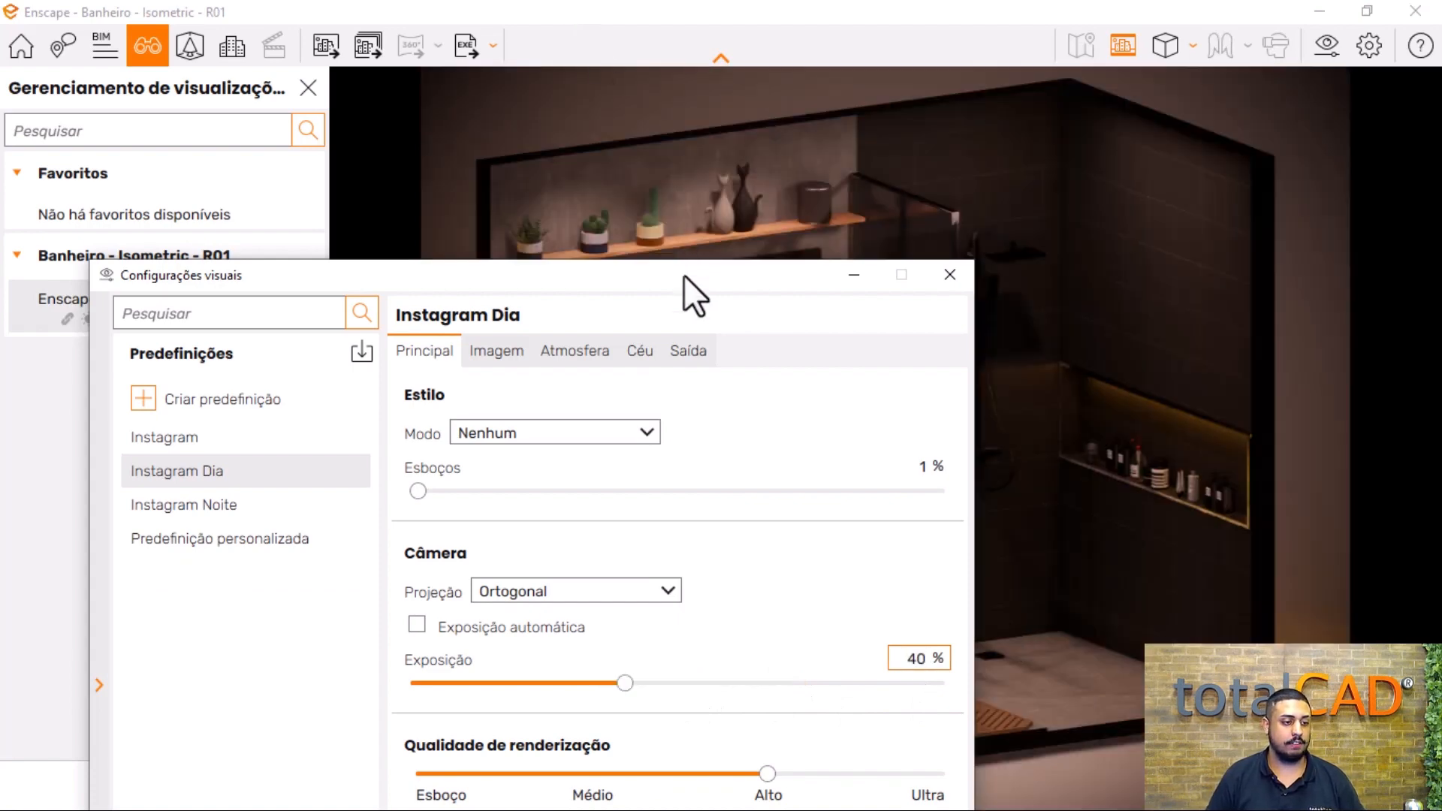
- Show the preset's Imagem settings, close the view management pane, and arrange the settings window beside a resized Enscape render
drag(683, 275, 276, 335)
click(632, 159)
click(308, 88)
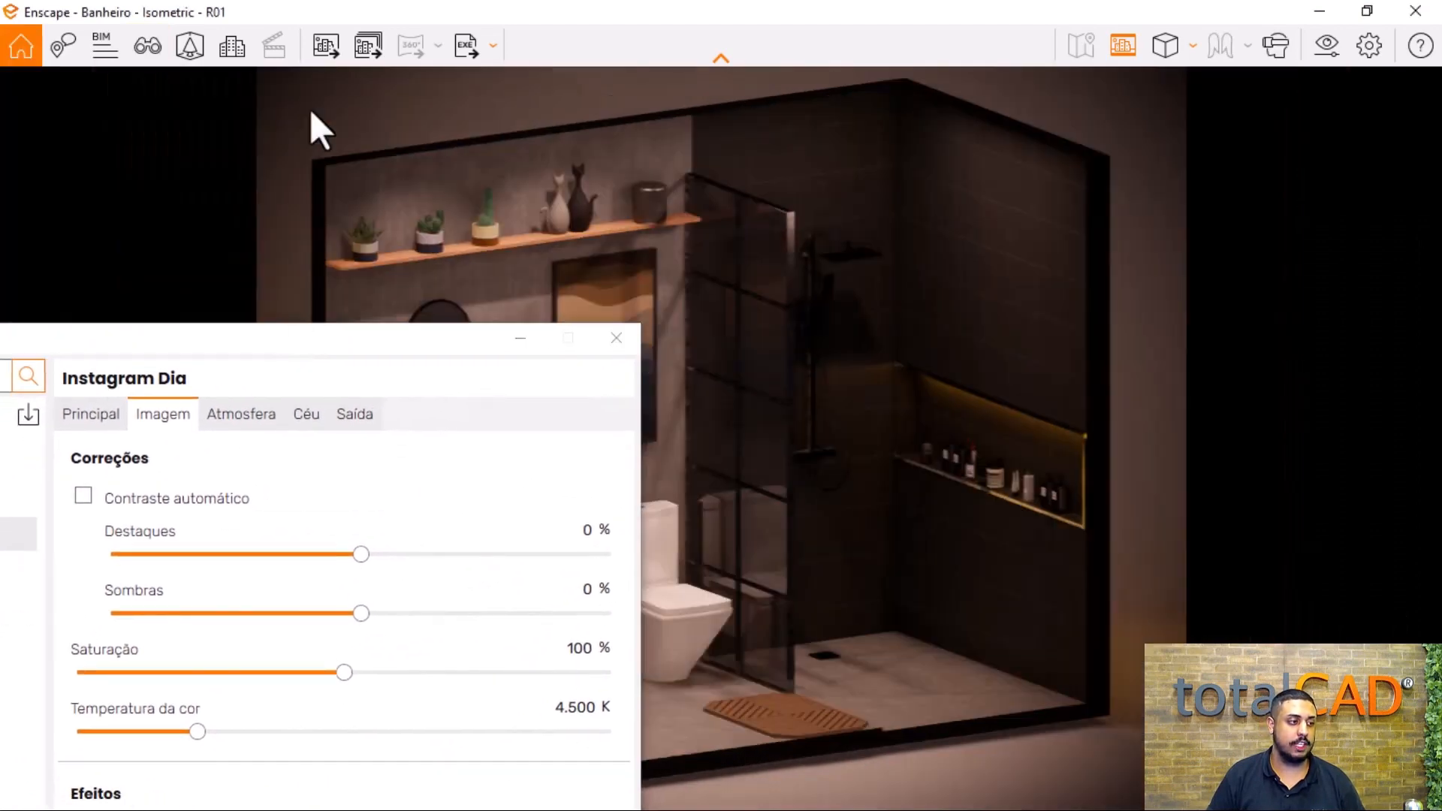
mouse_move(542, 4)
mouse_down()
mouse_move(1431, 226)
mouse_move(1390, 197)
mouse_move(1440, 184)
mouse_up()
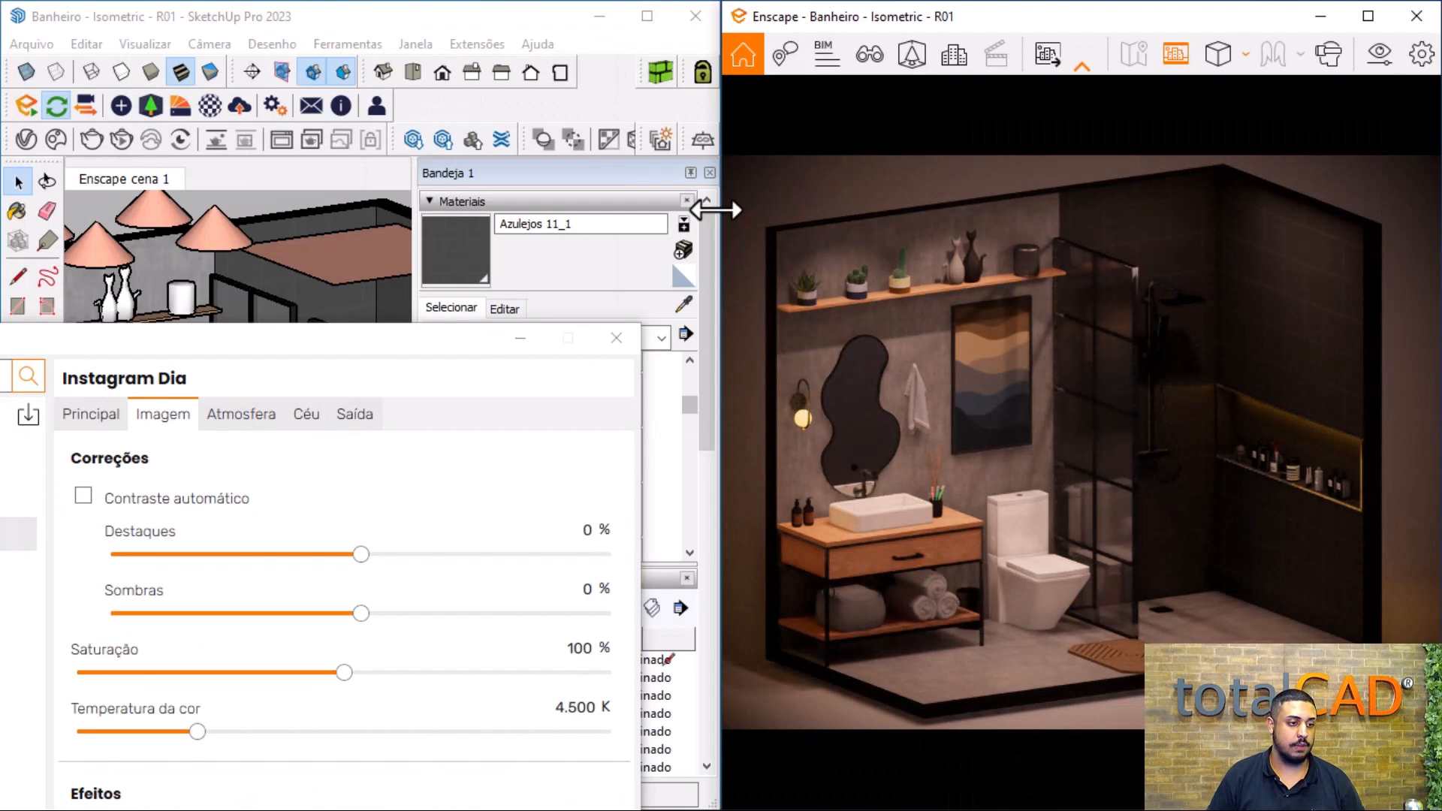
drag(715, 210, 551, 197)
mouse_move(447, 331)
mouse_down()
mouse_move(545, 201)
mouse_move(671, 182)
mouse_up()
mouse_move(200, 189)
mouse_down()
mouse_move(465, 168)
mouse_move(191, 46)
mouse_up()
click(248, 580)
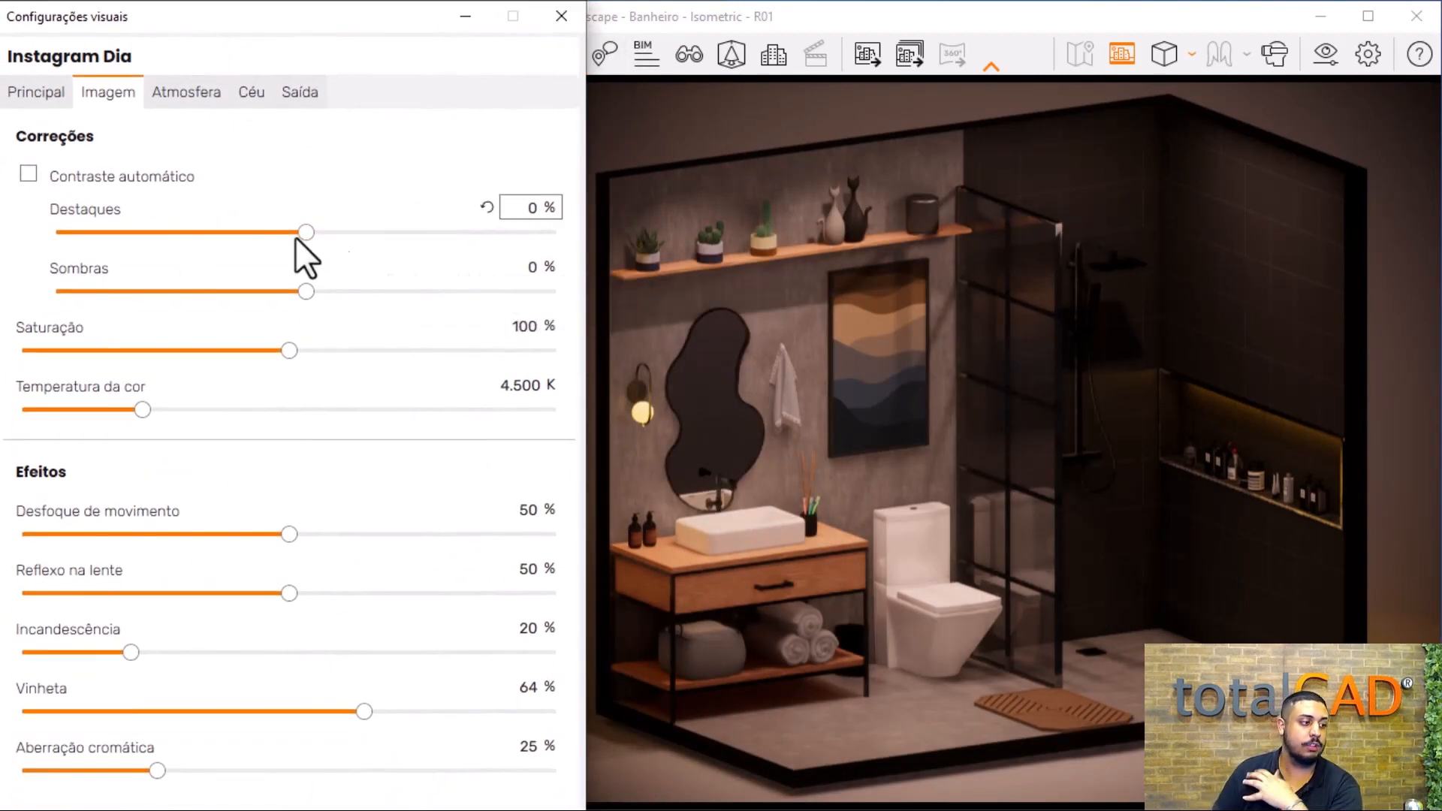
- Try strongly lowering the highlights correction (Destaques) and reset it to 0 %
drag(311, 227, 81, 234)
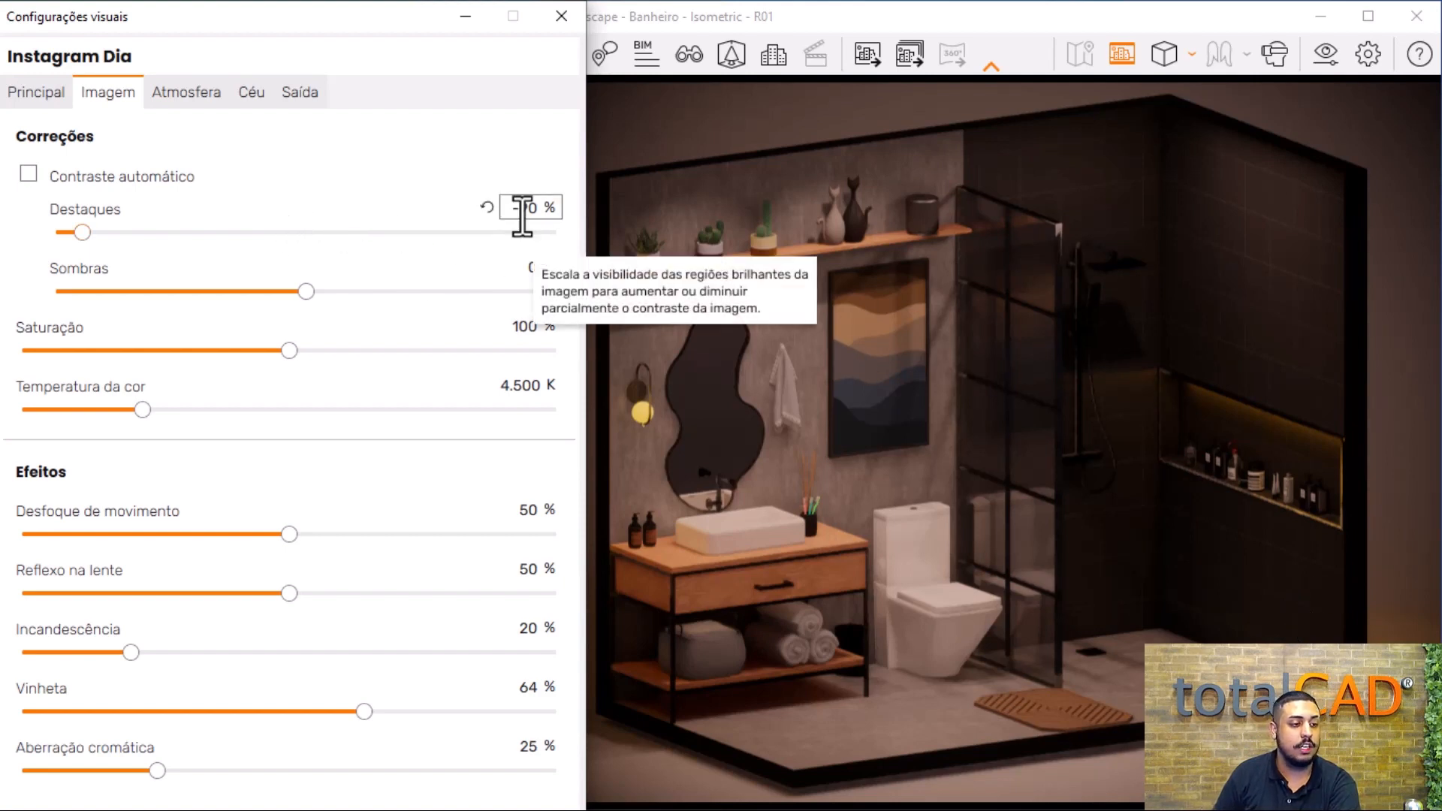
click(523, 208)
text(0)
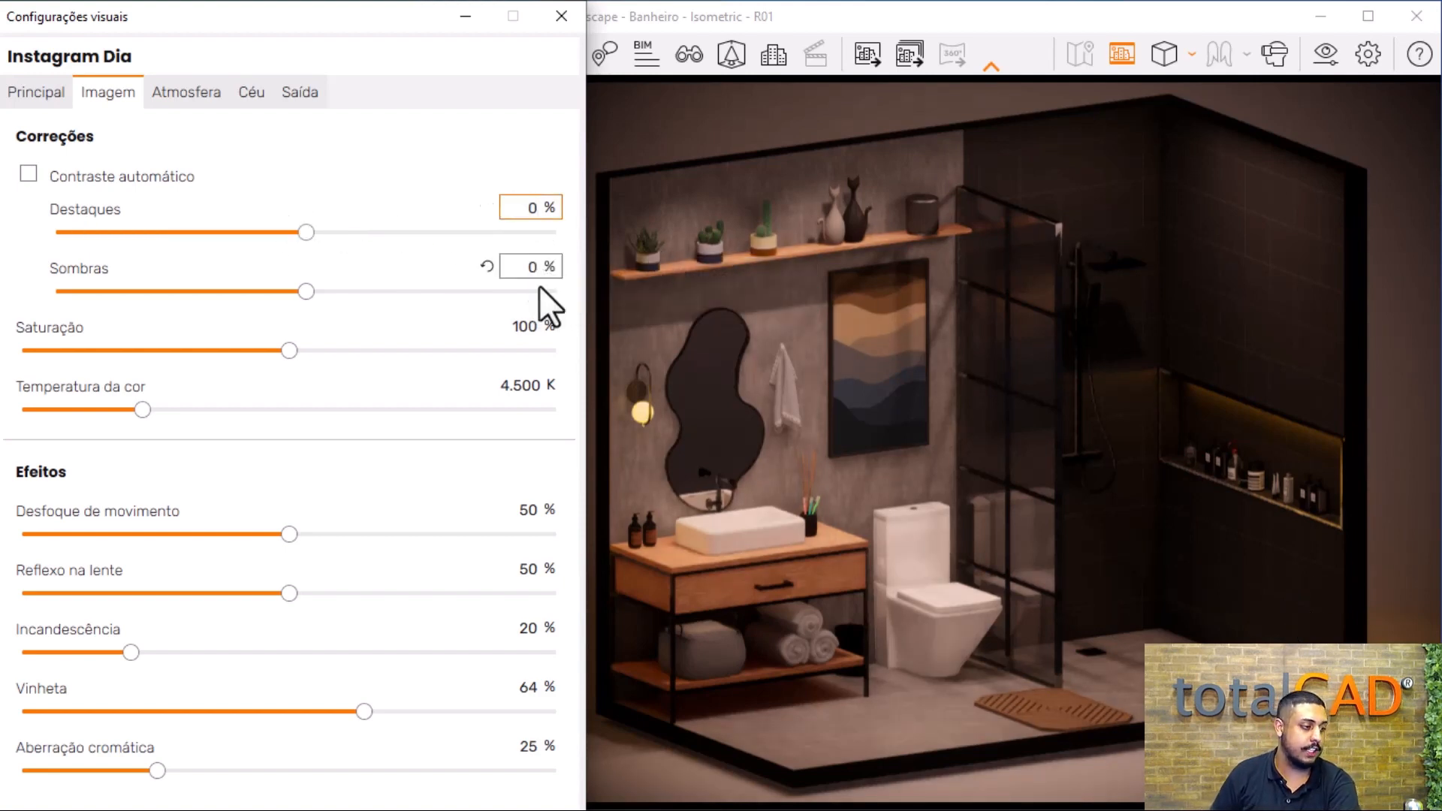
- Test the saturation at 143 % and at 61 %, and lower the colour temperature to 3.182 K
drag(289, 351, 402, 359)
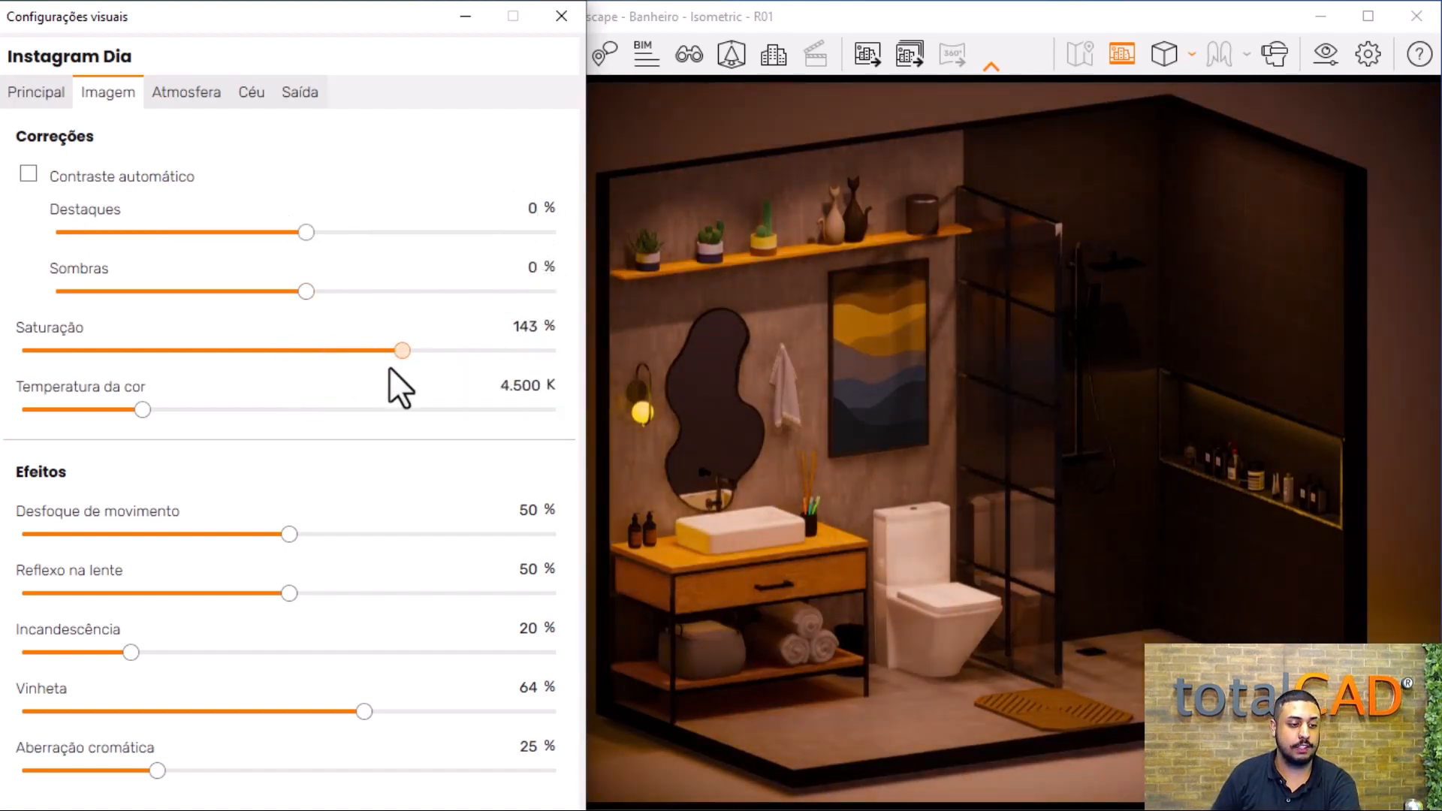
drag(502, 377, 91, 414)
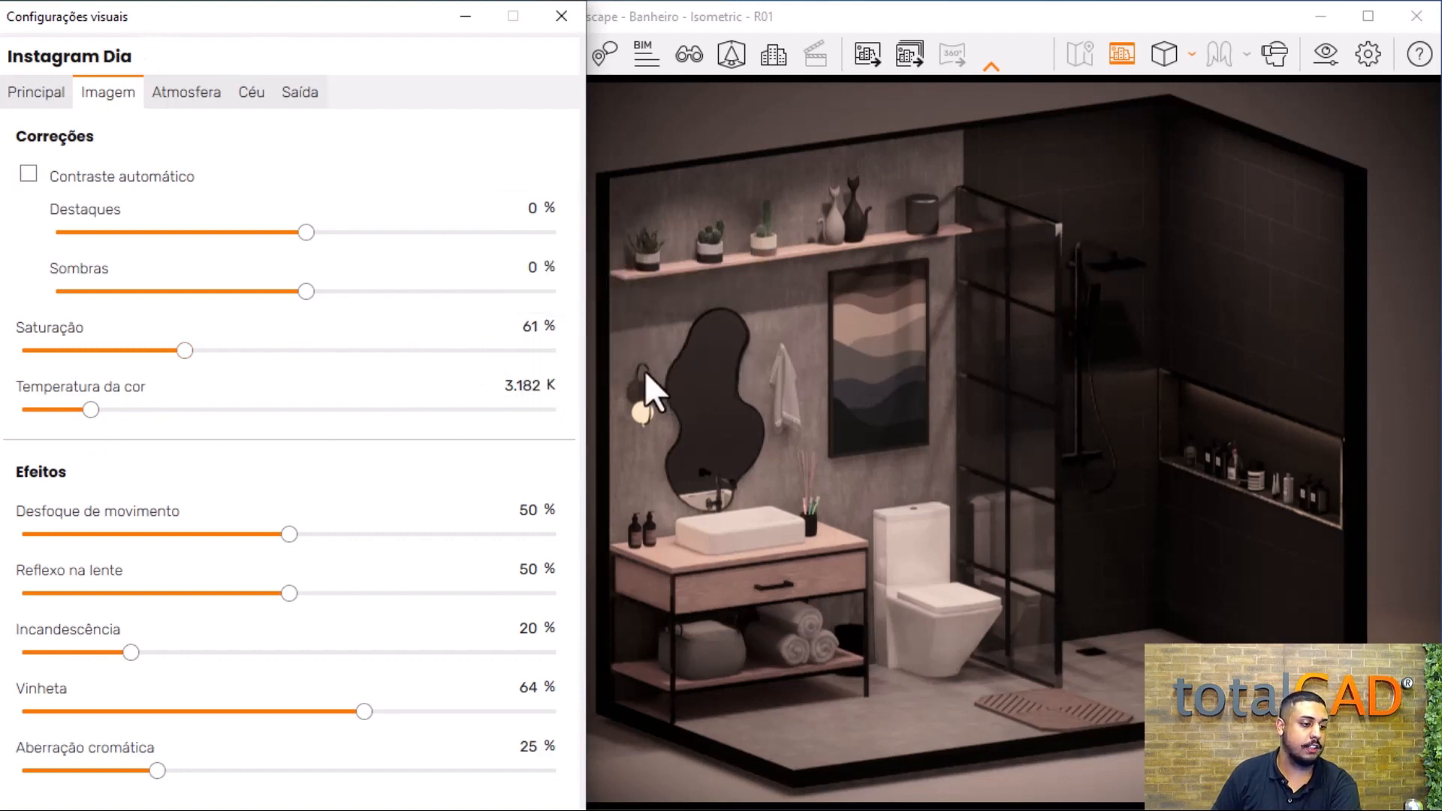
- Expand the preset list, reselect the Instagram Dia preset and move the settings window to uncover part of the render
drag(97, 1, 461, 47)
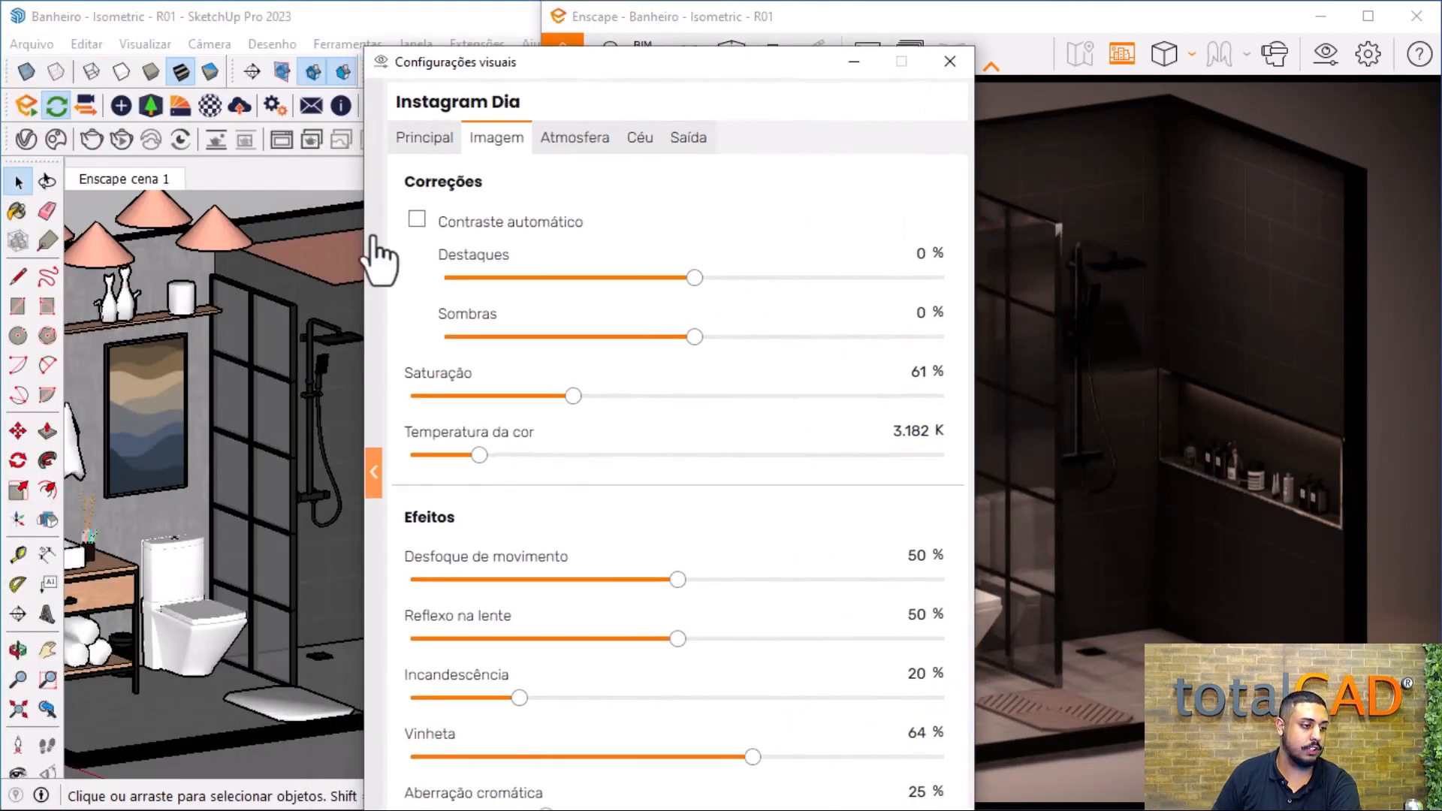
click(385, 255)
click(422, 263)
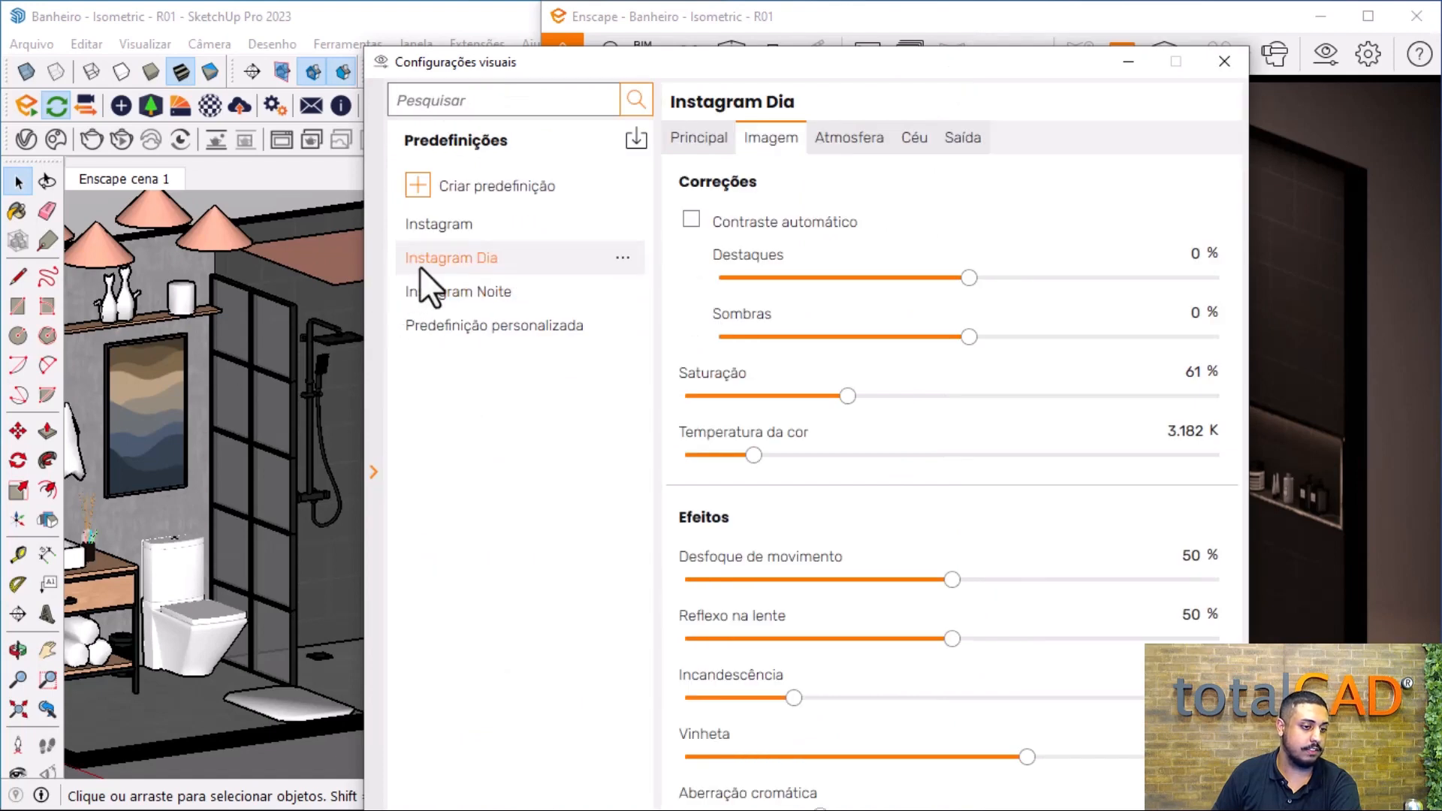
click(475, 286)
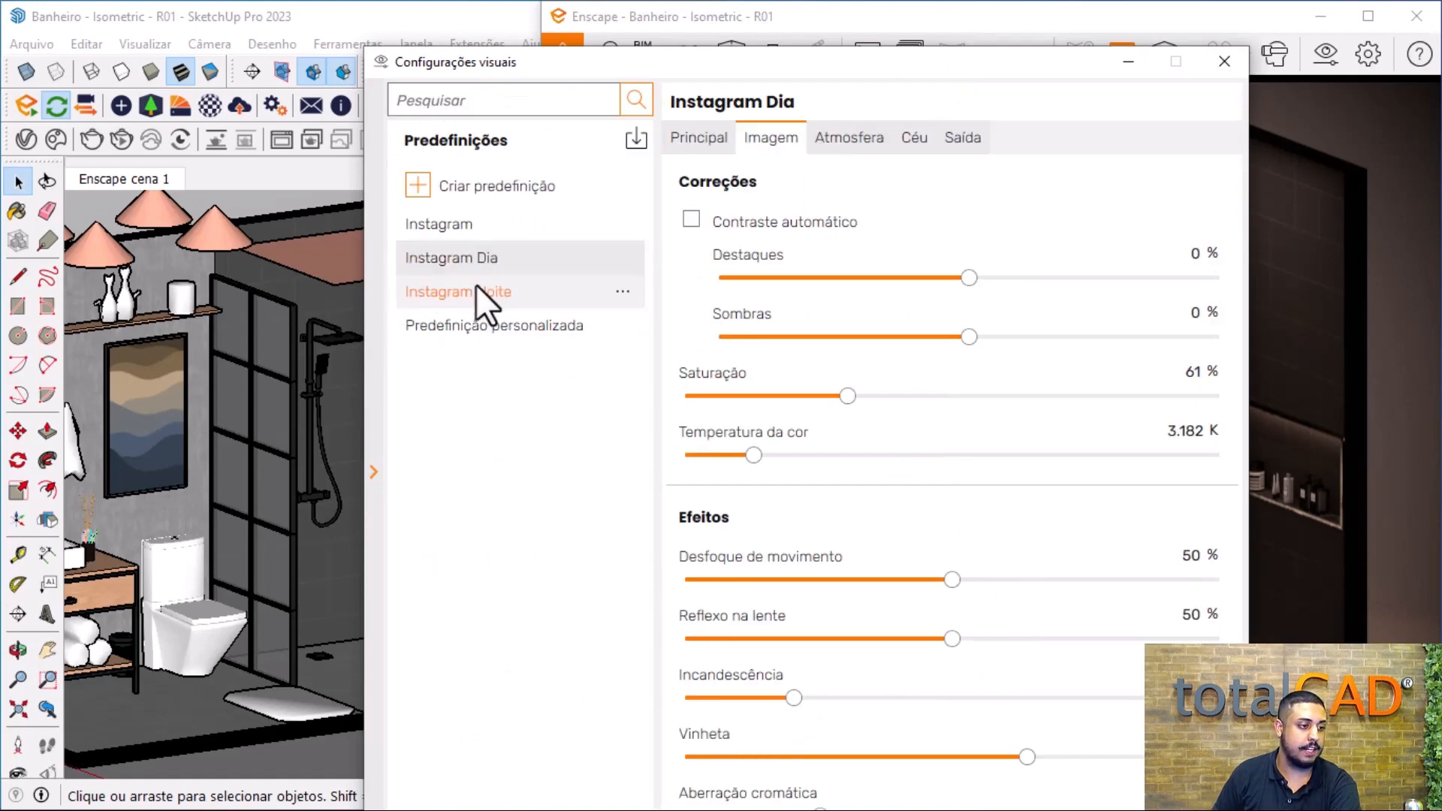
click(475, 256)
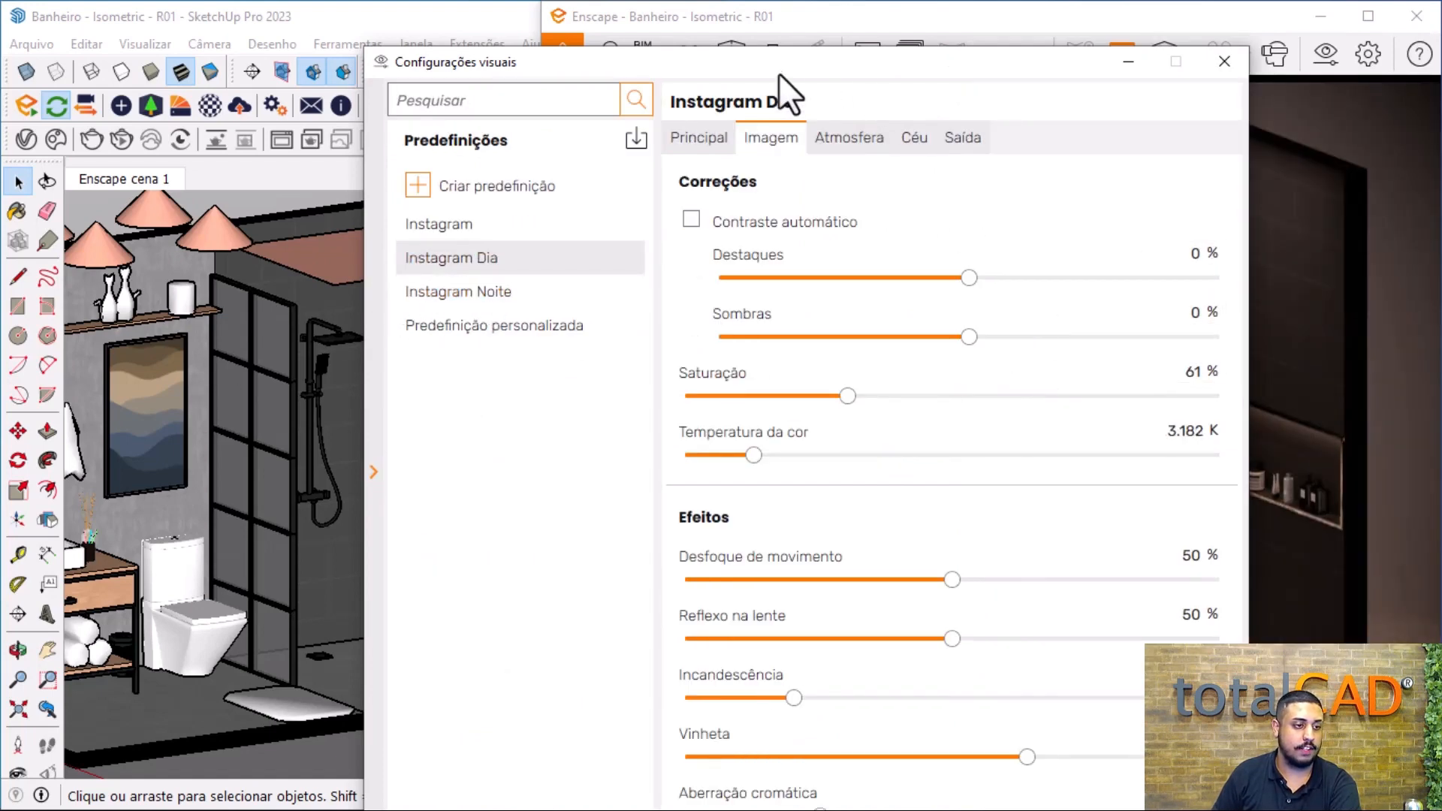
drag(778, 73, 283, 42)
- Set the colour temperature to 4.500 K, try a saturation of 119 % and set it to 100 %
click(686, 398)
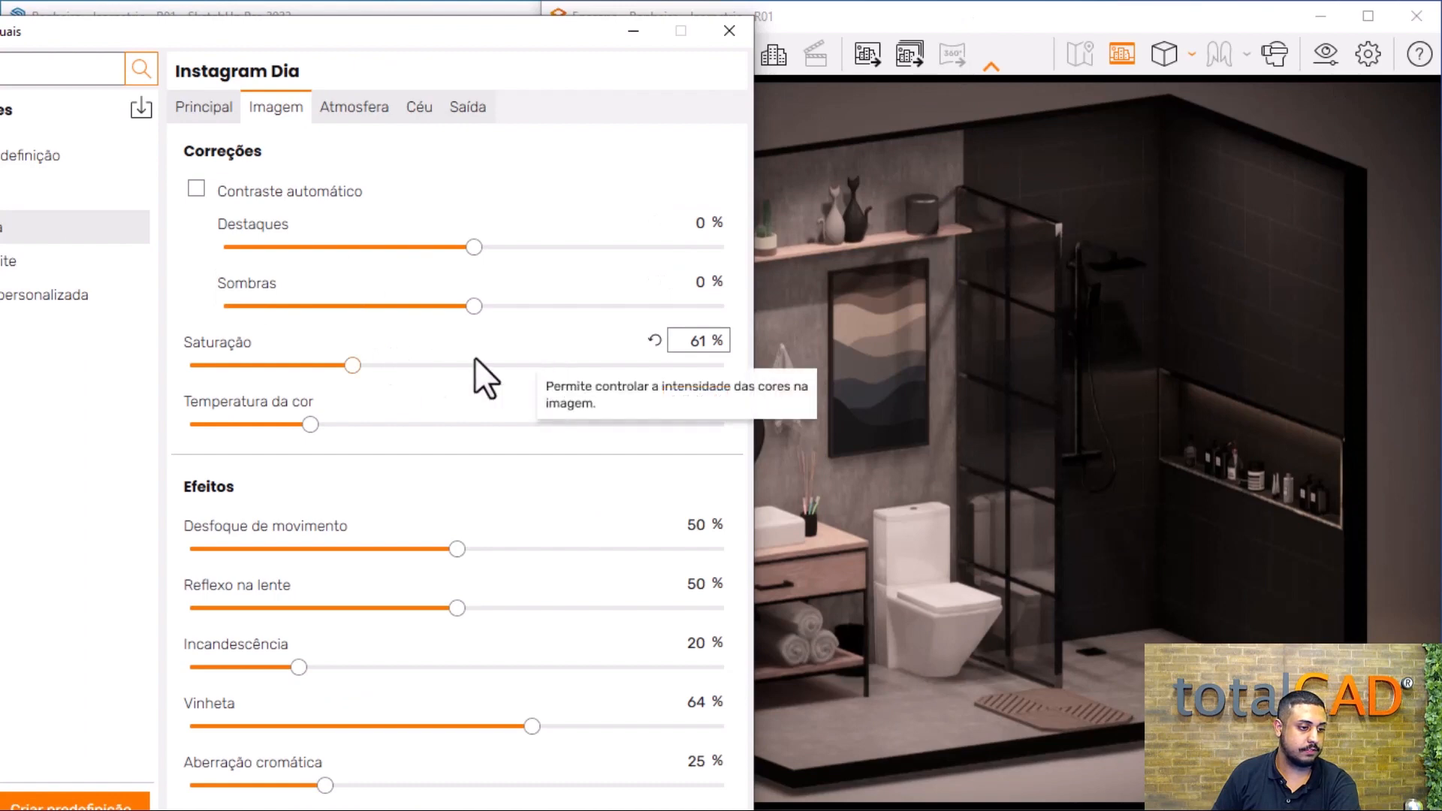
text(500)
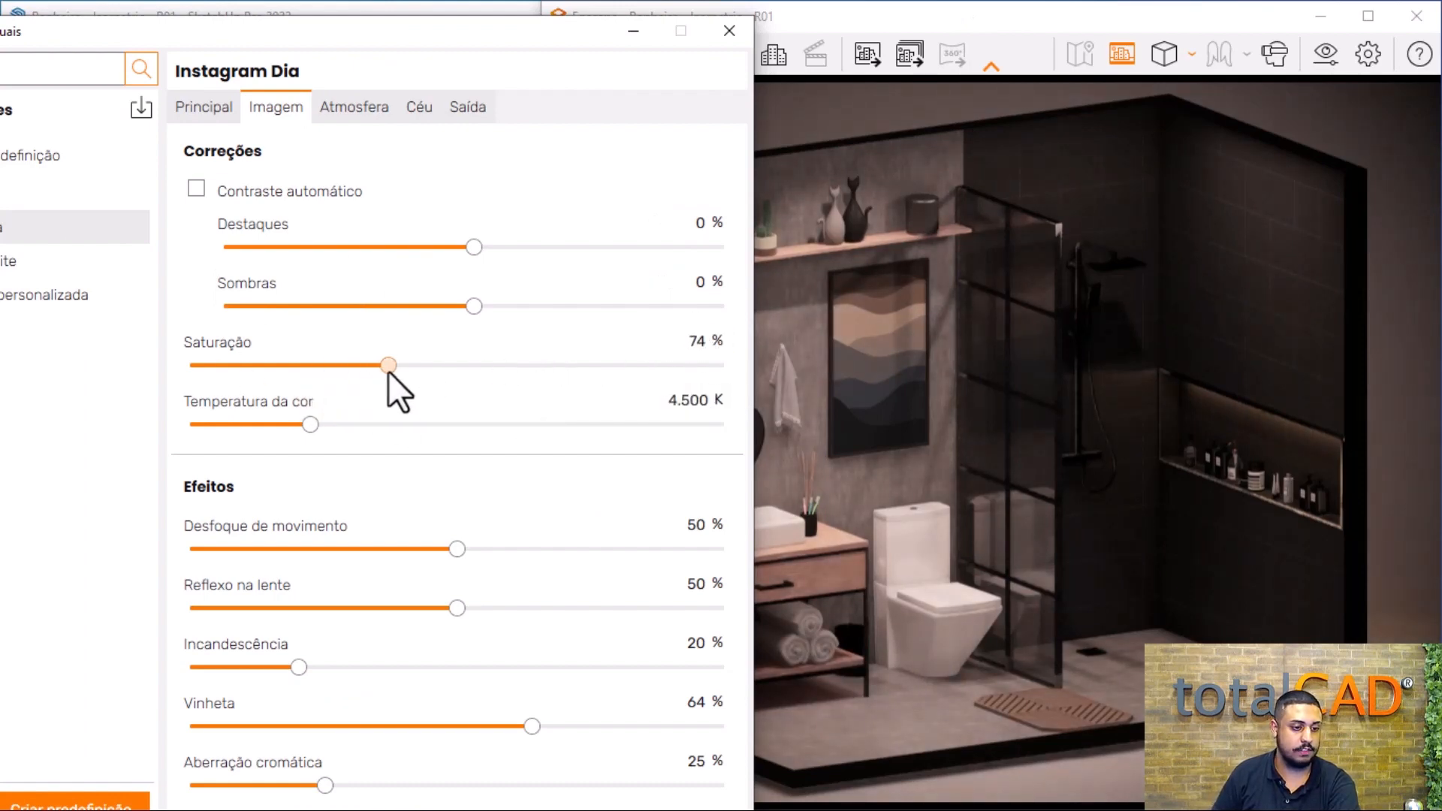
drag(390, 371, 511, 381)
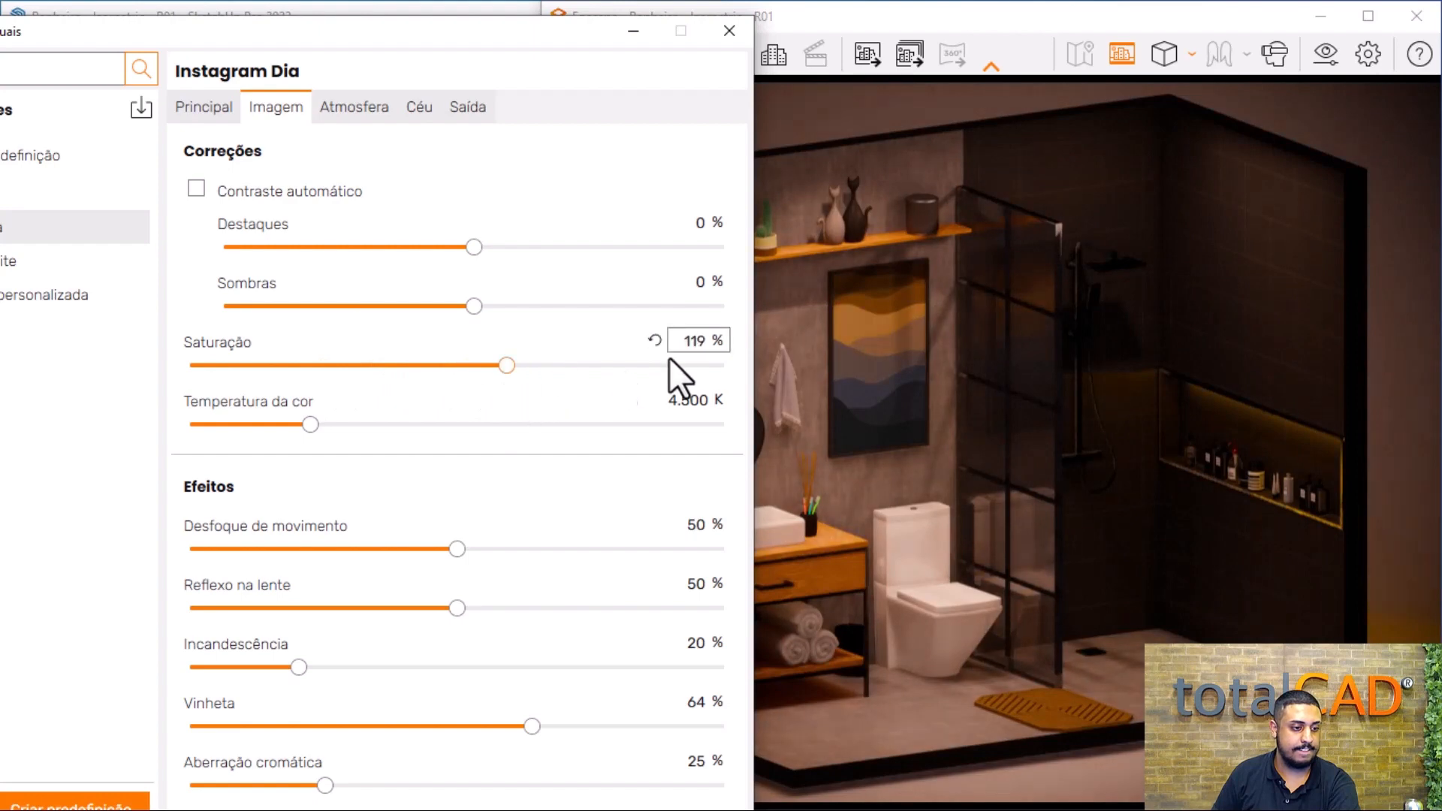
double_click(687, 342)
text(00)
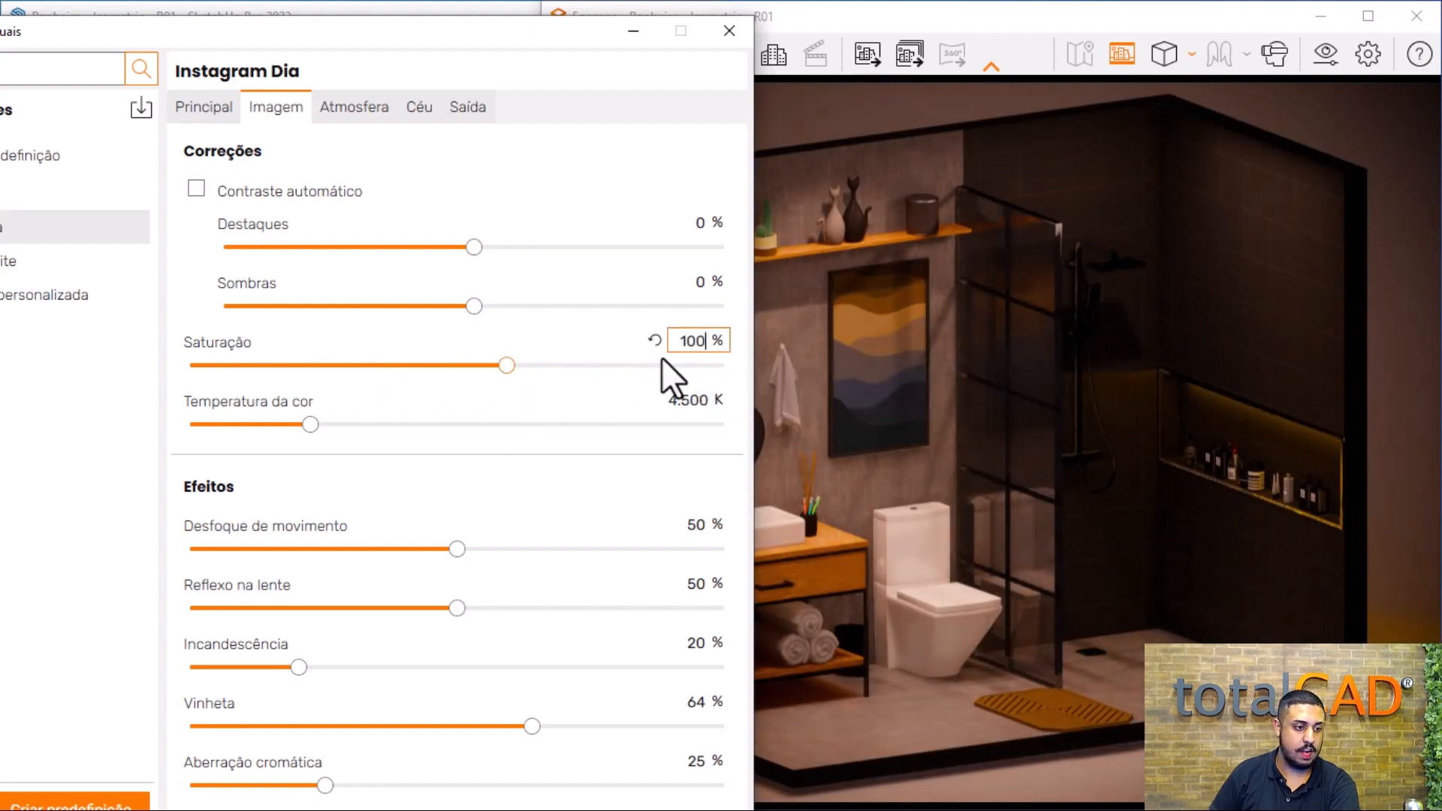
key(Return)
- Move the settings window off the render and fine-tune the saturation to 105 %
drag(523, 44, 267, 26)
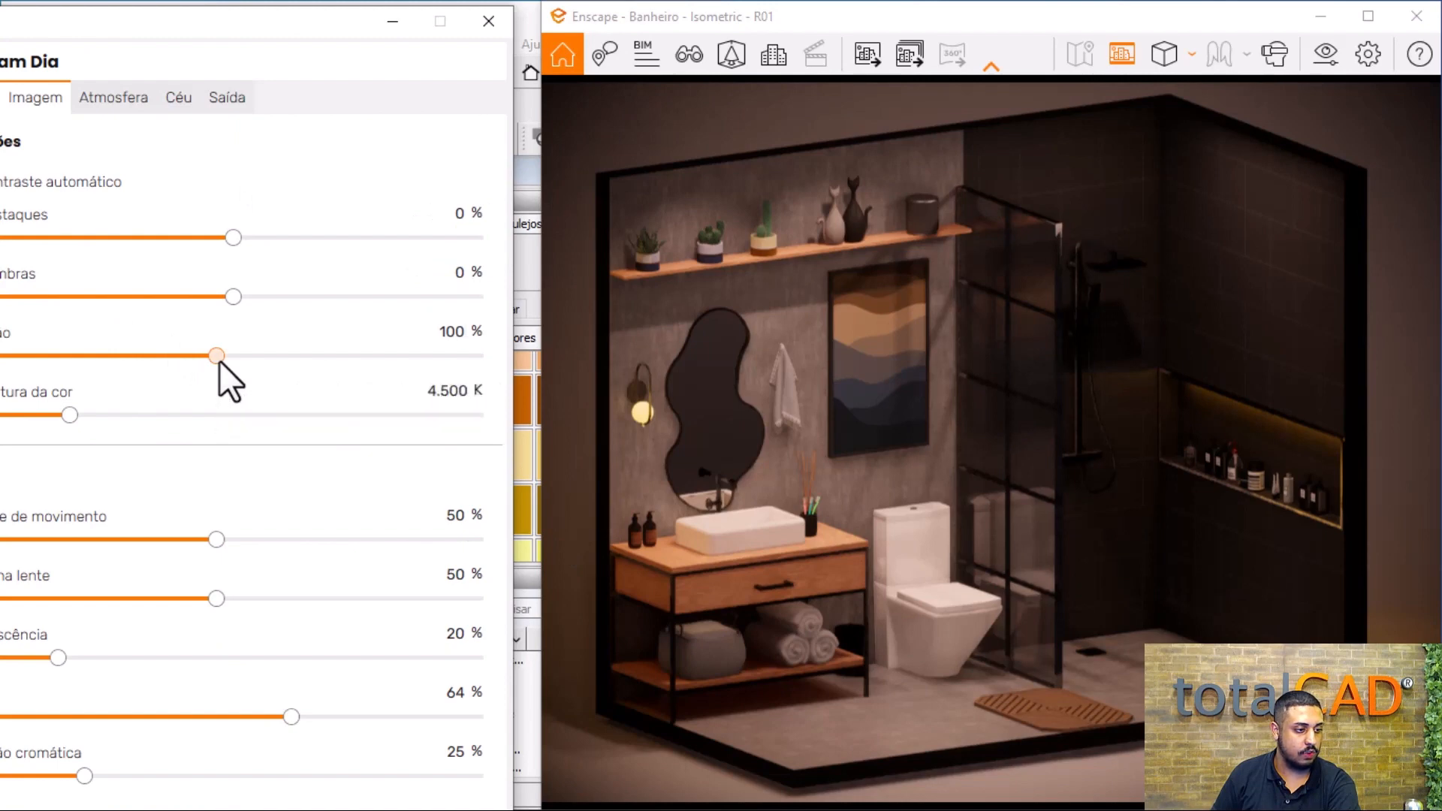
mouse_move(220, 362)
mouse_down()
mouse_move(254, 362)
mouse_move(233, 359)
mouse_up()
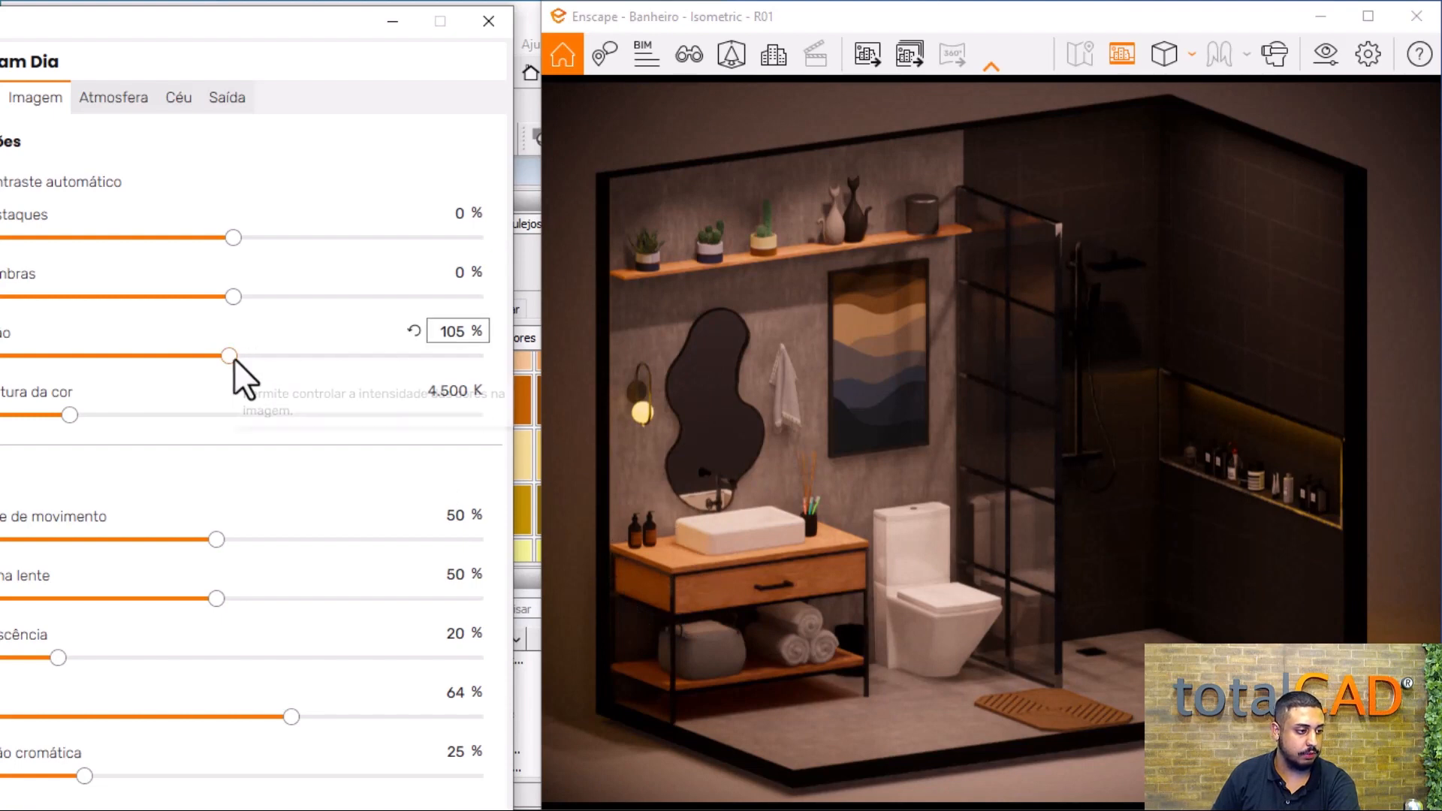
mouse_move(233, 358)
mouse_down()
mouse_move(221, 360)
mouse_move(236, 359)
mouse_up()
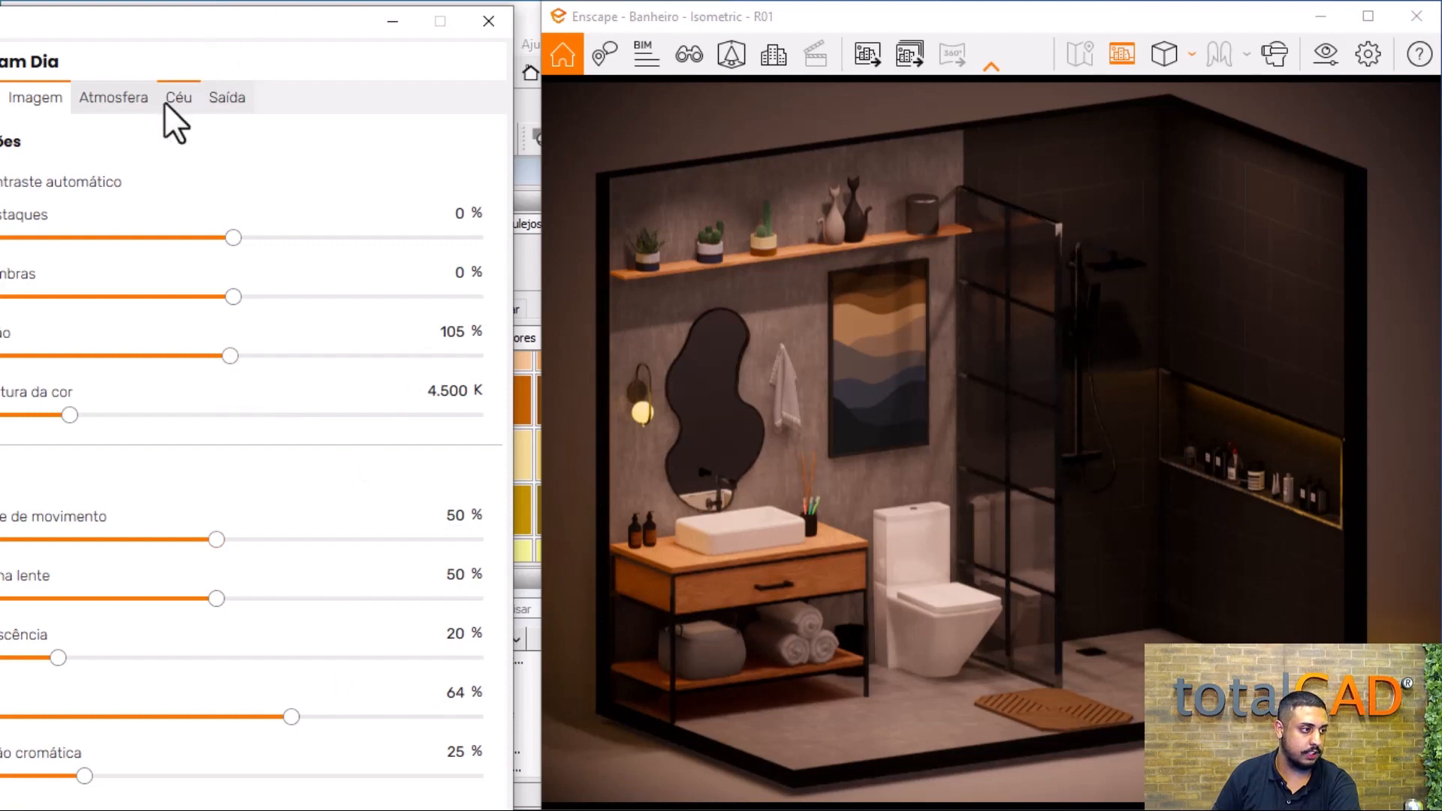
- Examine the atmosphere, sky and output settings of the Instagram Dia preset, with its window moved fully into view
click(108, 110)
drag(257, 10, 1056, 22)
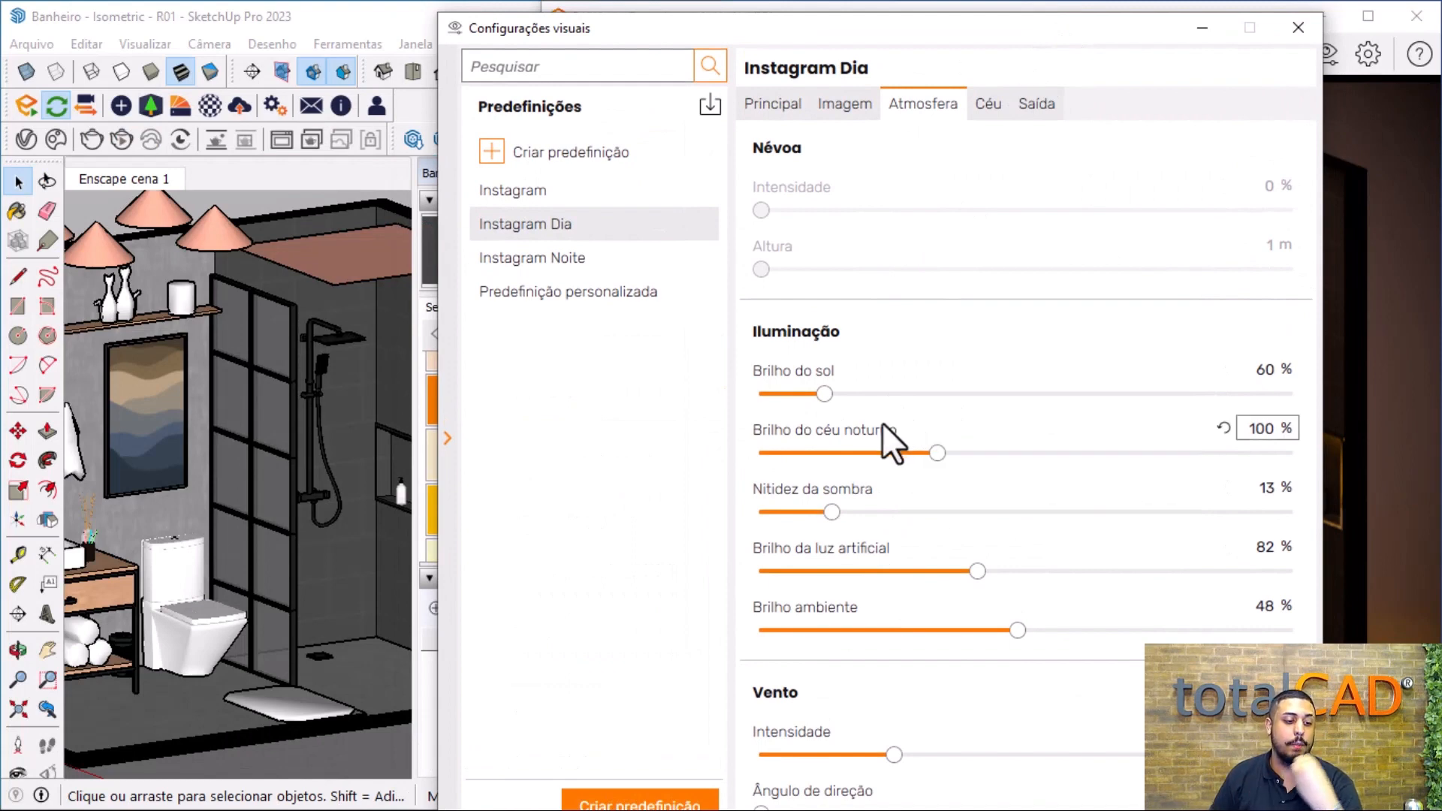
mouse_move(1020, 508)
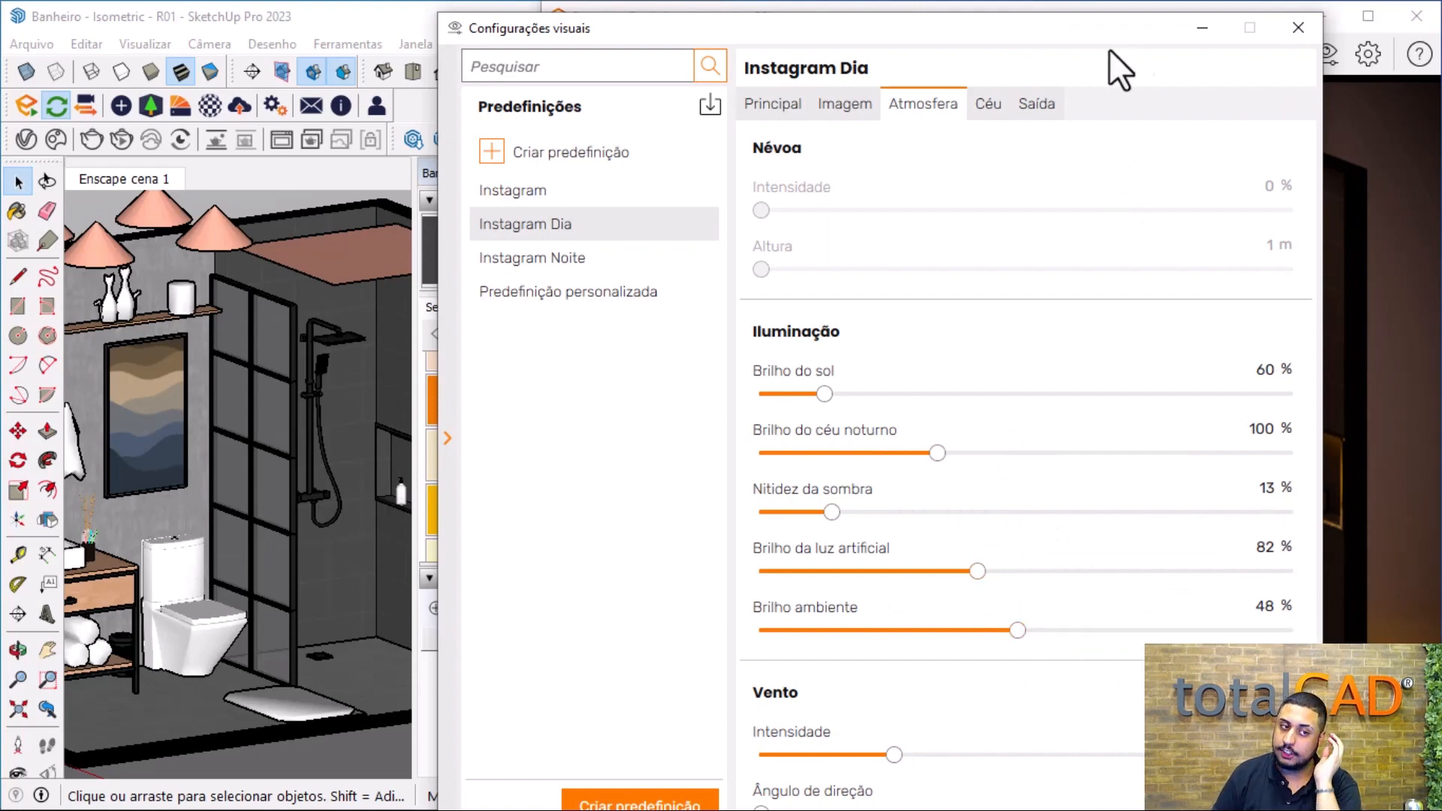
click(989, 105)
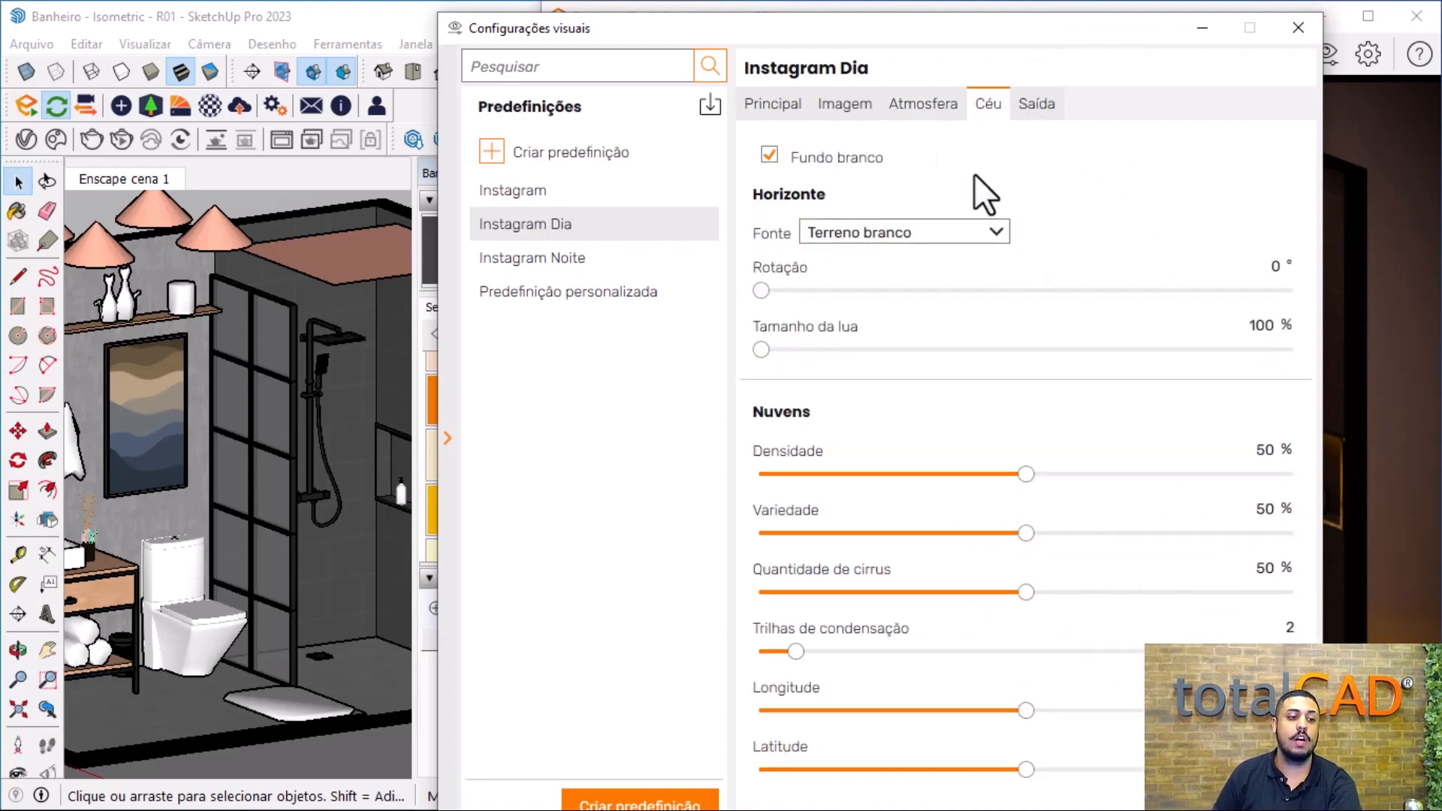
mouse_move(1050, 166)
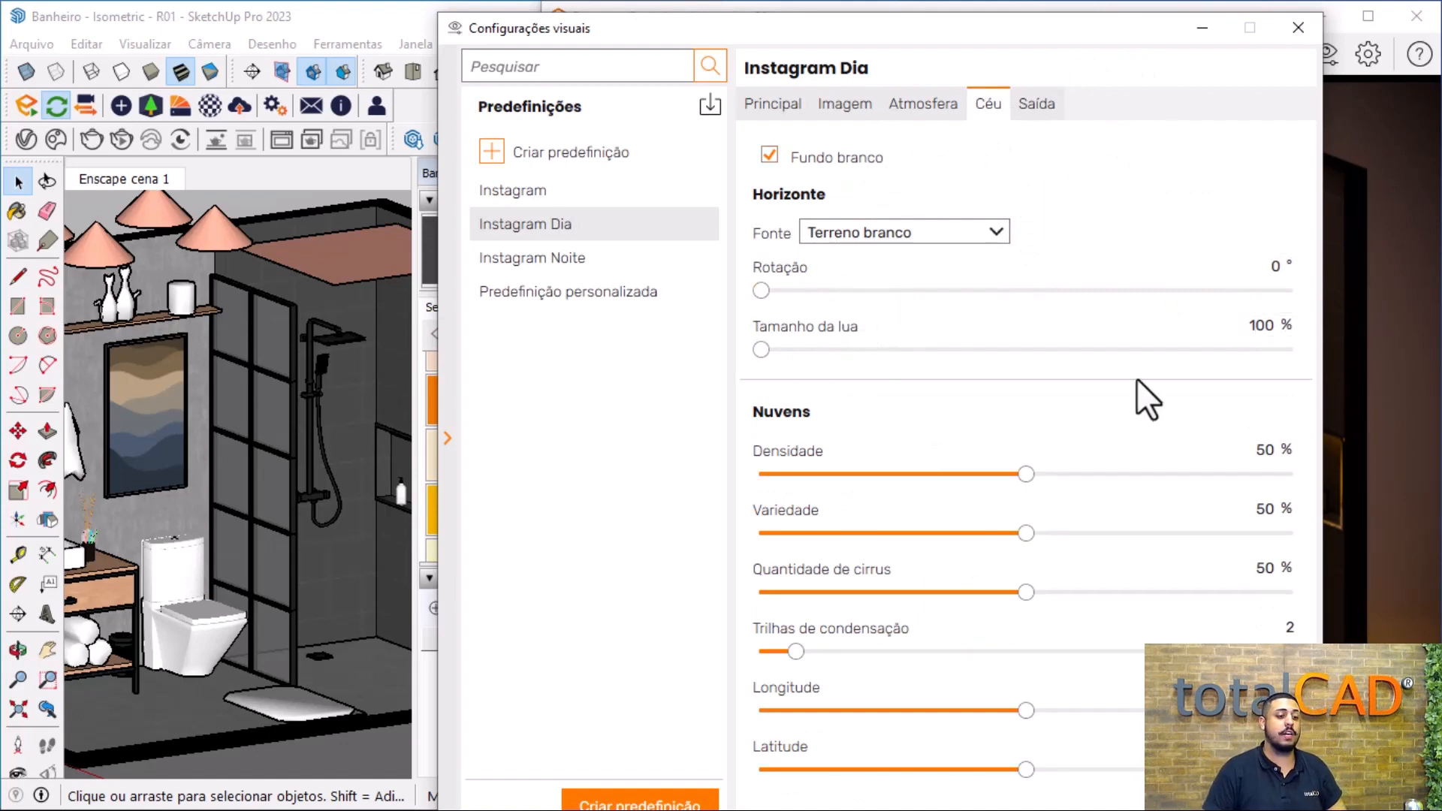
mouse_move(1118, 317)
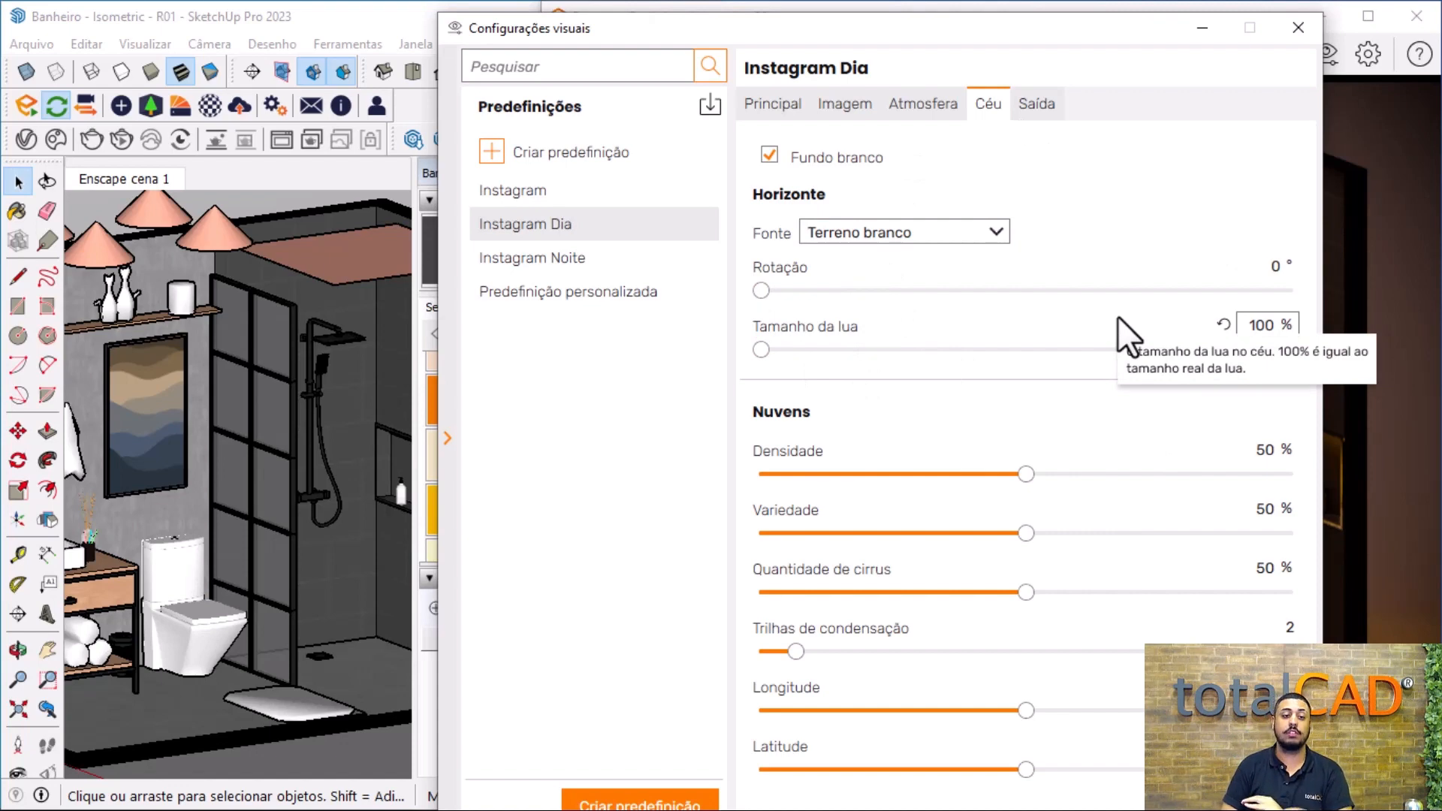
click(1040, 103)
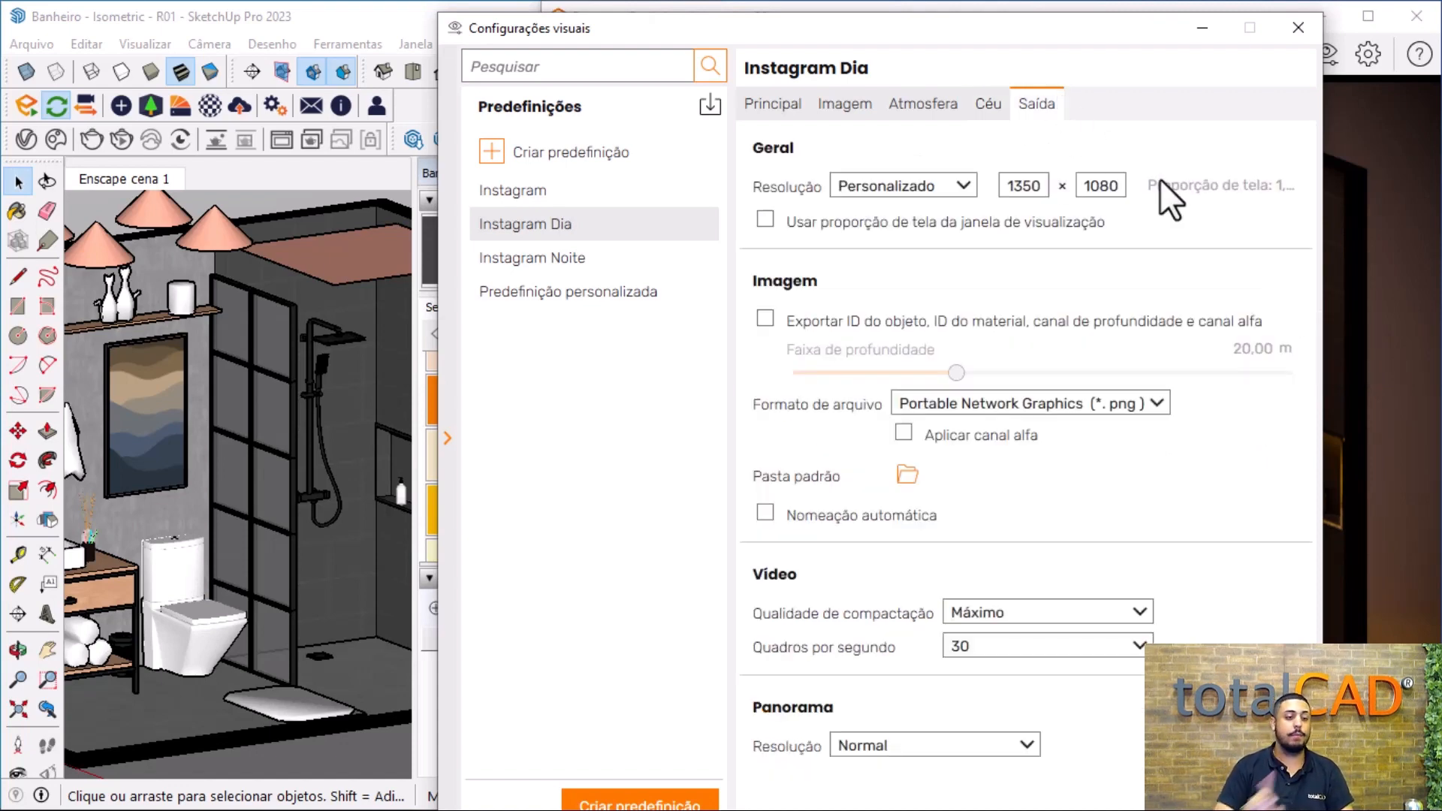
mouse_move(1160, 179)
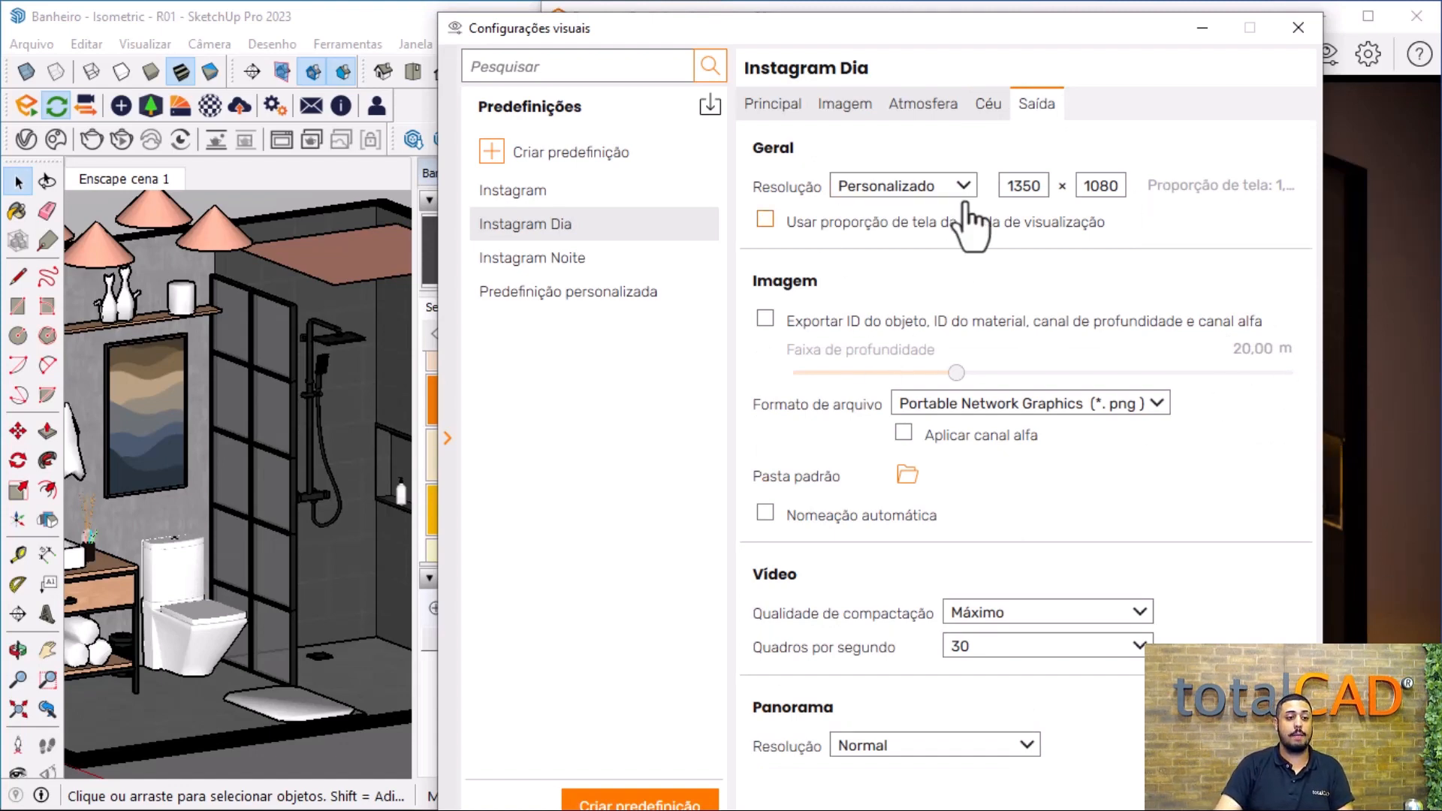
- Examine the Instagram Dia preset's custom output resolution and the options for managing and creating presets, and close the visual settings
double_click(1016, 190)
drag(1100, 187, 1121, 191)
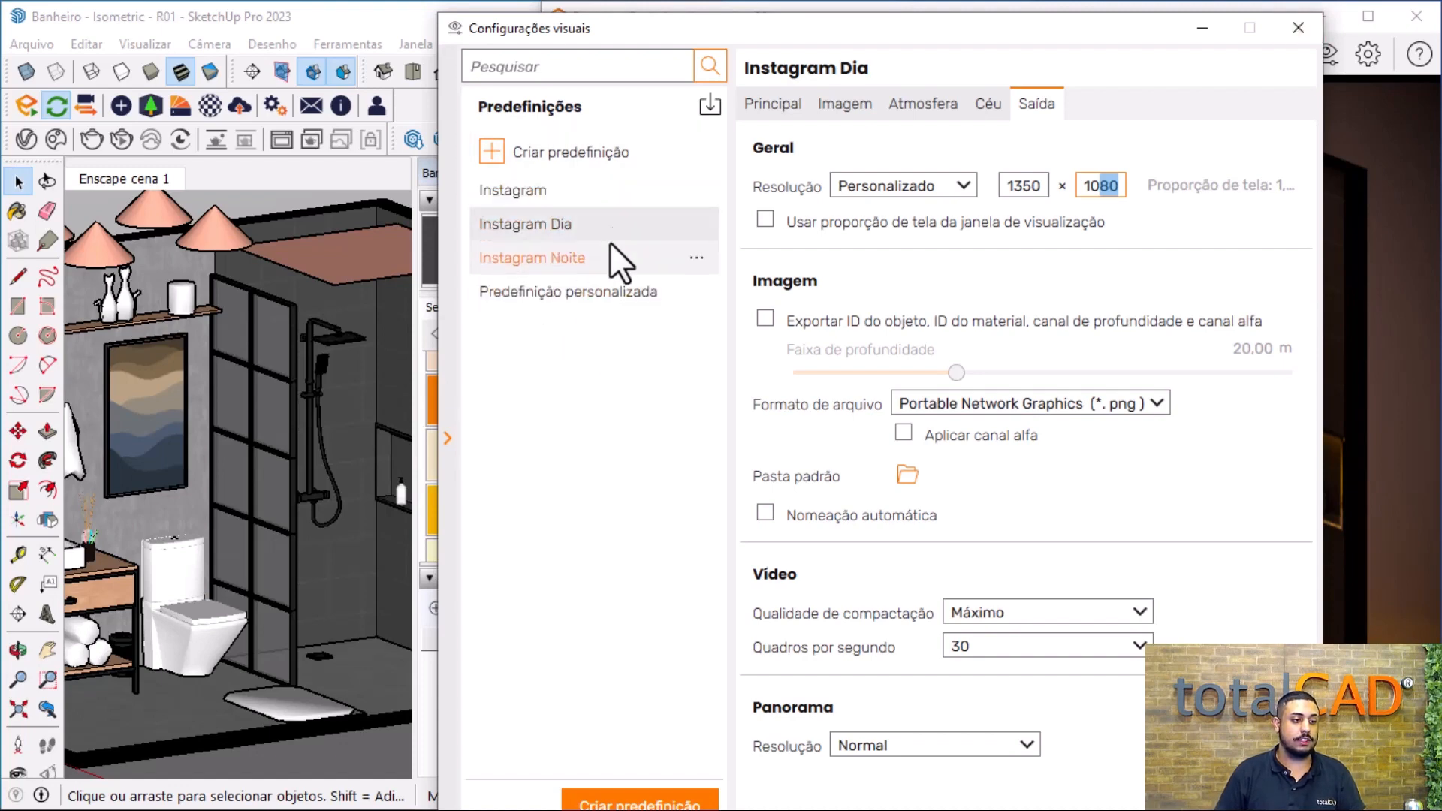
click(706, 225)
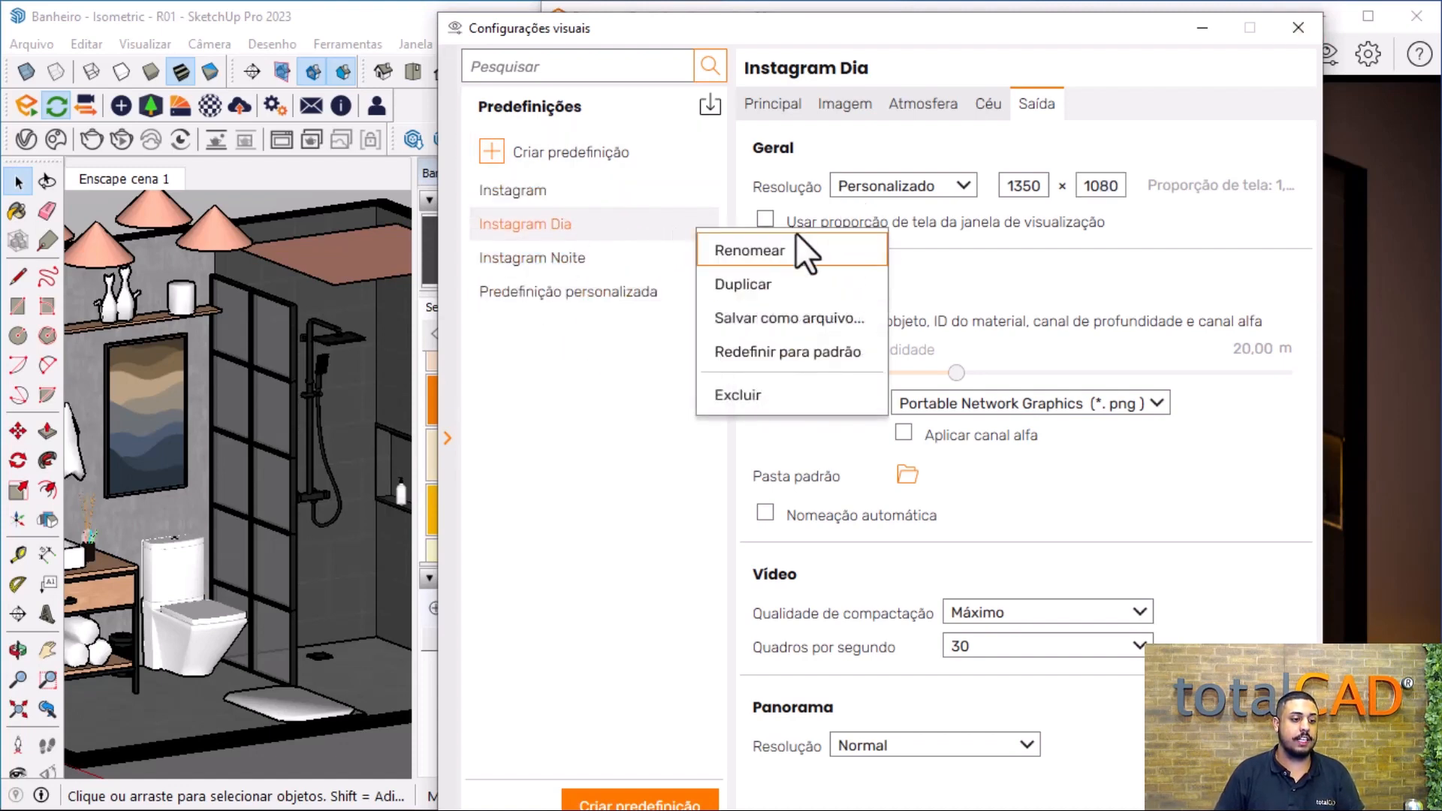
click(836, 353)
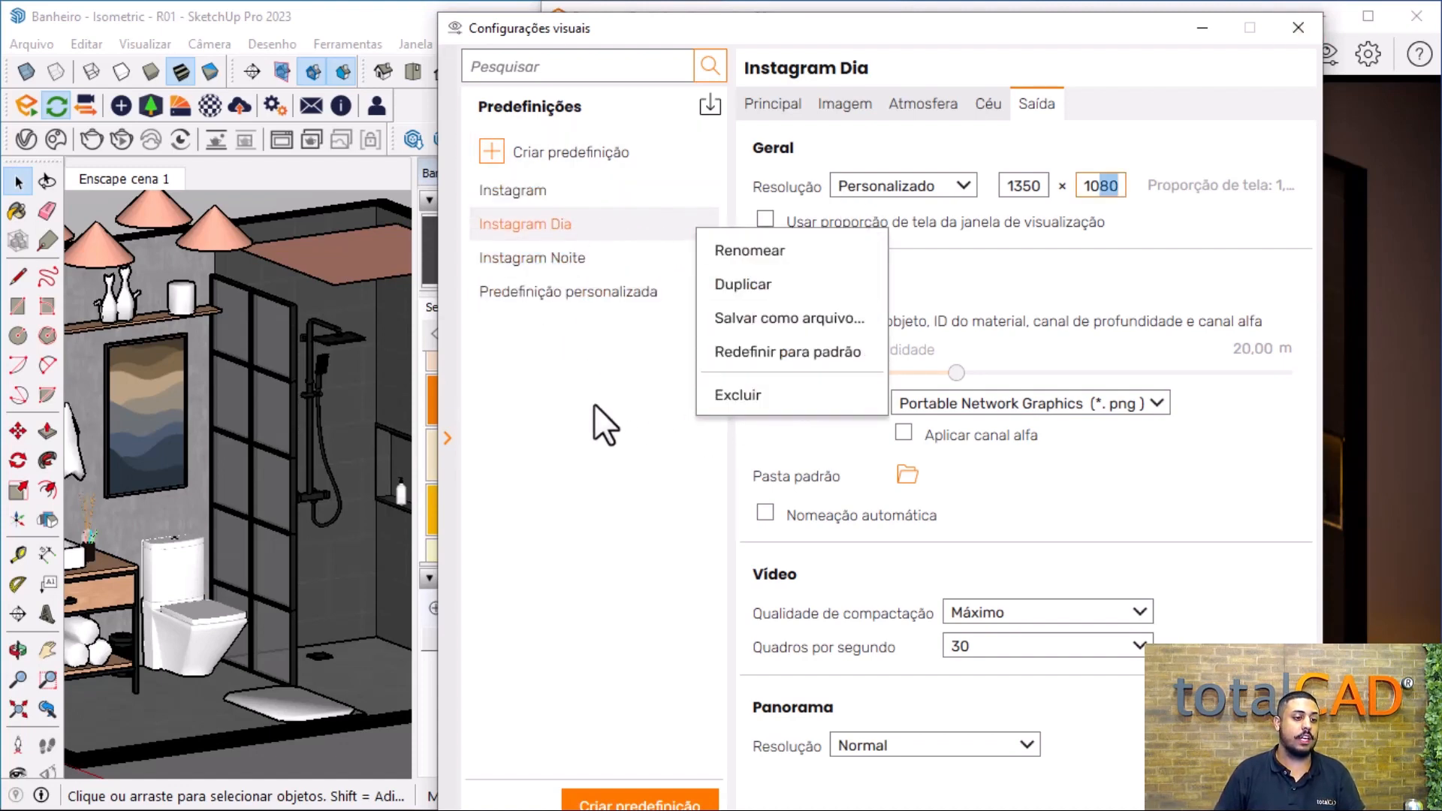
click(619, 160)
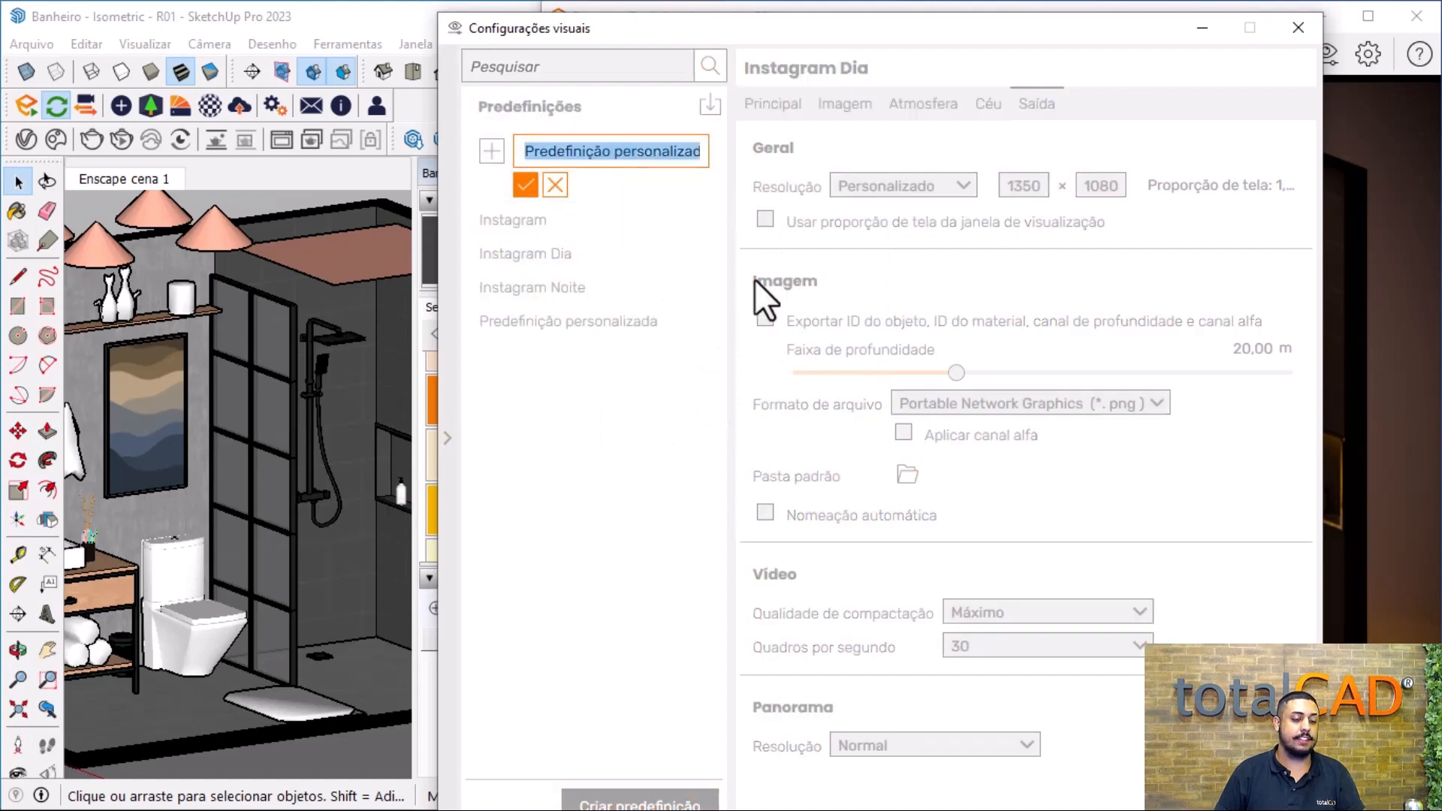
click(1298, 28)
- Try setting up a second Enscape view linked to the Instagram Dia preset, with sun azimuth 257,3° and altitude 5,0°
click(686, 54)
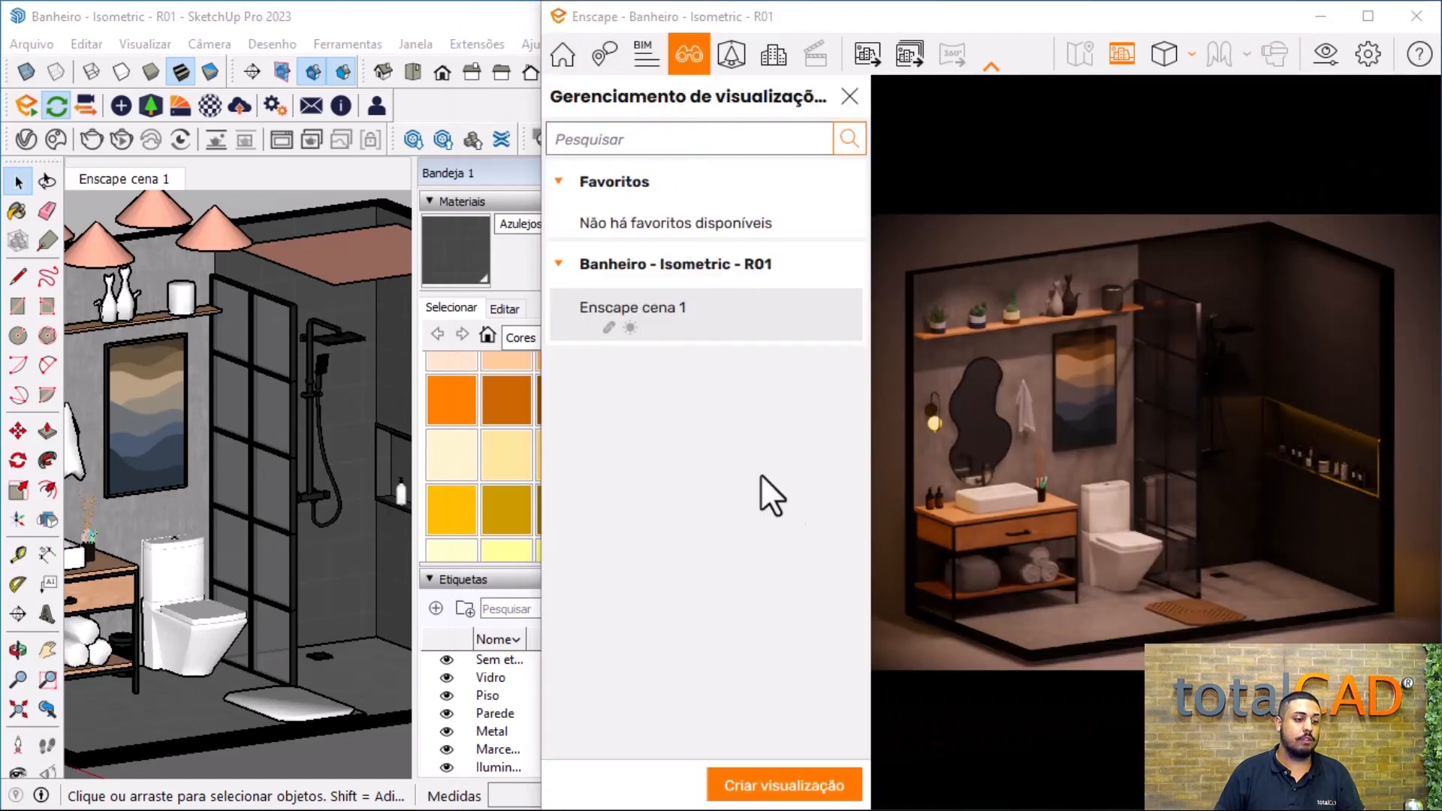
click(826, 785)
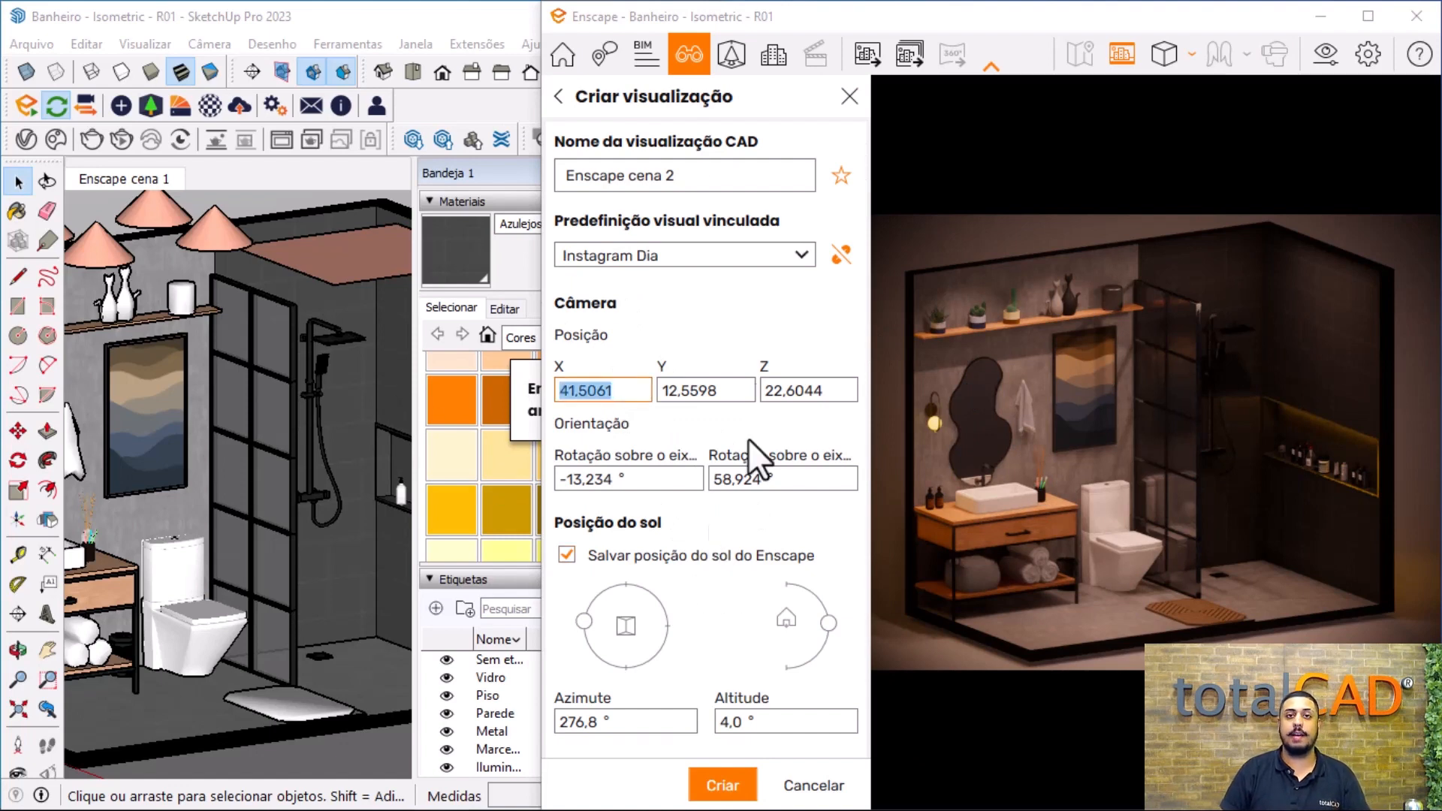
click(713, 254)
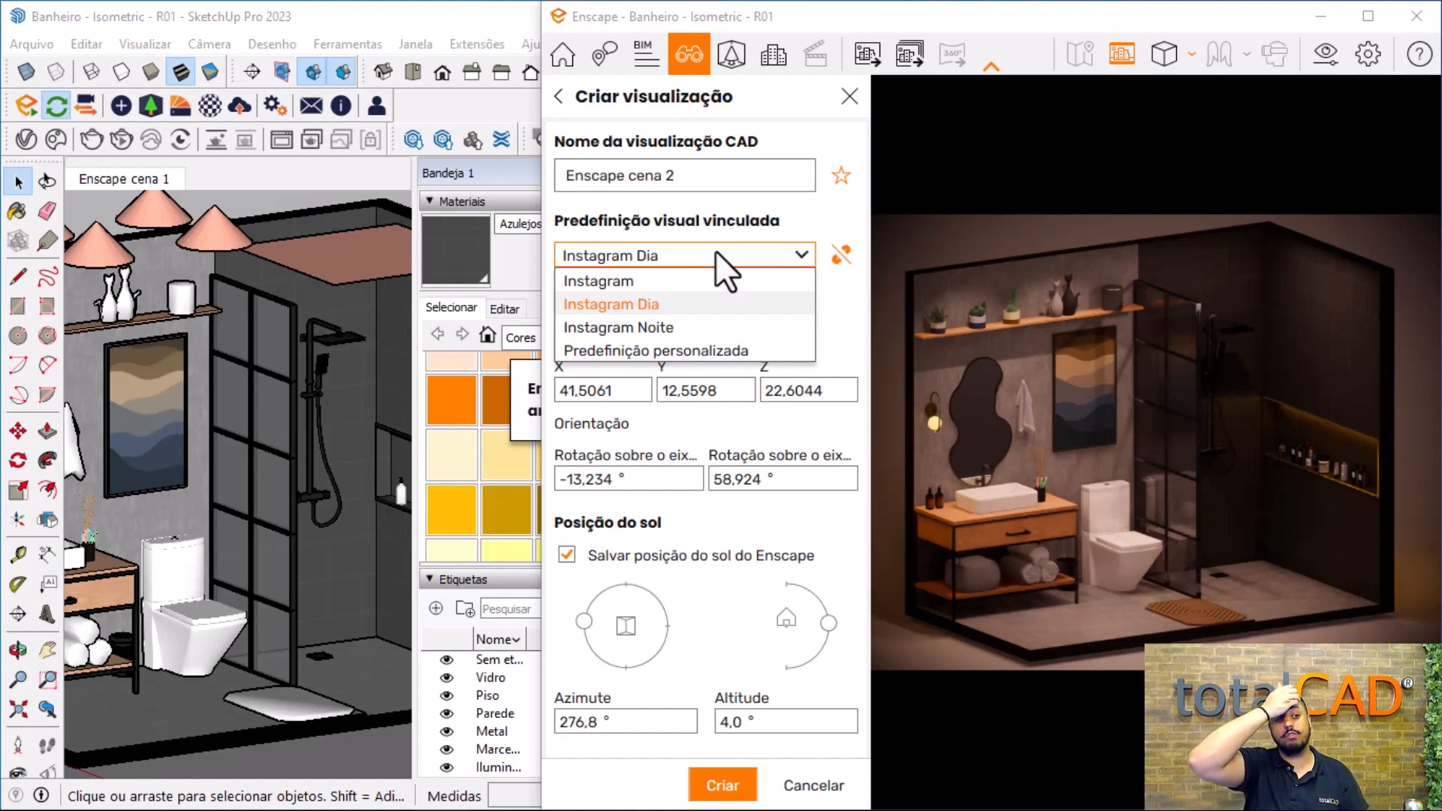
click(639, 303)
drag(824, 627, 884, 620)
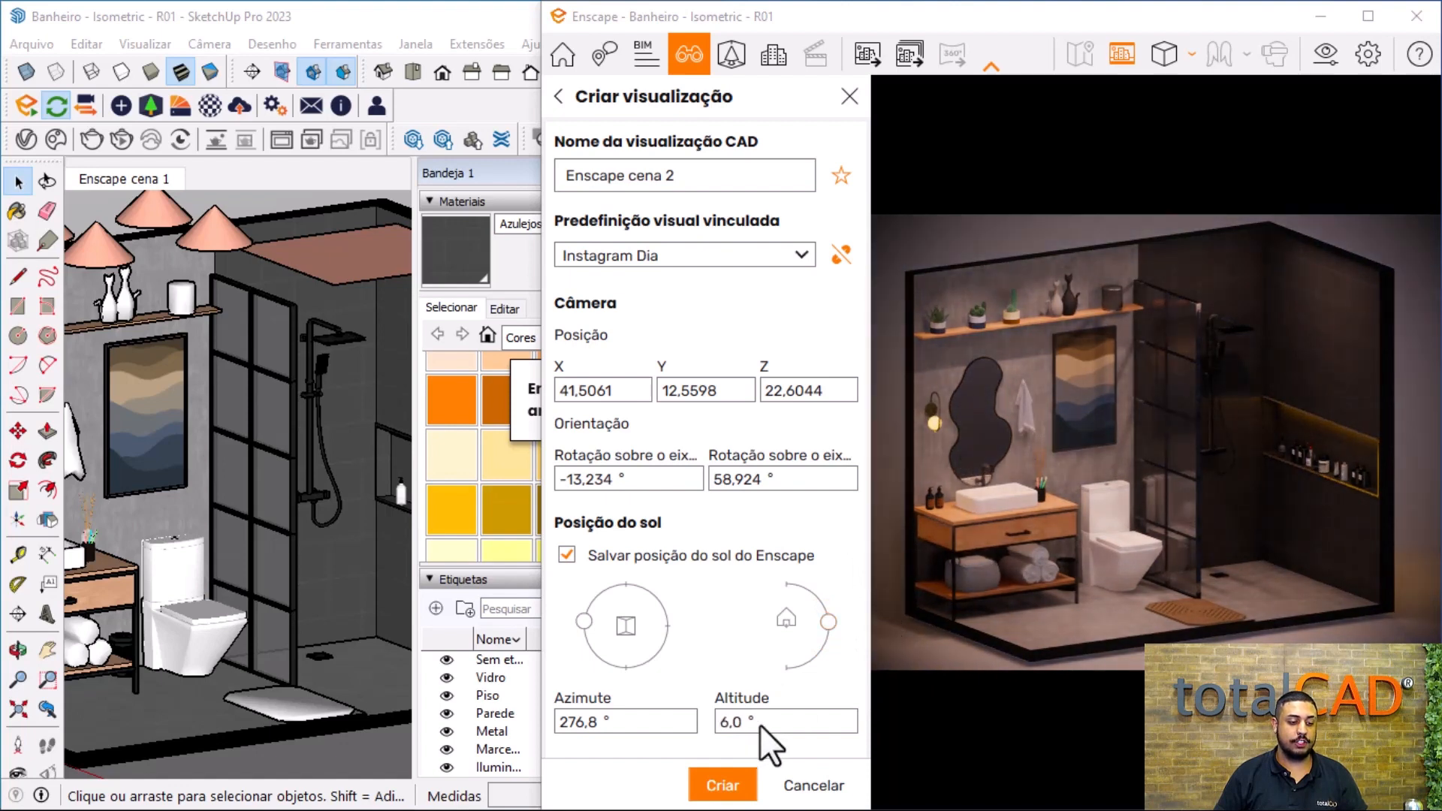
key(Return)
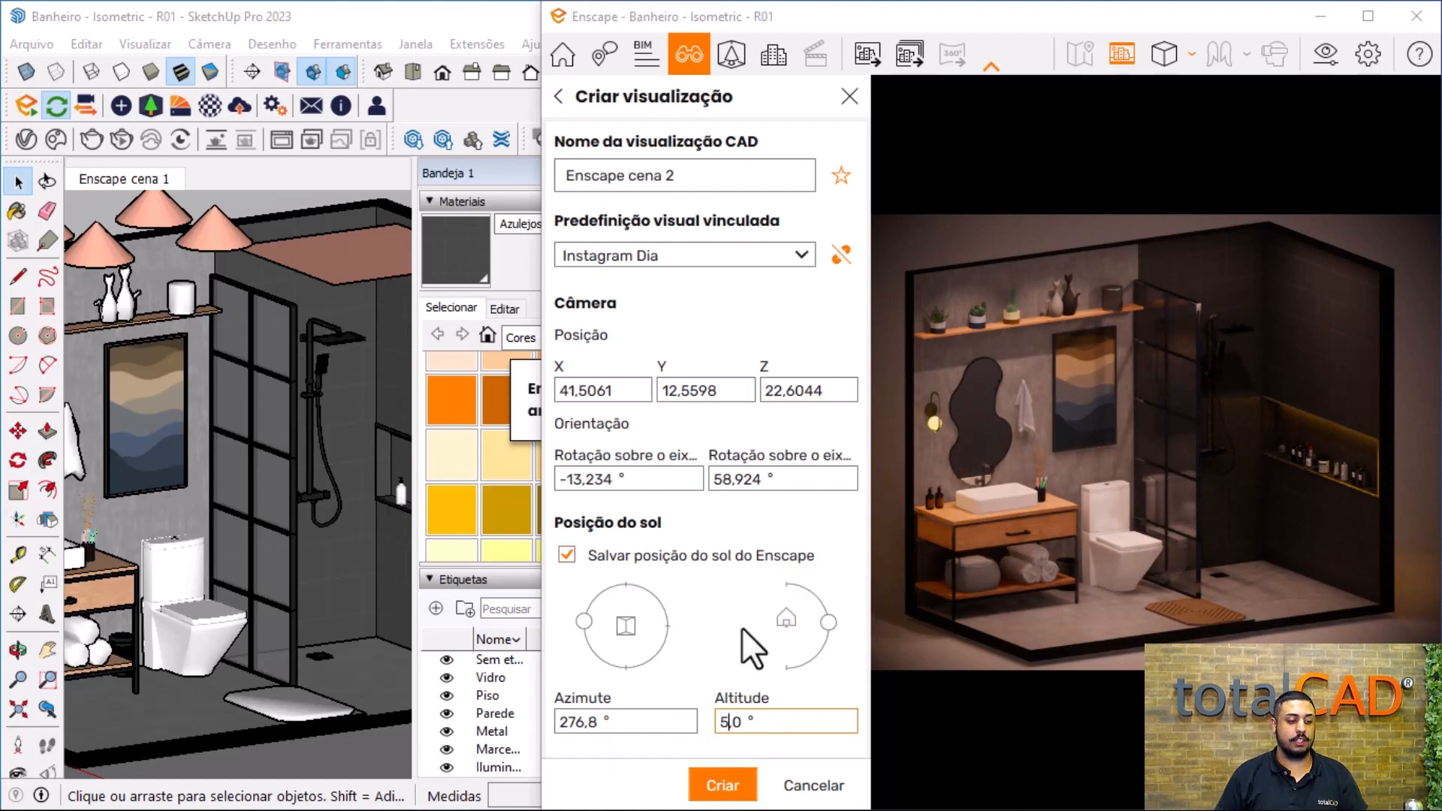
mouse_move(584, 620)
mouse_down()
mouse_move(680, 589)
mouse_move(716, 646)
mouse_move(708, 616)
mouse_move(607, 577)
mouse_move(573, 638)
mouse_up()
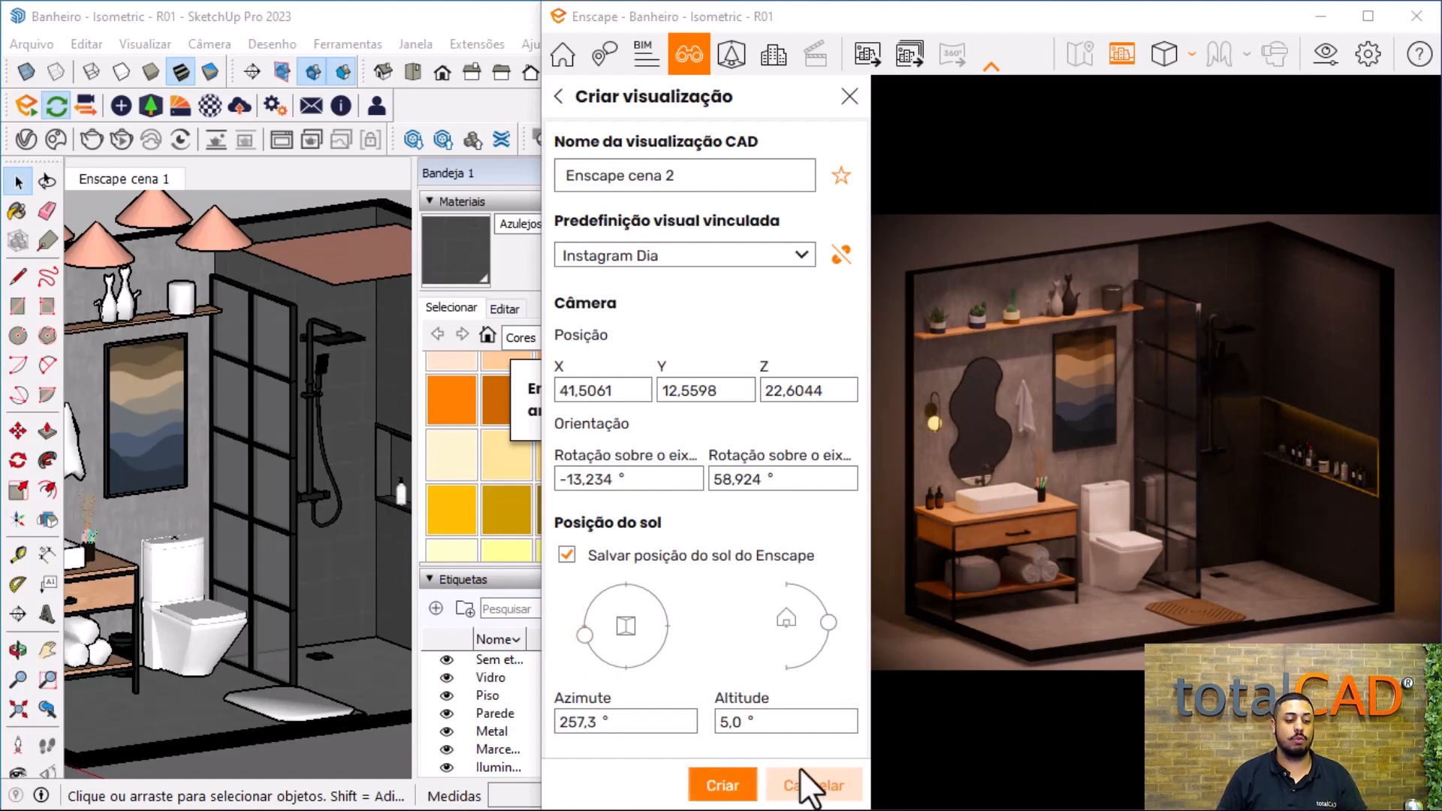
click(828, 784)
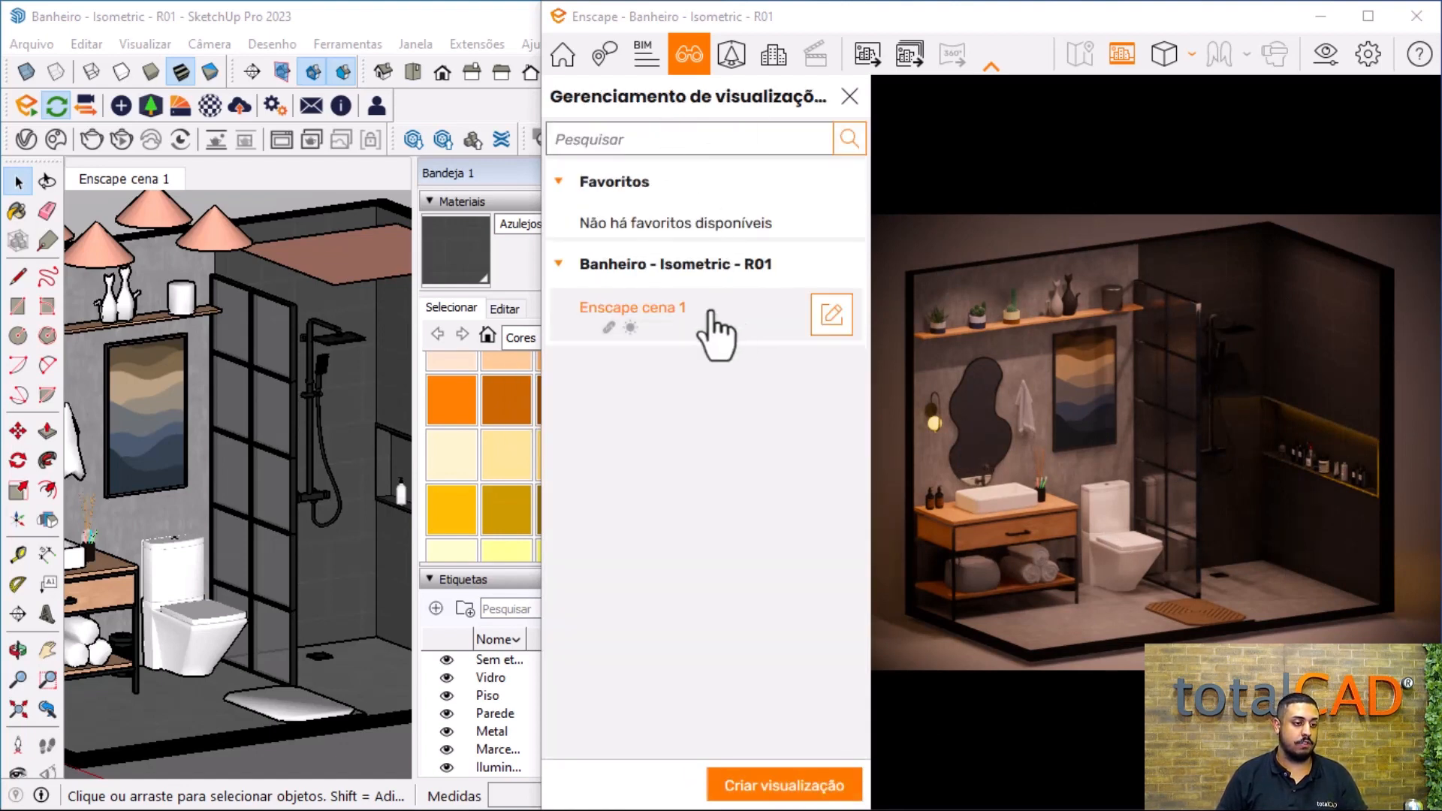
- Reload the saved view Enscape cena 1 and close the view management
click(740, 331)
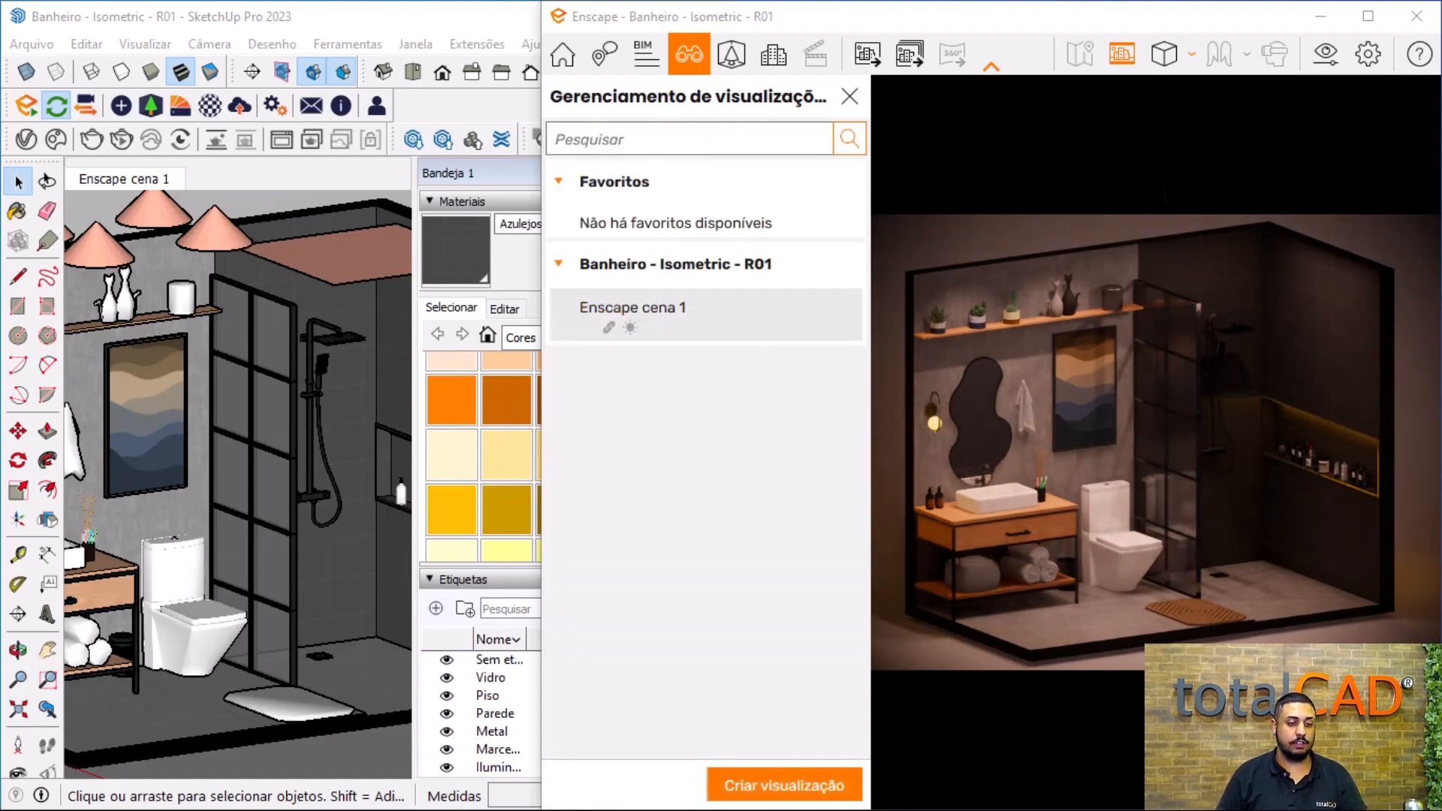
click(849, 98)
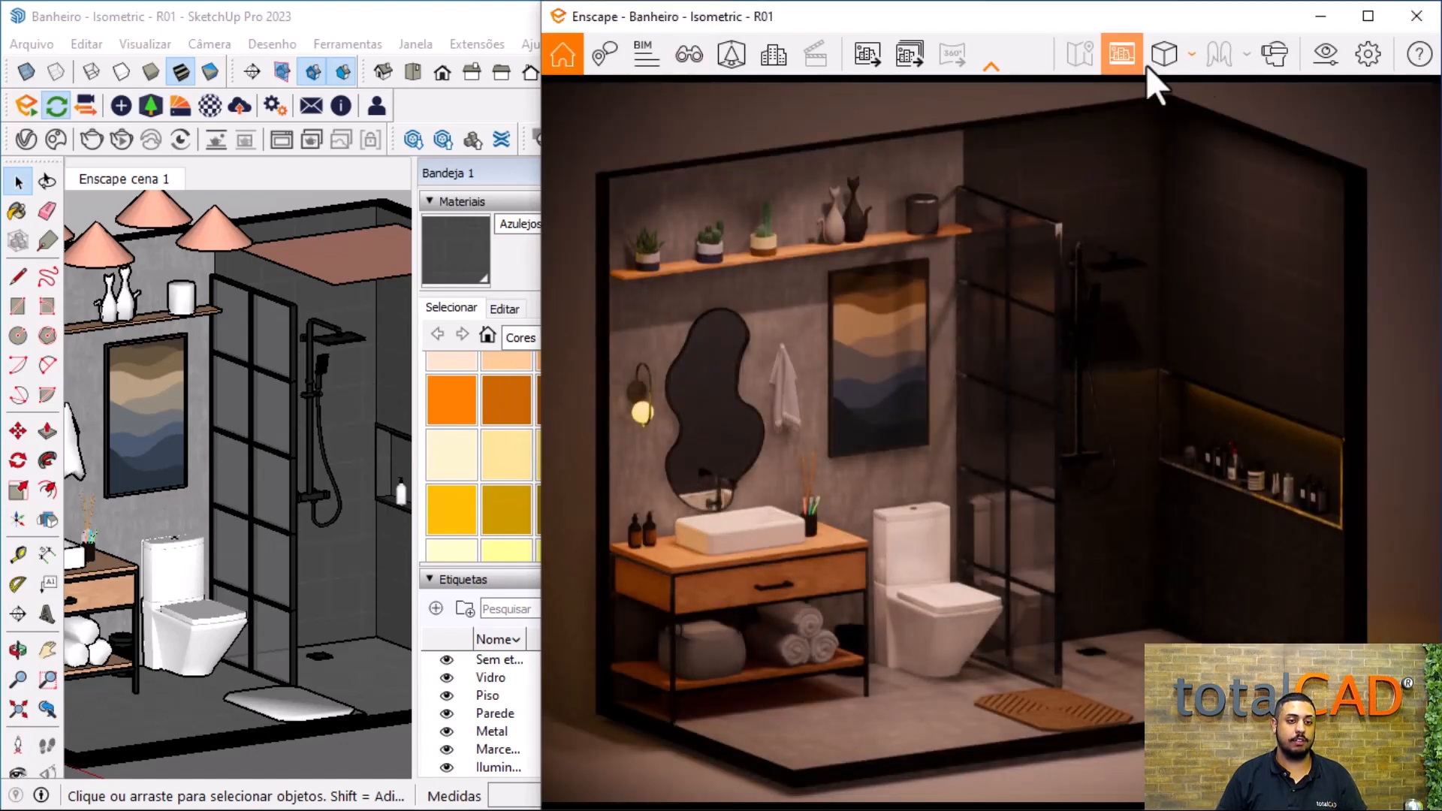
- Check the projection options for the render camera, keep Ortogonal, and maximise the render window
click(1172, 54)
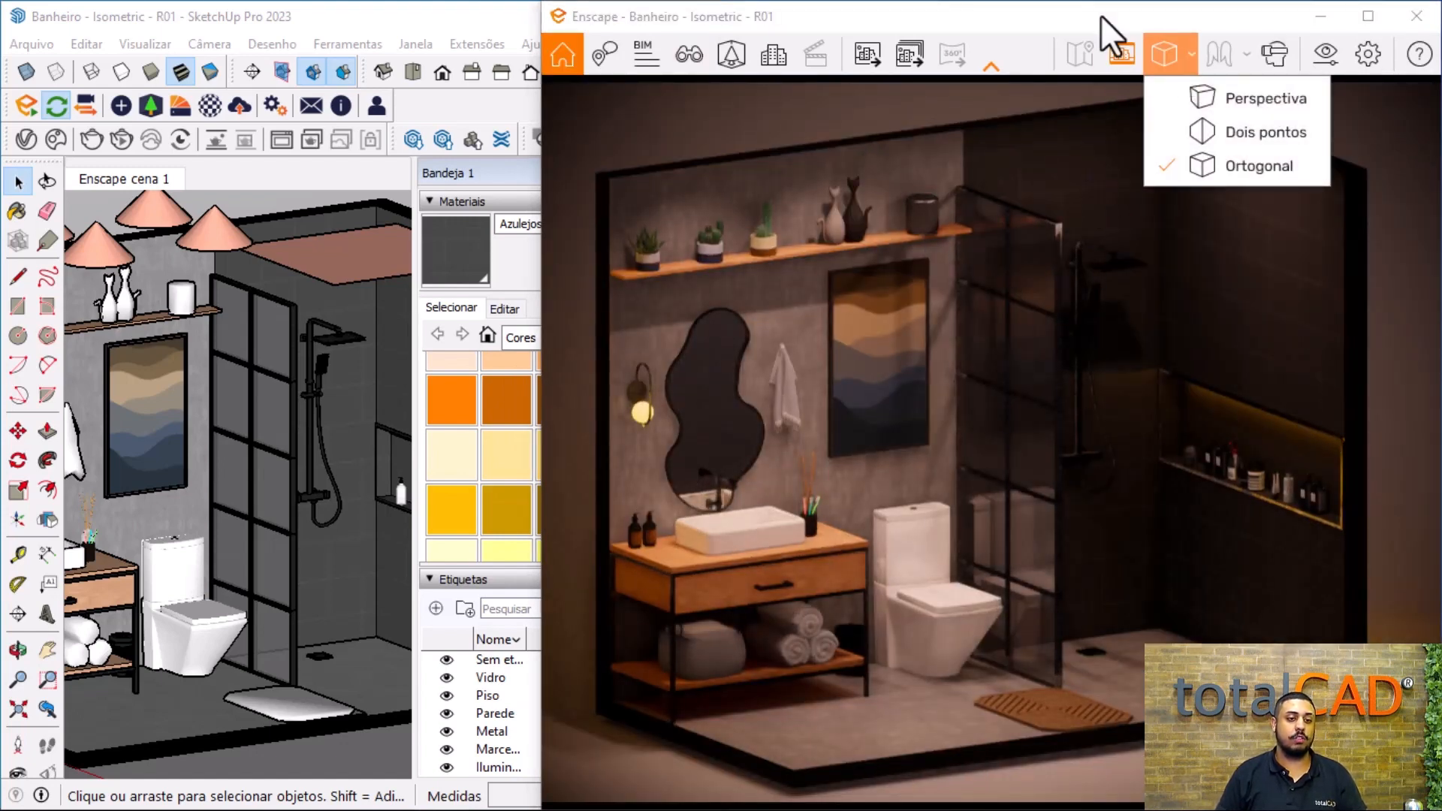
click(1125, 61)
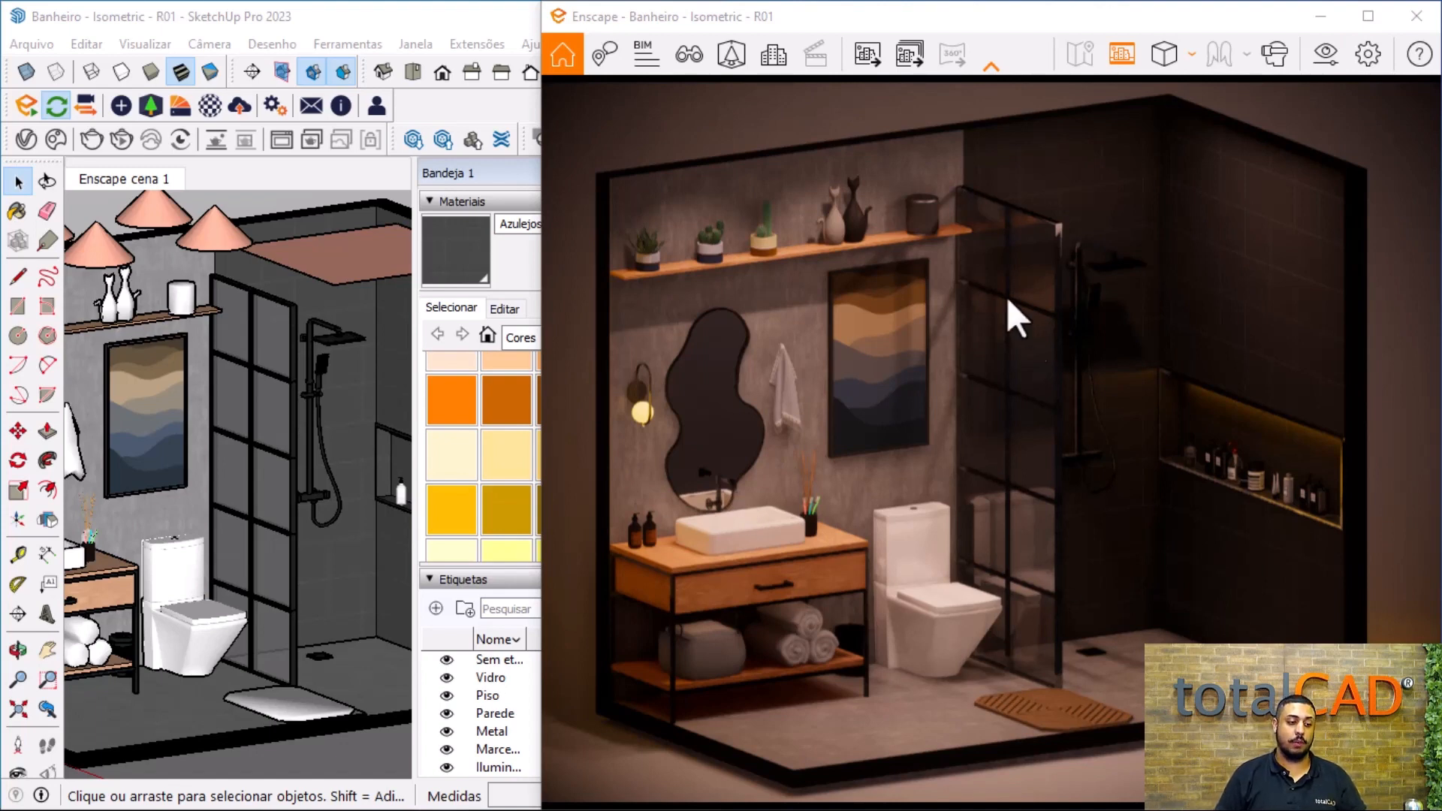
click(1369, 16)
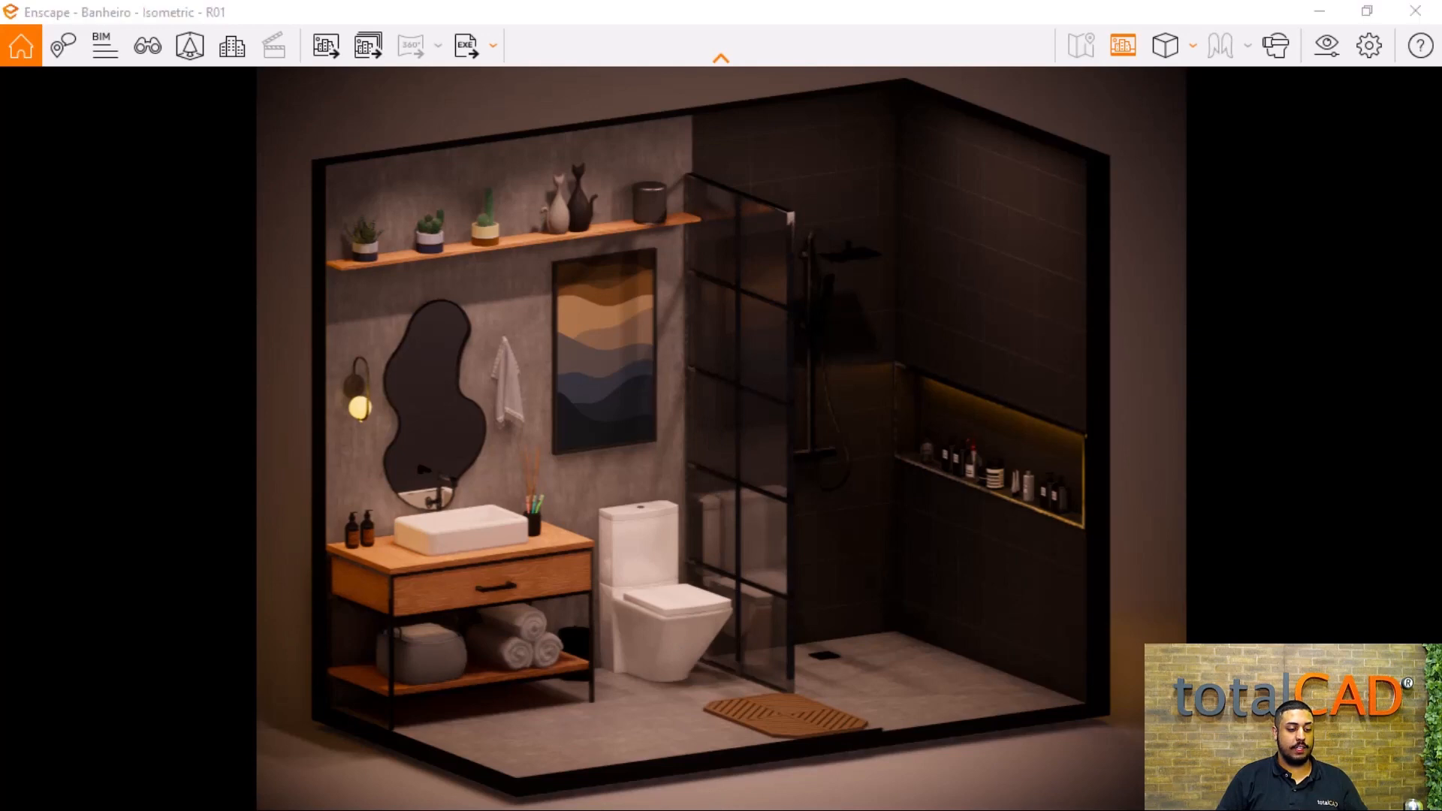
- Switch to SketchUp, close its side tray and open the Enscape material editor, moving its window aside
click(1311, 12)
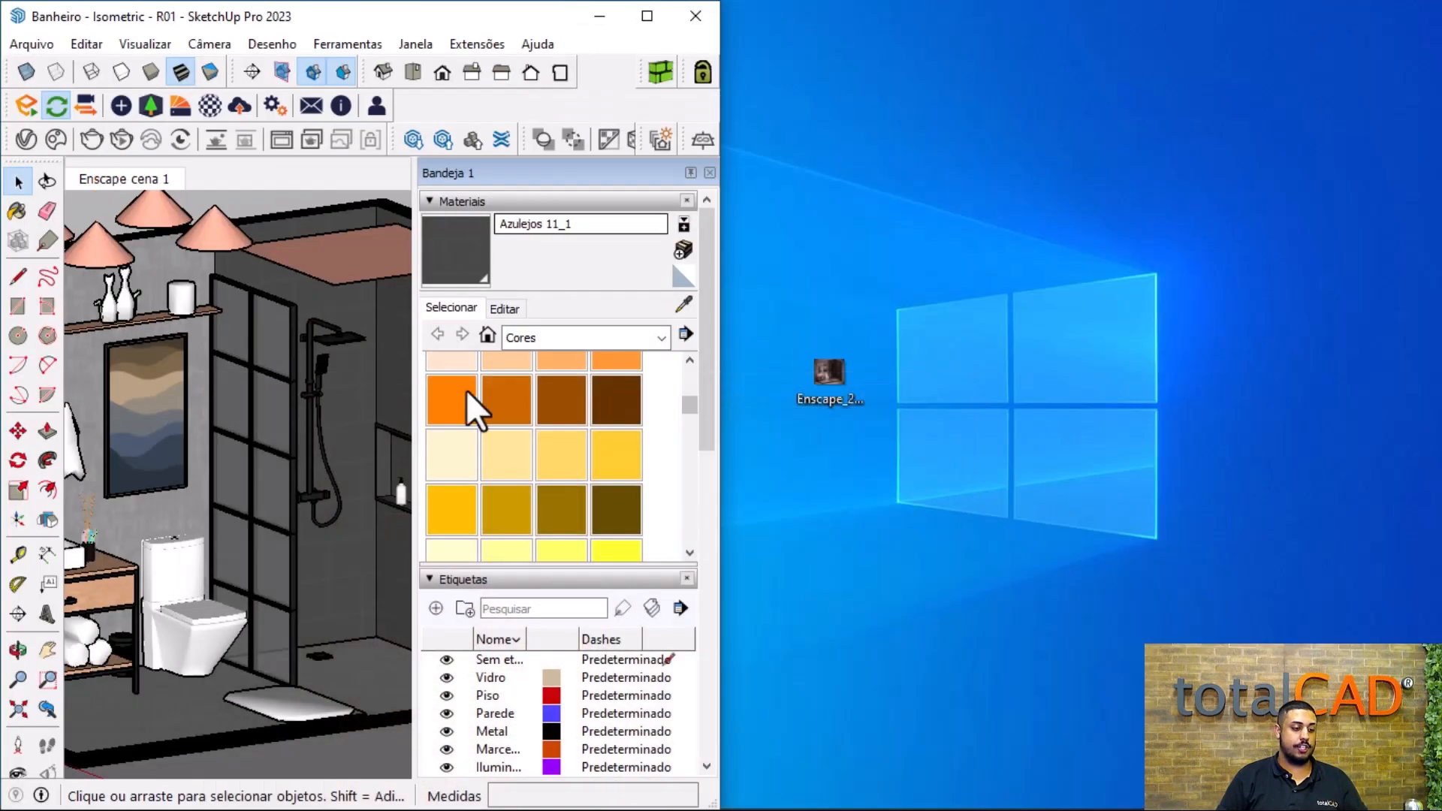
click(709, 173)
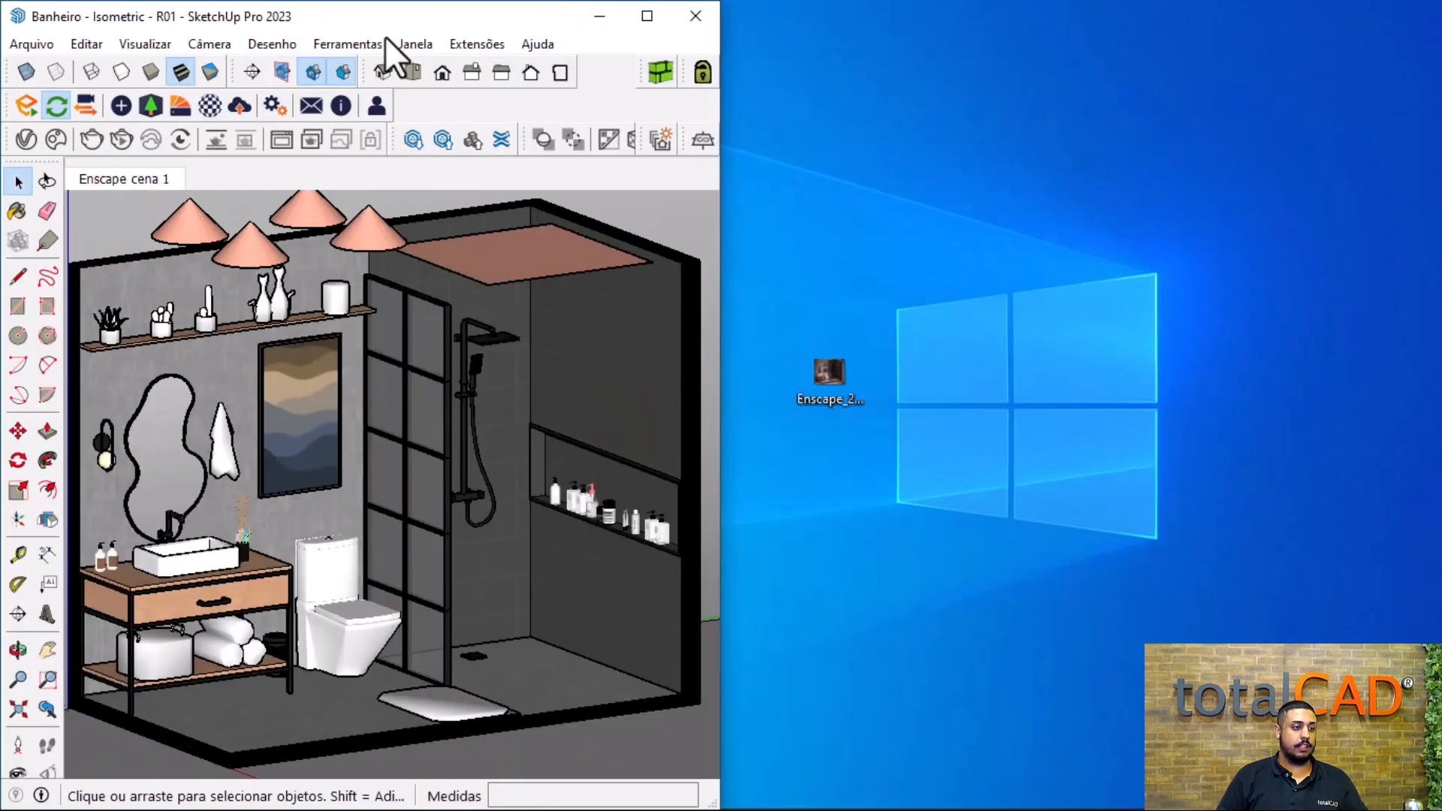
click(207, 106)
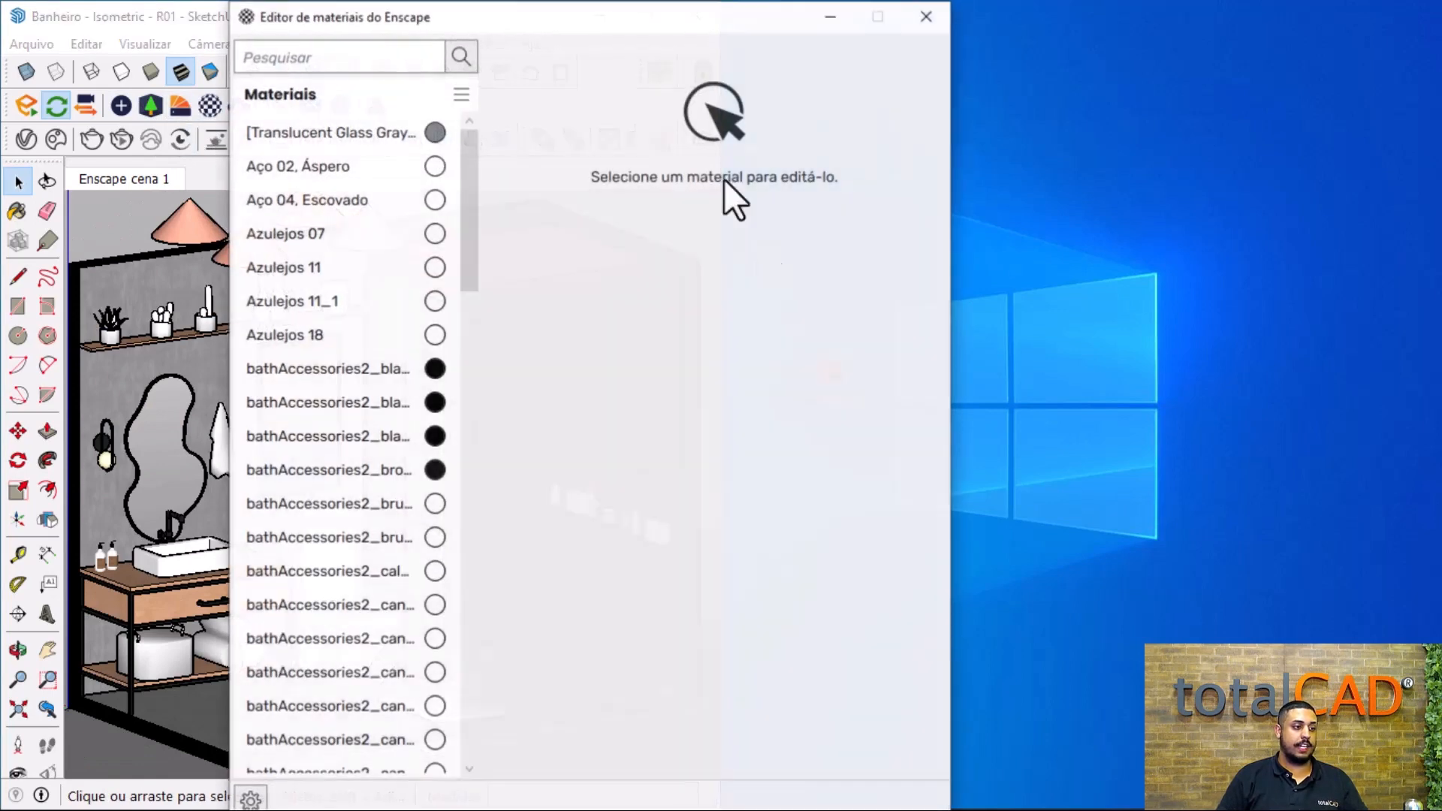
drag(673, 17, 465, 19)
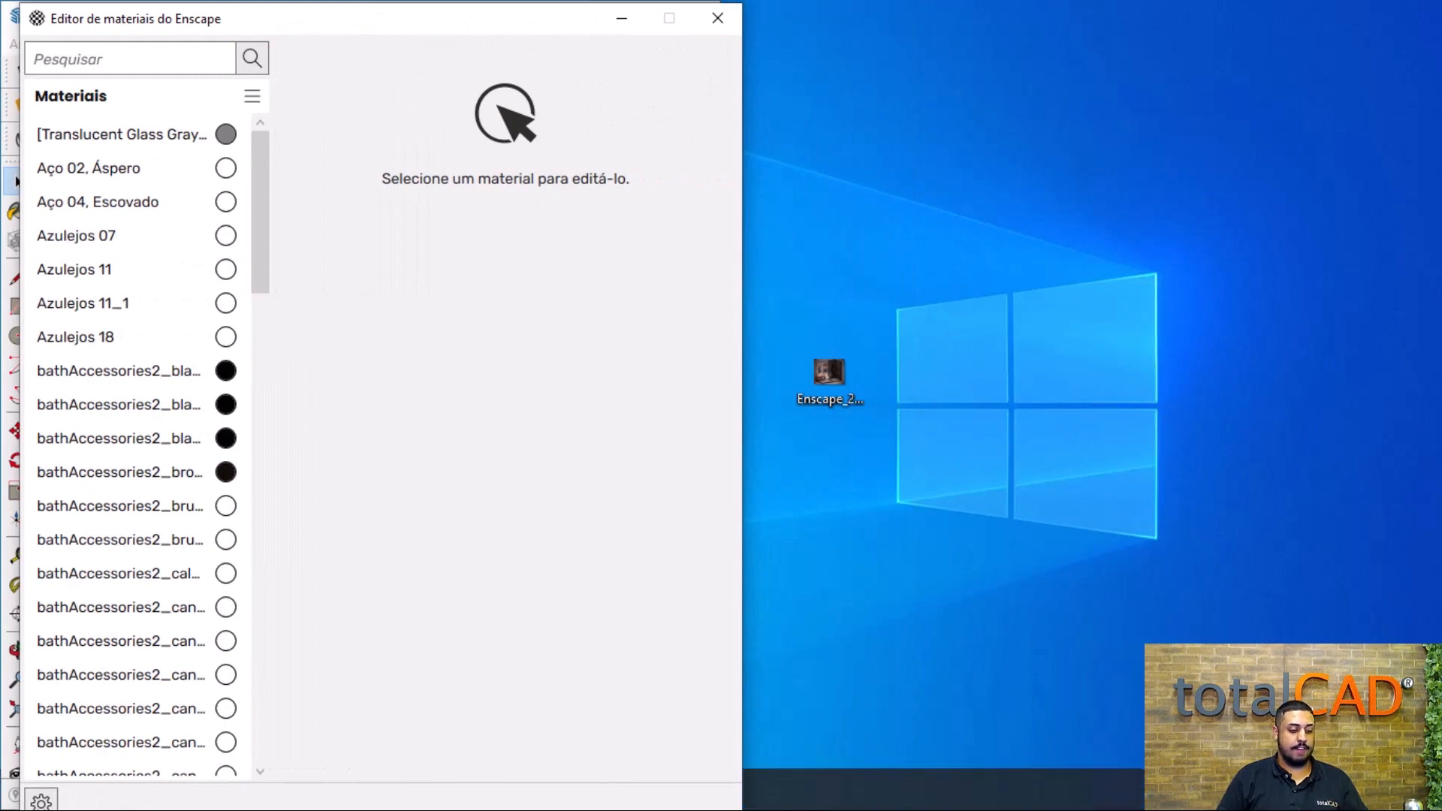
- Bring the material editor over the maximised Enscape render, move it off most of the scene and return to the render window
key(super)
mouse_move(441, 789)
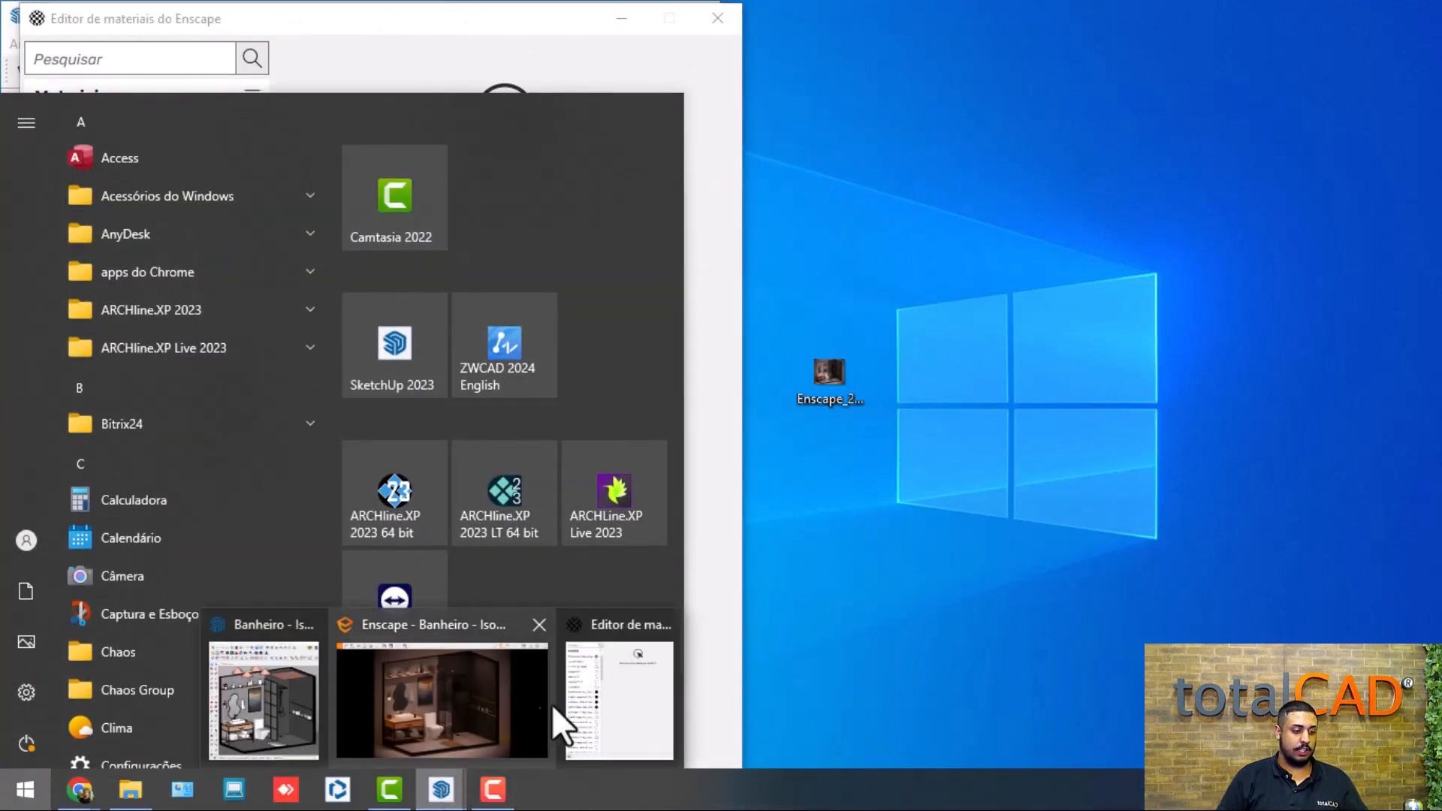
click(526, 693)
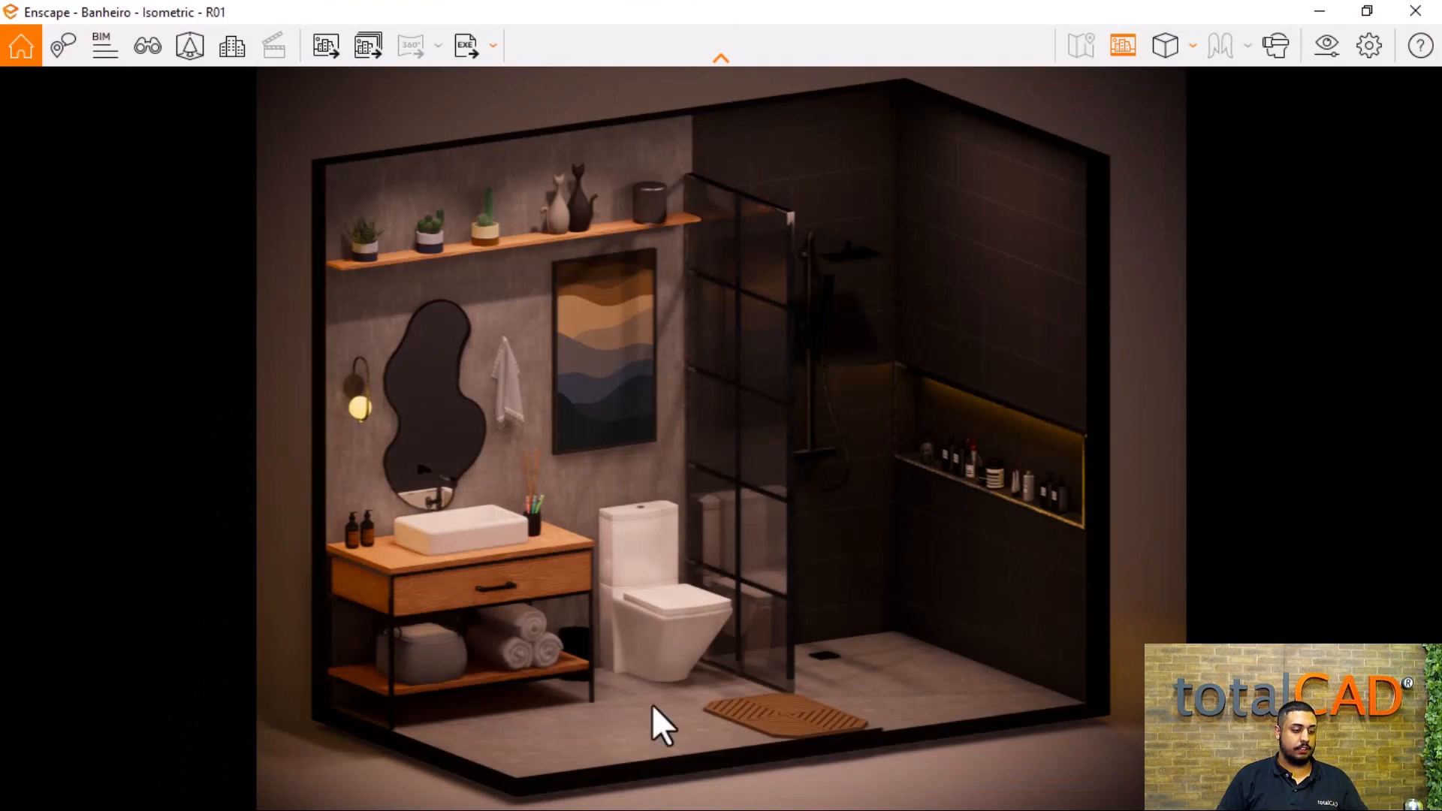
key(super)
mouse_move(441, 788)
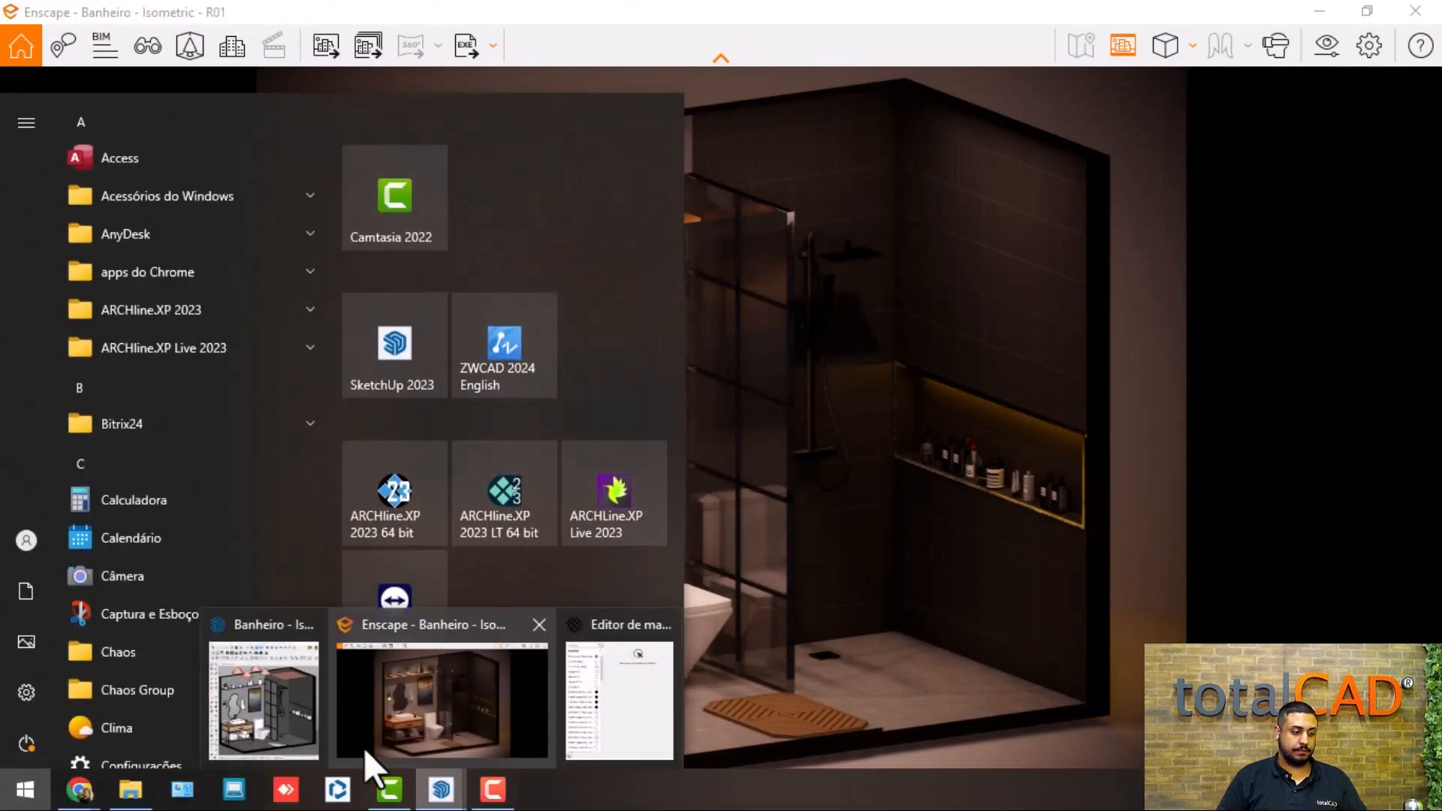
click(581, 720)
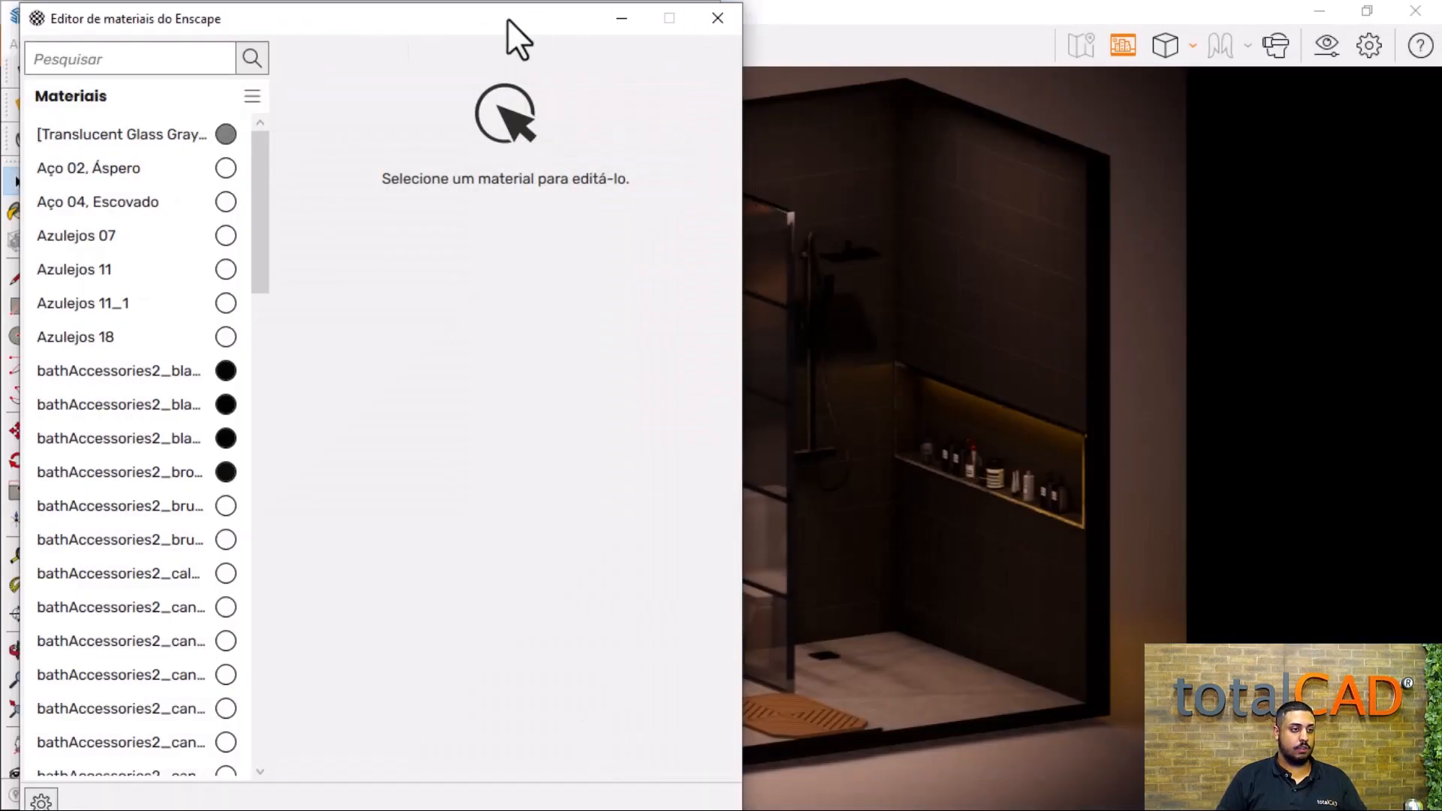
mouse_move(507, 18)
mouse_down()
mouse_move(1159, 376)
mouse_move(1239, 97)
mouse_move(203, 274)
mouse_move(326, 219)
mouse_up()
click(746, 6)
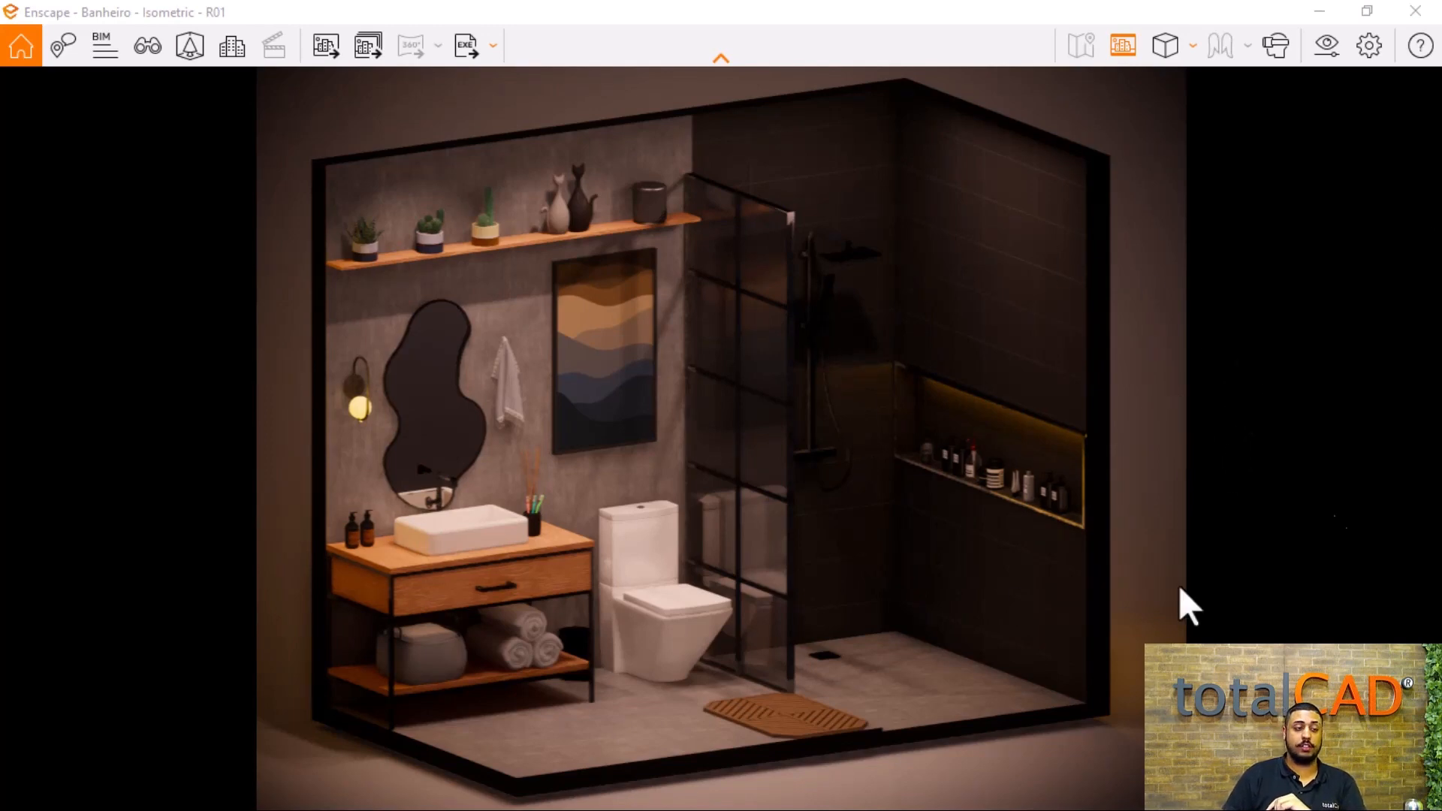
- Save a screenshot render as a PNG on the desktop under the suggested name, and minimise the Enscape and SketchUp windows
click(314, 53)
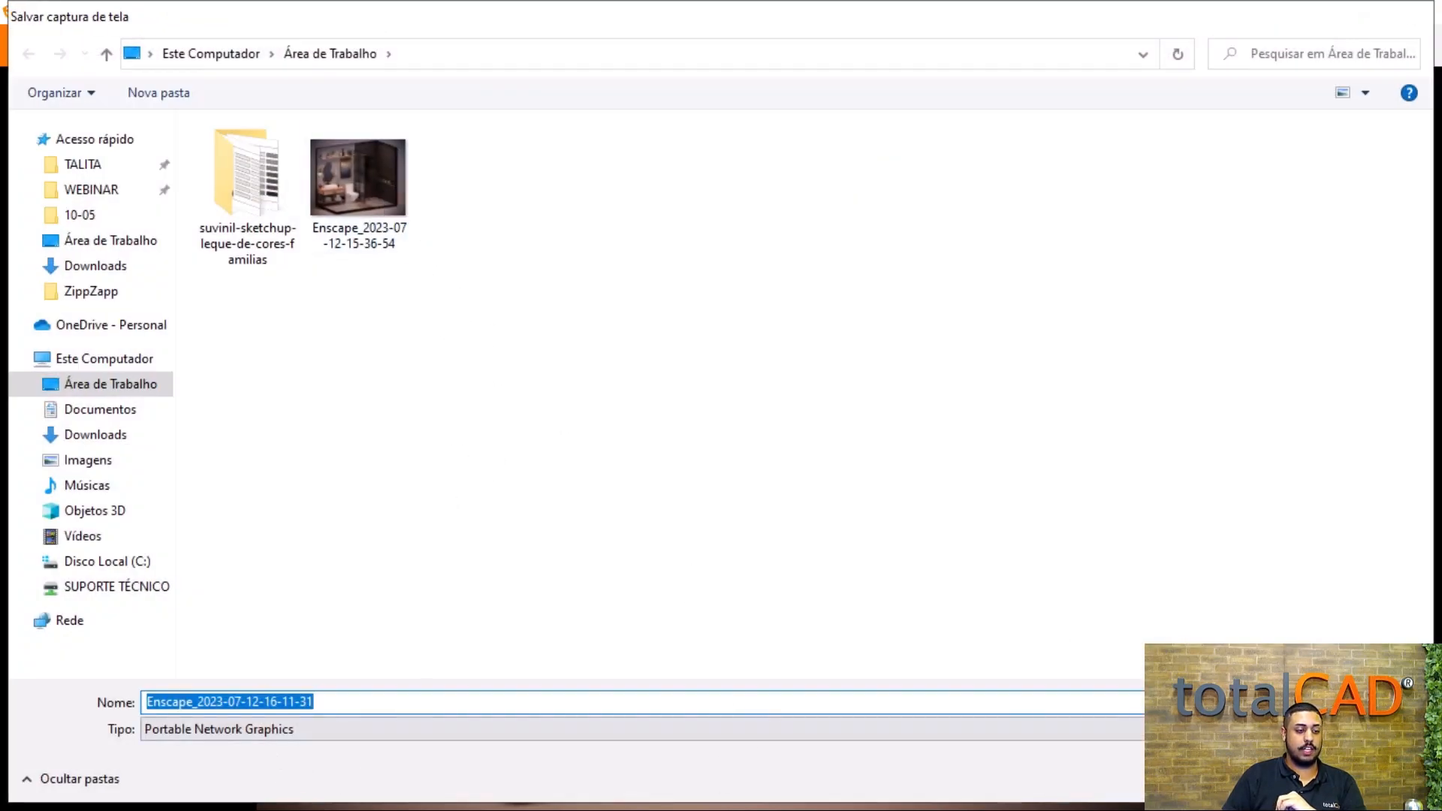
key(Return)
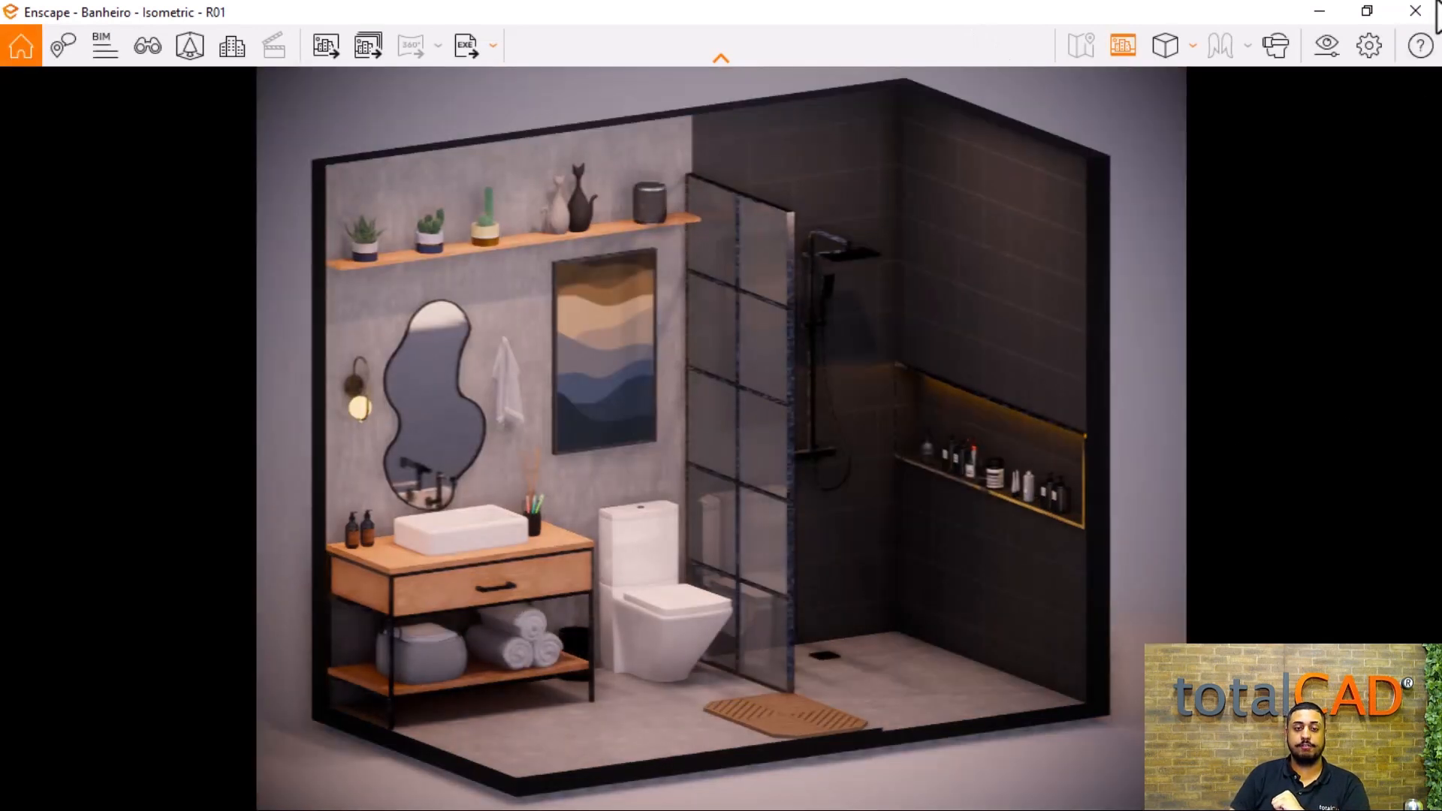
click(1319, 13)
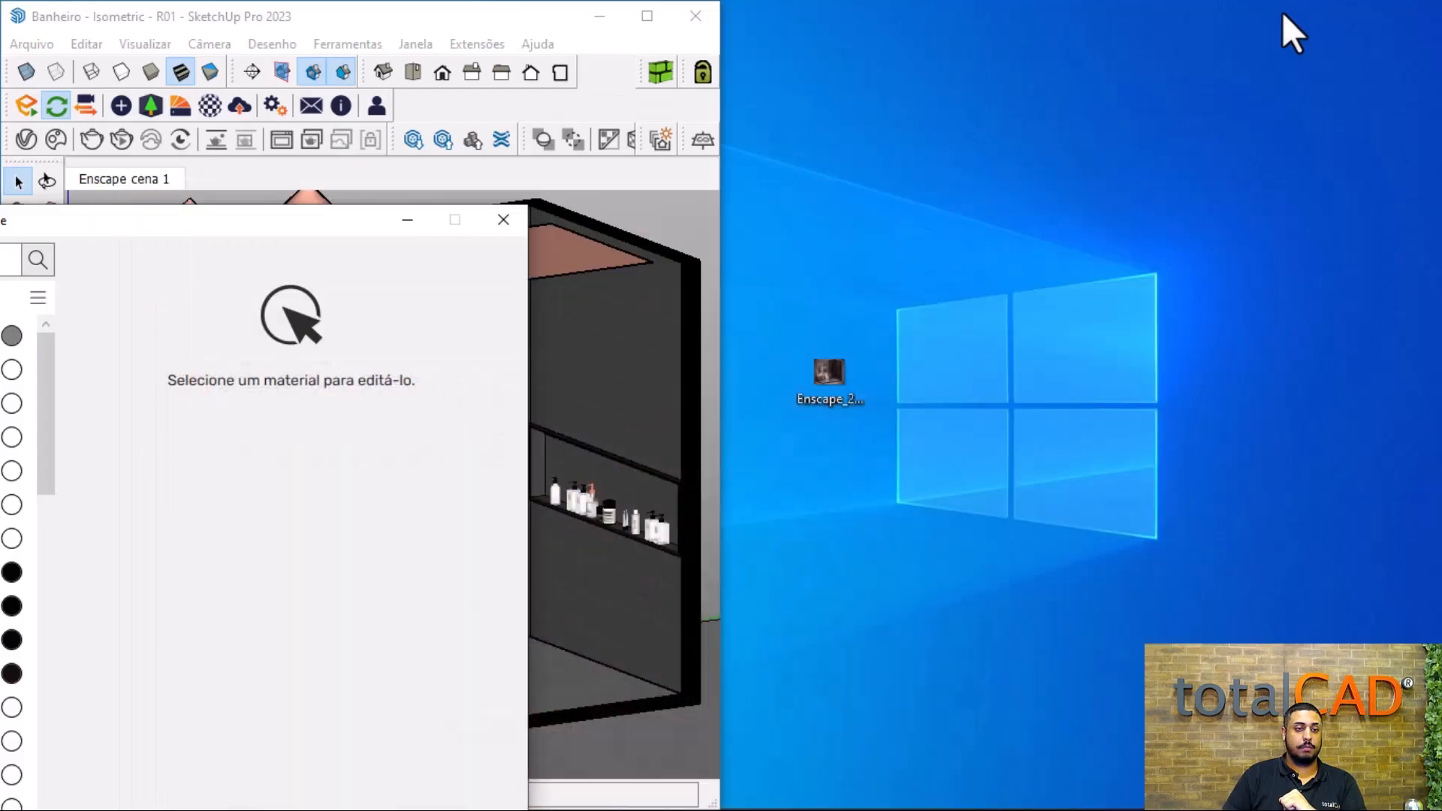
click(599, 15)
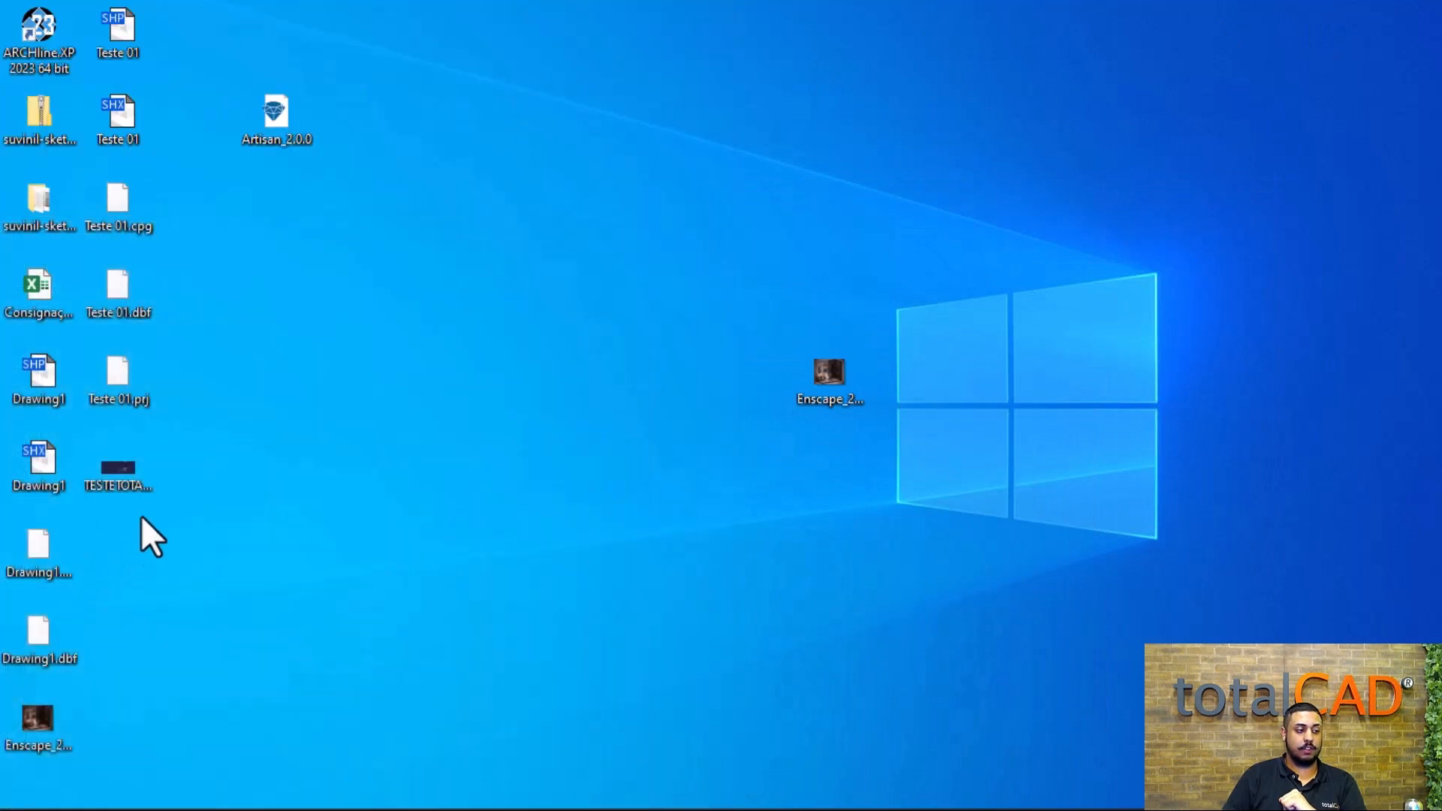